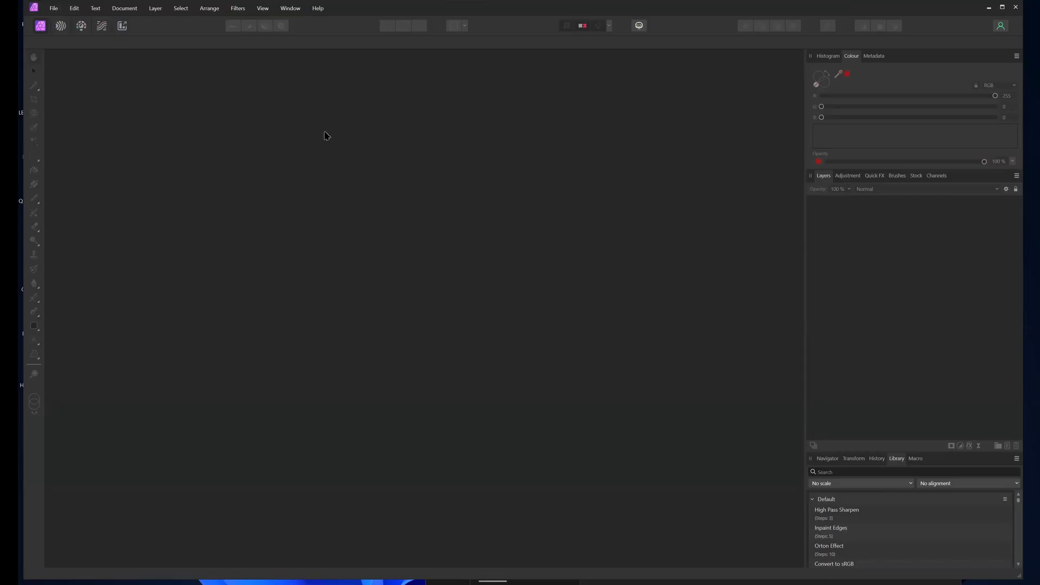
pyautogui.click(54, 8)
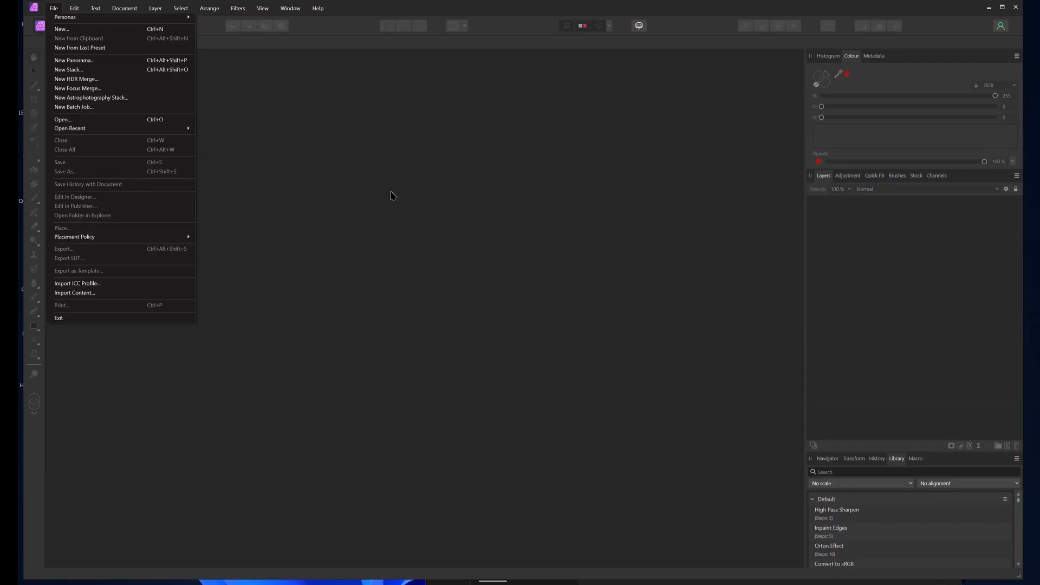
pyautogui.click(592, 315)
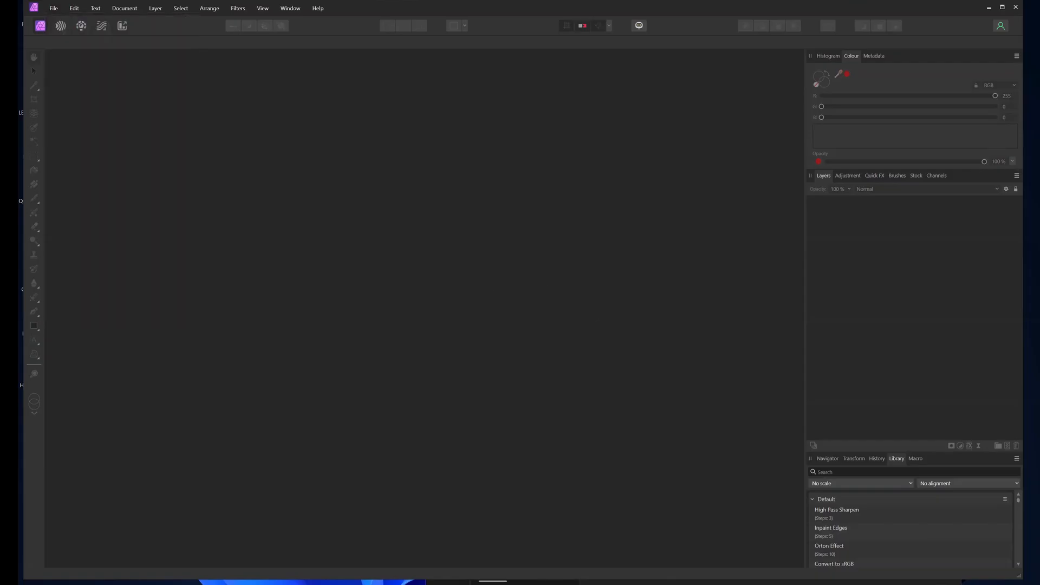
# - Switch to the HDR-3 folder in File Explorer and enlarge the window and preview area to view 059A9308.CR2
pyautogui.hotkey('alt', 'Tab')
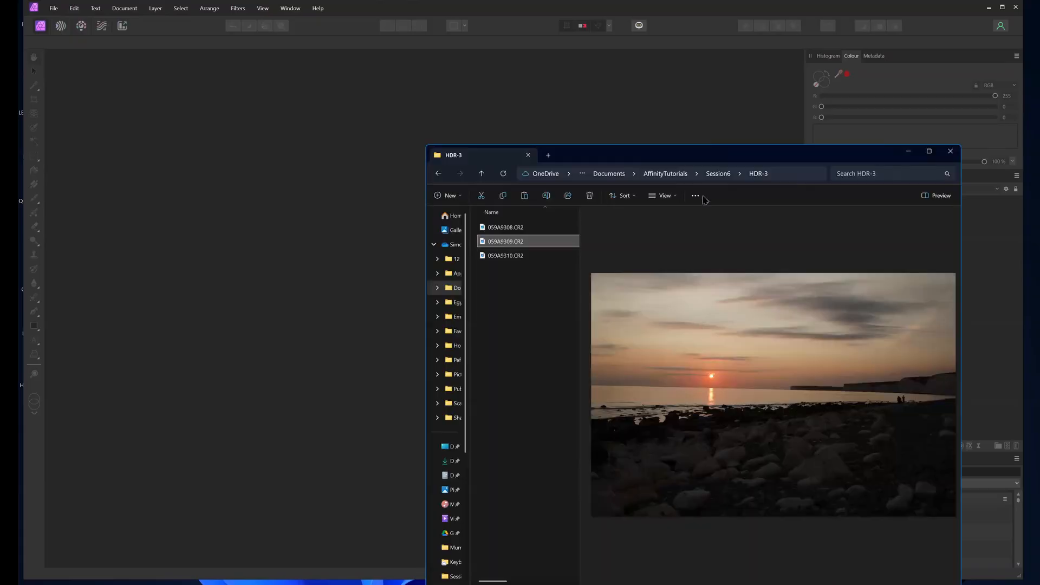
pyautogui.moveTo(716, 161); pyautogui.dragTo(707, 84)
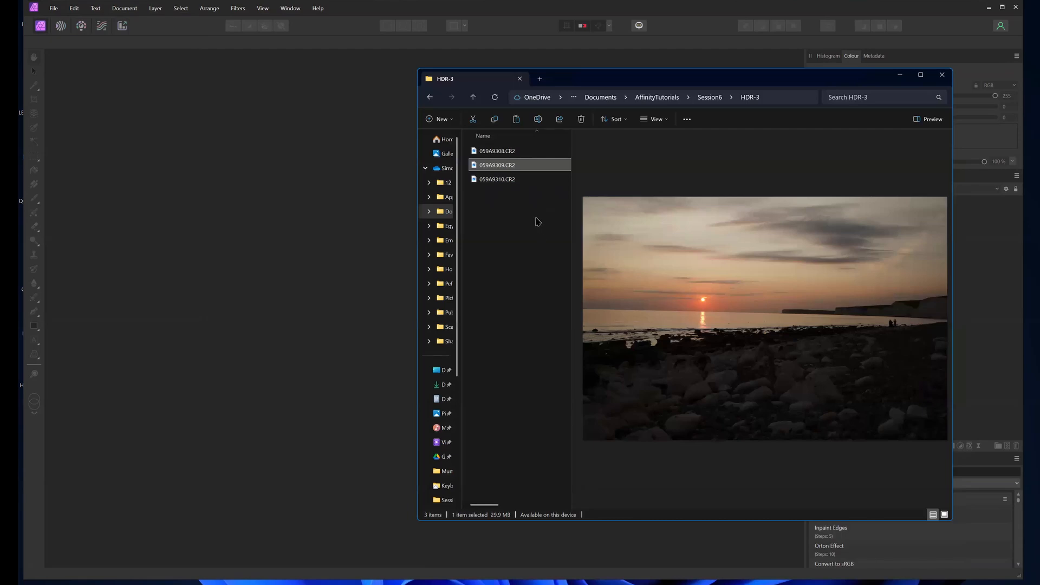
pyautogui.click(505, 152)
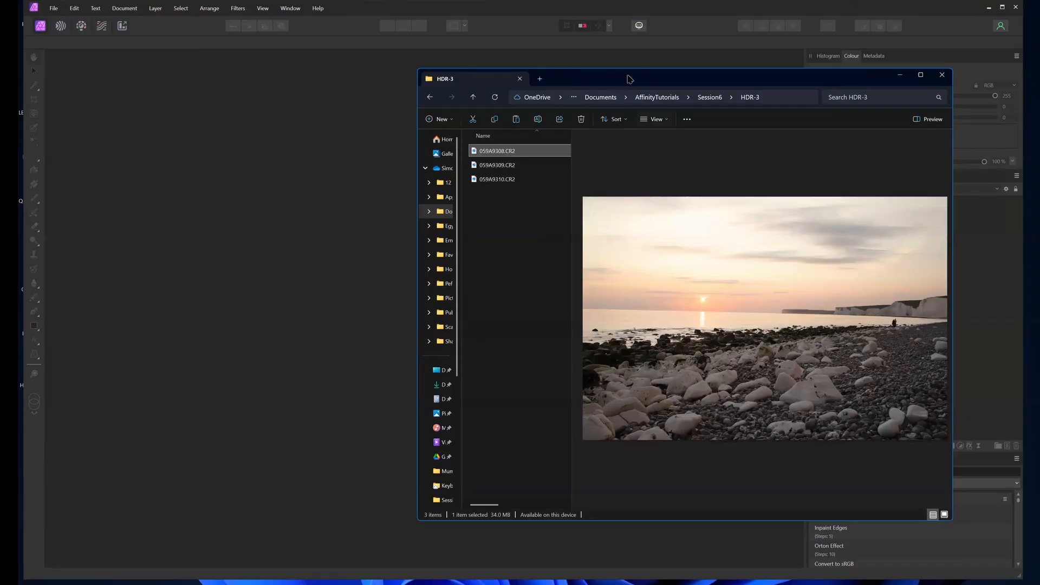
pyautogui.moveTo(628, 79); pyautogui.dragTo(305, 42)
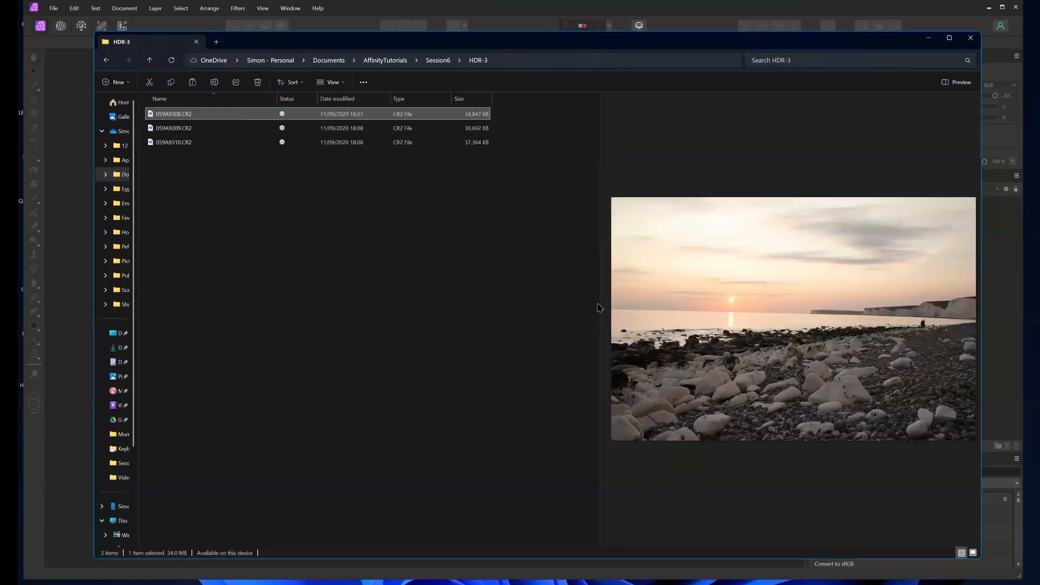
pyautogui.moveTo(600, 301); pyautogui.dragTo(357, 279)
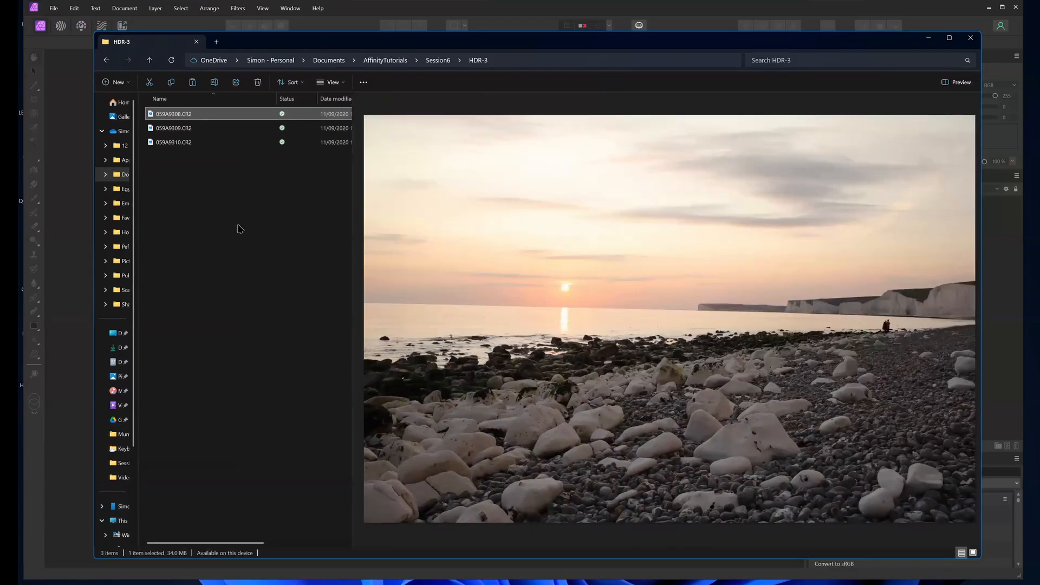
# - Compare the previews of the three bracketed beach exposures 059A9308.CR2, 059A9309.CR2 and 059A9310.CR2
pyautogui.press('Right')
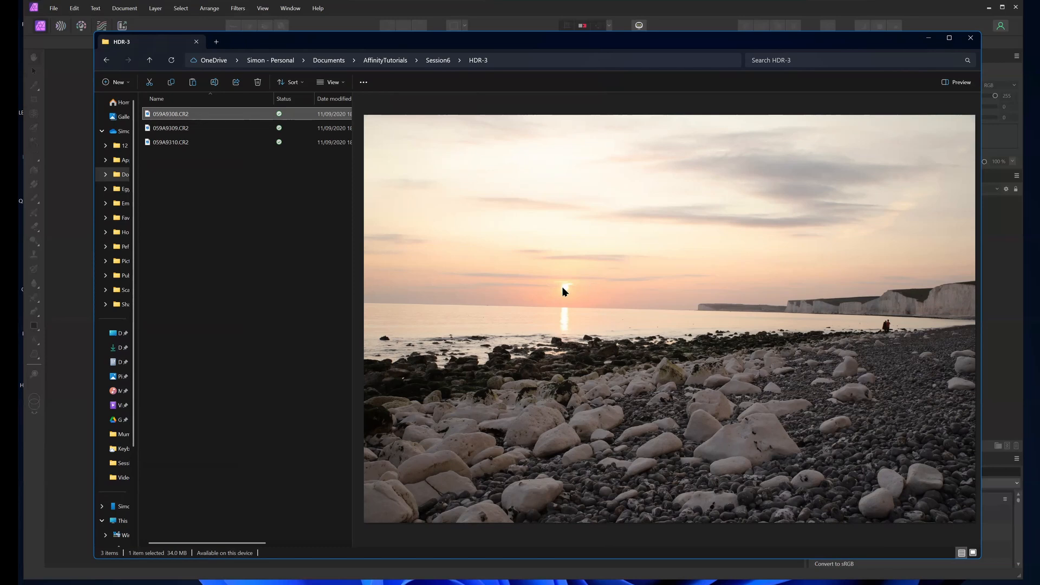
pyautogui.click(202, 132)
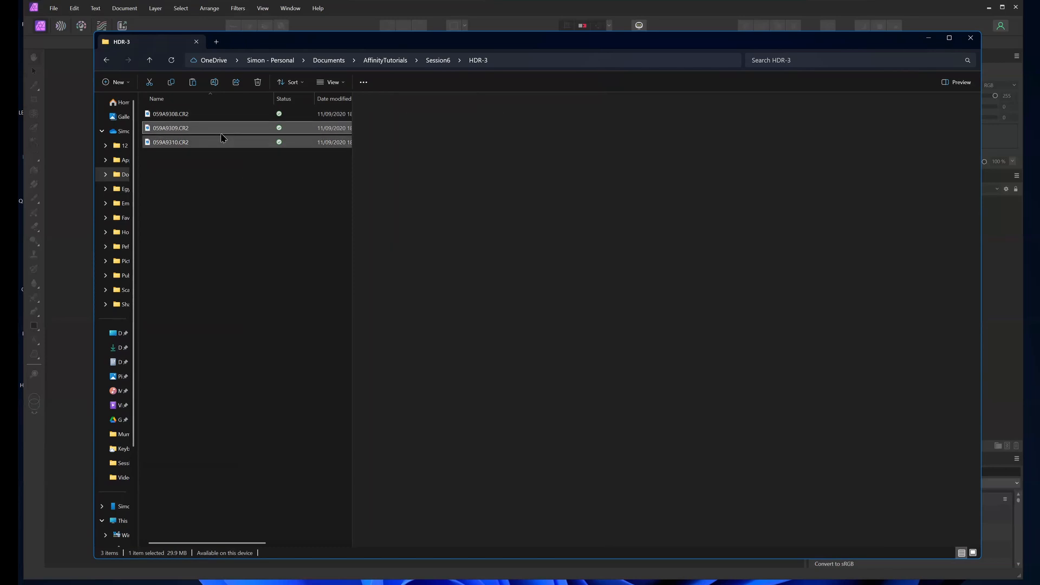
pyautogui.click(183, 143)
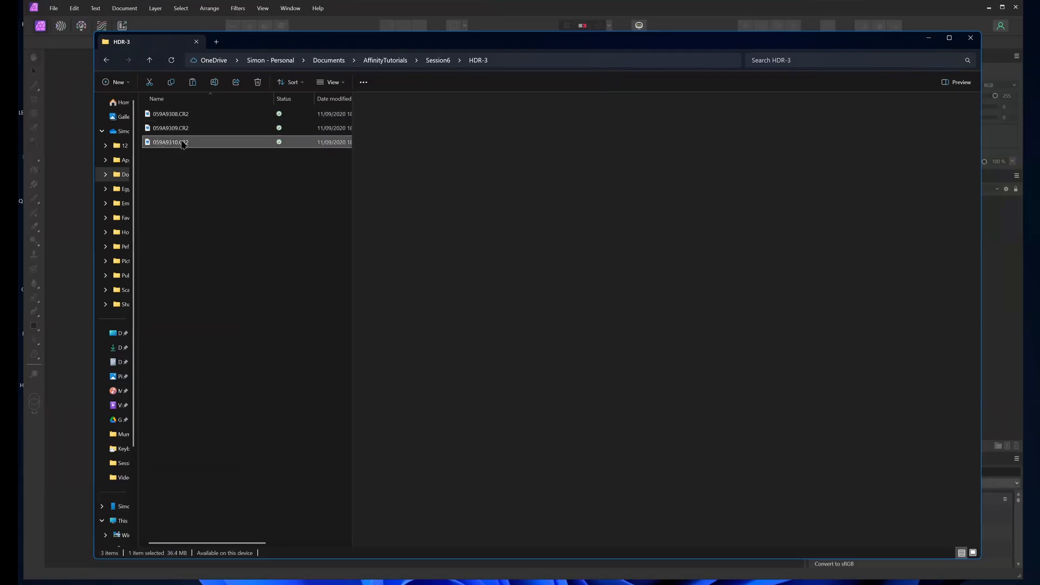
pyautogui.click(180, 115)
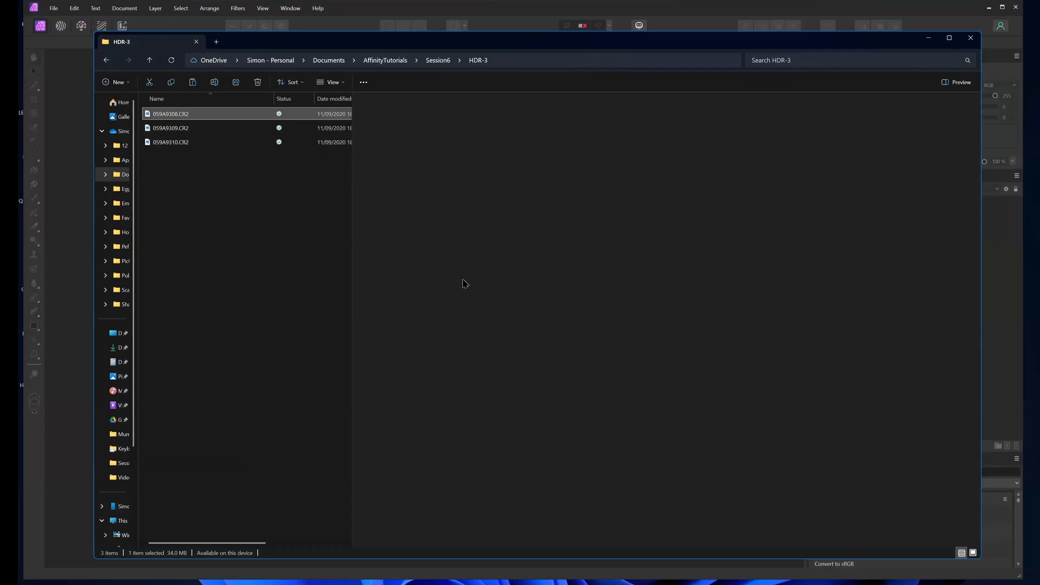
pyautogui.click(194, 145)
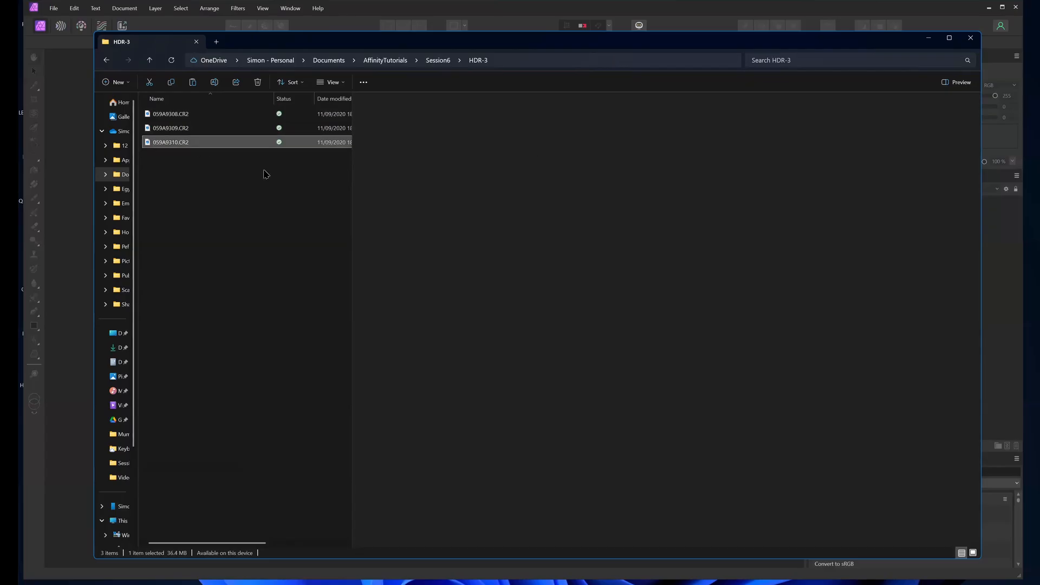
pyautogui.moveTo(355, 239); pyautogui.dragTo(407, 242)
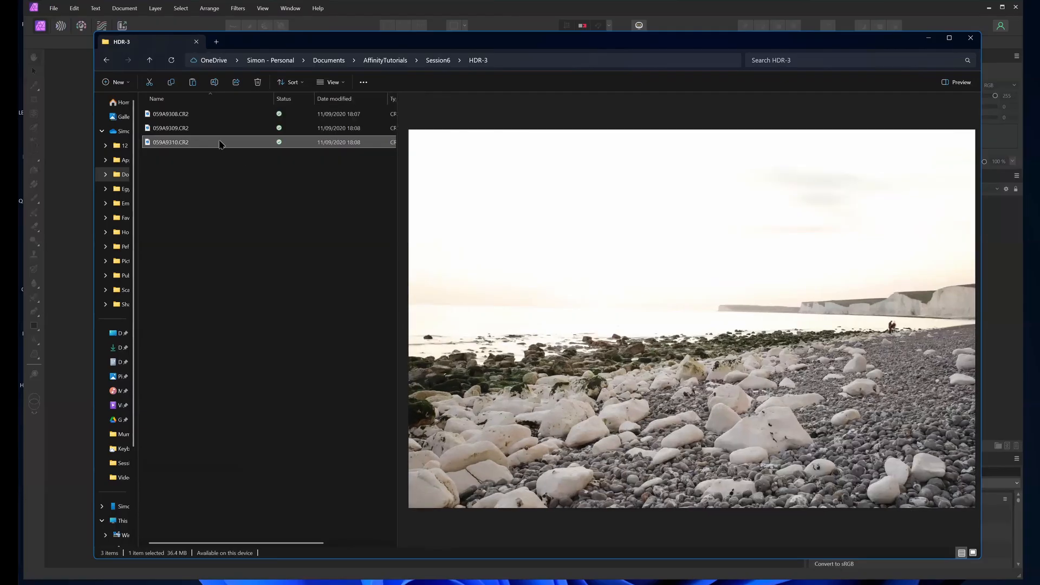
pyautogui.click(194, 116)
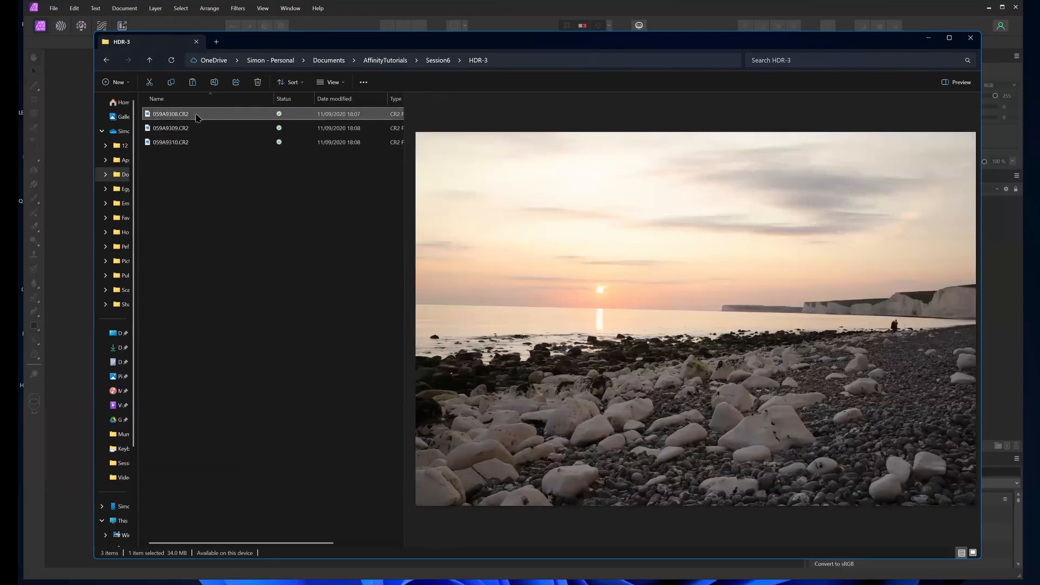
pyautogui.click(206, 129)
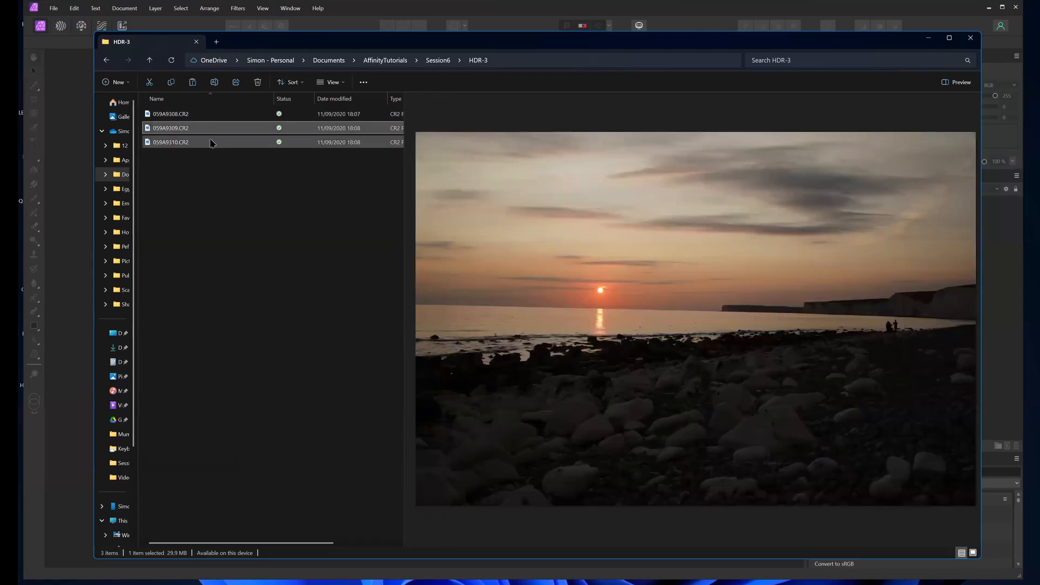
pyautogui.moveTo(200, 116)
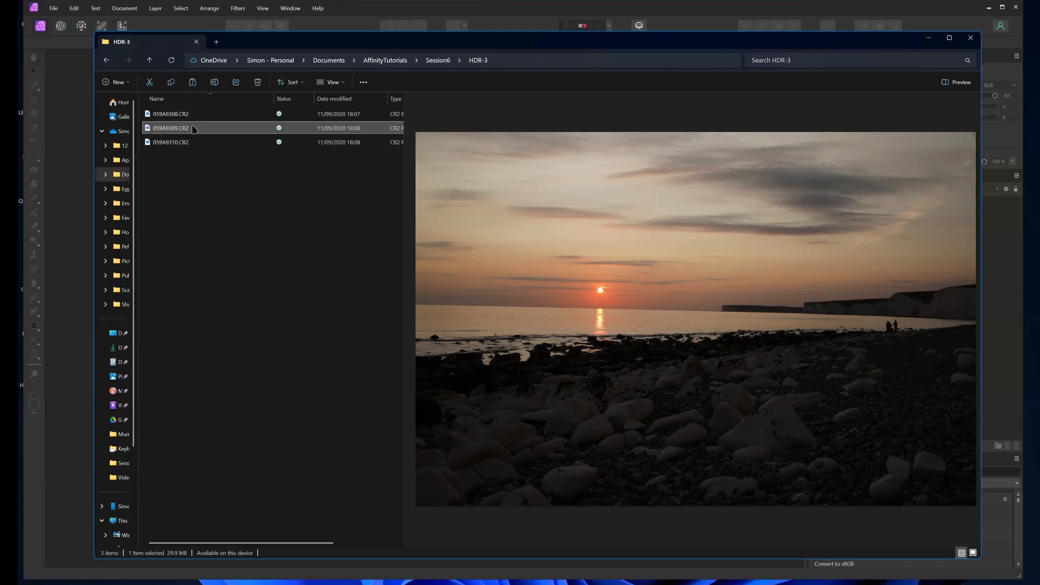
pyautogui.click(194, 129)
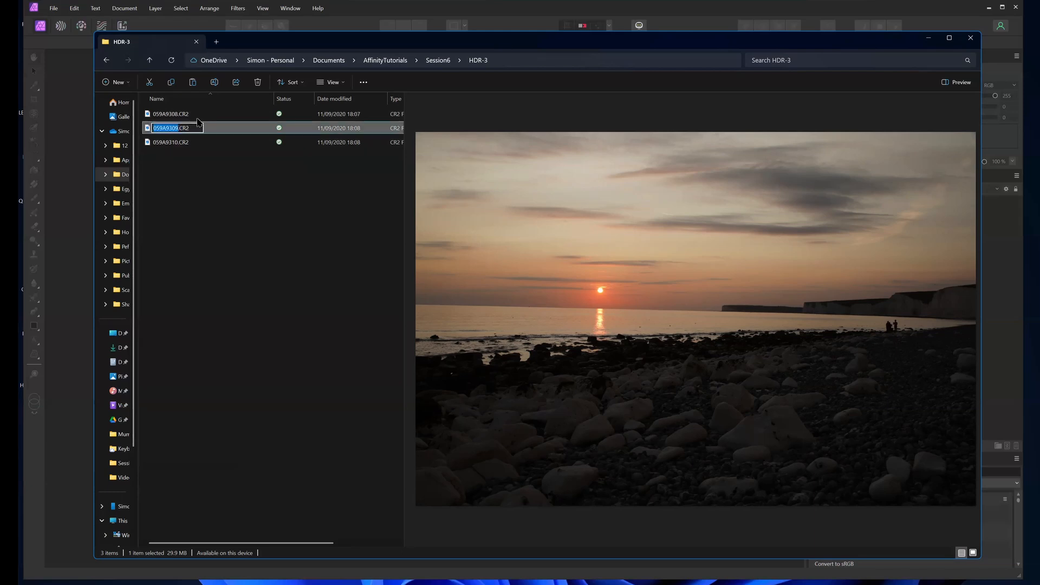
pyautogui.keyDown('ctrl'); pyautogui.click(200, 116); pyautogui.keyUp('ctrl')
pyautogui.click(200, 116)
pyautogui.keyDown('ctrl'); pyautogui.click(198, 128); pyautogui.keyUp('ctrl')
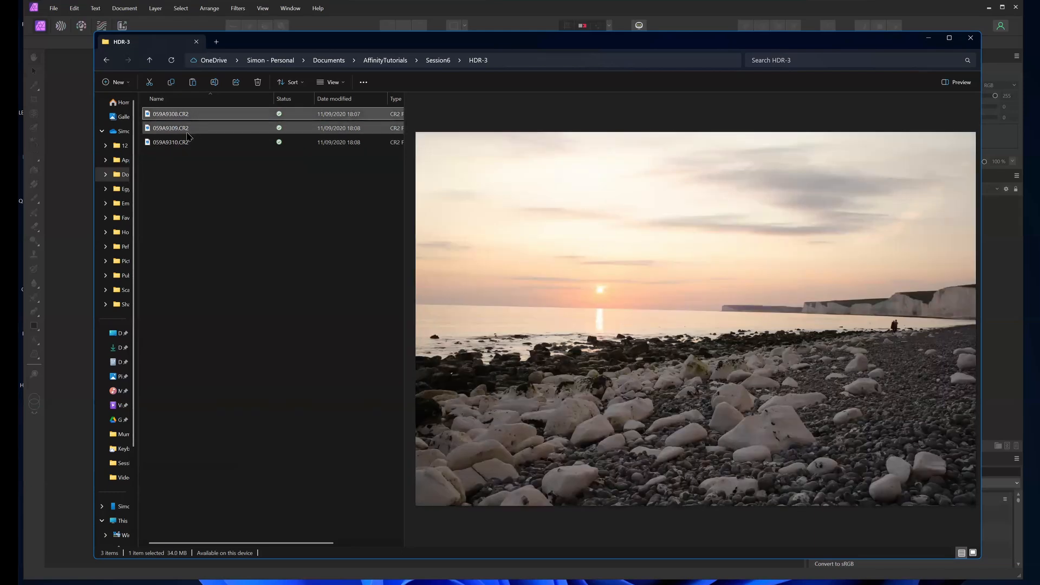
pyautogui.click(186, 142)
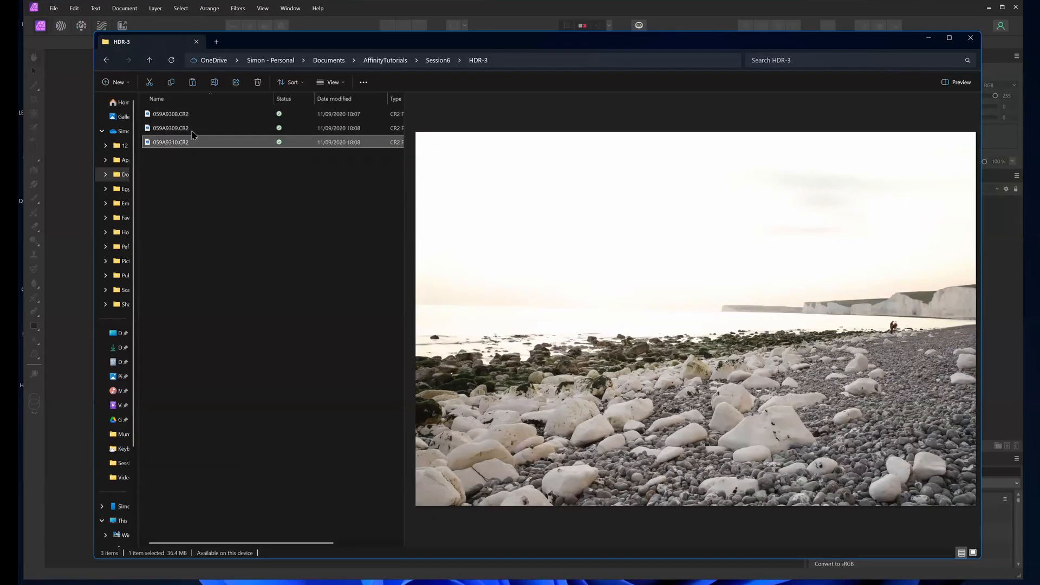
pyautogui.click(193, 130)
pyautogui.click(192, 114)
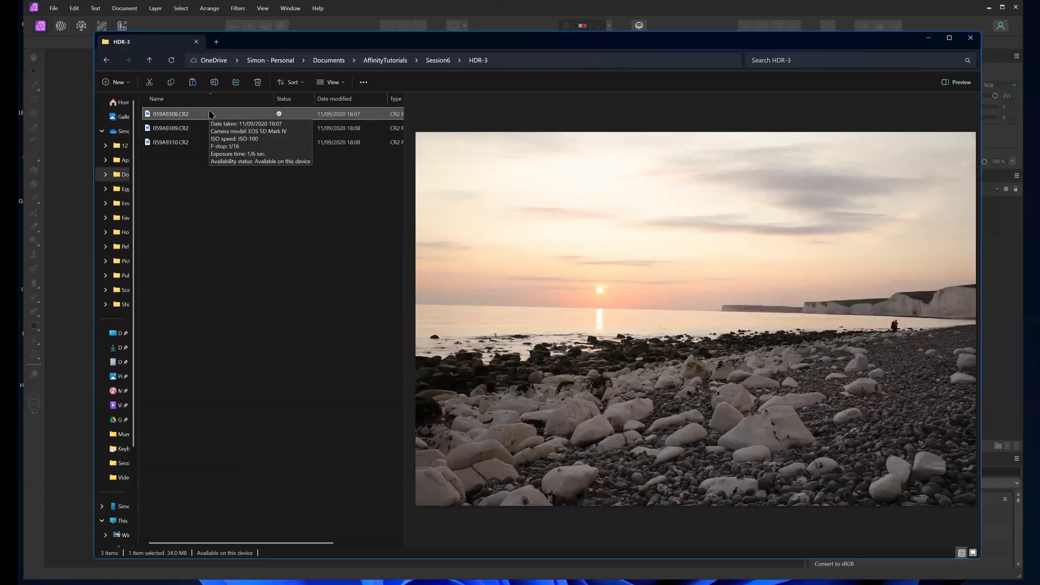
pyautogui.click(201, 132)
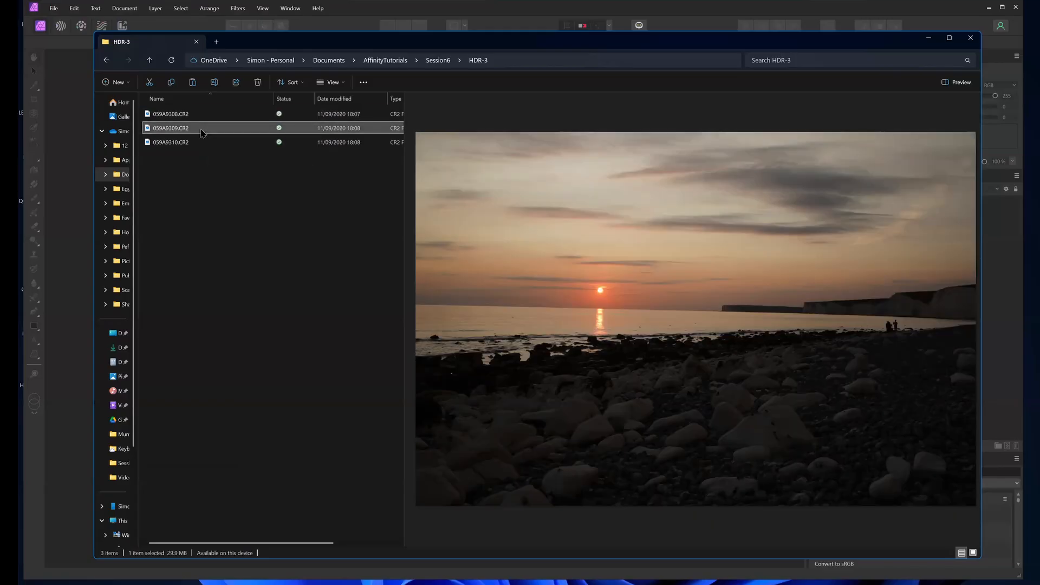
pyautogui.click(201, 142)
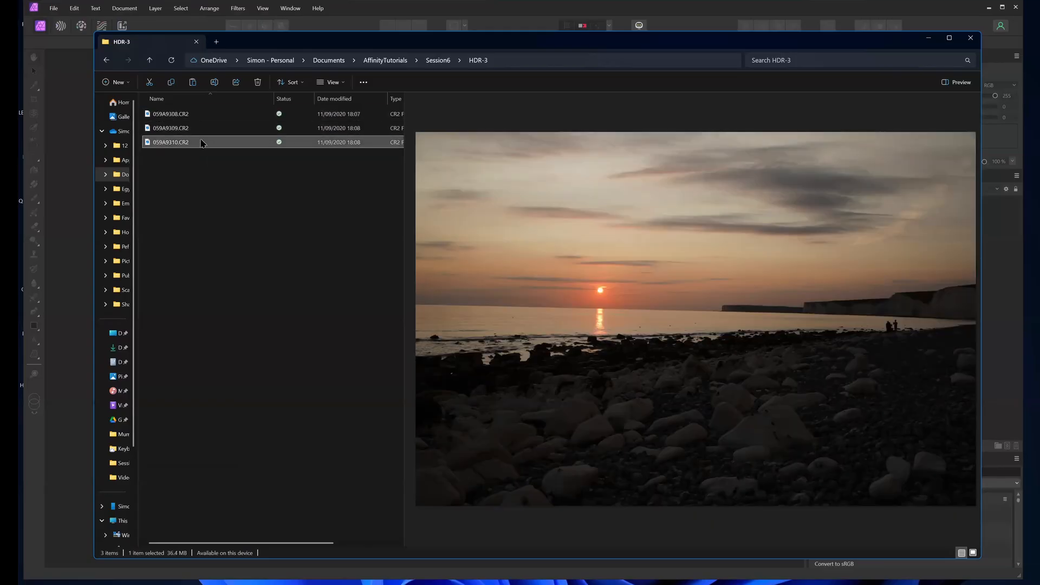
pyautogui.click(201, 129)
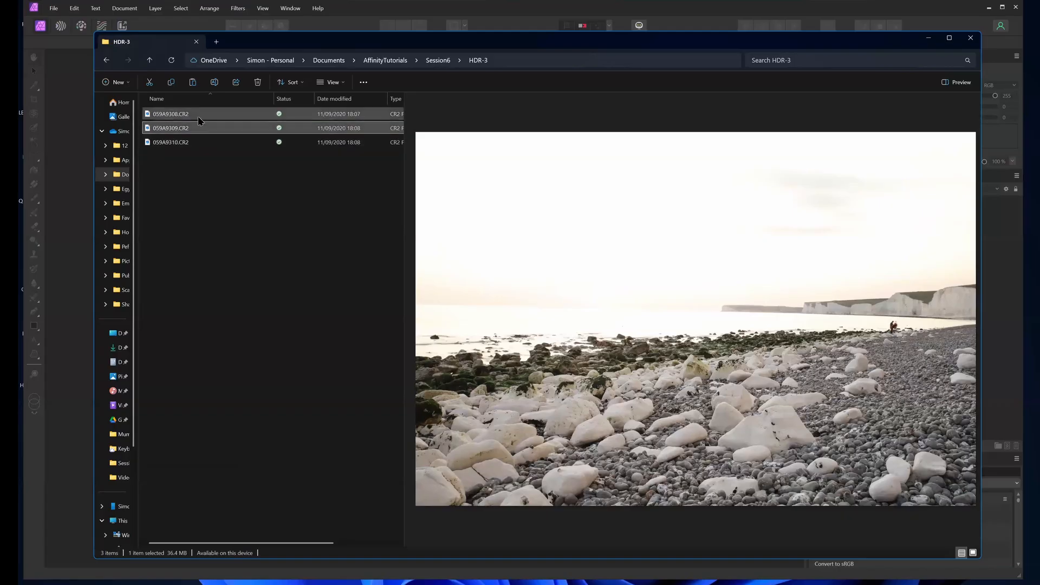
pyautogui.click(200, 119)
pyautogui.click(200, 143)
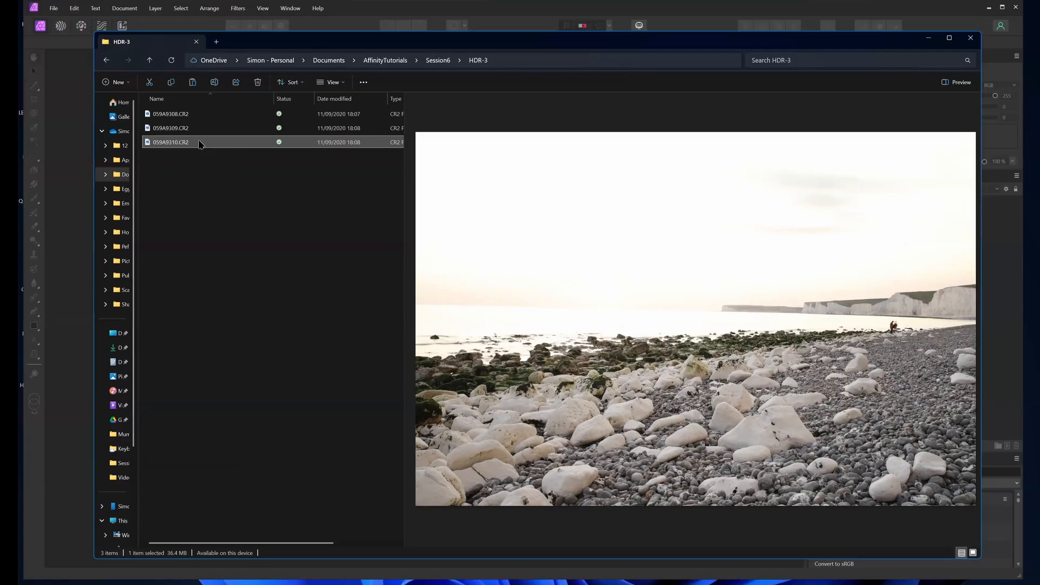
pyautogui.click(209, 128)
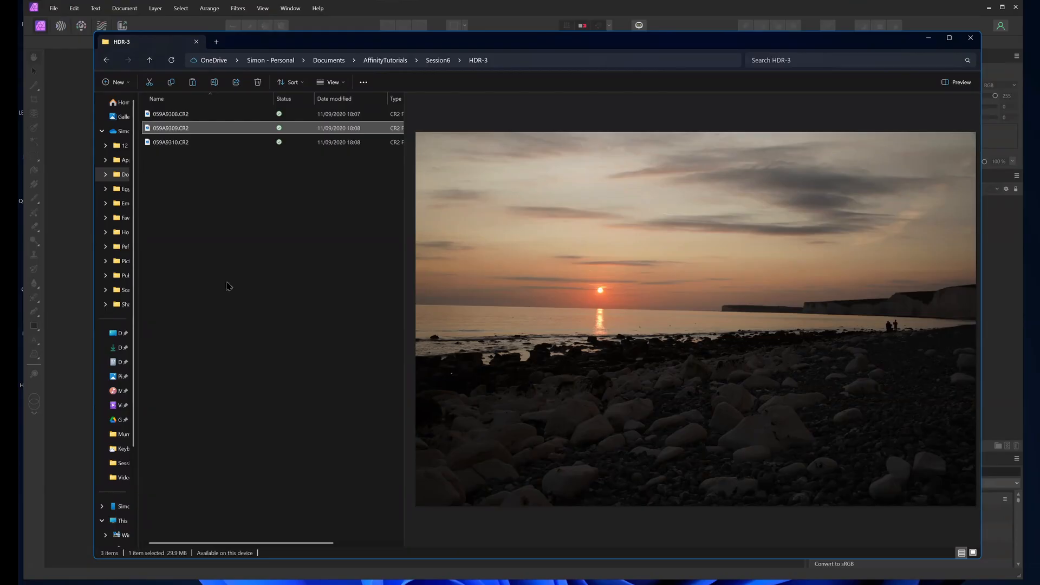
# - Switch to Affinity Photo and start a new HDR merge with 059A9308.CR2, 059A9309.CR2 and 059A9310.CR2 from Session6's HDR-3 folder
pyautogui.click(38, 461)
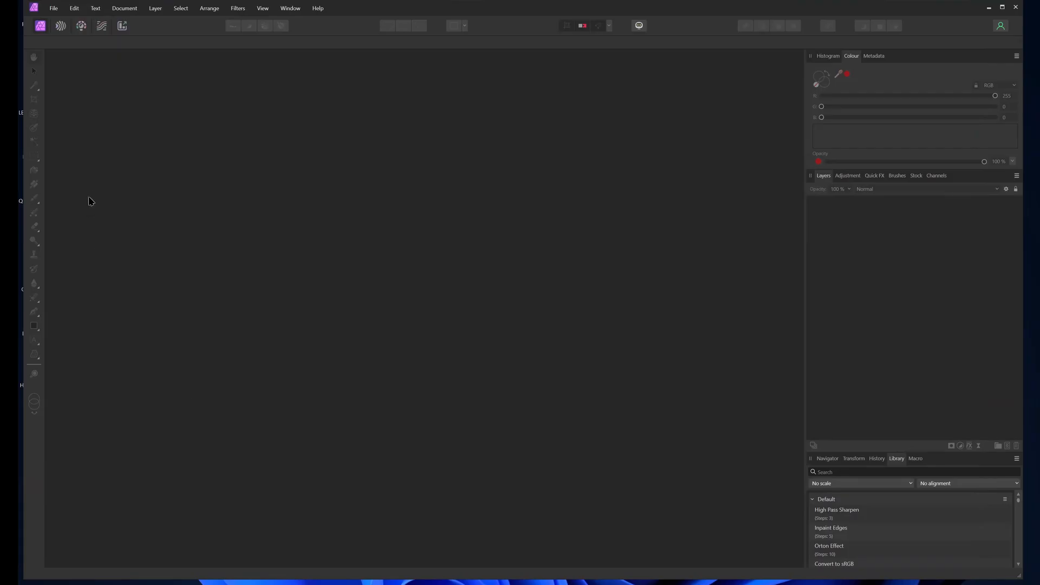
pyautogui.click(52, 10)
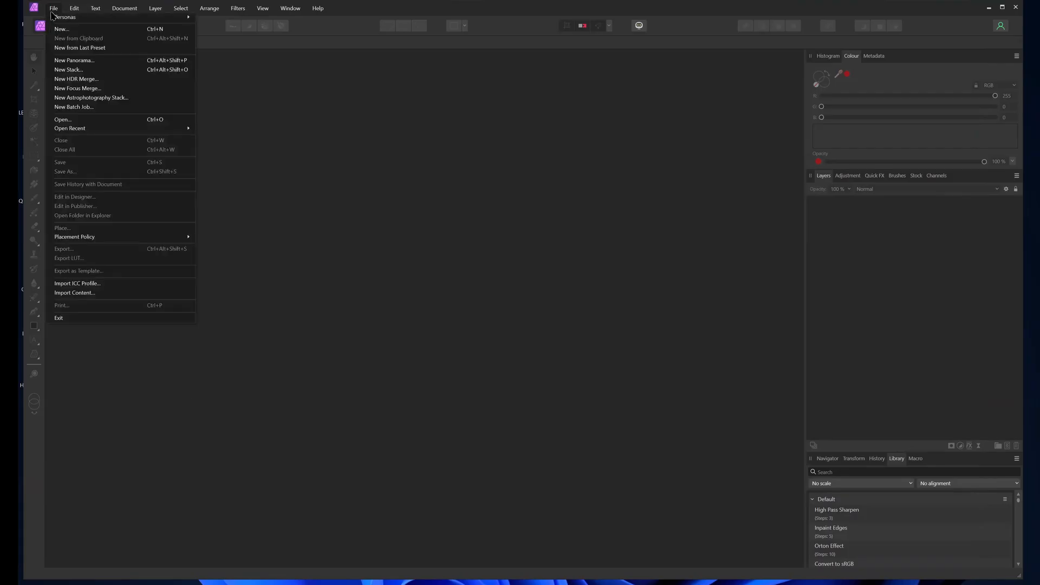
pyautogui.click(95, 81)
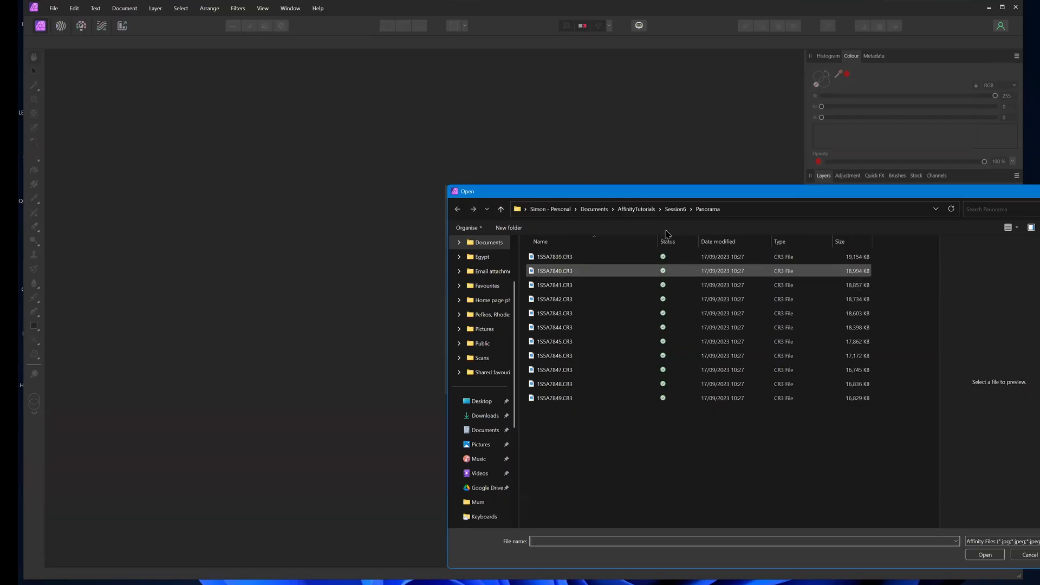
pyautogui.click(675, 209)
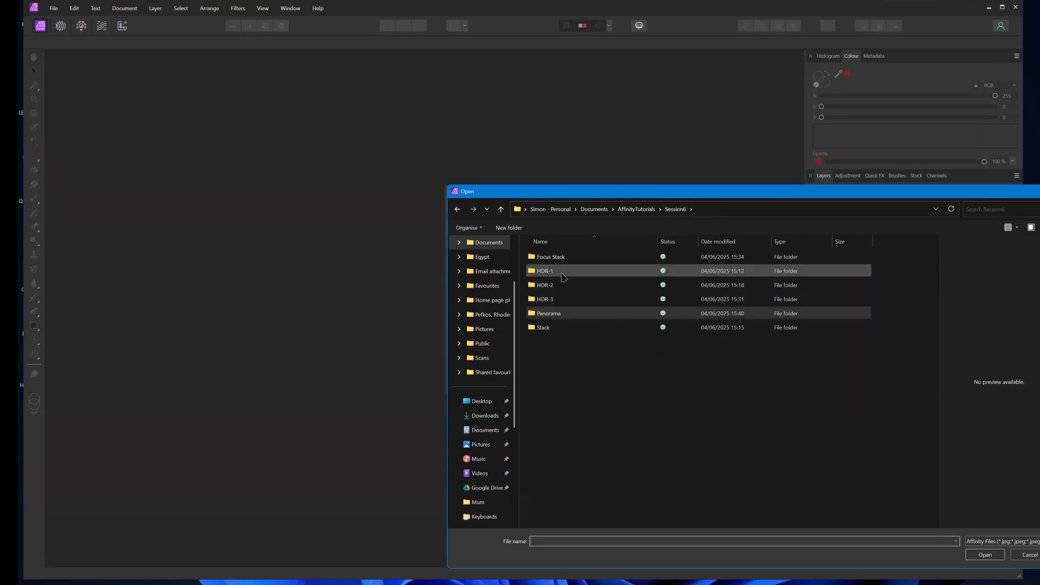
pyautogui.doubleClick(563, 300)
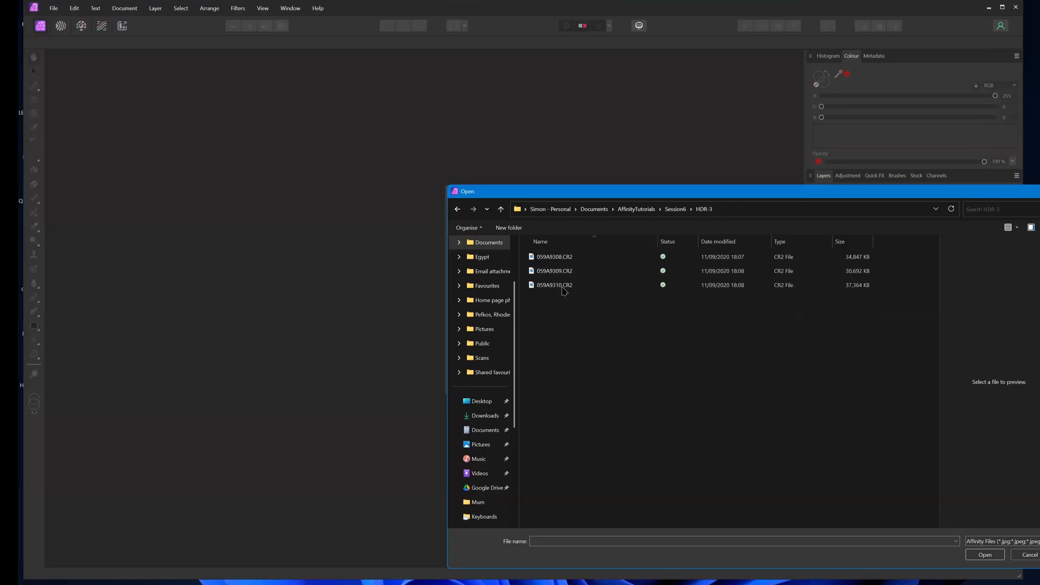
pyautogui.click(562, 286)
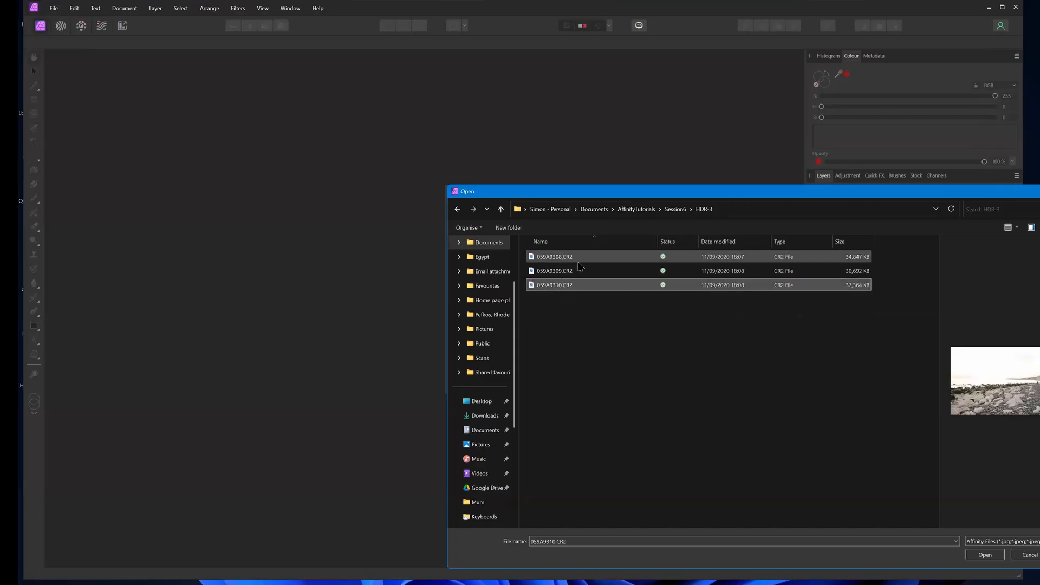
pyautogui.click(595, 323)
pyautogui.moveTo(595, 323); pyautogui.dragTo(572, 254)
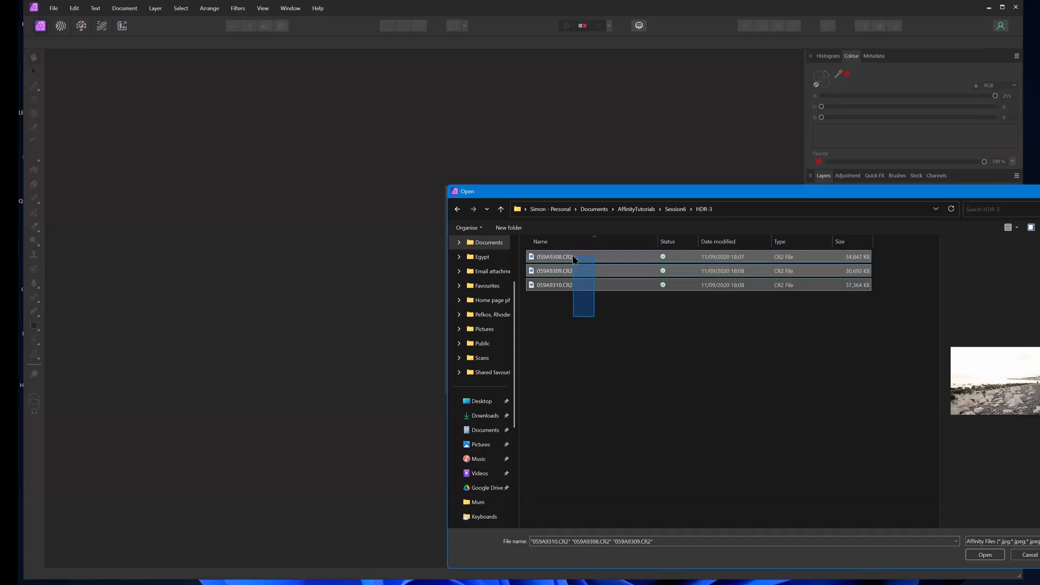
pyautogui.click(985, 555)
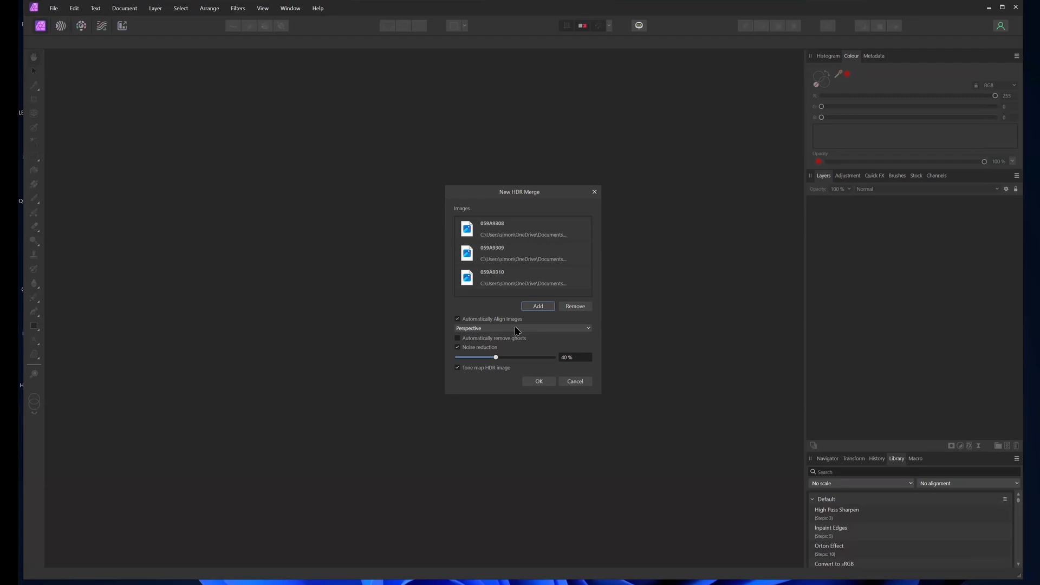
# - Choose Perspective as the automatic image alignment method for the HDR merge
pyautogui.click(515, 328)
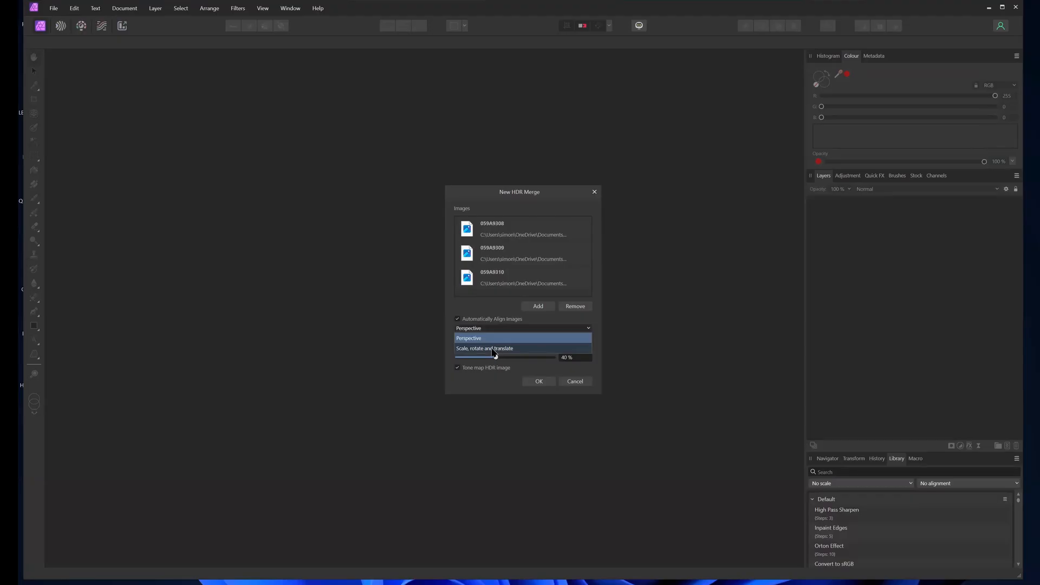
pyautogui.click(478, 336)
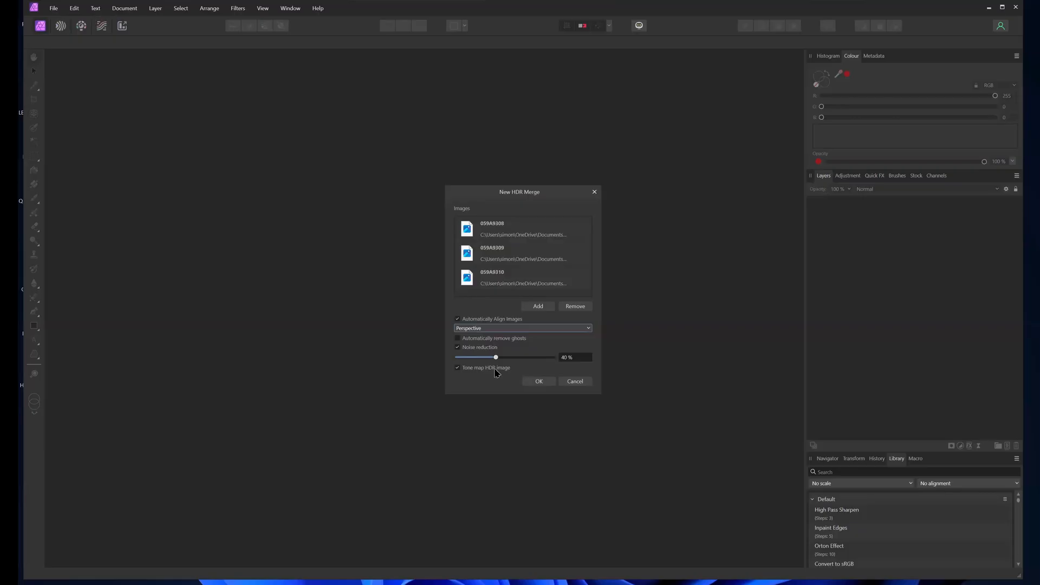
# - Run the HDR merge with tone mapping and apply the Natural preset to the merged beach image
pyautogui.click(539, 382)
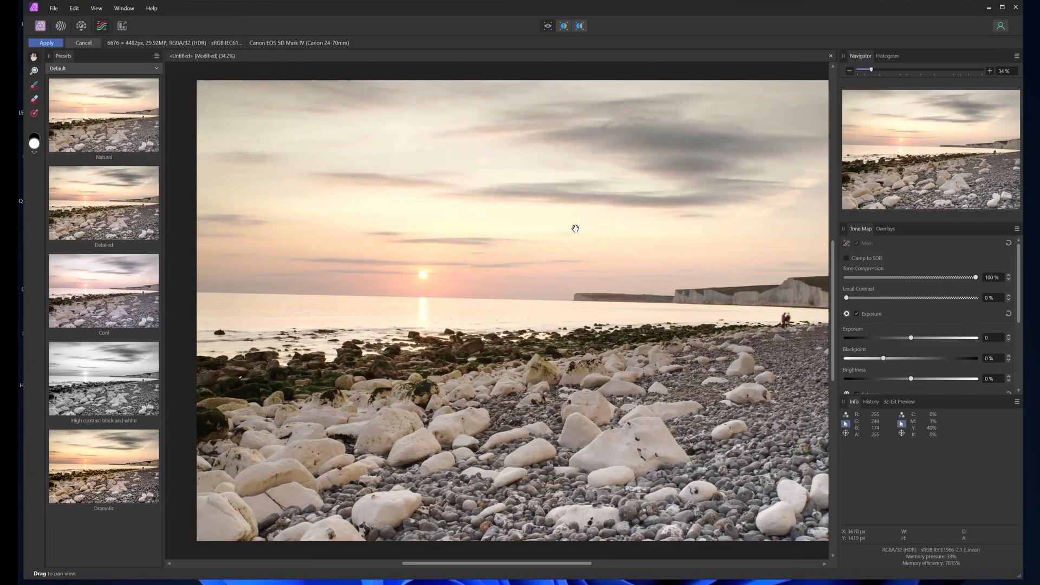
pyautogui.click(115, 125)
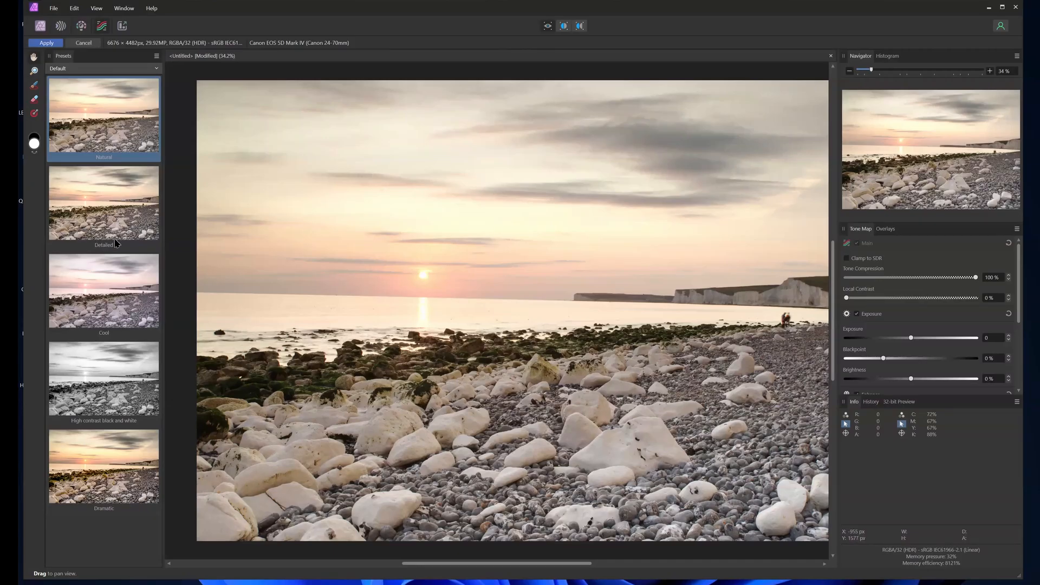
# - Compare the Detailed and Natural tone-mapping presets on the beach image by alternating between them
pyautogui.click(106, 210)
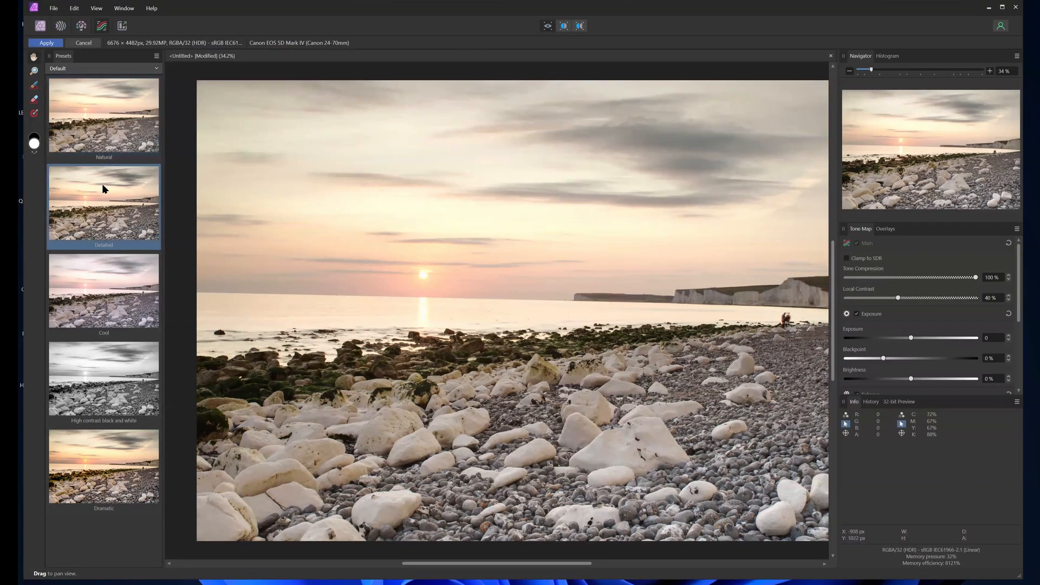
pyautogui.click(117, 142)
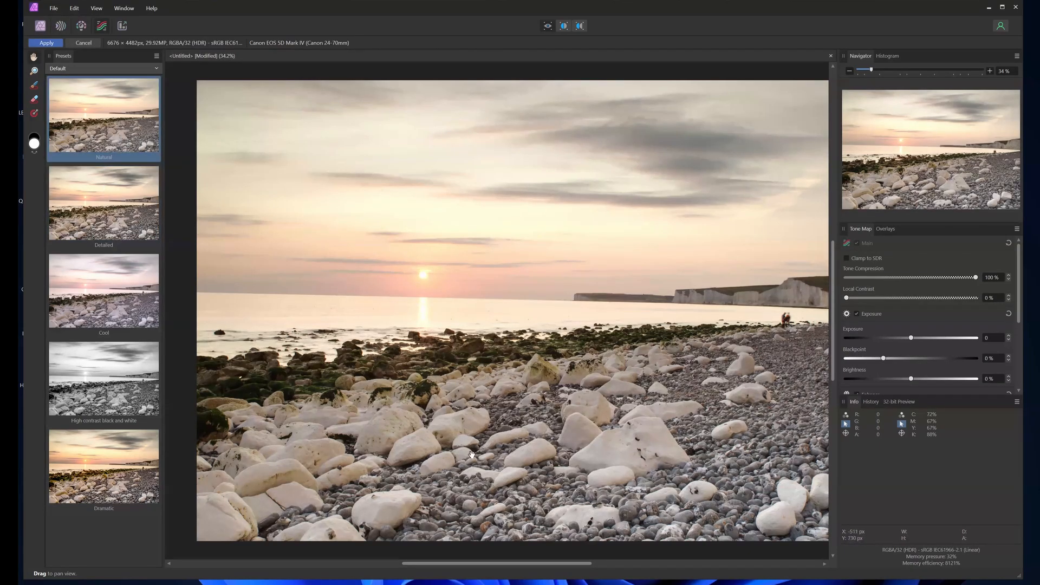
pyautogui.click(105, 217)
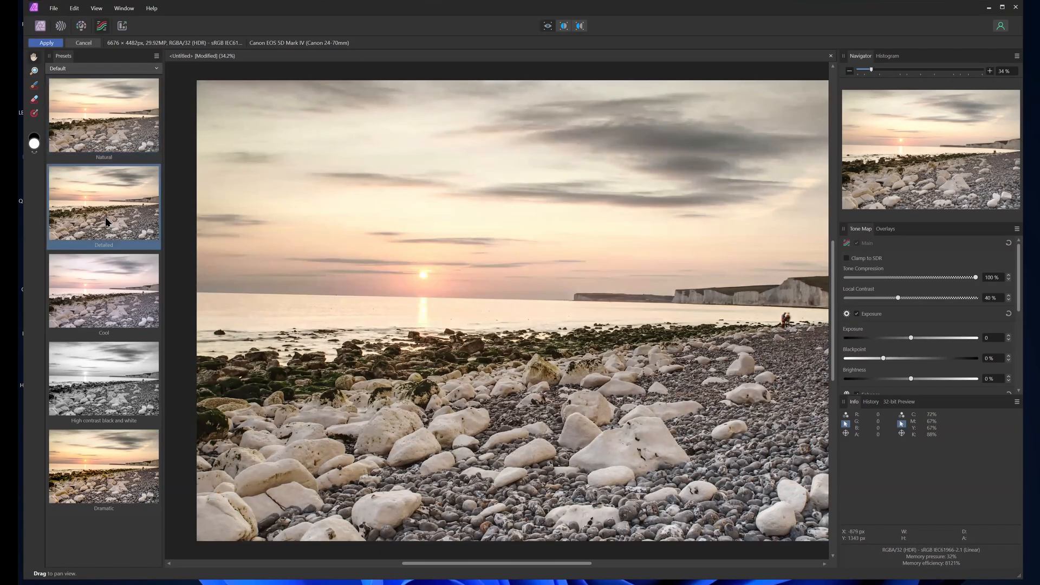
pyautogui.click(119, 137)
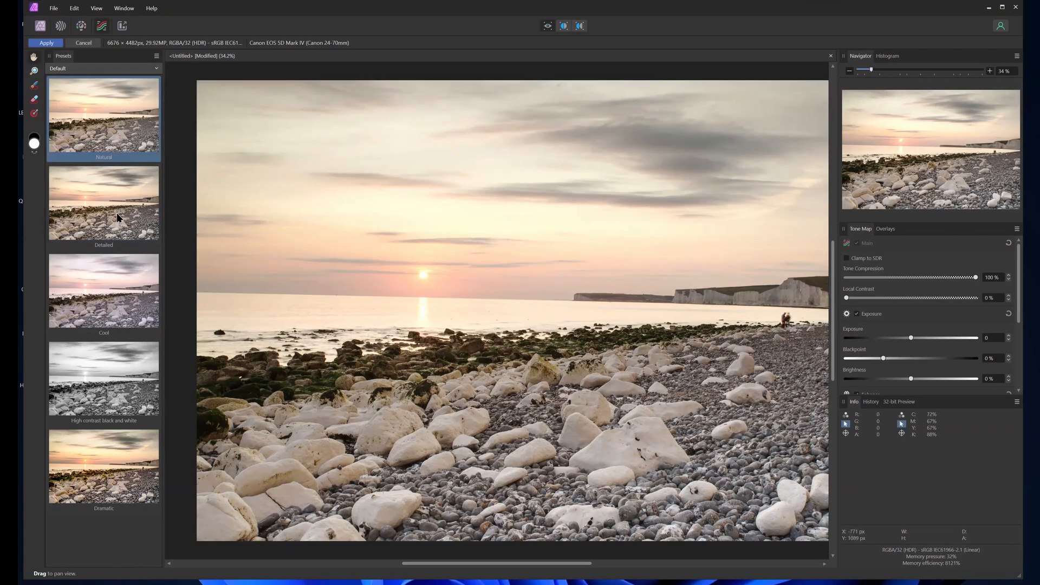
pyautogui.click(117, 217)
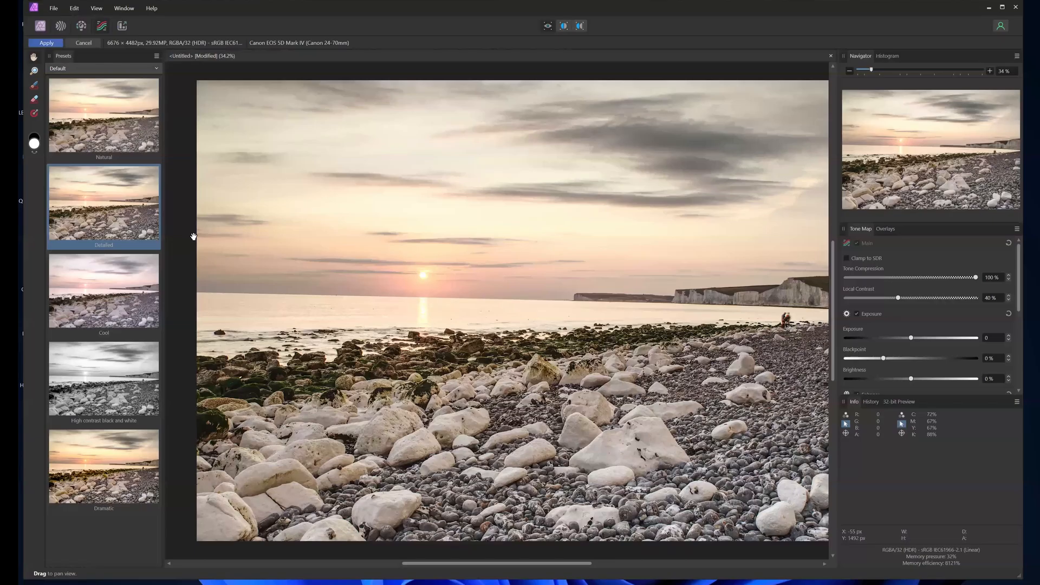
# - Try the Cool, High contrast black and white, and Dramatic presets on the image
pyautogui.click(110, 301)
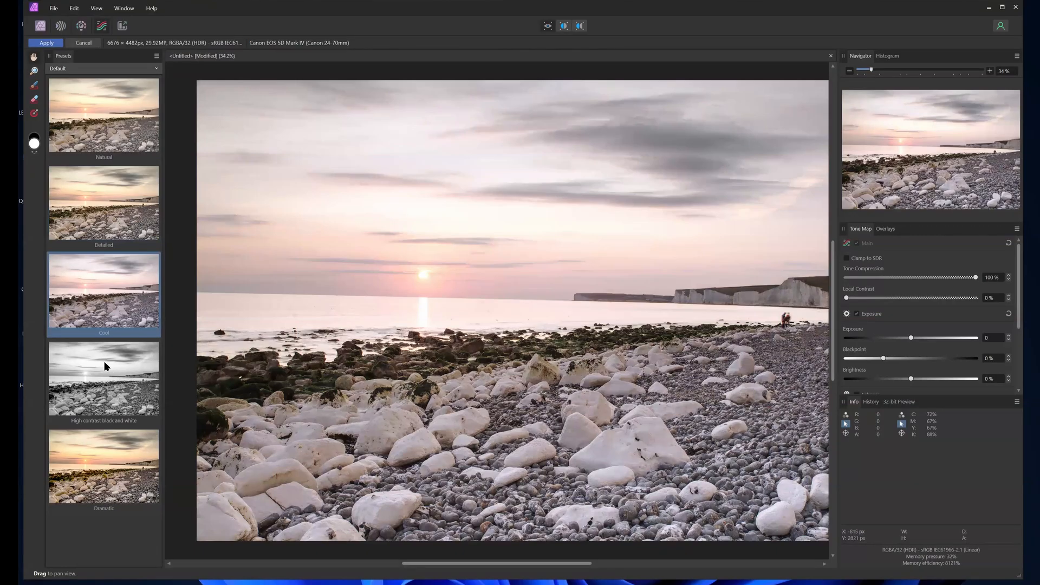
pyautogui.click(111, 371)
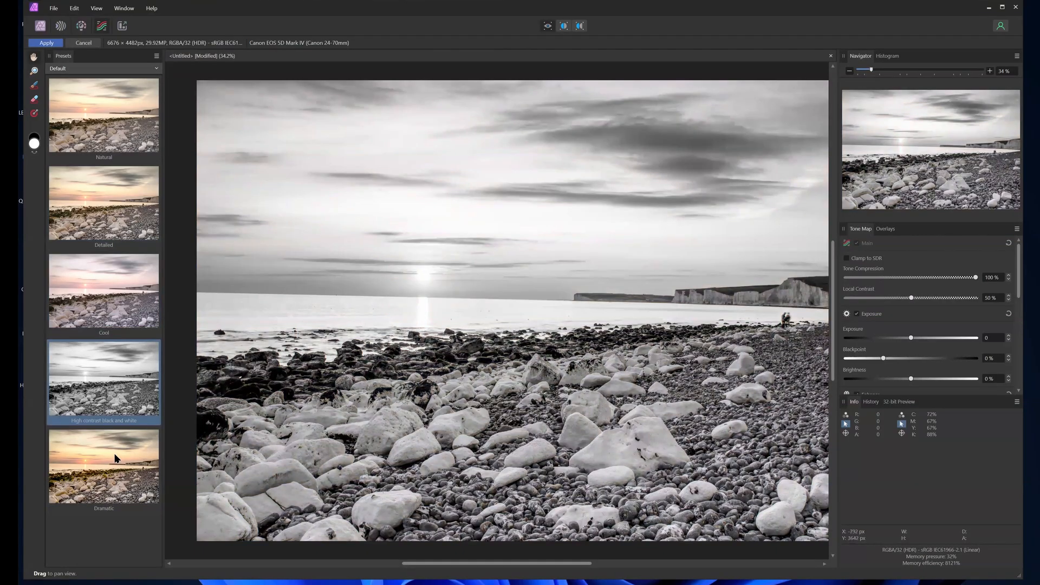
pyautogui.click(115, 458)
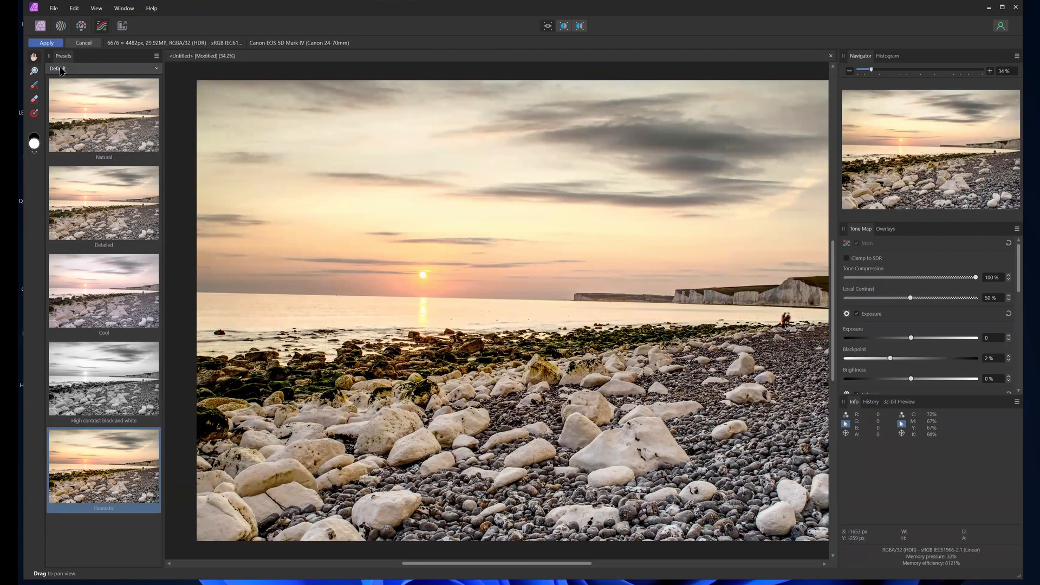
# - Switch to the Crazy preset category and try Acid Bath, Neo-Gothic Novel, End Of Trays and Pure Tech Wizardry
pyautogui.click(68, 70)
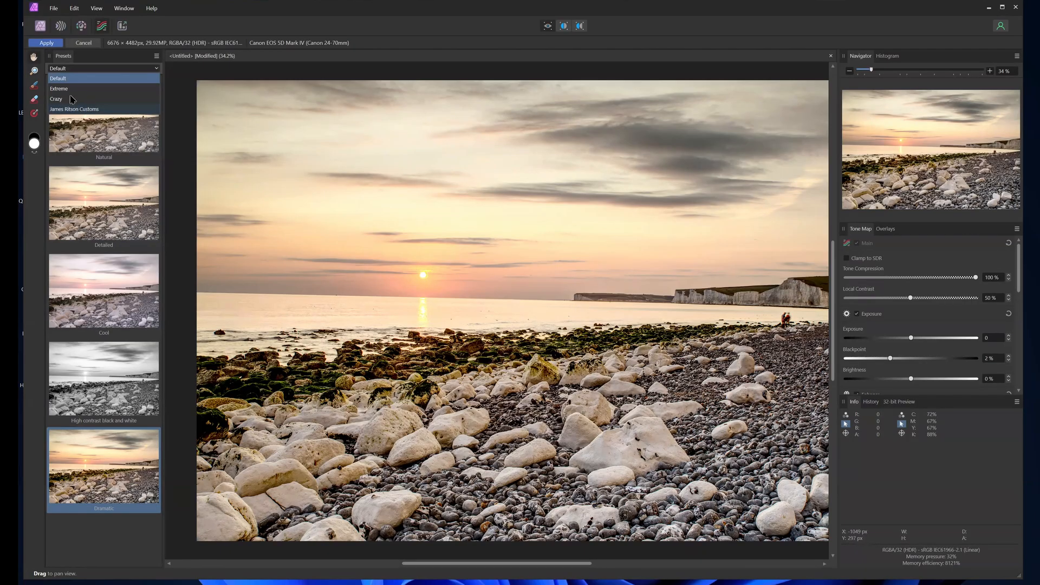
pyautogui.press('Escape')
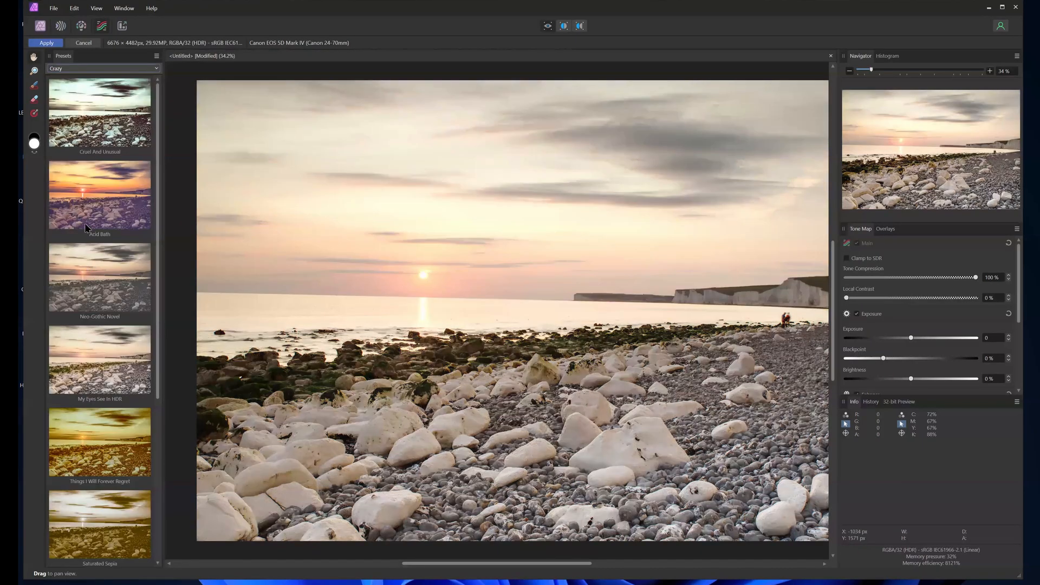
pyautogui.click(89, 215)
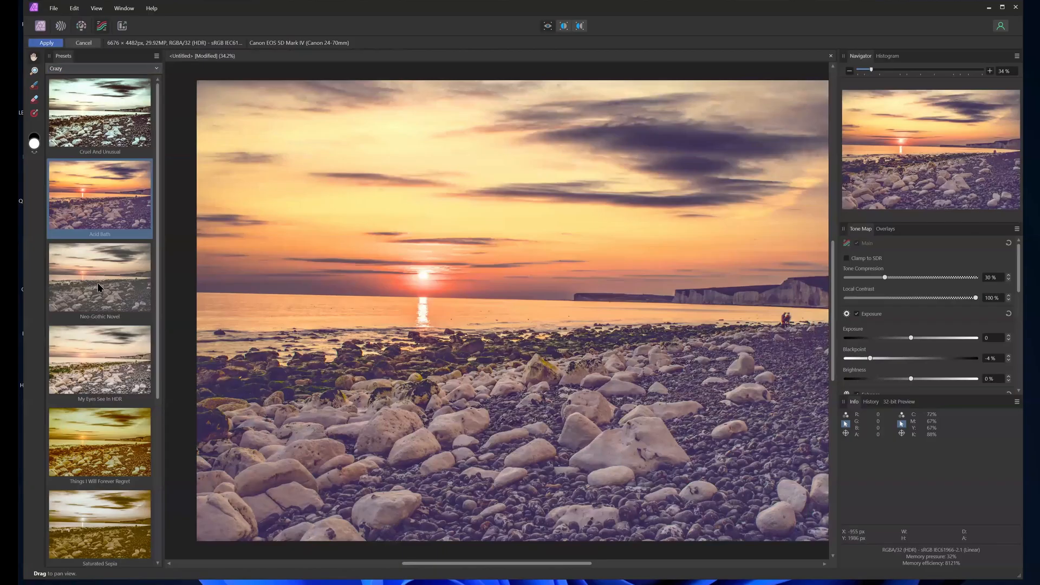
pyautogui.click(101, 287)
pyautogui.scroll(-2, 101, 325)
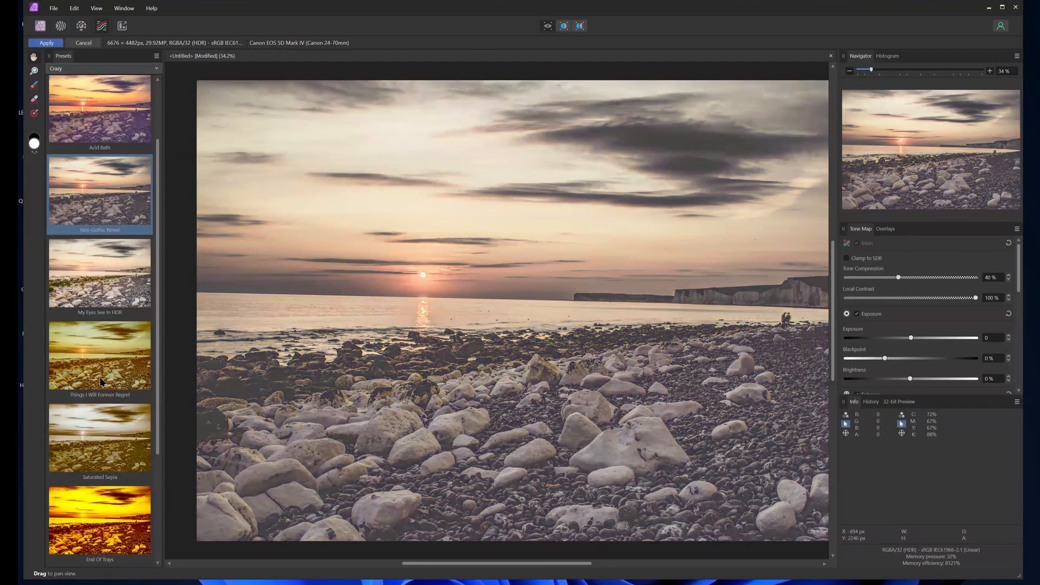
pyautogui.scroll(-1, 89, 444)
pyautogui.click(89, 444)
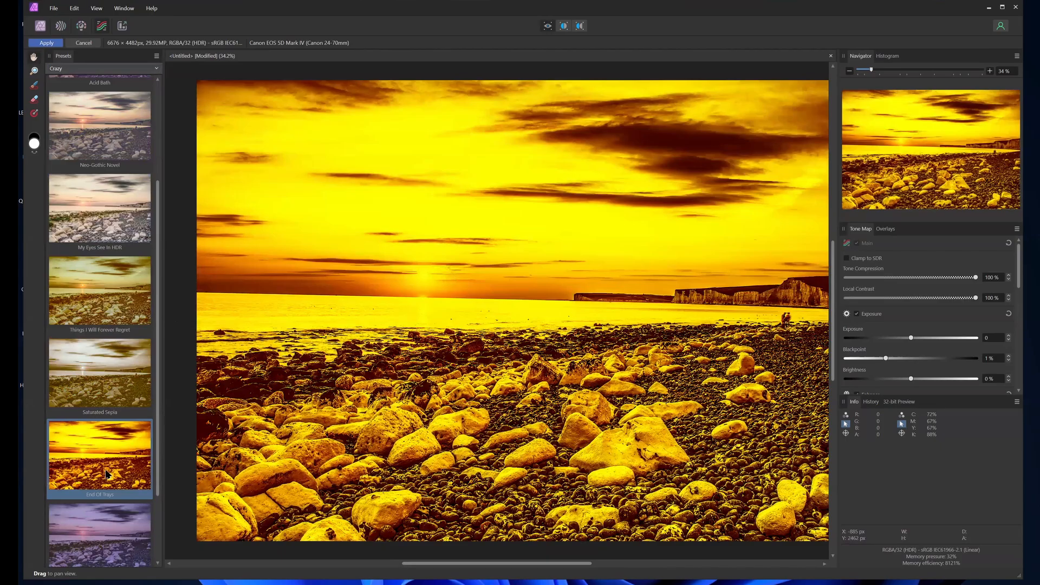
pyautogui.scroll(-1, 108, 476)
pyautogui.click(129, 468)
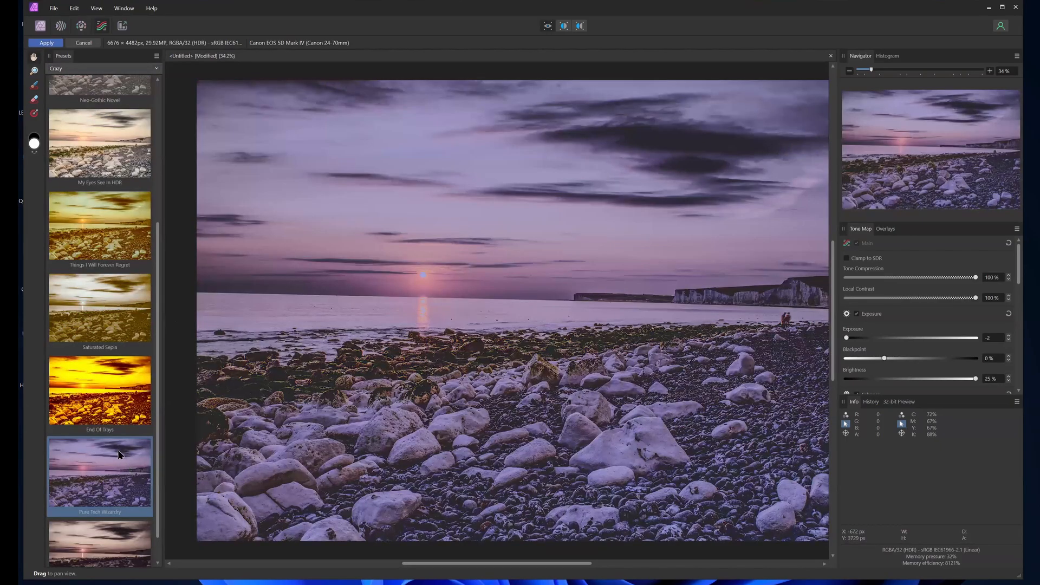
pyautogui.scroll(1, 111, 450)
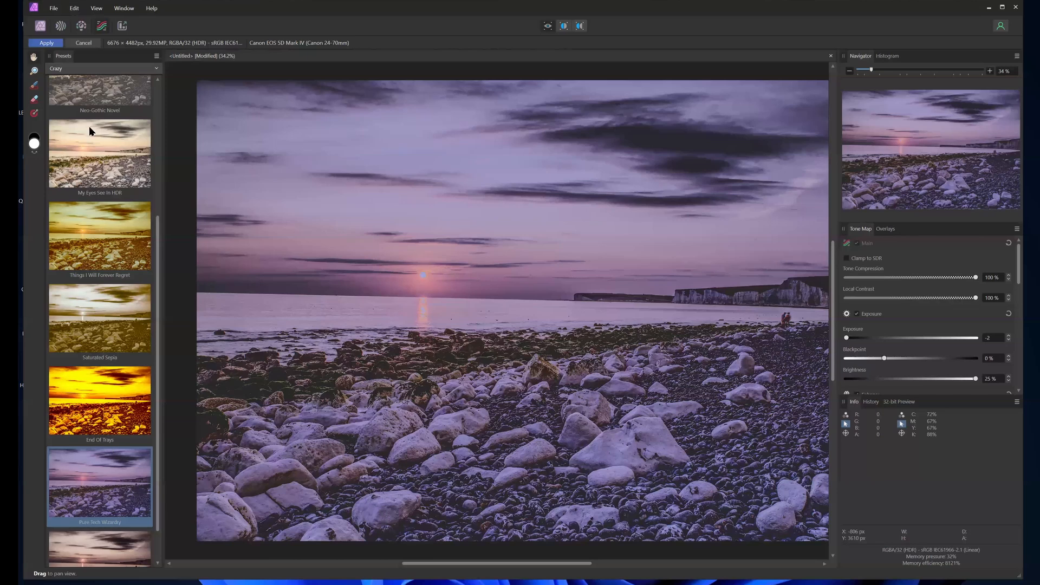
# - Return to the Default preset category, apply Natural for comparison, and settle on the Detailed preset
pyautogui.click(78, 72)
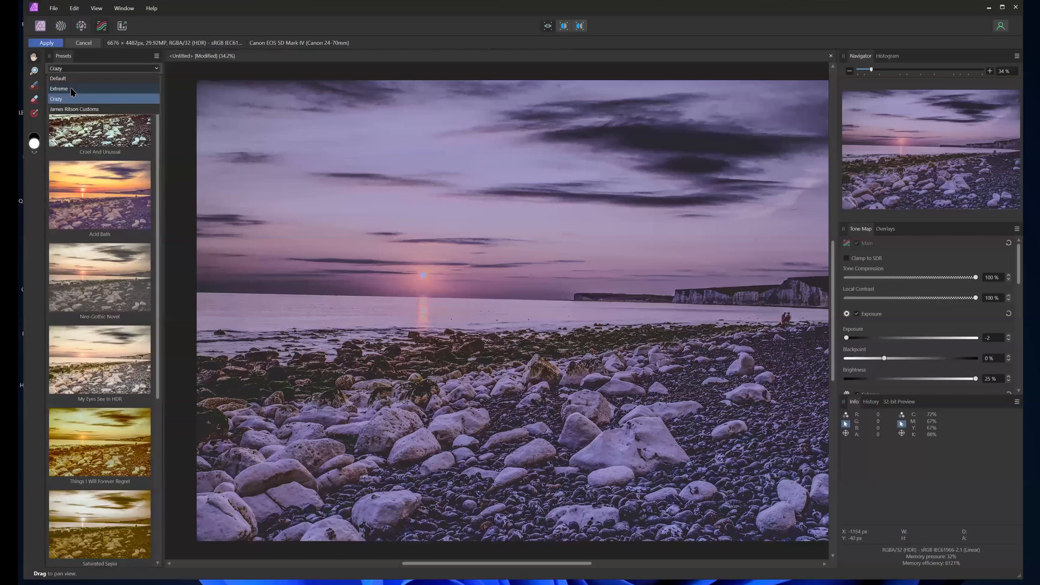
pyautogui.click(73, 83)
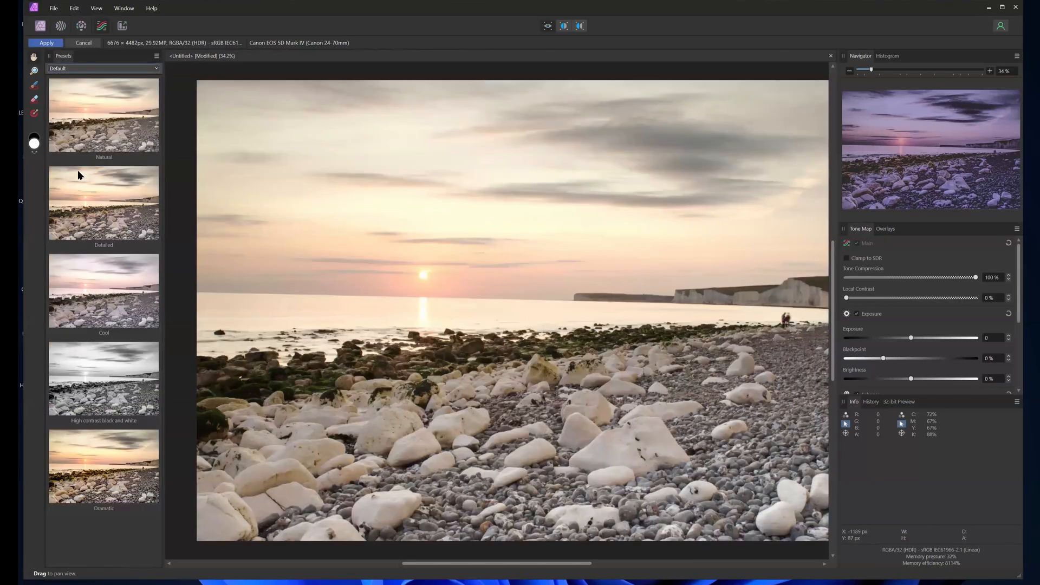
pyautogui.click(89, 132)
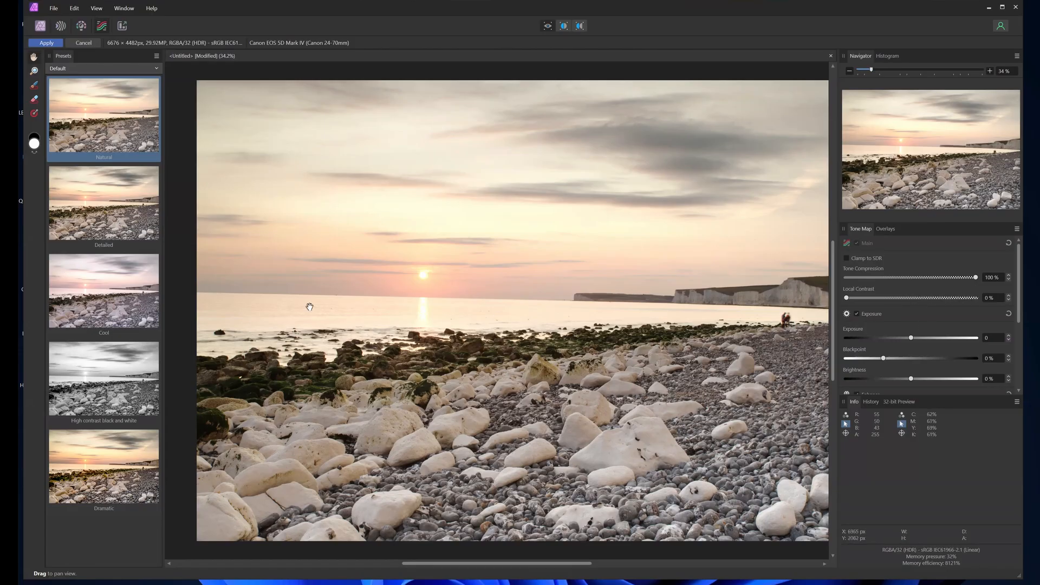
pyautogui.click(115, 215)
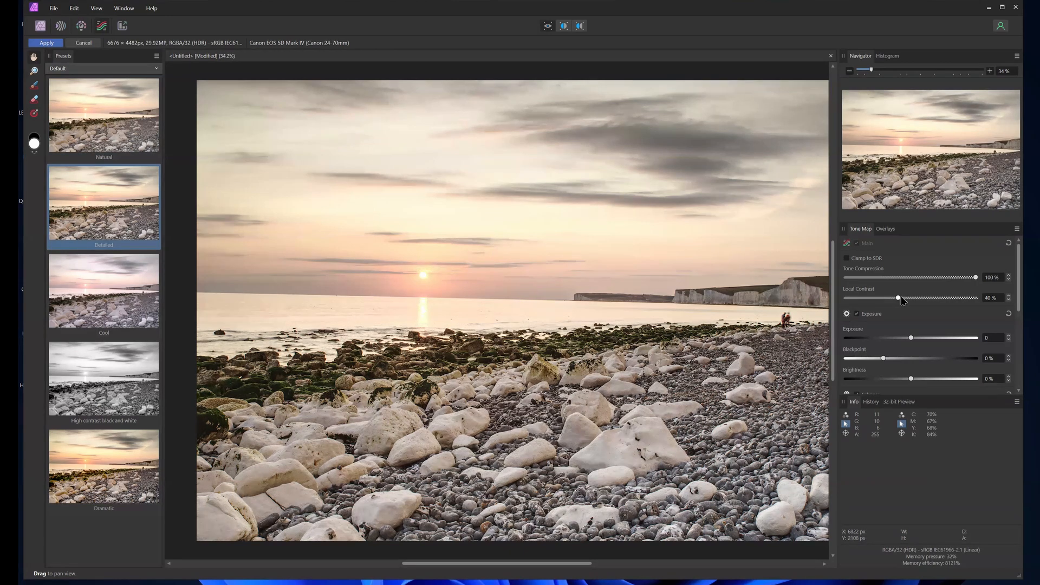
# - Try different Local Contrast strengths up to about 99% on the beach image, ending at 44%
pyautogui.click(942, 300)
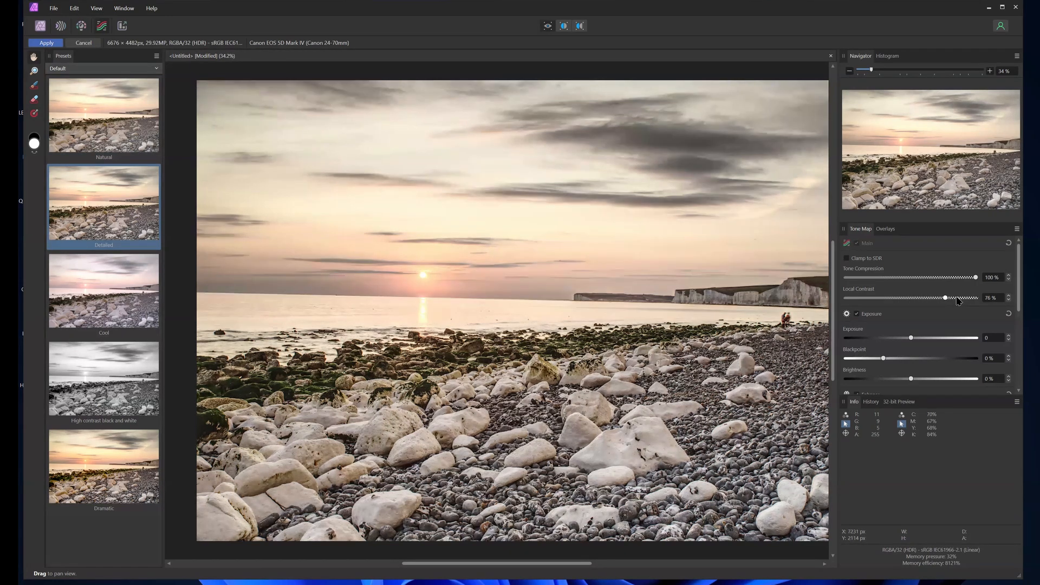
pyautogui.click(915, 300)
pyautogui.click(974, 297)
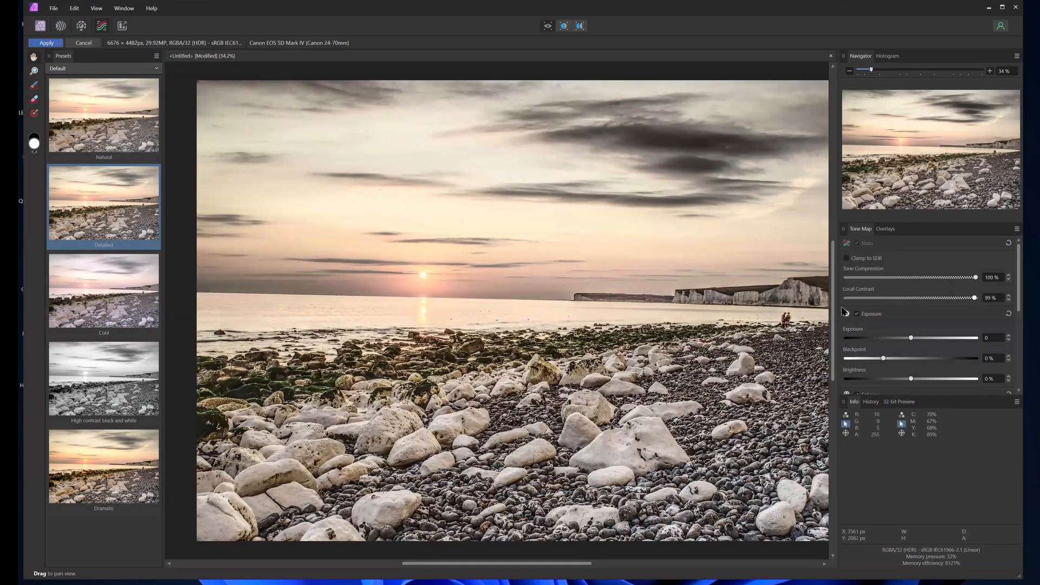
pyautogui.click(942, 299)
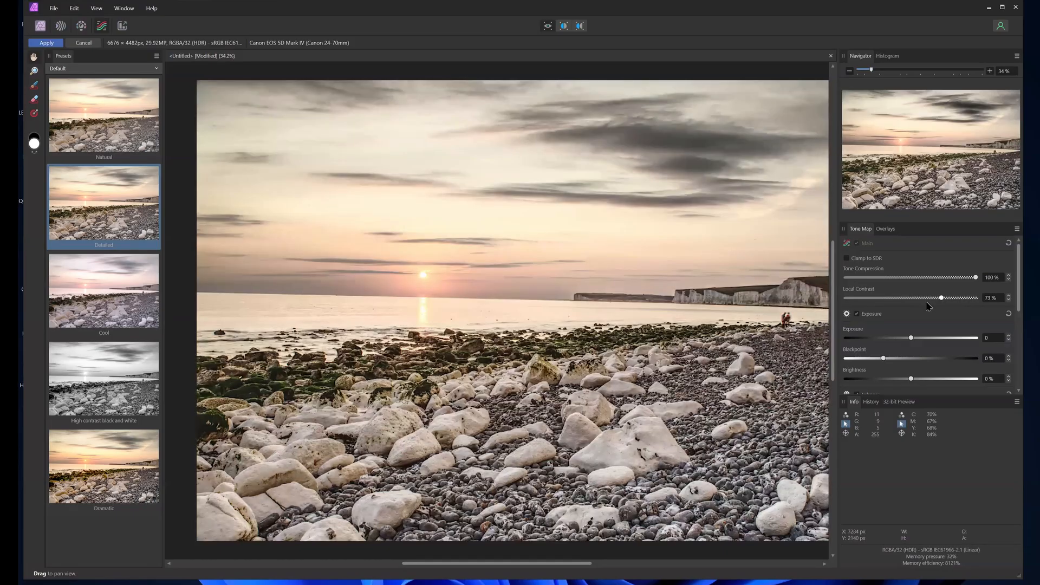
pyautogui.click(891, 299)
pyautogui.click(903, 298)
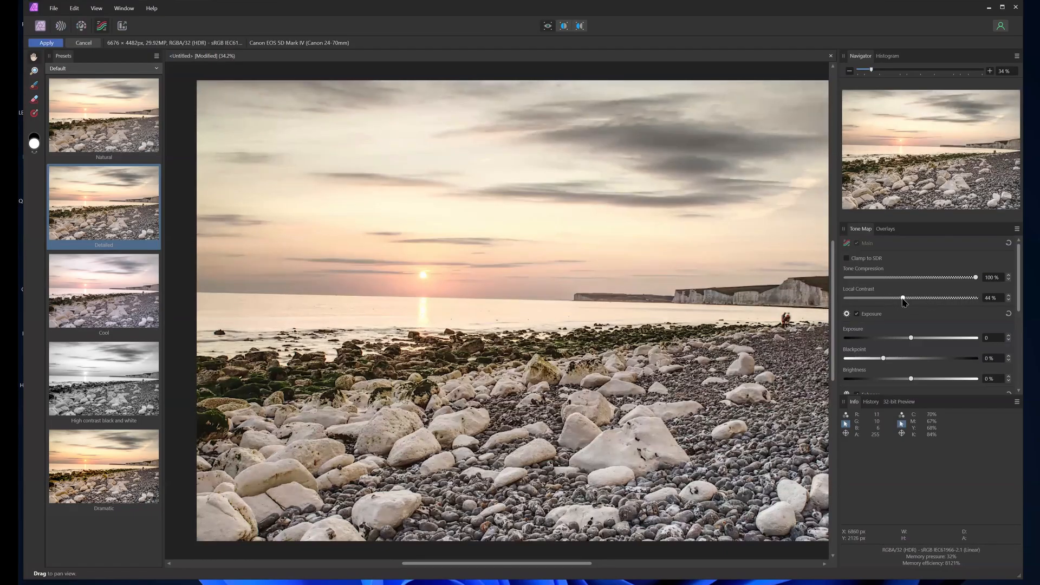
pyautogui.click(940, 299)
pyautogui.click(974, 299)
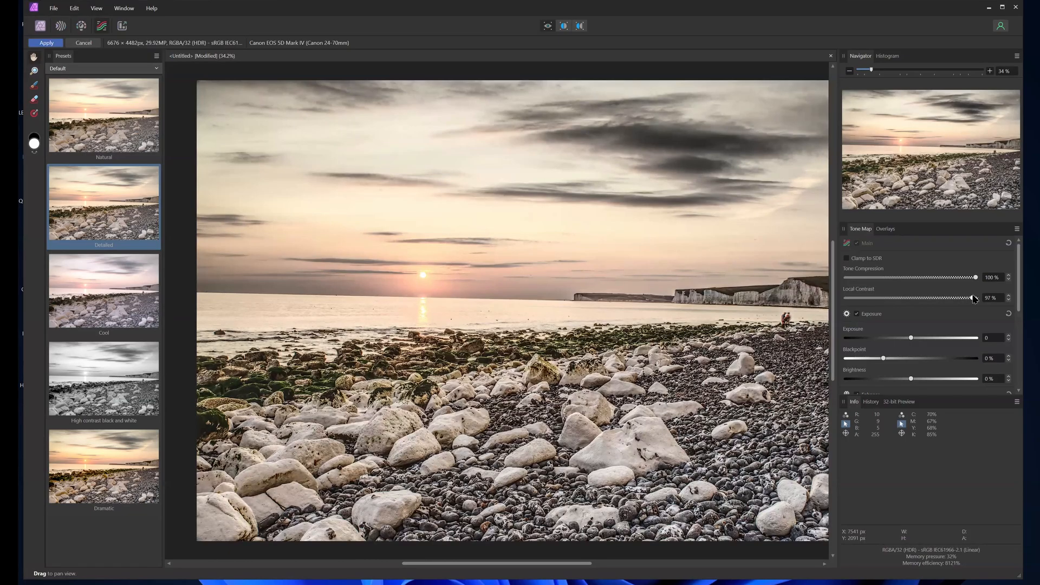
pyautogui.moveTo(975, 299); pyautogui.dragTo(900, 313)
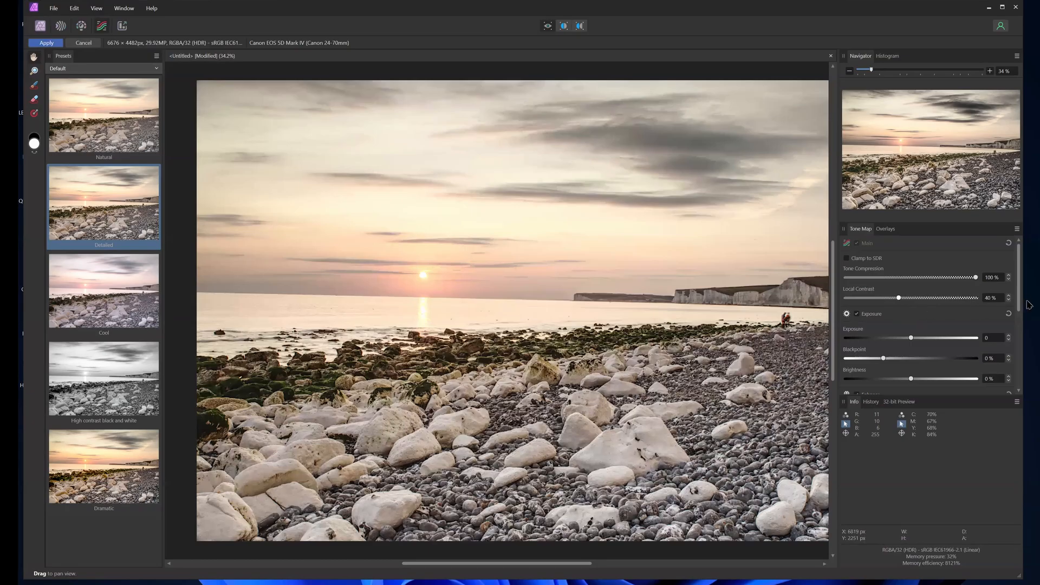
pyautogui.moveTo(887, 317); pyautogui.dragTo(904, 304)
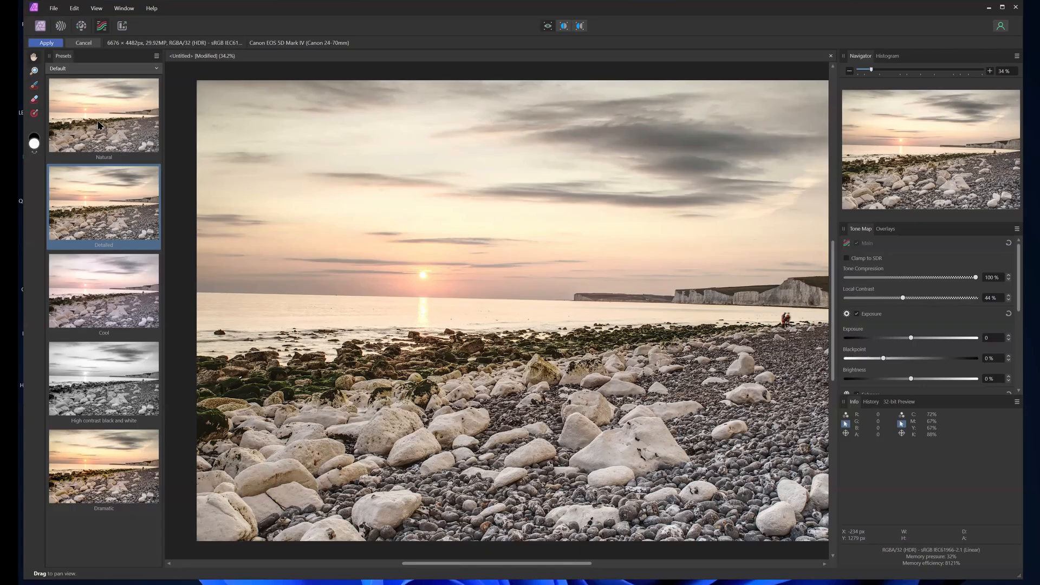
# - Reapply the Detailed preset, lower Tone Compression to 0% for comparison, and raise it back to the maximum
pyautogui.click(107, 187)
pyautogui.moveTo(976, 277); pyautogui.dragTo(823, 294)
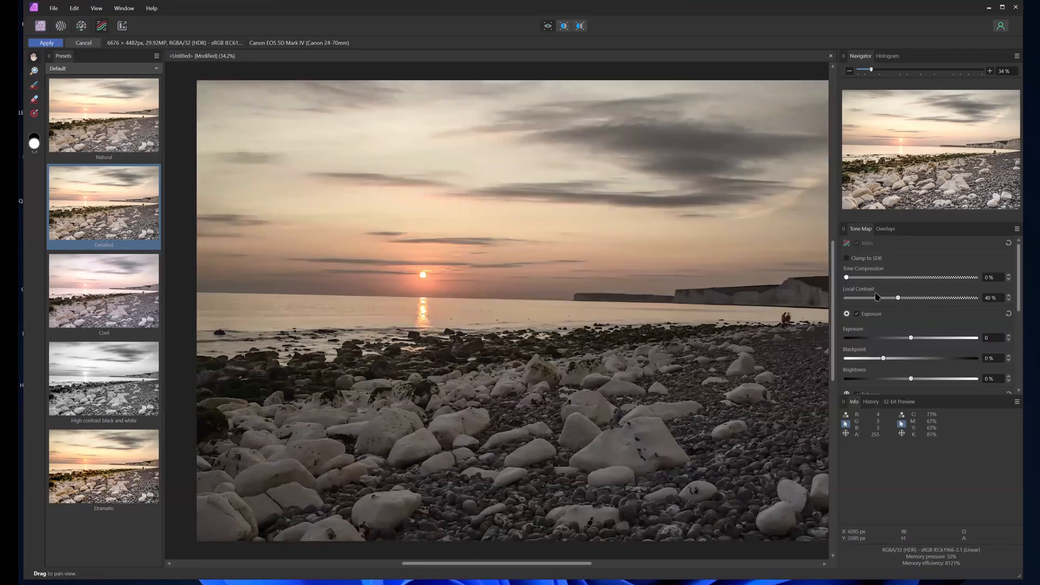
pyautogui.moveTo(944, 291); pyautogui.dragTo(973, 291)
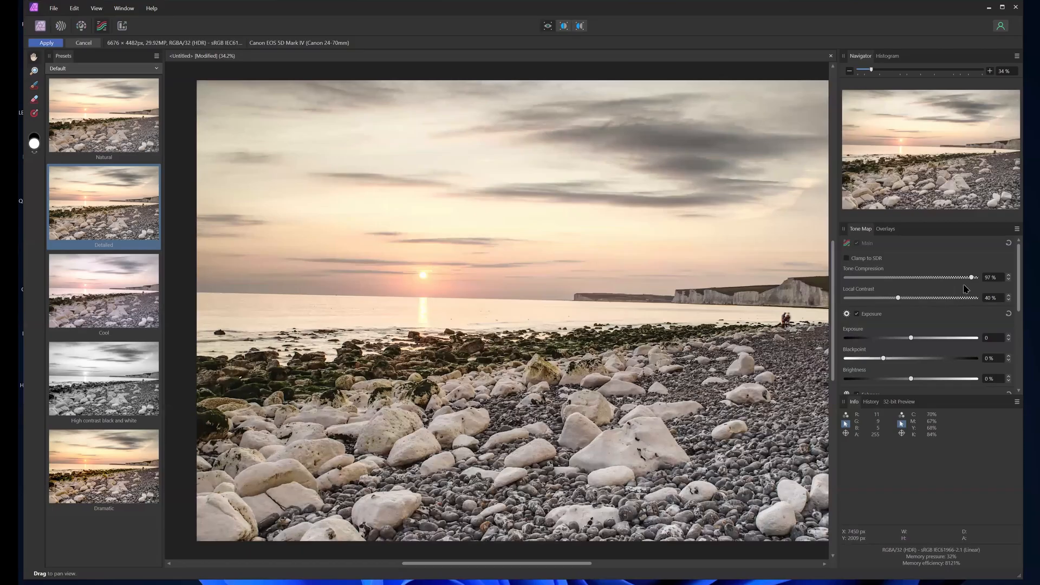
pyautogui.moveTo(972, 278); pyautogui.dragTo(983, 279)
# - Look through the Exposure and Enhance settings for tone mapping, down to White Balance and Shadows & Highlights
pyautogui.scroll(-2, 926, 271)
pyautogui.scroll(-2, 924, 295)
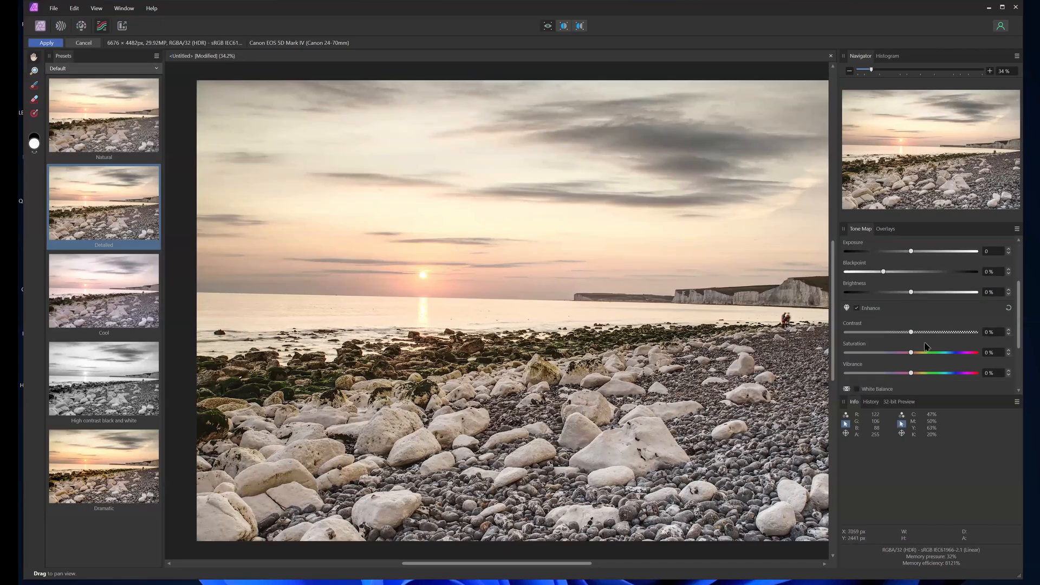
pyautogui.scroll(1, 928, 358)
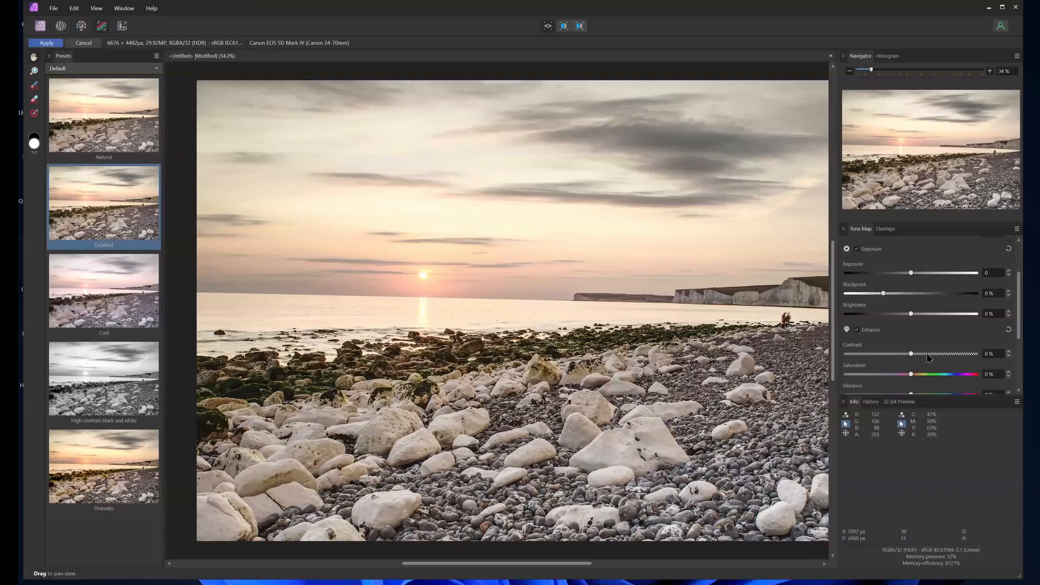
pyautogui.scroll(-1, 920, 325)
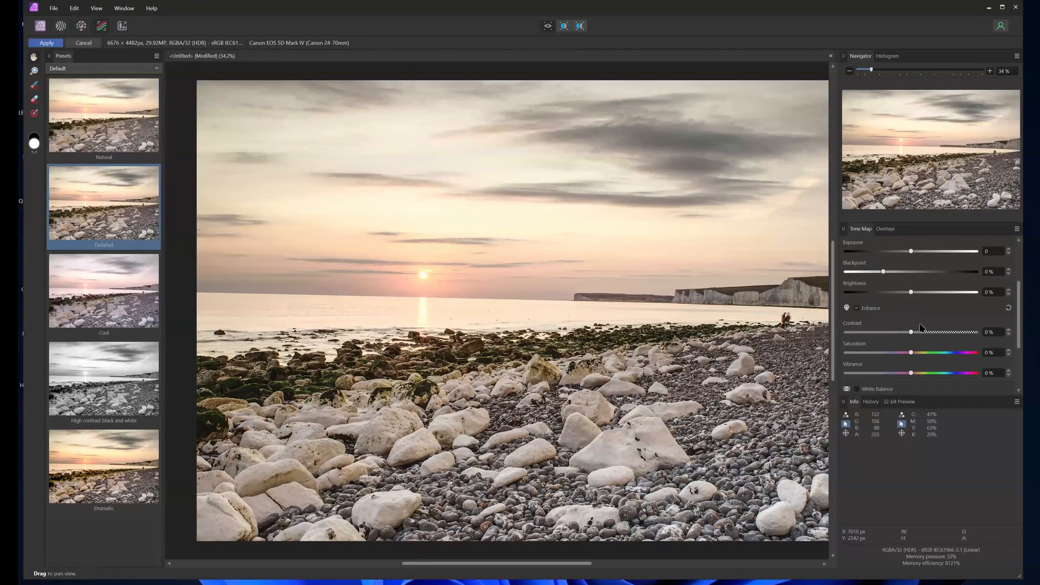
pyautogui.scroll(1, 921, 356)
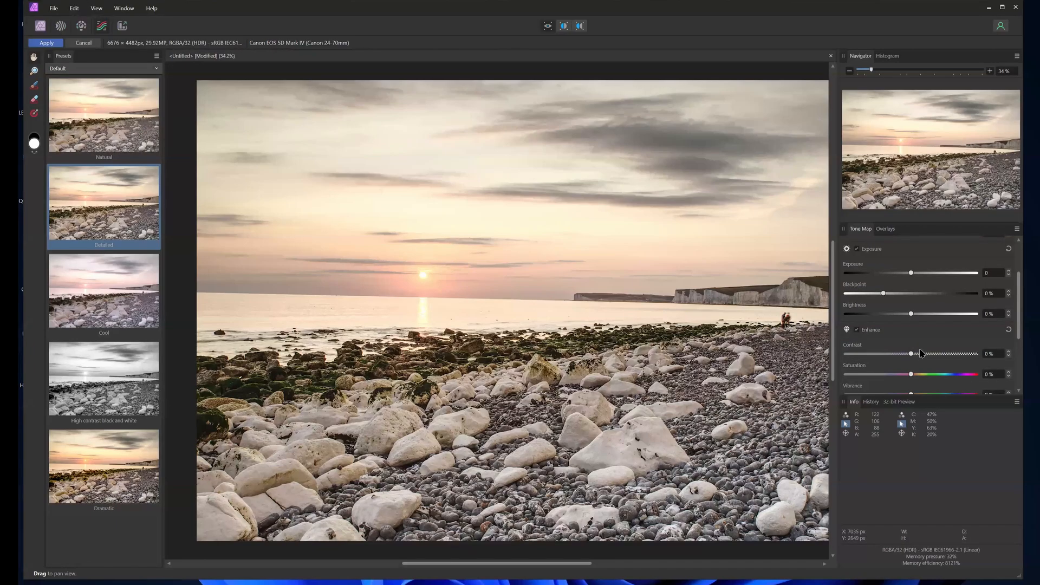
pyautogui.scroll(-2, 922, 358)
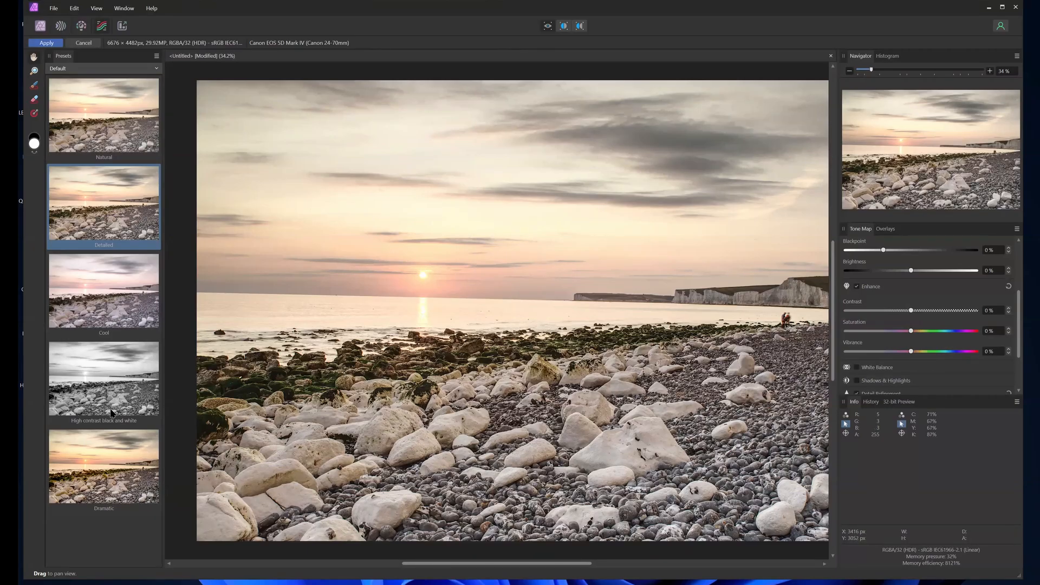
# - Apply the Dramatic and Natural presets for comparison, and return to the Detailed preset
pyautogui.click(93, 455)
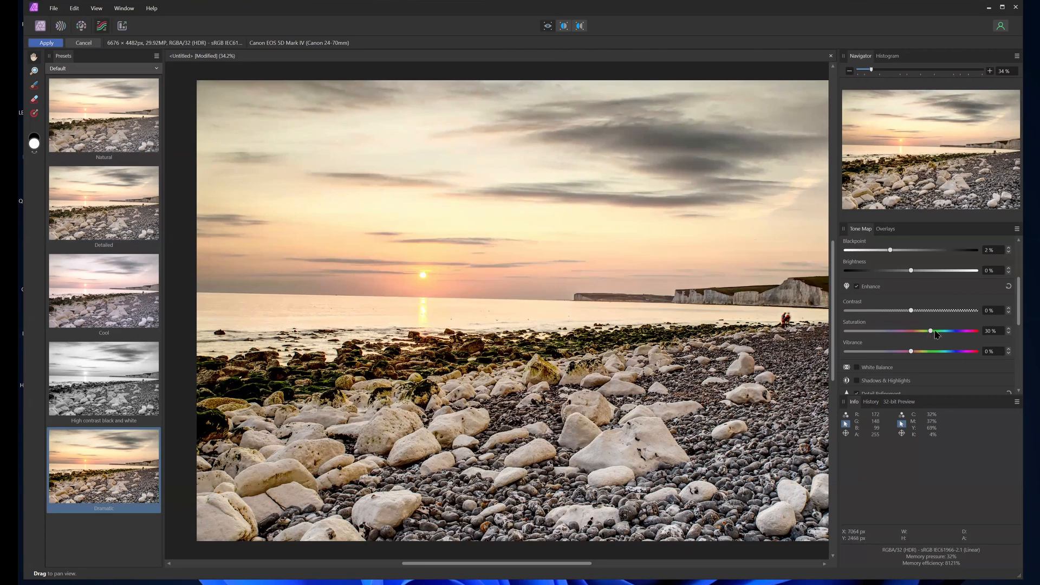
pyautogui.click(99, 116)
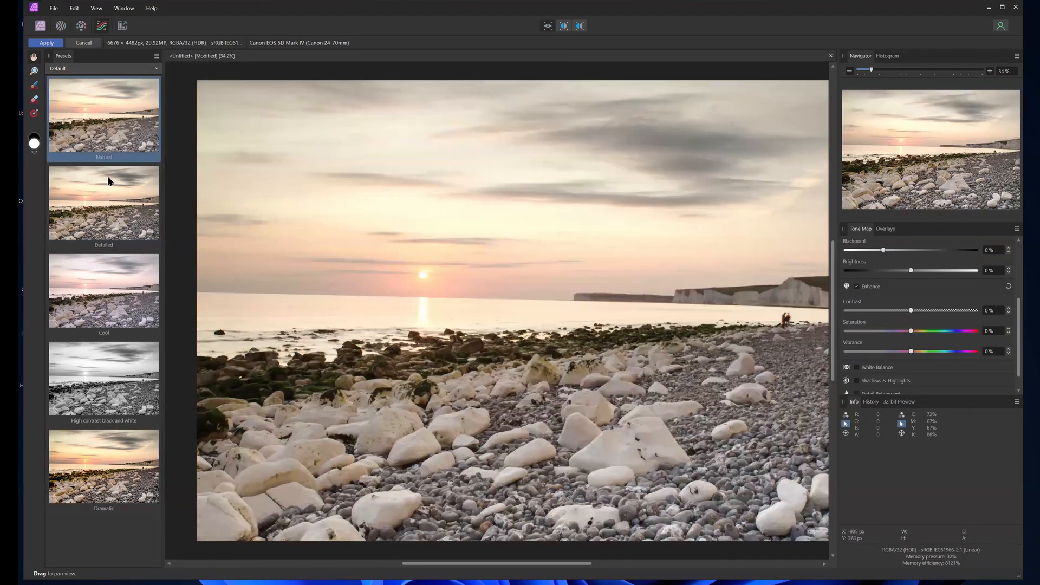
pyautogui.click(102, 208)
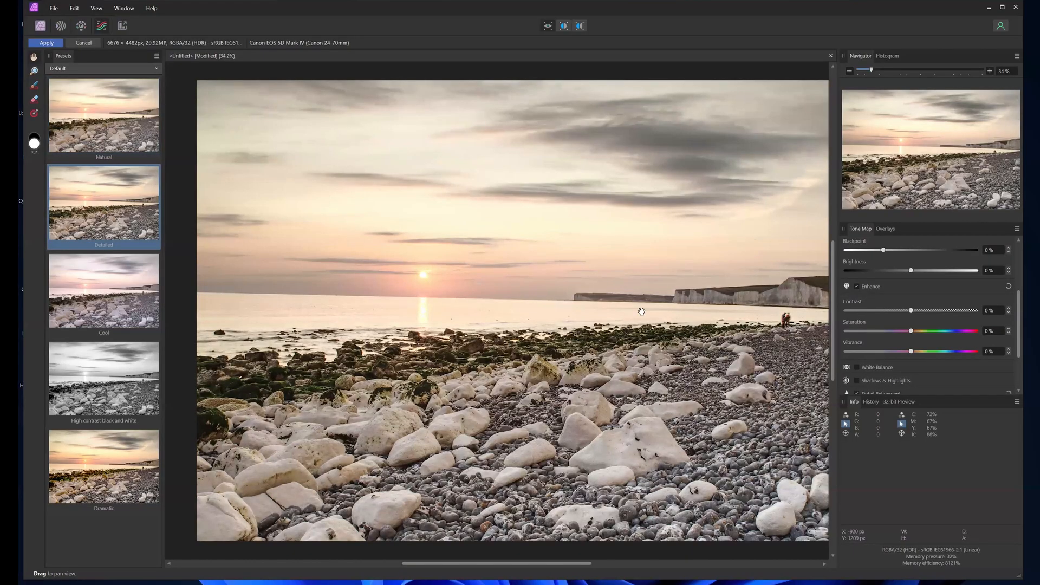
pyautogui.scroll(1, 917, 273)
pyautogui.scroll(3, 906, 327)
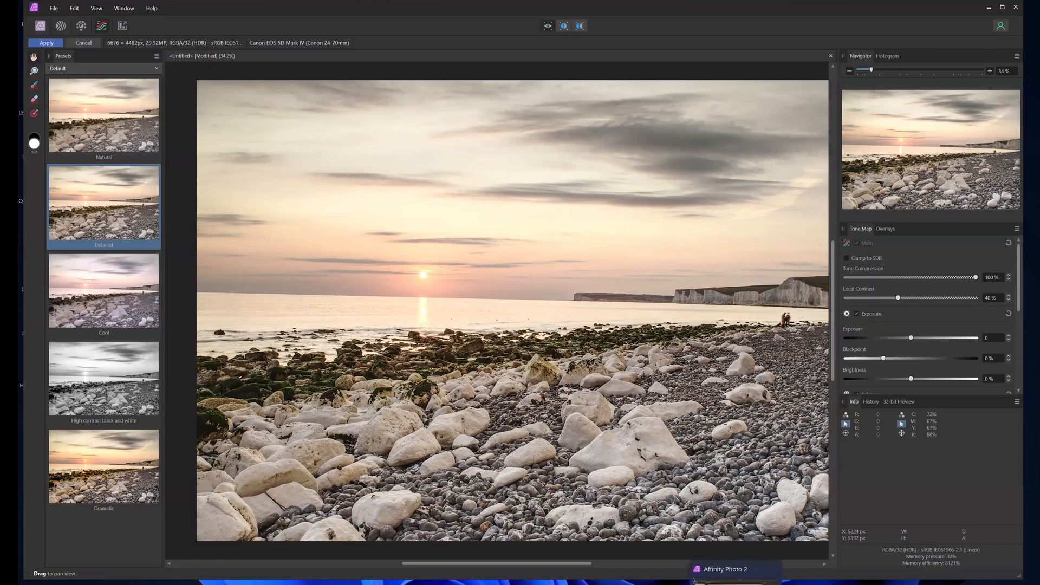
# - Switch to File Explorer and preview the raw exposures in the HDR-3 folder beside the tone-mapped image, then minimize the folder window
pyautogui.click(602, 584)
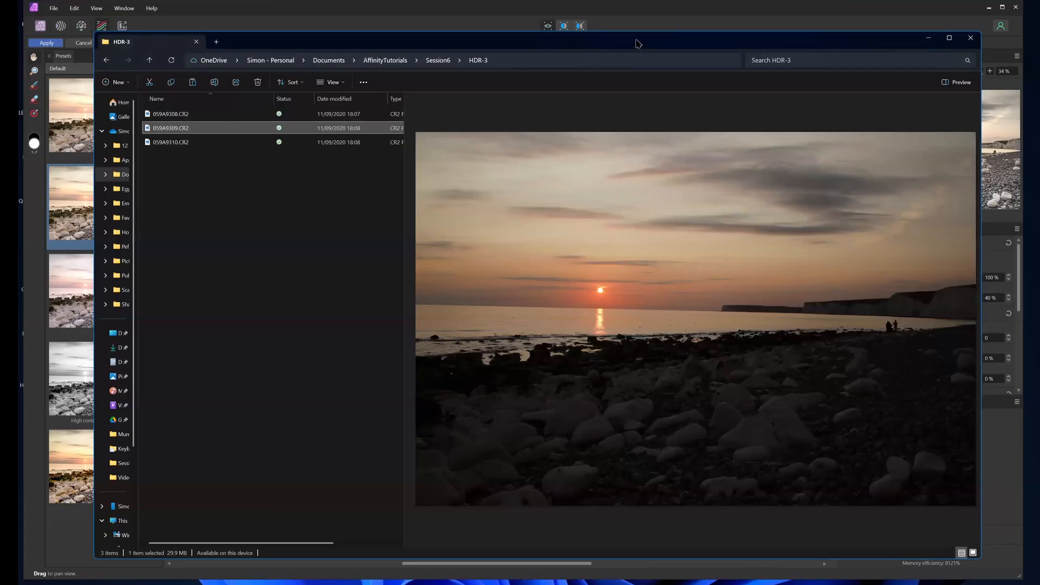
pyautogui.moveTo(639, 44); pyautogui.dragTo(235, 257)
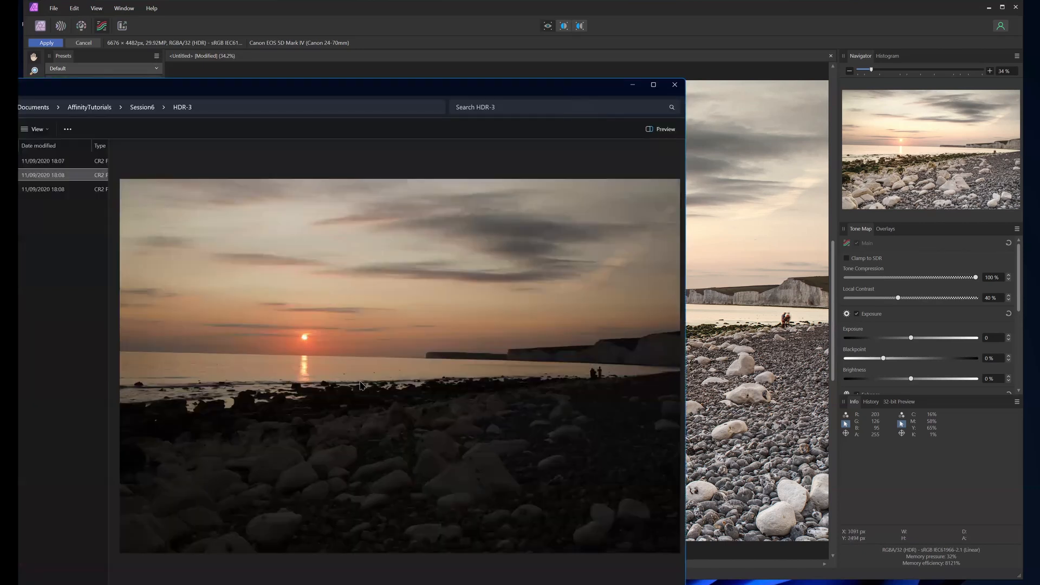
pyautogui.click(59, 161)
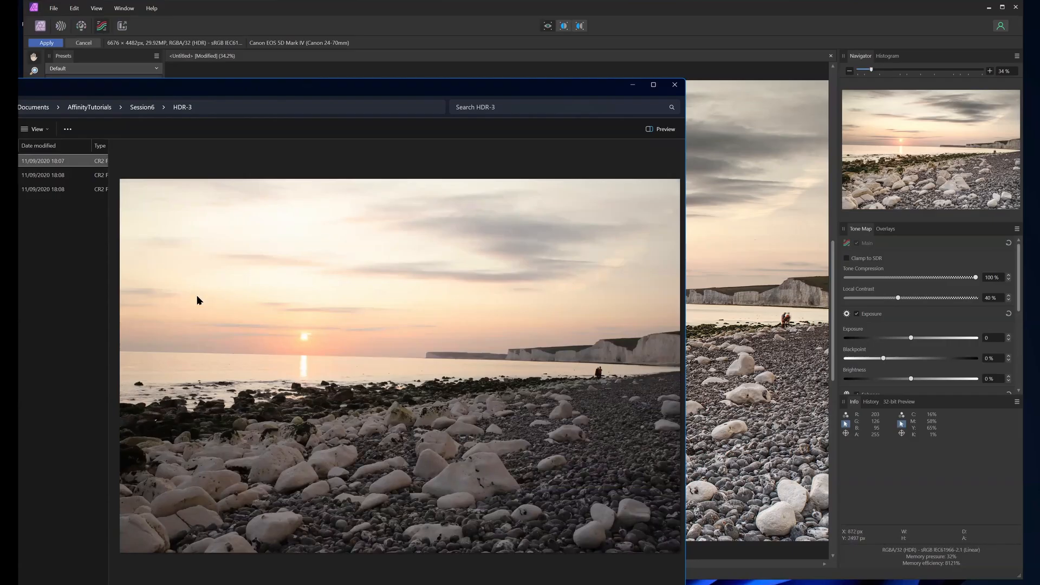
pyautogui.click(51, 188)
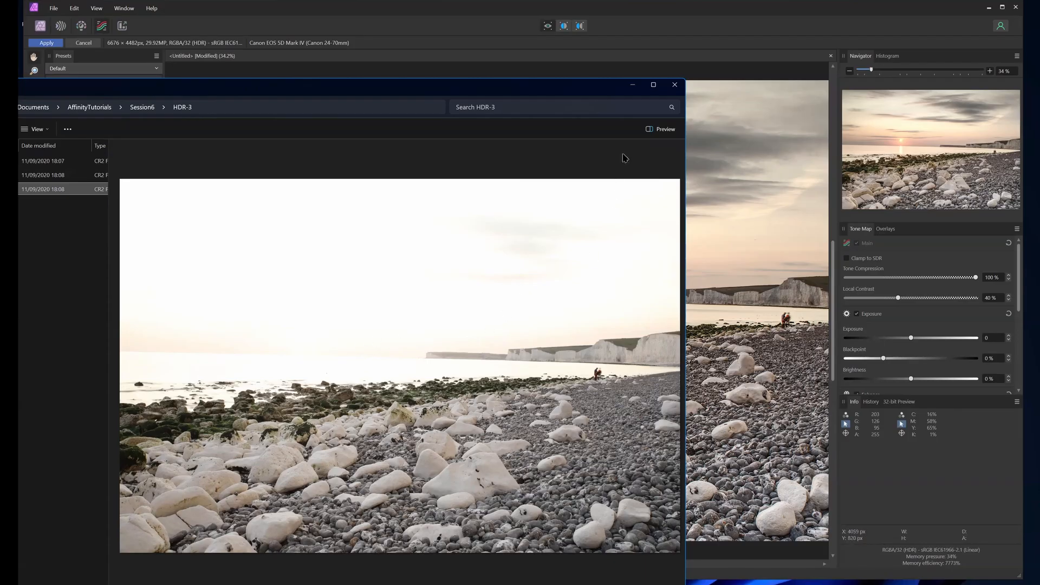
pyautogui.click(634, 87)
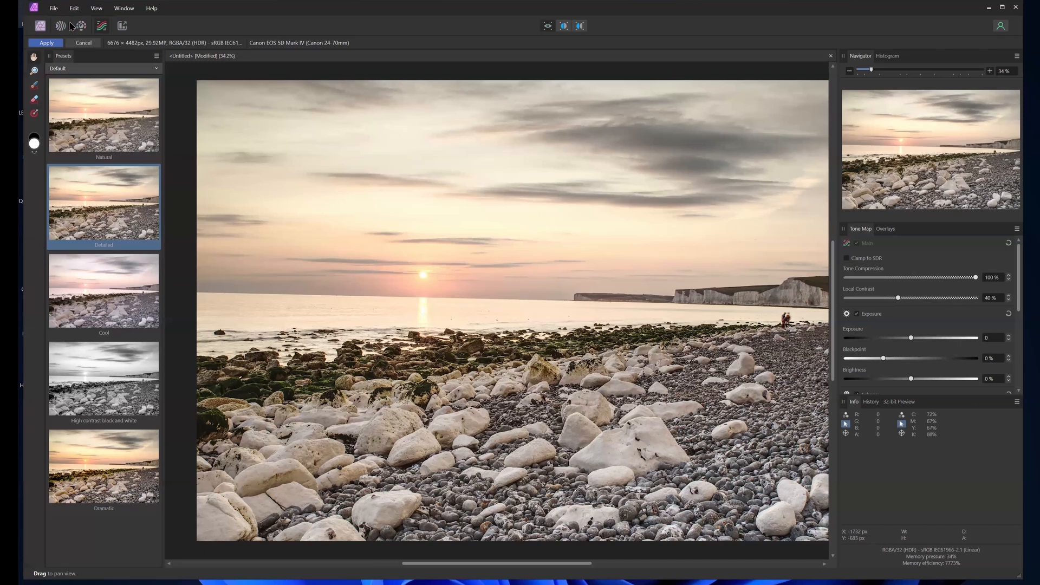
# - Apply the tone mapping to the merged beach image
pyautogui.click(58, 46)
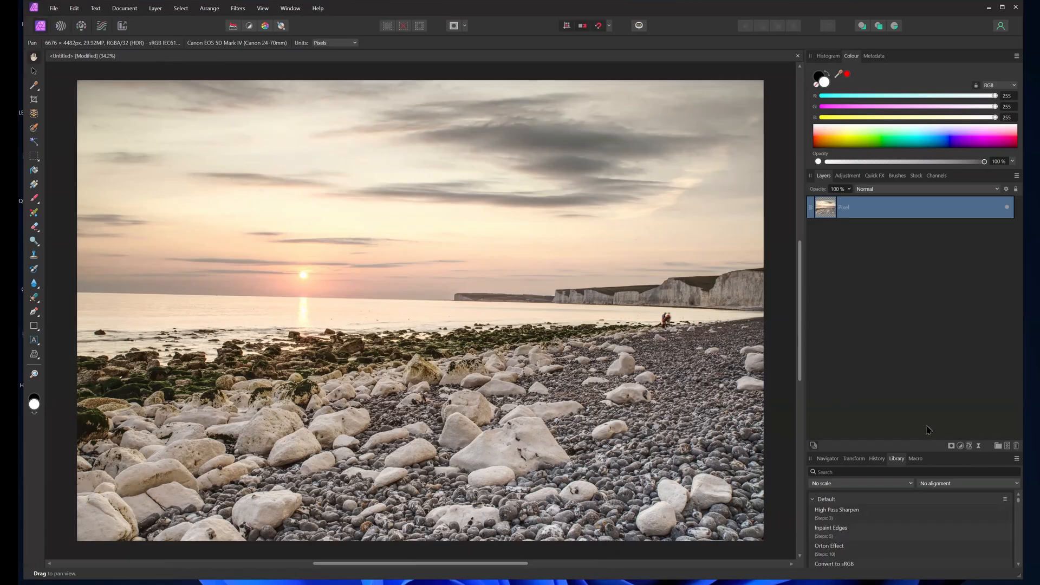
# - Try a Levels adjustment on the beach image, testing its white and black level limits, and delete the adjustment
pyautogui.click(961, 447)
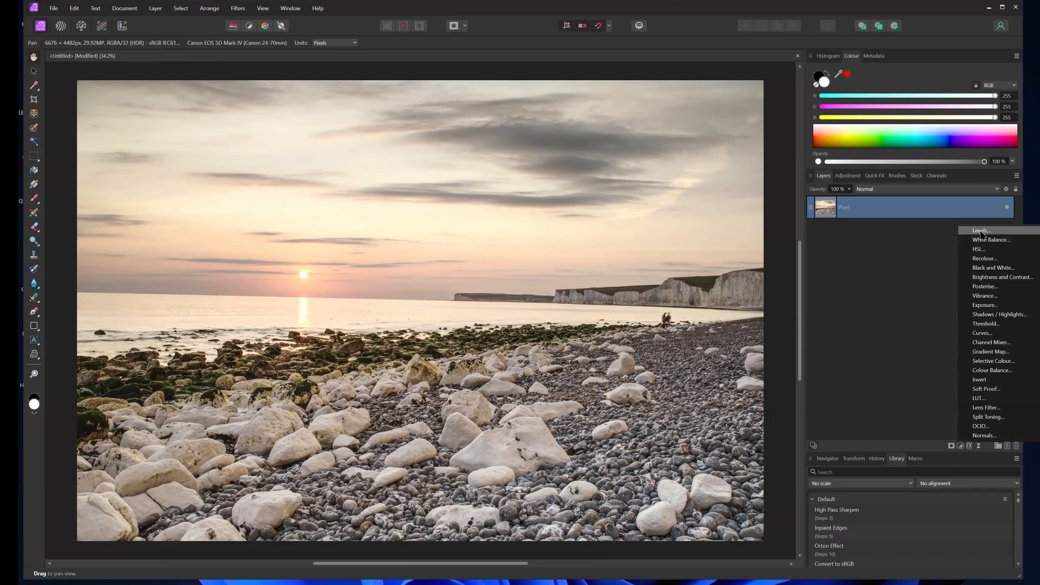
pyautogui.click(982, 231)
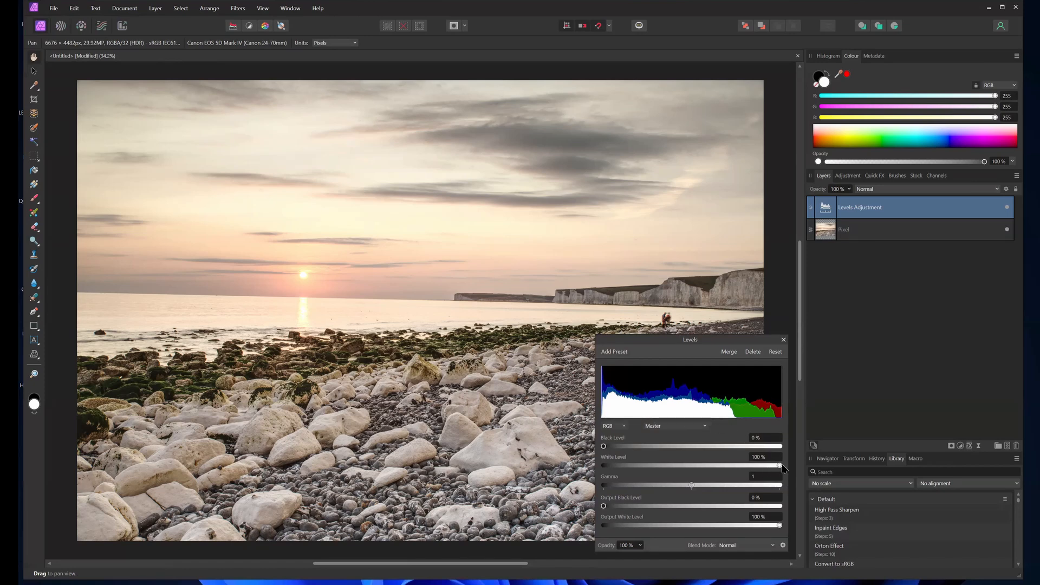
pyautogui.moveTo(779, 466); pyautogui.dragTo(813, 461)
pyautogui.moveTo(604, 447)
pyautogui.mouseDown()
pyautogui.moveTo(624, 449)
pyautogui.moveTo(587, 455)
pyautogui.mouseUp()
pyautogui.click(753, 353)
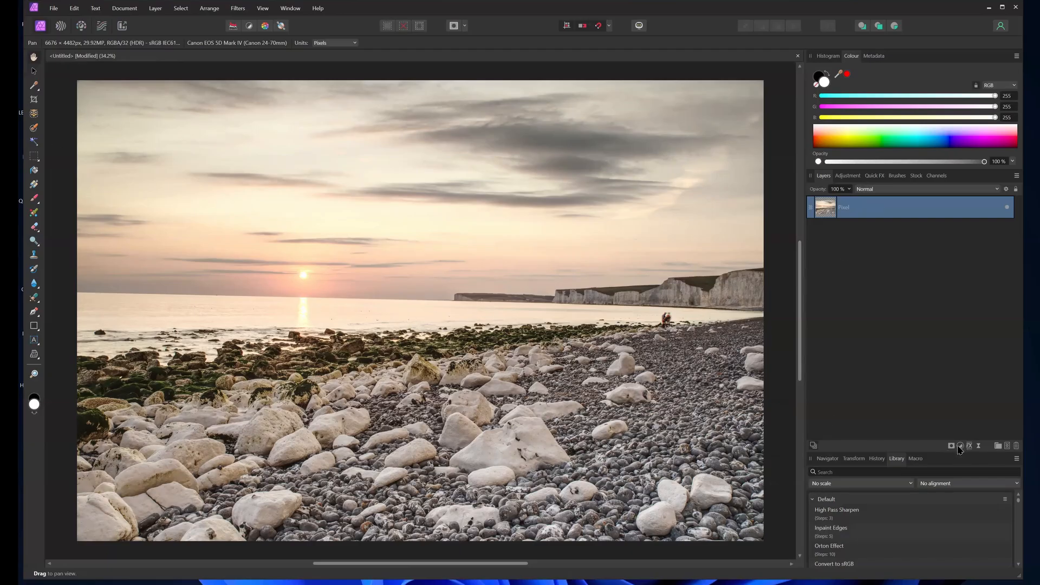
# - Add a Brightness / Contrast adjustment above the beach image with brightness -65% and contrast 31%
pyautogui.click(961, 446)
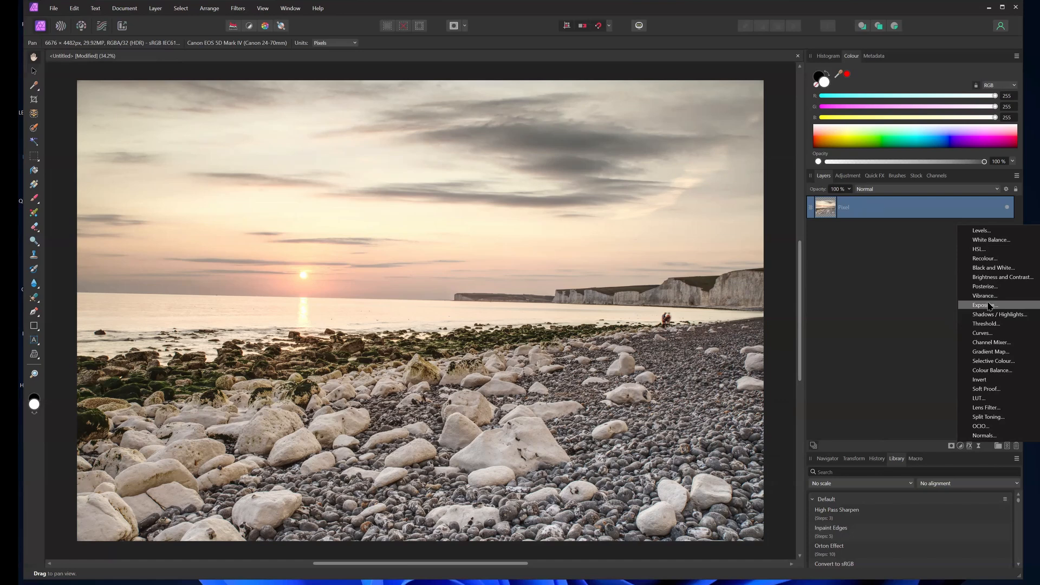
pyautogui.click(1002, 278)
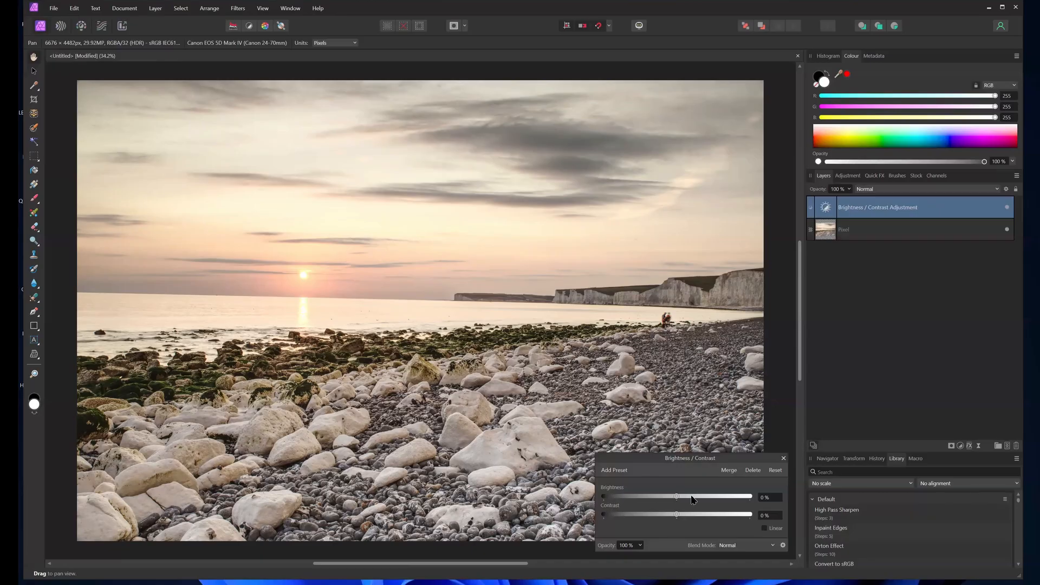
pyautogui.moveTo(676, 498); pyautogui.dragTo(632, 497)
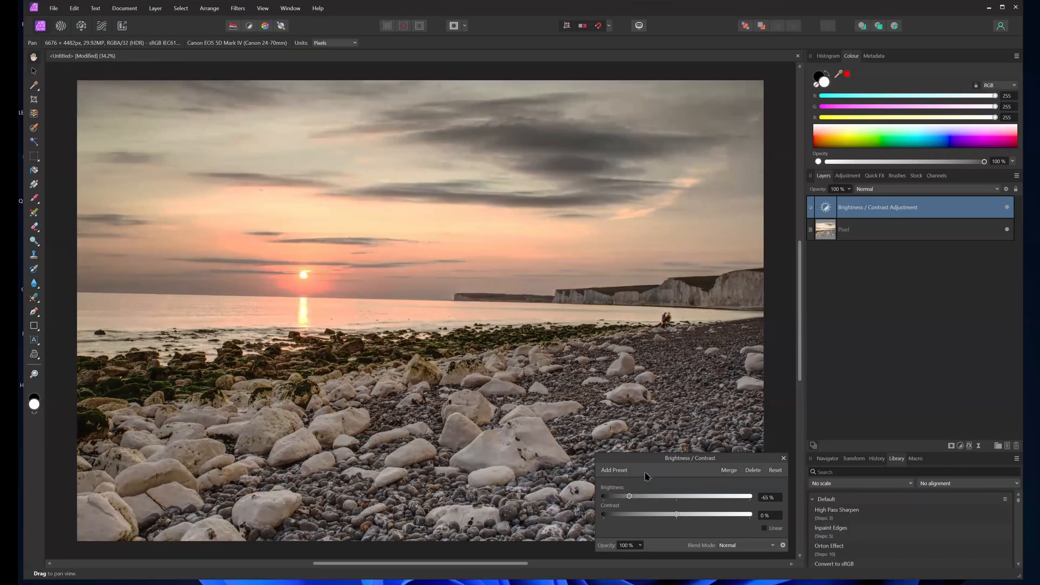
pyautogui.moveTo(650, 462); pyautogui.dragTo(793, 349)
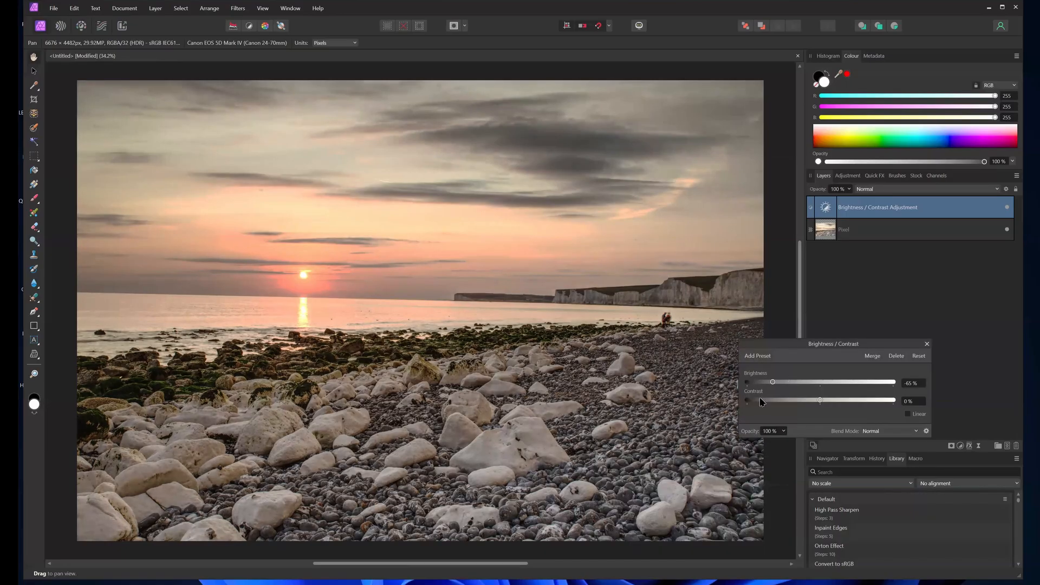
pyautogui.moveTo(826, 401); pyautogui.dragTo(844, 401)
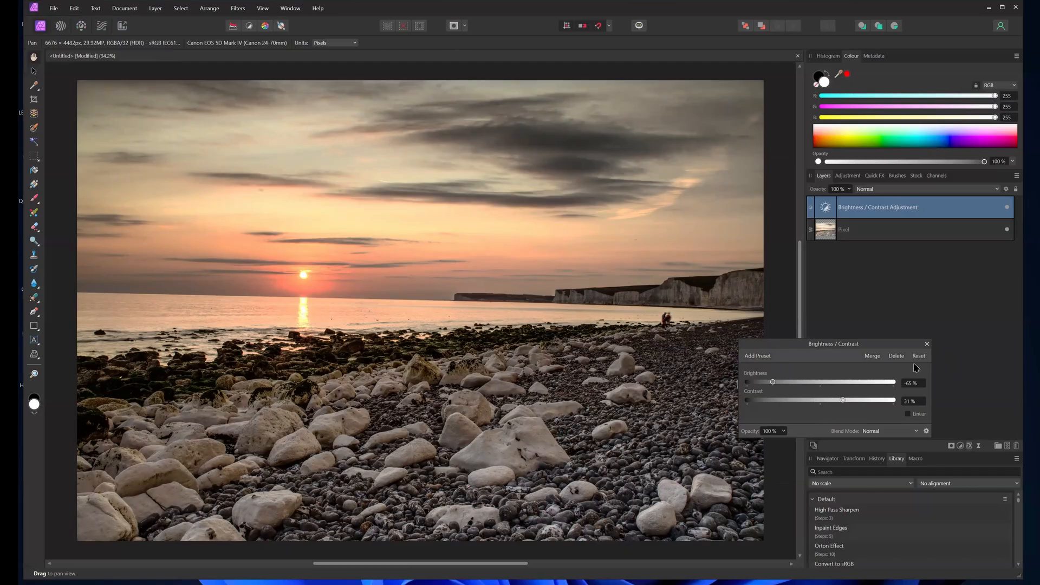
pyautogui.click(927, 345)
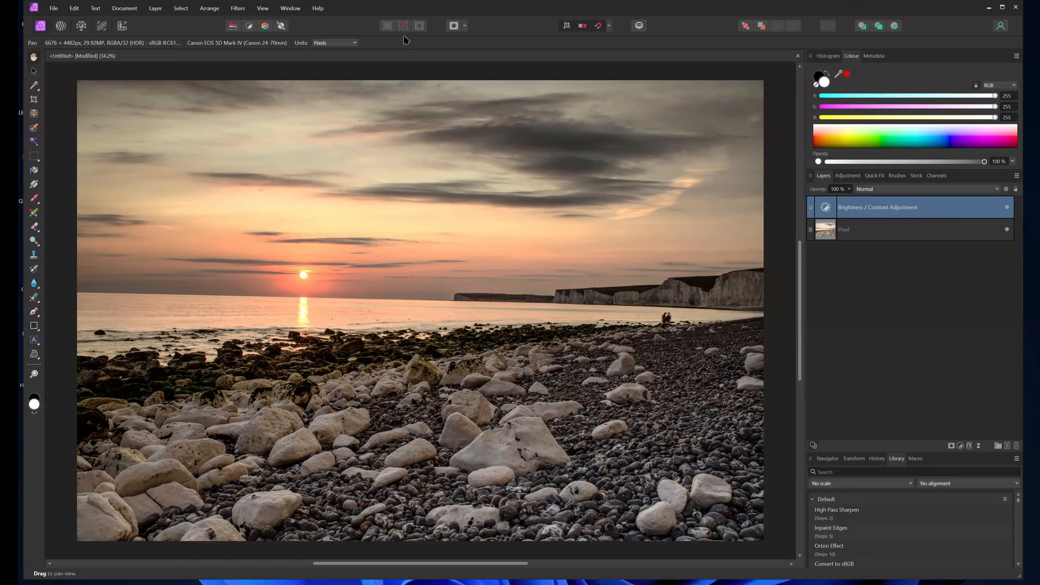
# - Close the untitled beach HDR document without saving its changes
pyautogui.click(798, 56)
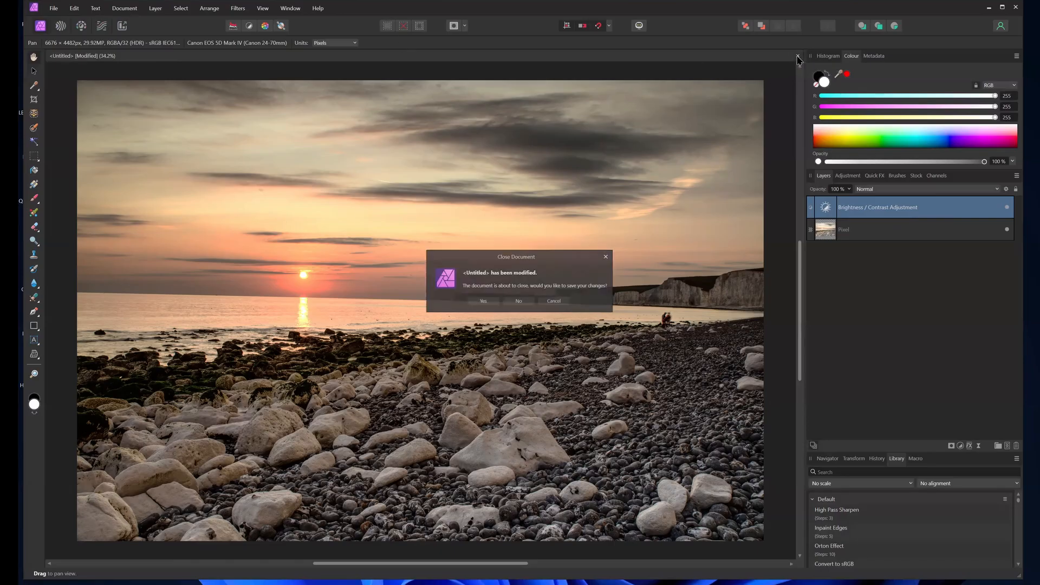
pyautogui.click(517, 303)
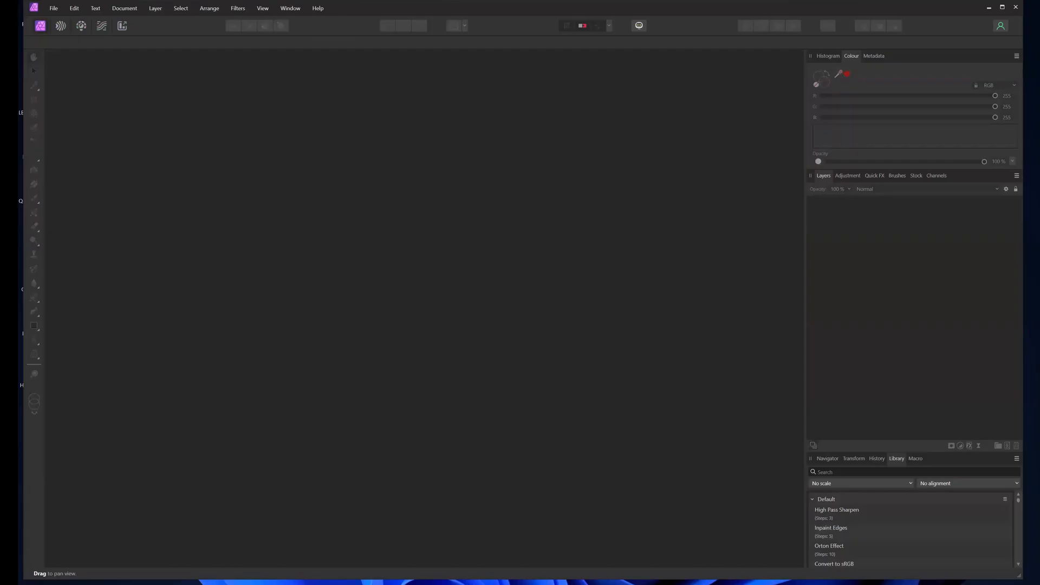
# - Switch to File Explorer, open the HDR-1 folder in Session6, and preview its three raw exposures of the ruined abbey
pyautogui.hotkey('alt', 'Tab')
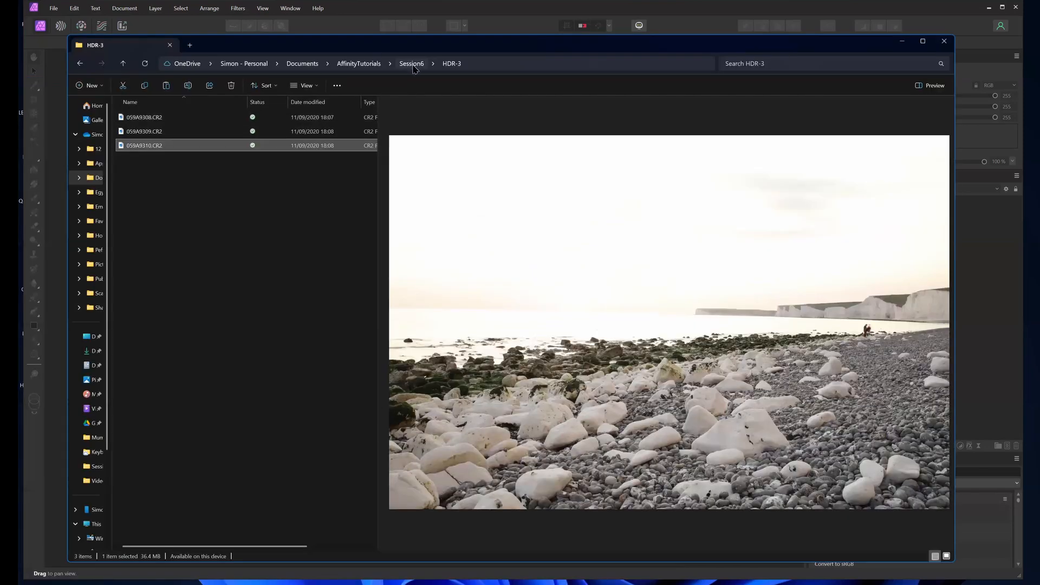
pyautogui.click(412, 65)
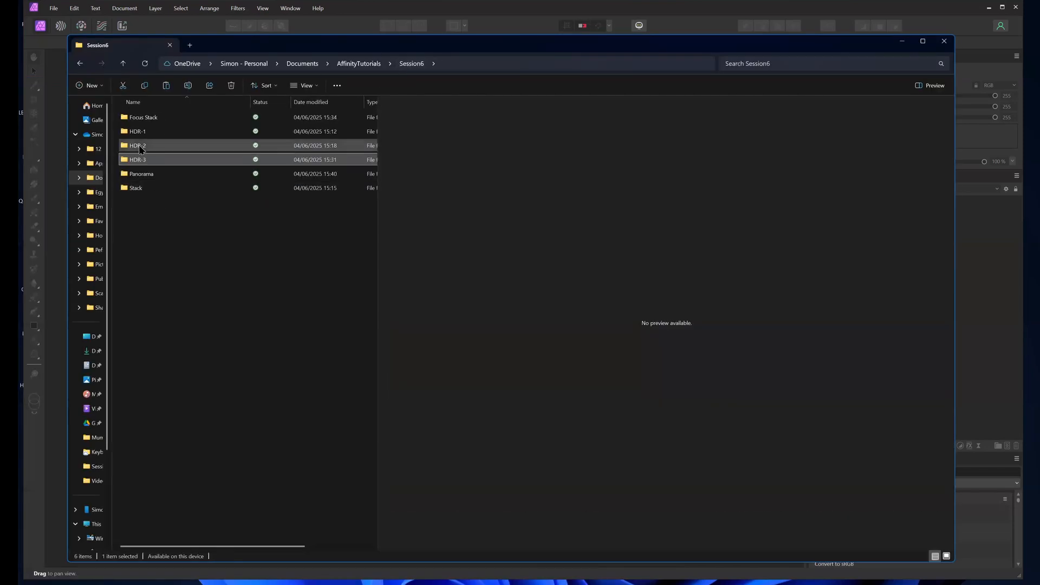
pyautogui.click(141, 137)
pyautogui.doubleClick(141, 137)
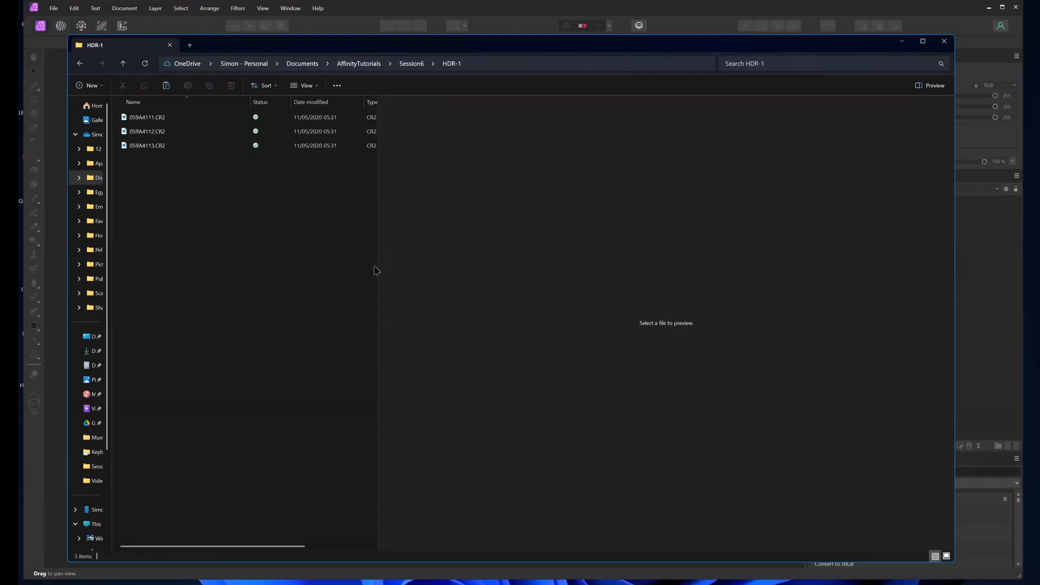
pyautogui.moveTo(378, 273); pyautogui.dragTo(390, 279)
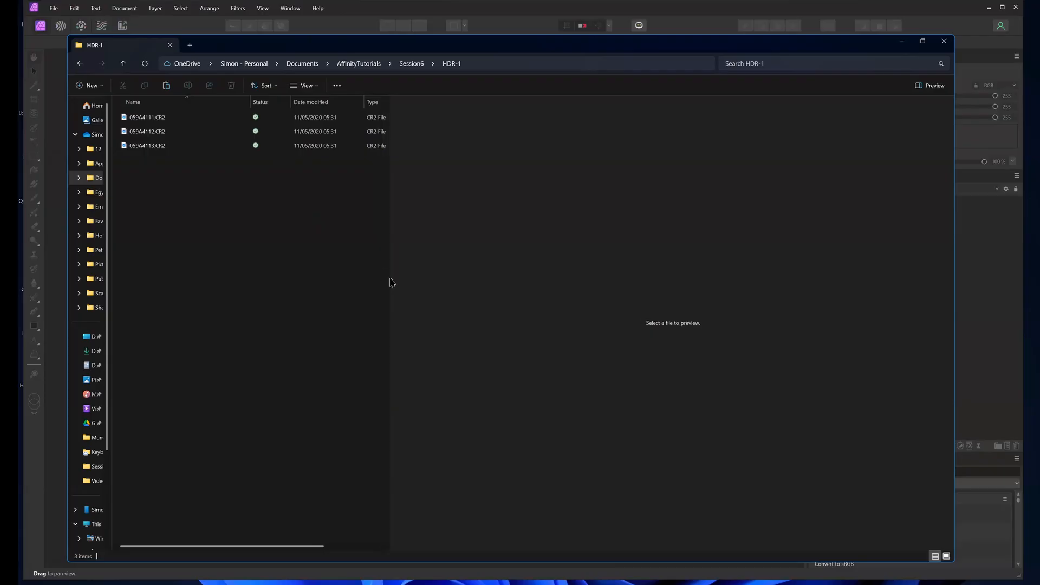
pyautogui.click(169, 147)
pyautogui.click(163, 117)
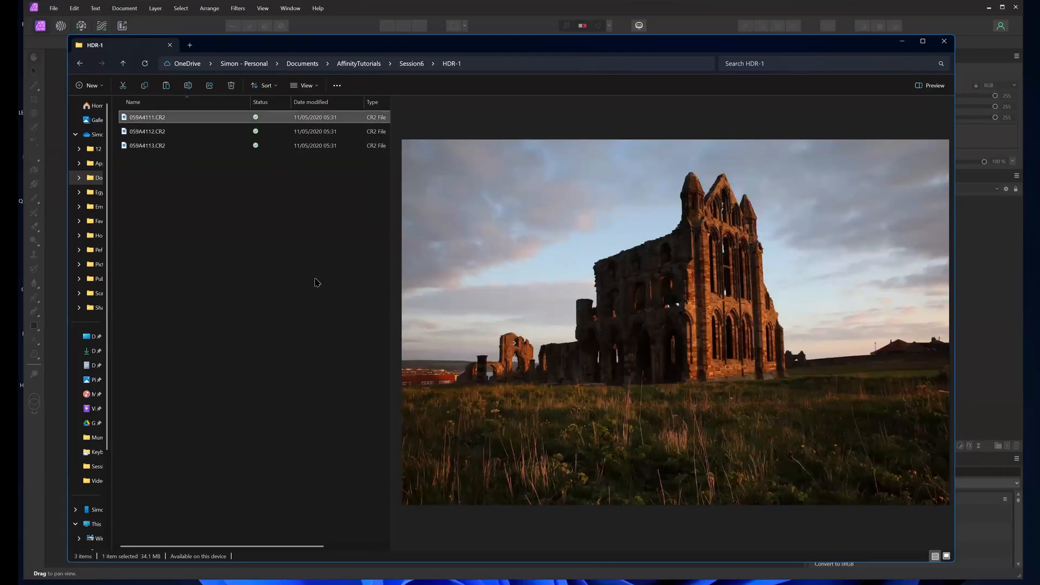
pyautogui.click(162, 134)
pyautogui.click(162, 147)
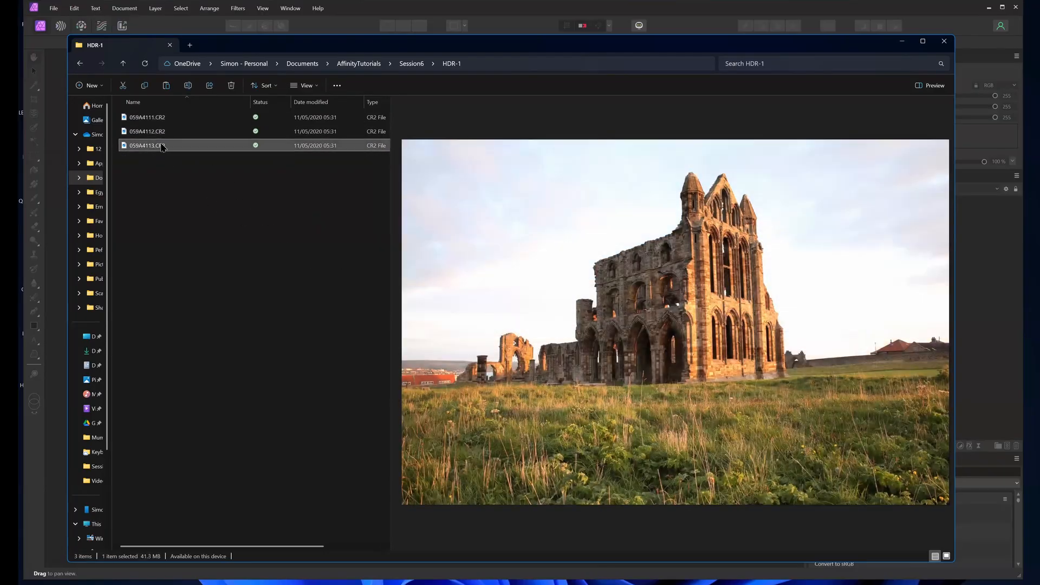
pyautogui.click(165, 132)
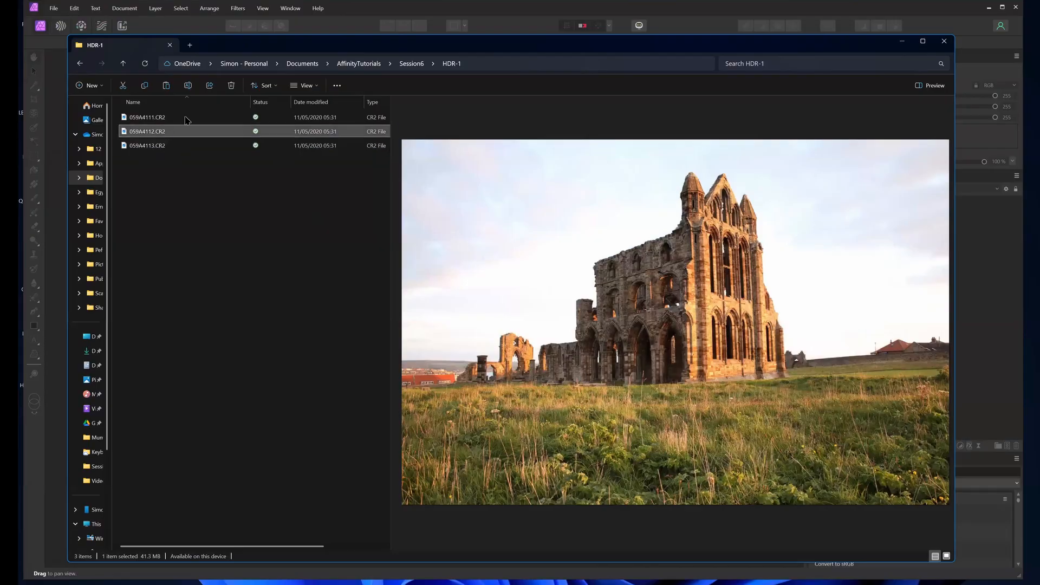
# - Go to the HDR-2 folder in Session6 and preview 059A0420.CR2
pyautogui.click(411, 63)
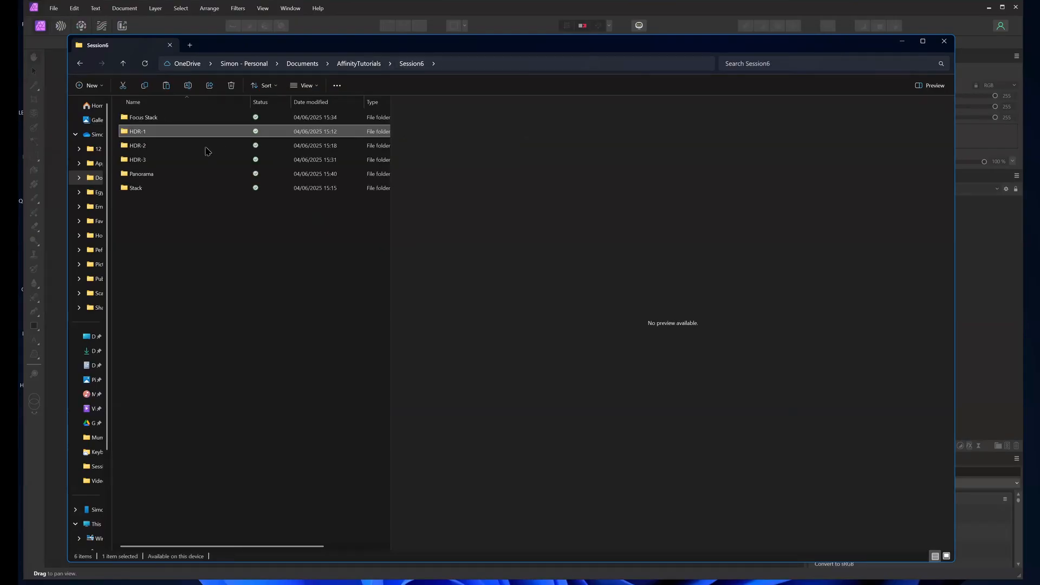
pyautogui.doubleClick(154, 146)
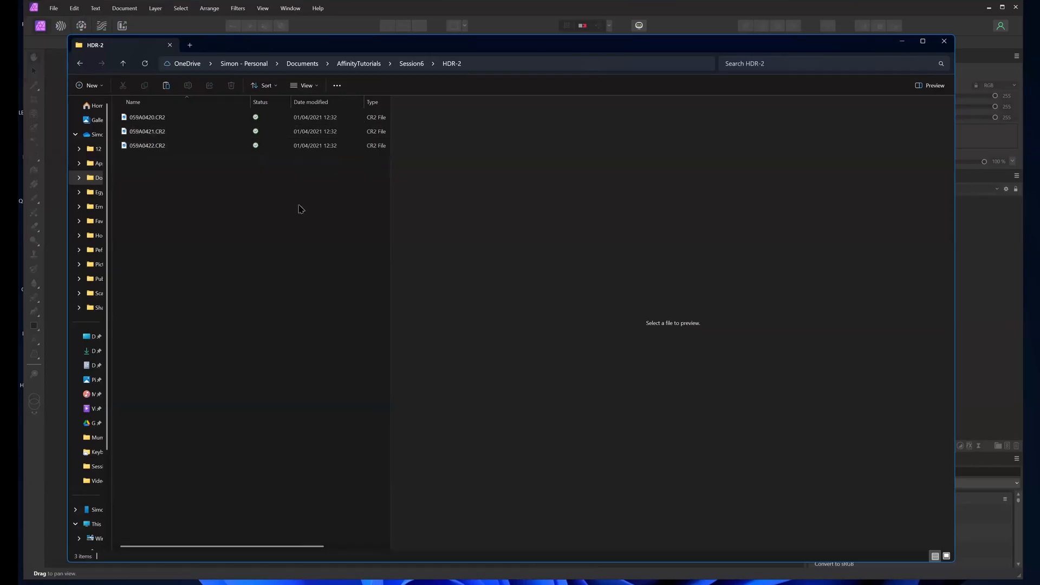
pyautogui.click(141, 120)
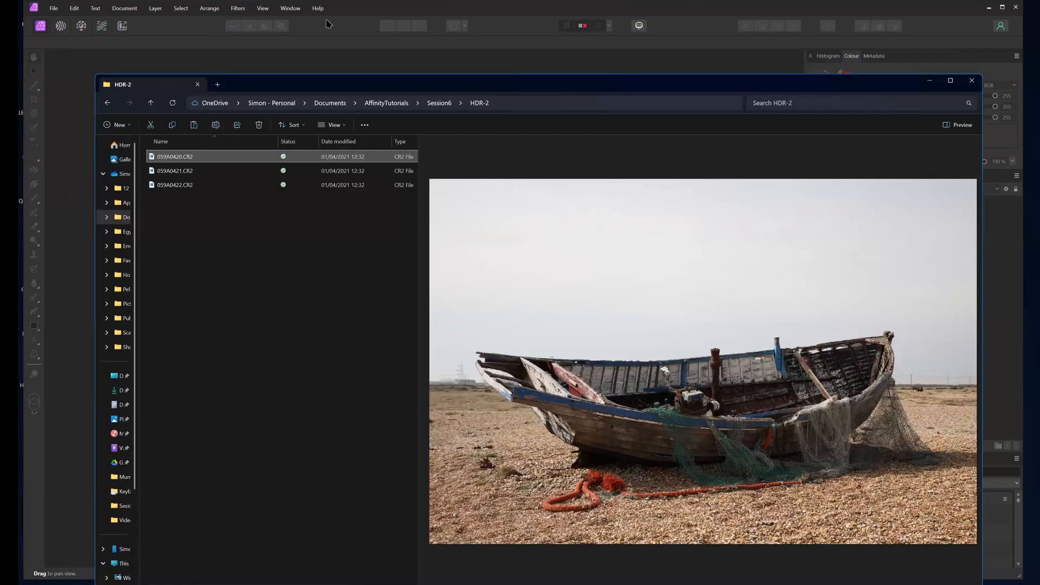
# - Switch to Affinity Photo and merge 059A9308, 059A9309 and 059A9310 from the HDR-3 folder into a new tone-mapped HDR image
pyautogui.click(355, 14)
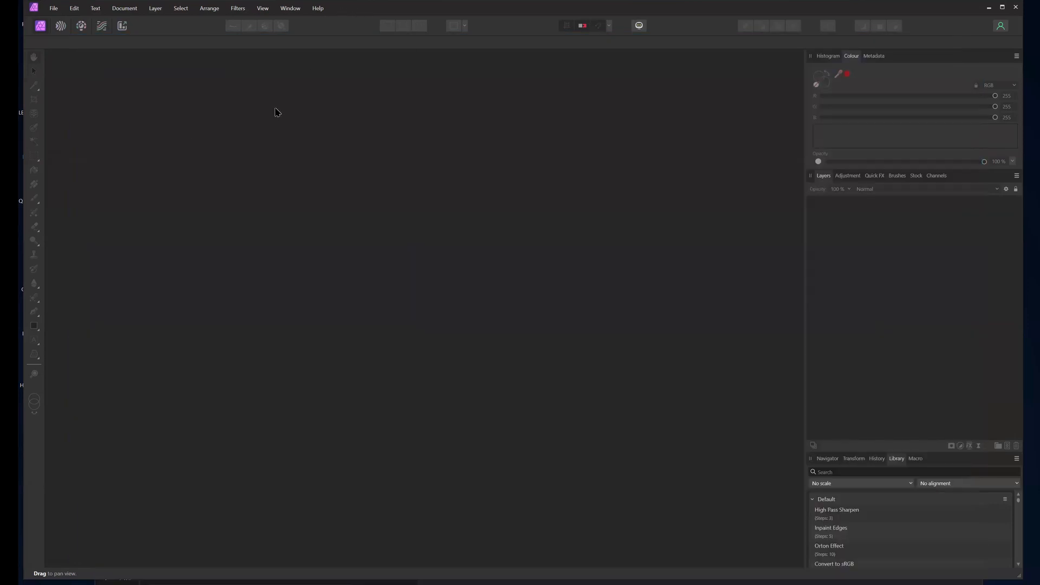
pyautogui.click(54, 9)
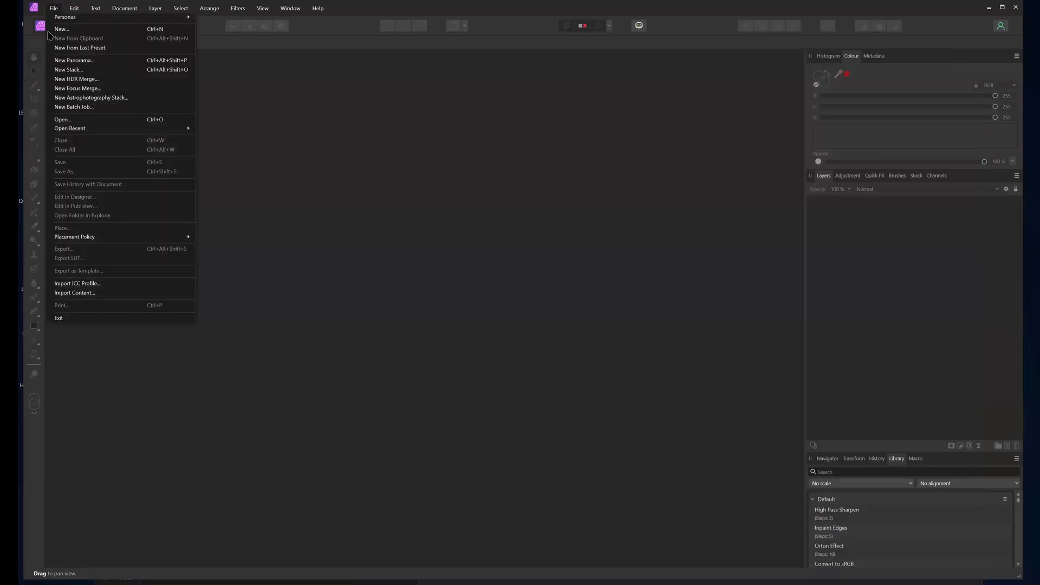
pyautogui.click(99, 80)
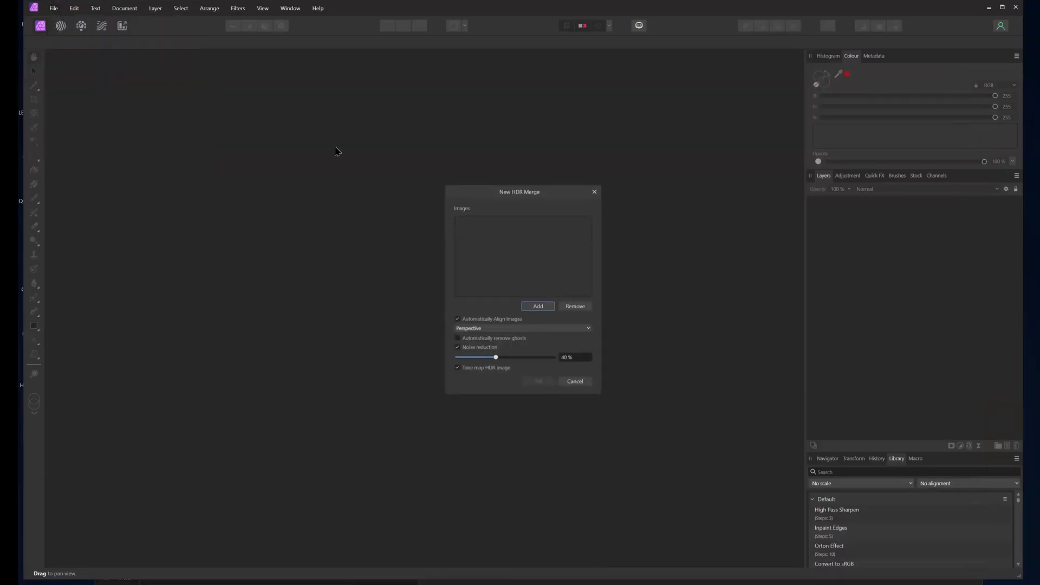
pyautogui.click(532, 307)
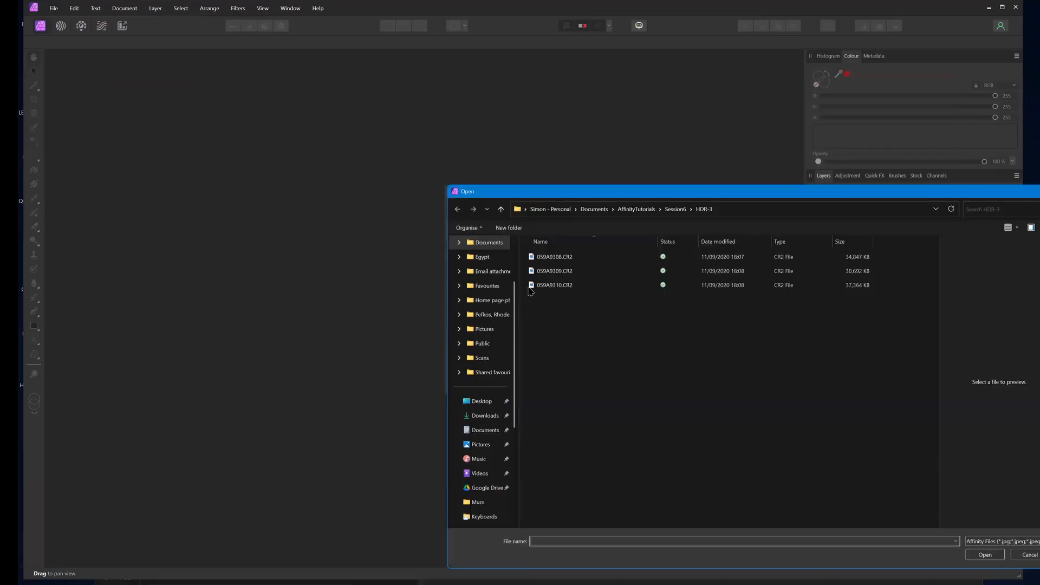
pyautogui.moveTo(593, 319); pyautogui.dragTo(563, 254)
pyautogui.press('Return')
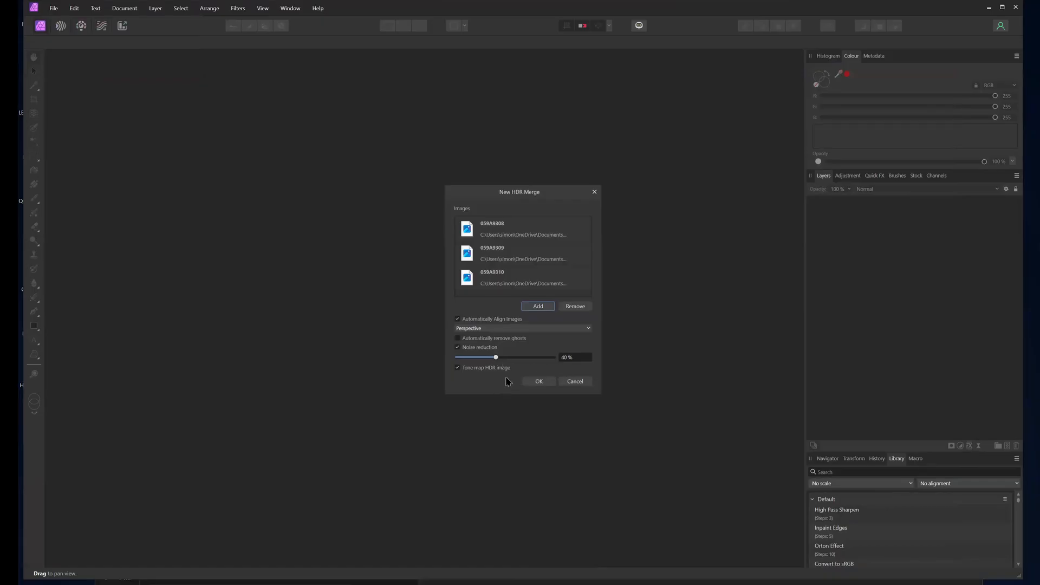
pyautogui.click(552, 382)
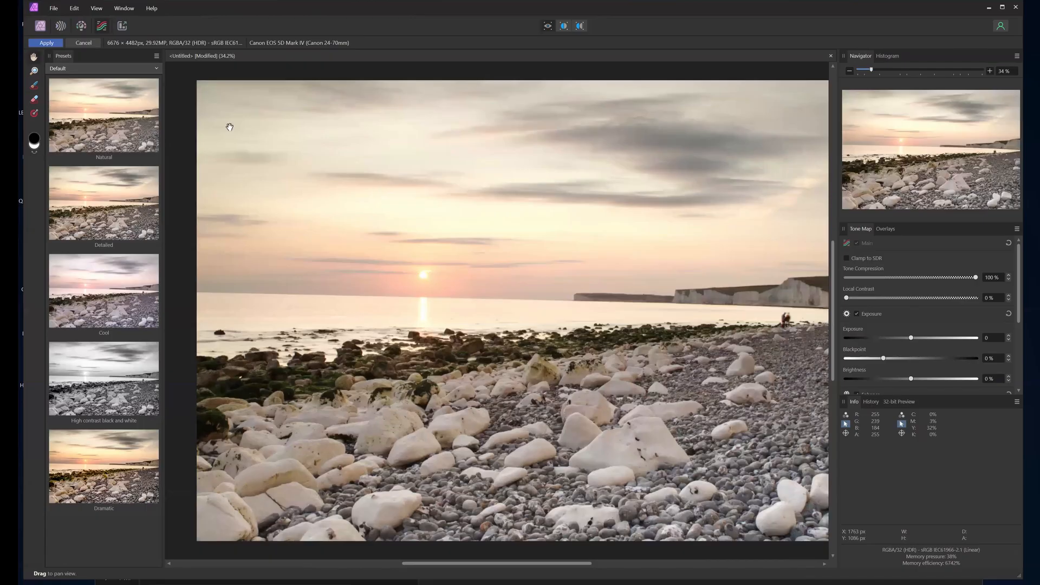
# - Cancel the tone mapping of the merged beach image and close its untitled document without saving
pyautogui.click(83, 45)
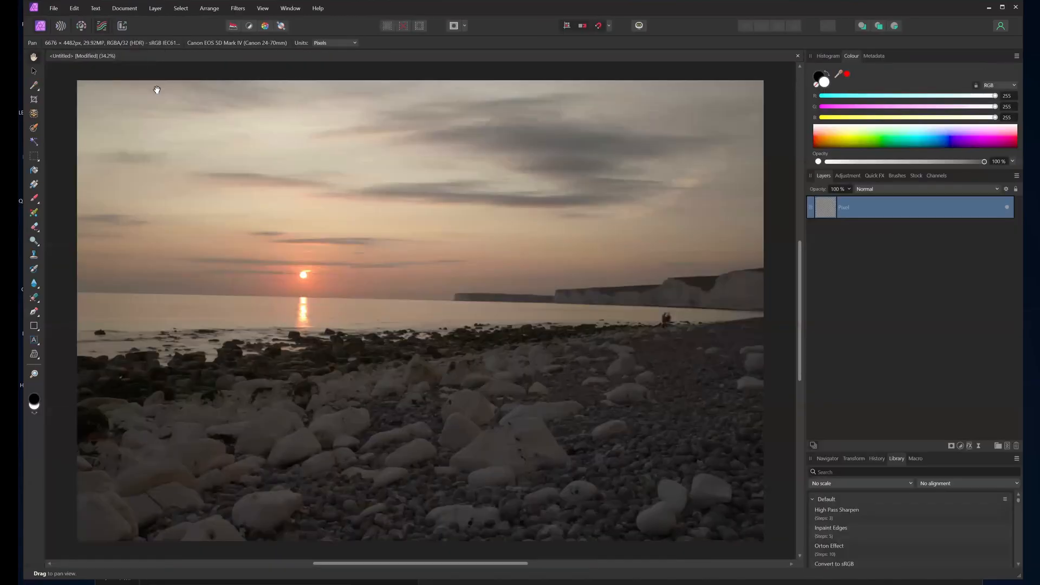
pyautogui.click(797, 56)
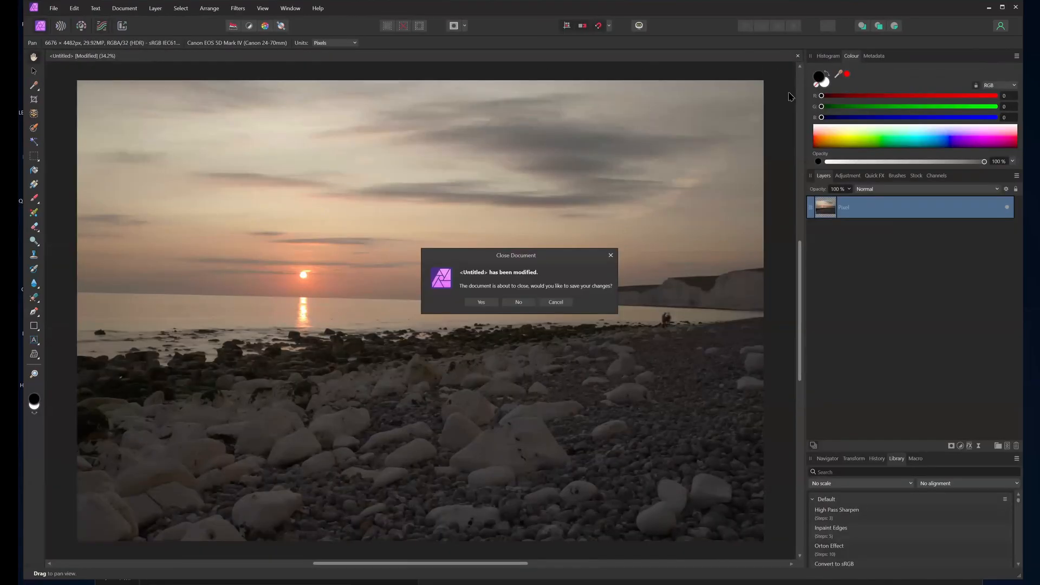
pyautogui.click(518, 301)
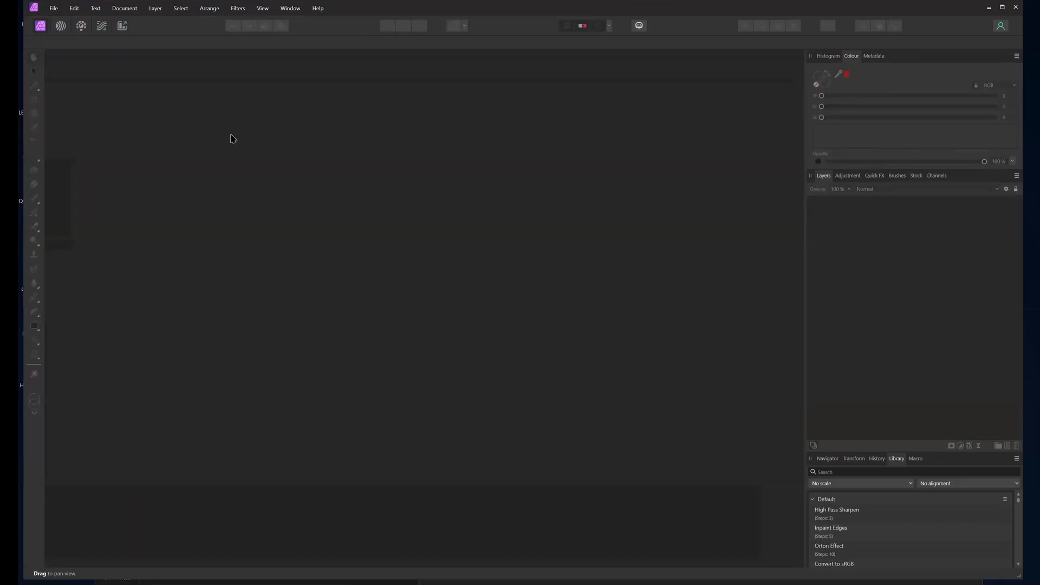
# - Start a new HDR merge and open the file selection for its source images
pyautogui.click(57, 10)
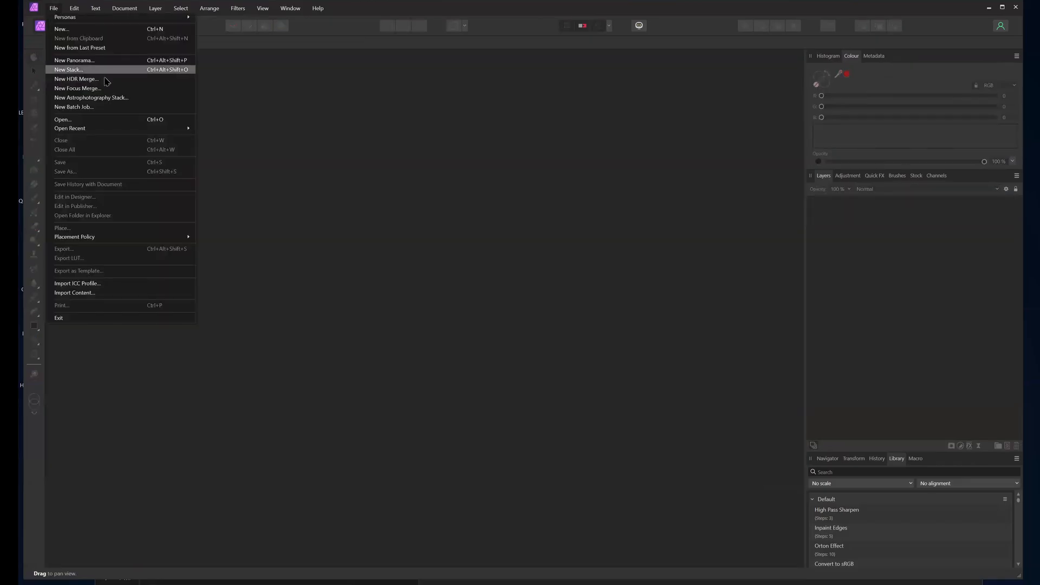
pyautogui.click(105, 80)
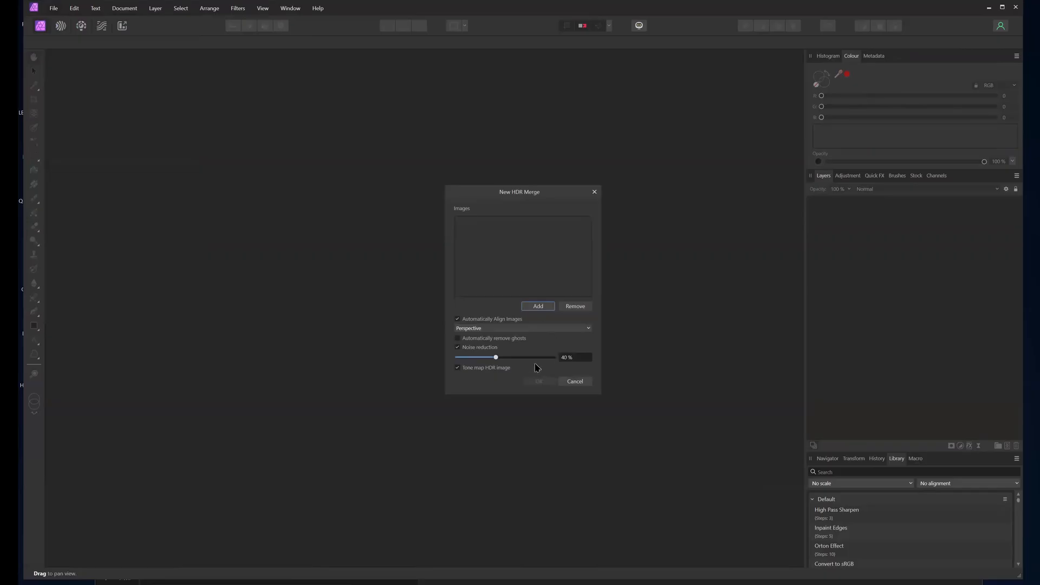
pyautogui.click(536, 305)
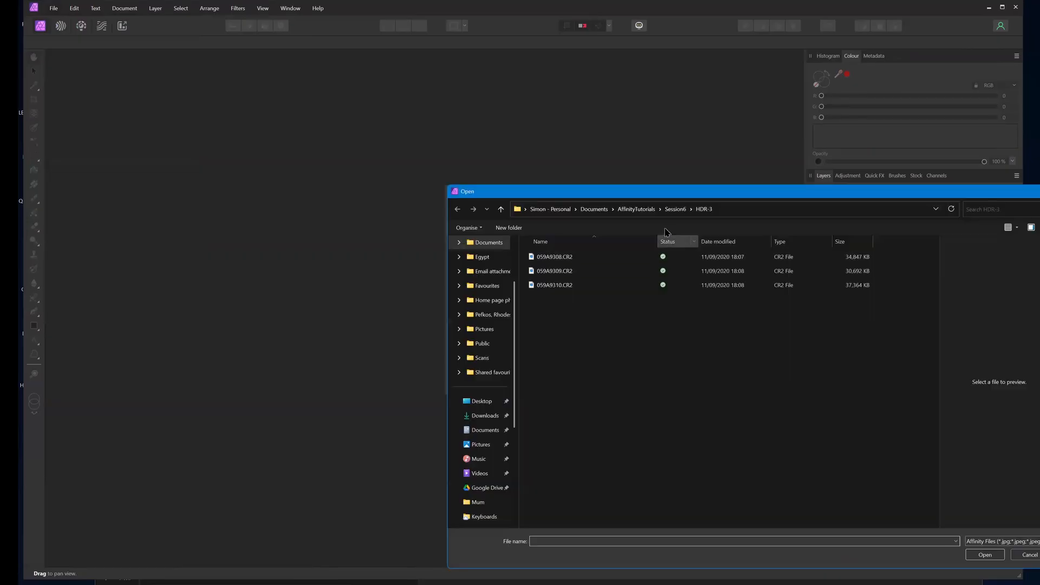
pyautogui.click(676, 209)
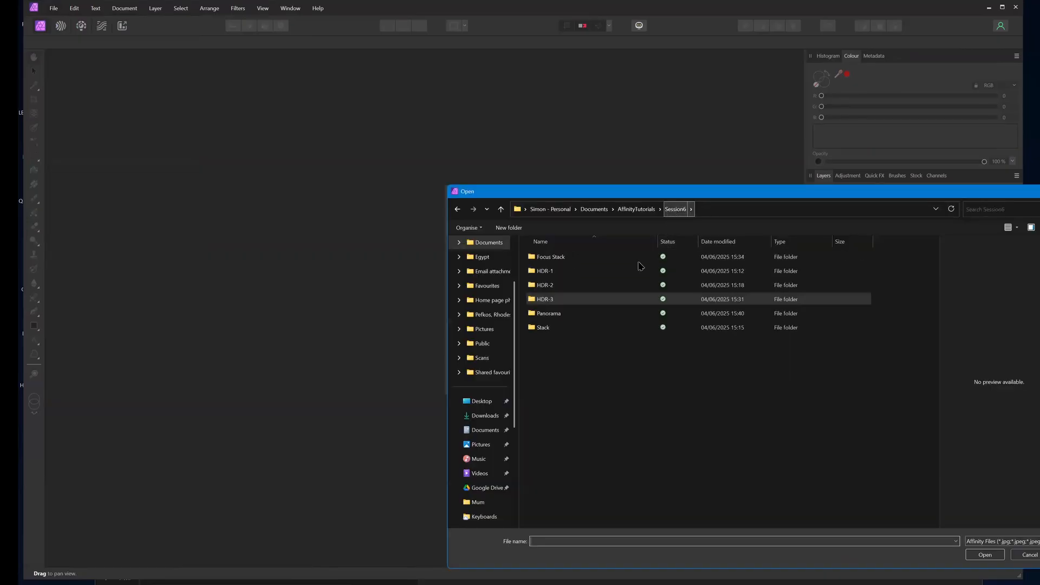
pyautogui.doubleClick(576, 299)
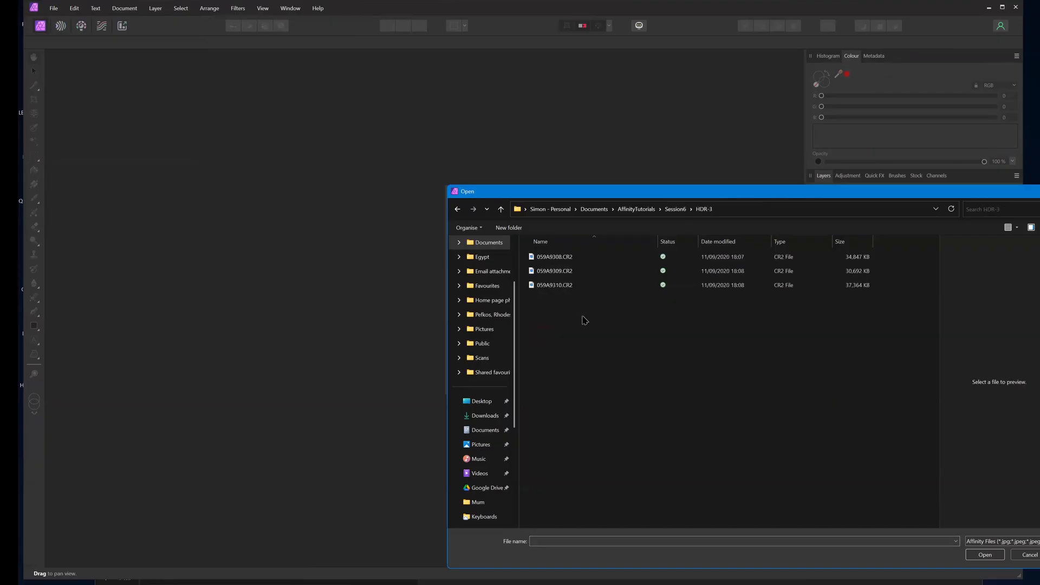
pyautogui.click(566, 287)
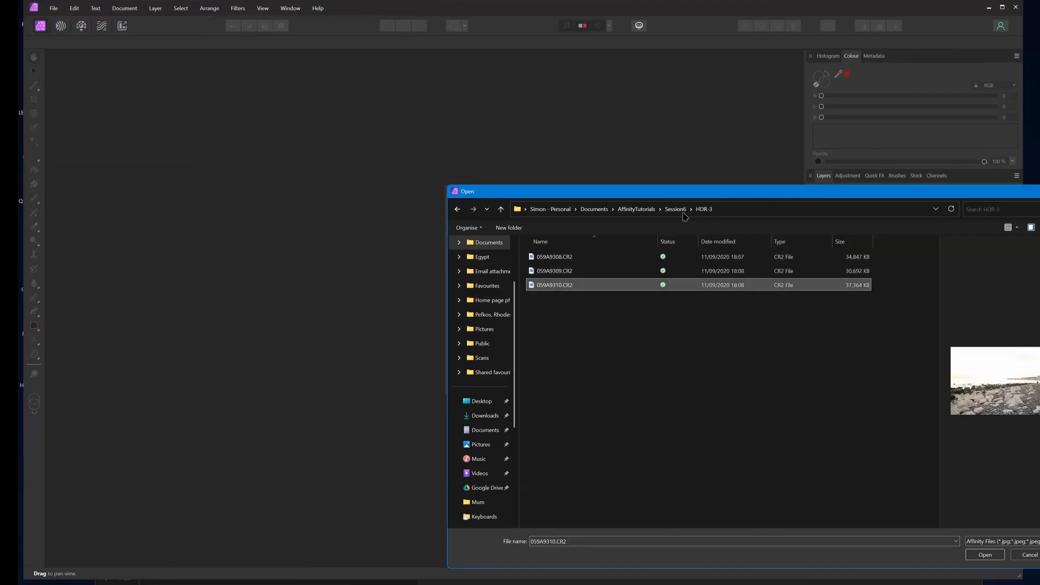
# - Add 059A0420, 059A0421 and 059A0422 from Session6's HDR-2 folder and run the merge with tone mapping and 40% noise reduction
pyautogui.click(681, 210)
pyautogui.doubleClick(550, 285)
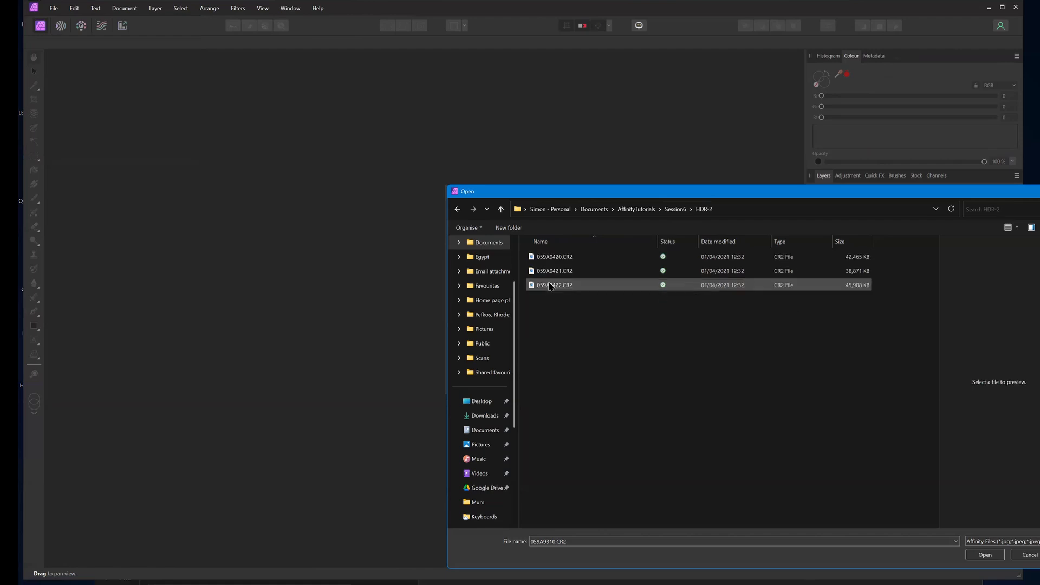
pyautogui.moveTo(607, 325); pyautogui.dragTo(564, 250)
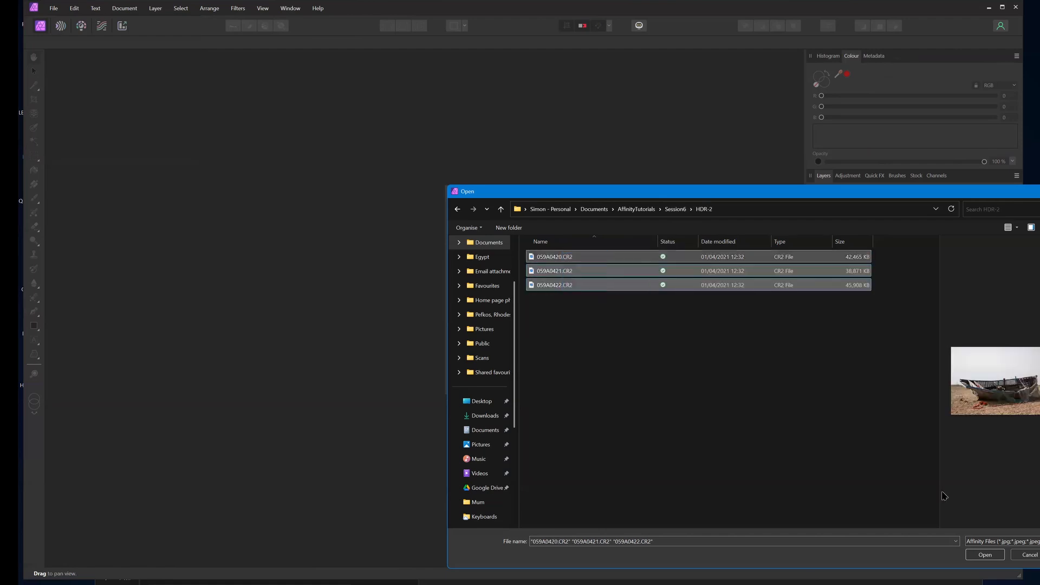
pyautogui.click(985, 556)
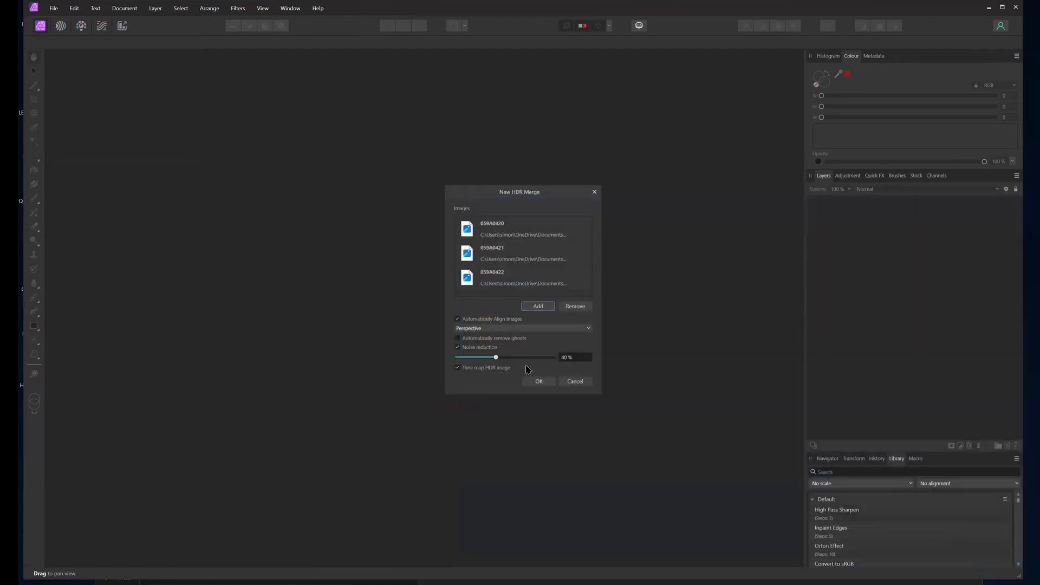
pyautogui.click(539, 380)
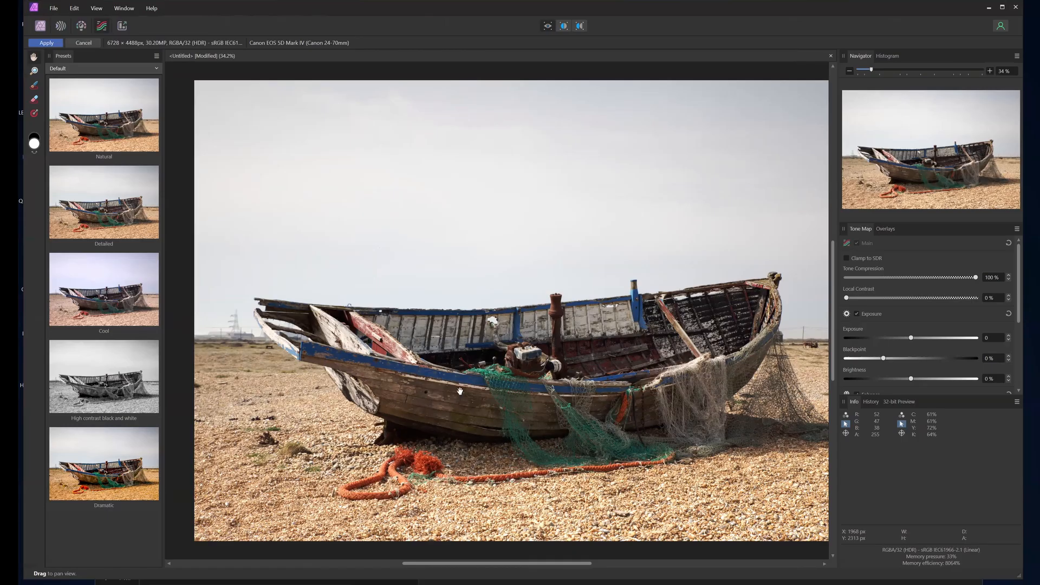
# - Inspect the merged boat image, apply the Detailed tone-mapping preset and adjust its local contrast
pyautogui.scroll(1, 545, 355)
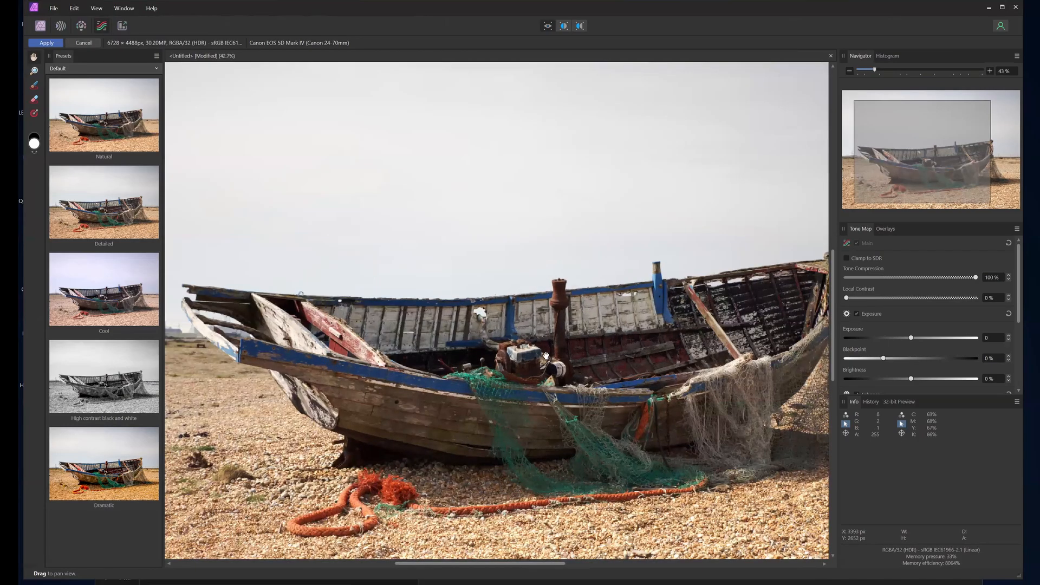
pyautogui.scroll(1, 380, 236)
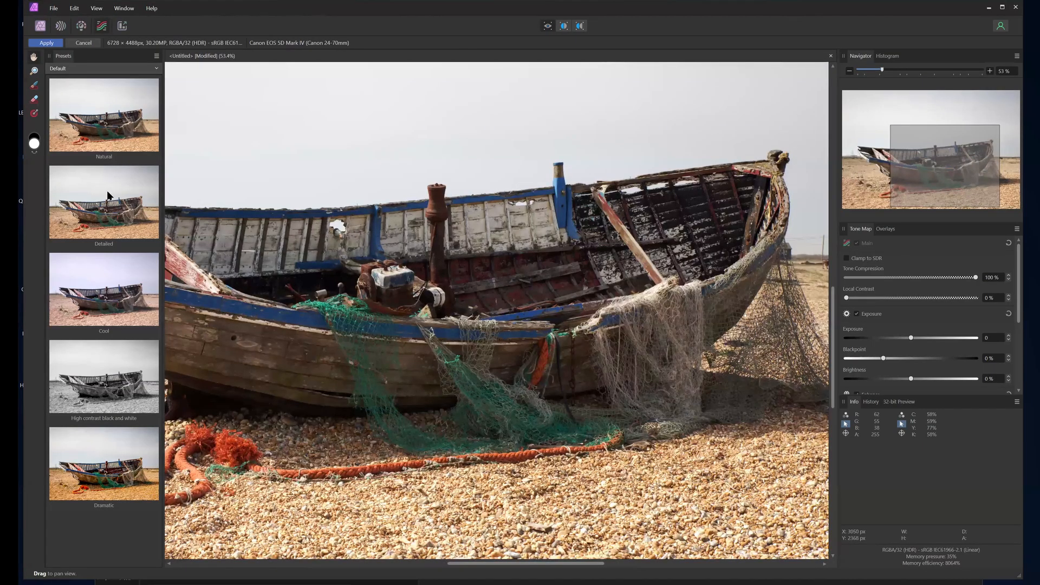
pyautogui.scroll(-1, 454, 233)
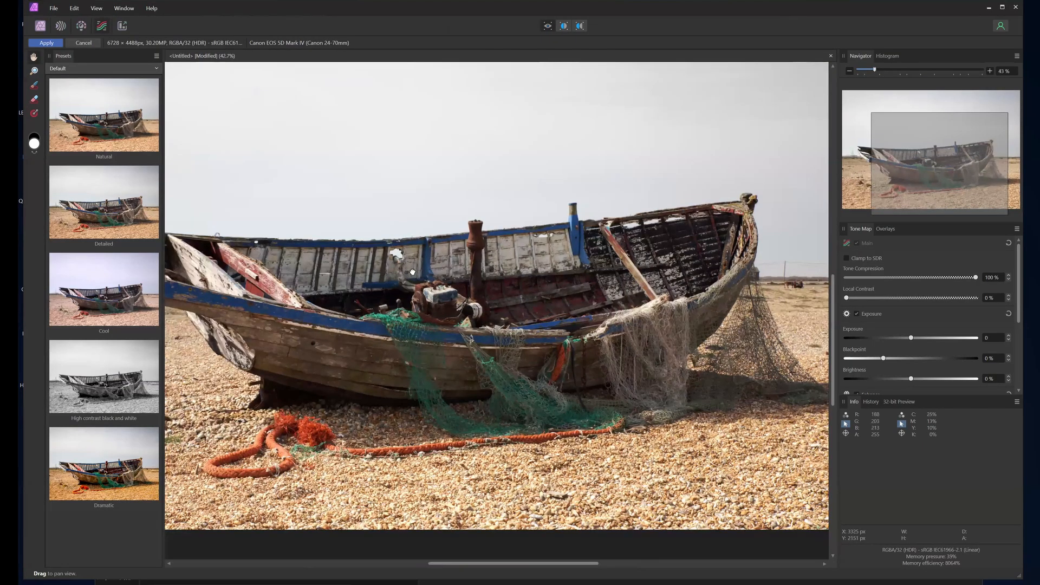
pyautogui.scroll(-1, 428, 281)
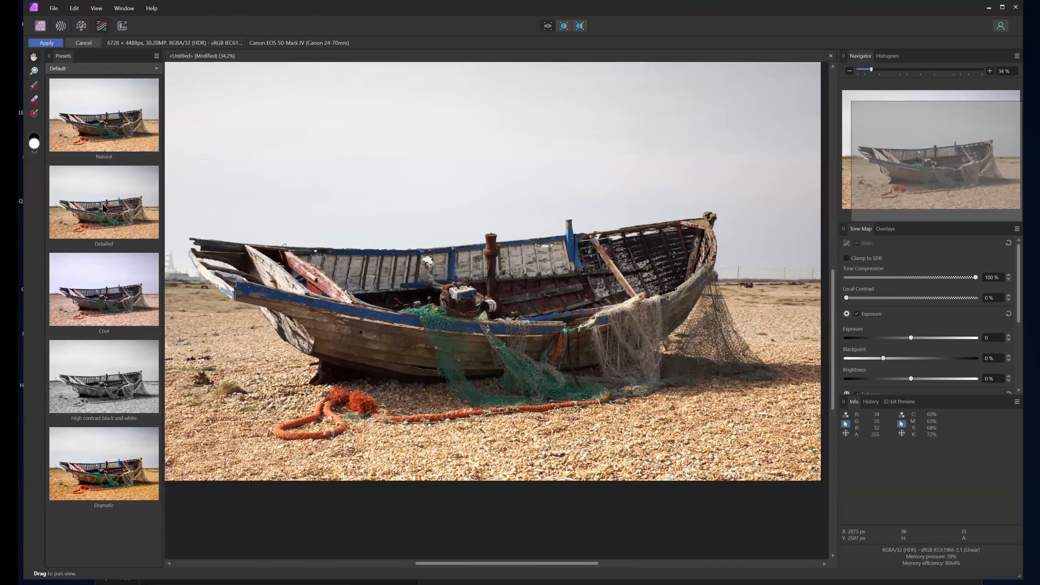
pyautogui.click(105, 208)
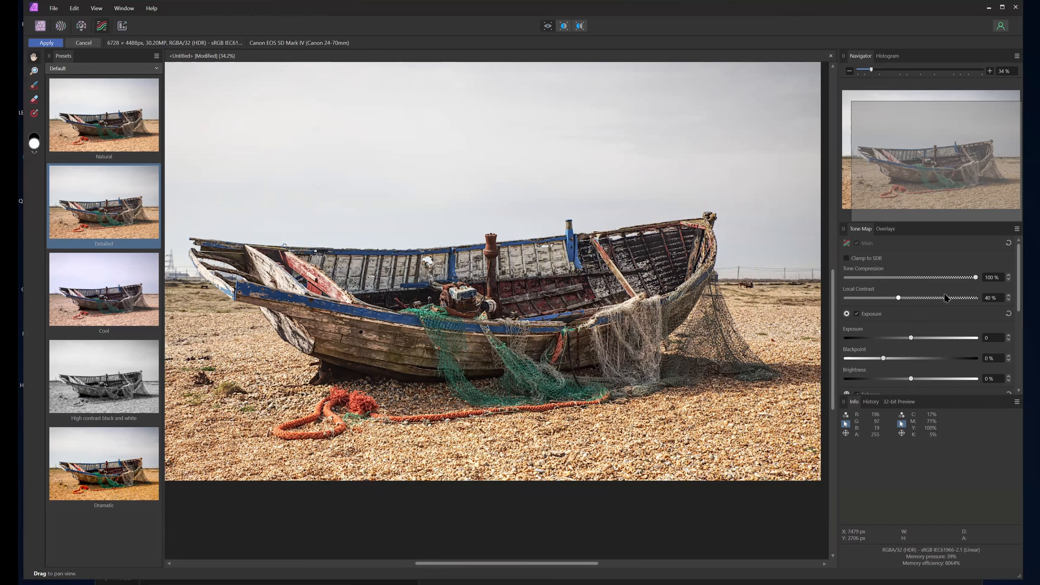
pyautogui.moveTo(906, 299); pyautogui.dragTo(913, 303)
# - Lower the boat image's brightness slightly and, after trying other blackpoint values, return the blackpoint to 0%
pyautogui.scroll(-4, 910, 347)
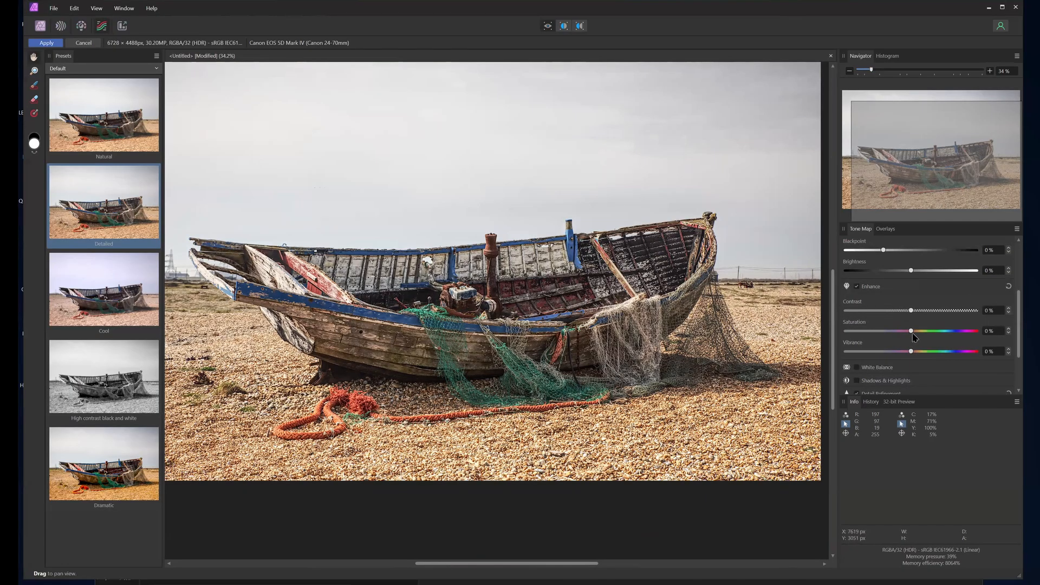
pyautogui.scroll(1, 912, 333)
pyautogui.moveTo(911, 292); pyautogui.dragTo(875, 282)
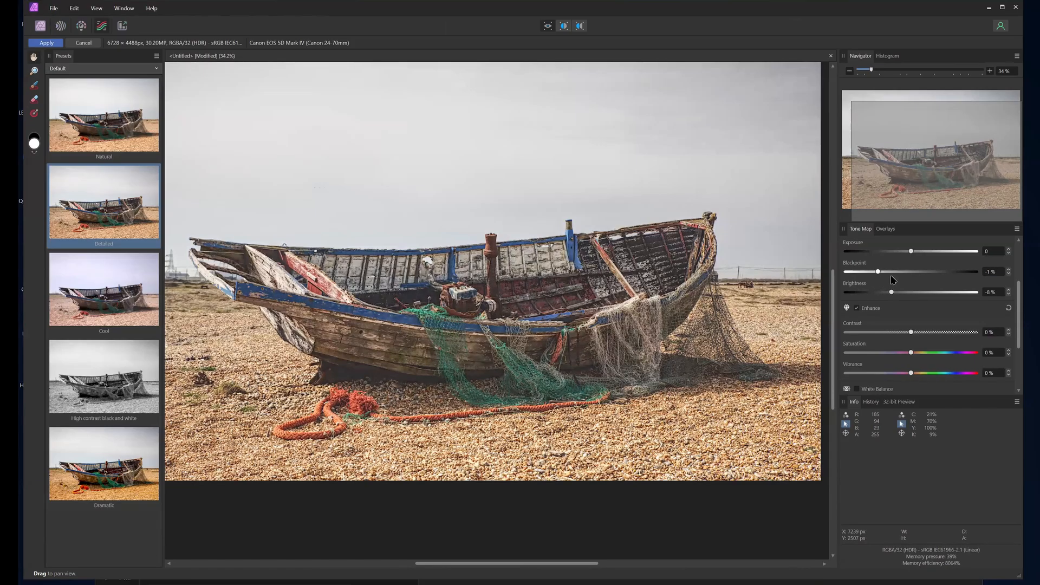
pyautogui.click(893, 272)
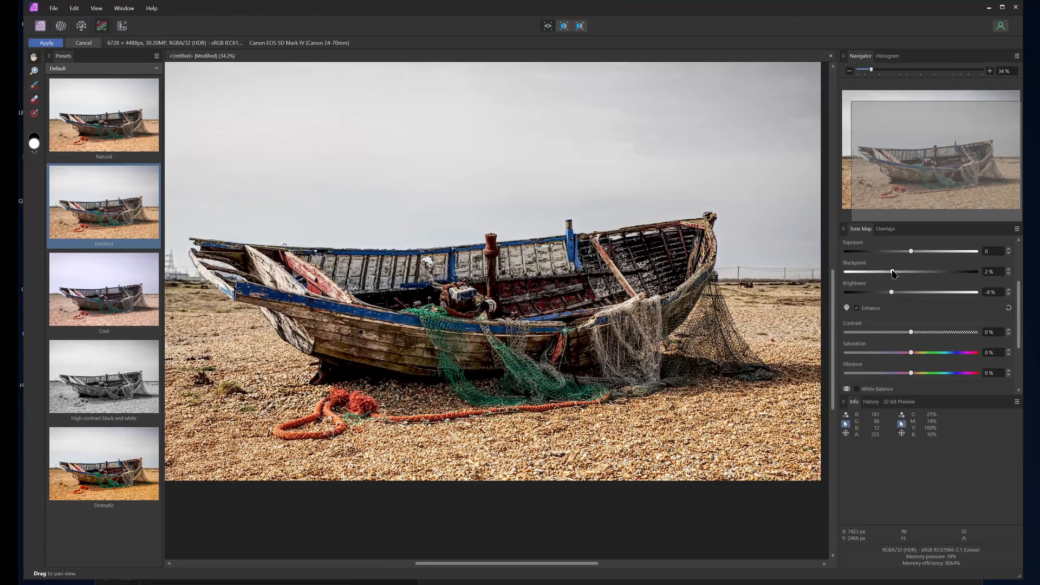
pyautogui.click(1008, 274)
pyautogui.click(1008, 274)
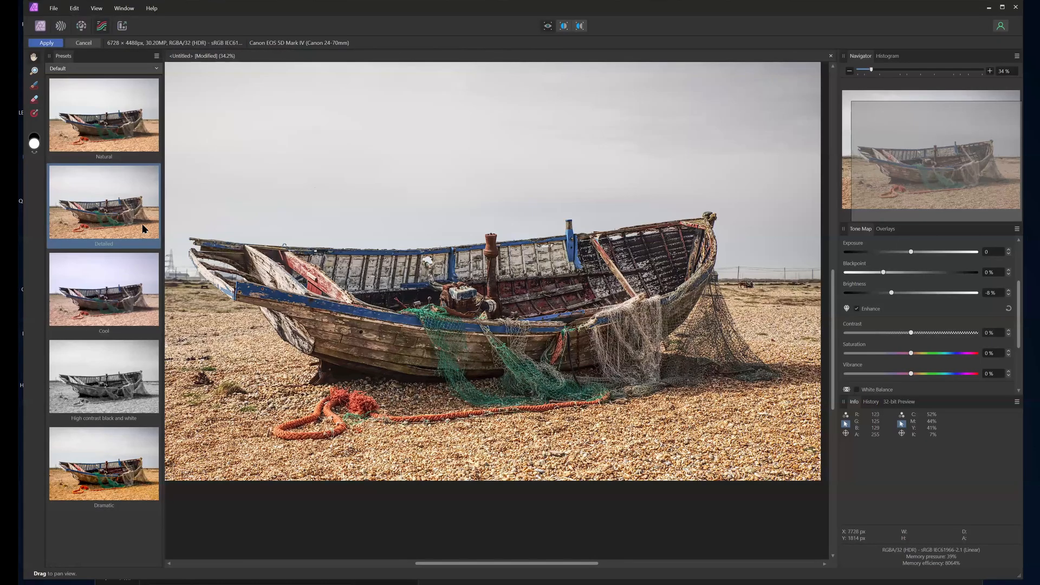
# - Apply the tone mapping to the boat image and close the untitled document without saving its changes
pyautogui.click(48, 44)
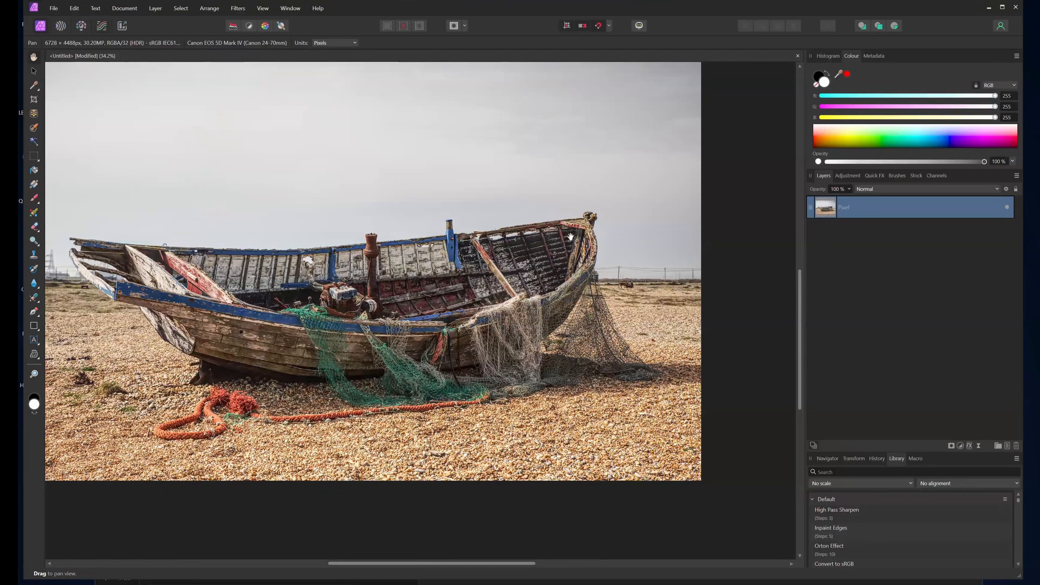
pyautogui.scroll(-1, 427, 242)
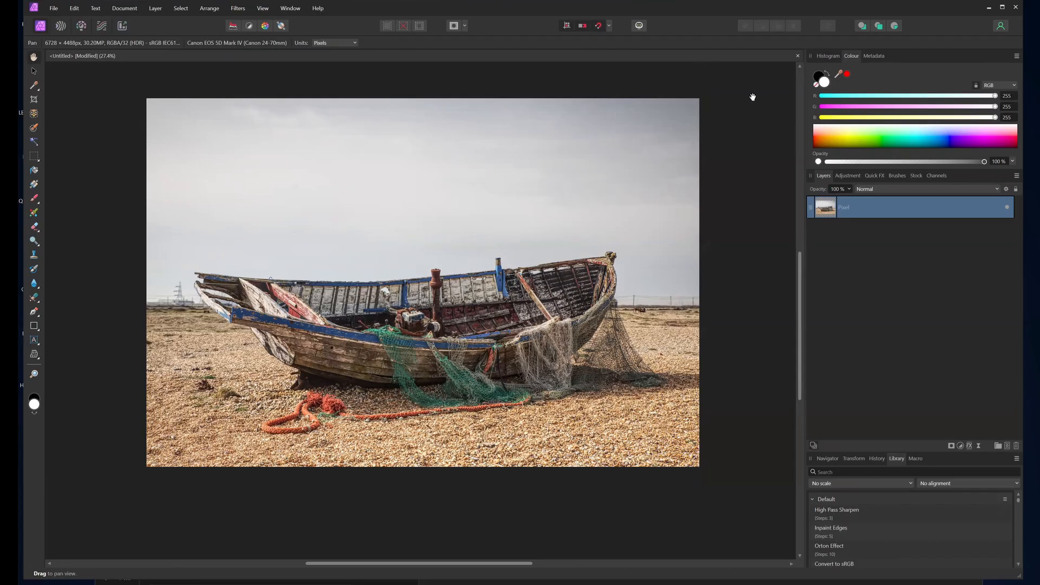
pyautogui.click(797, 56)
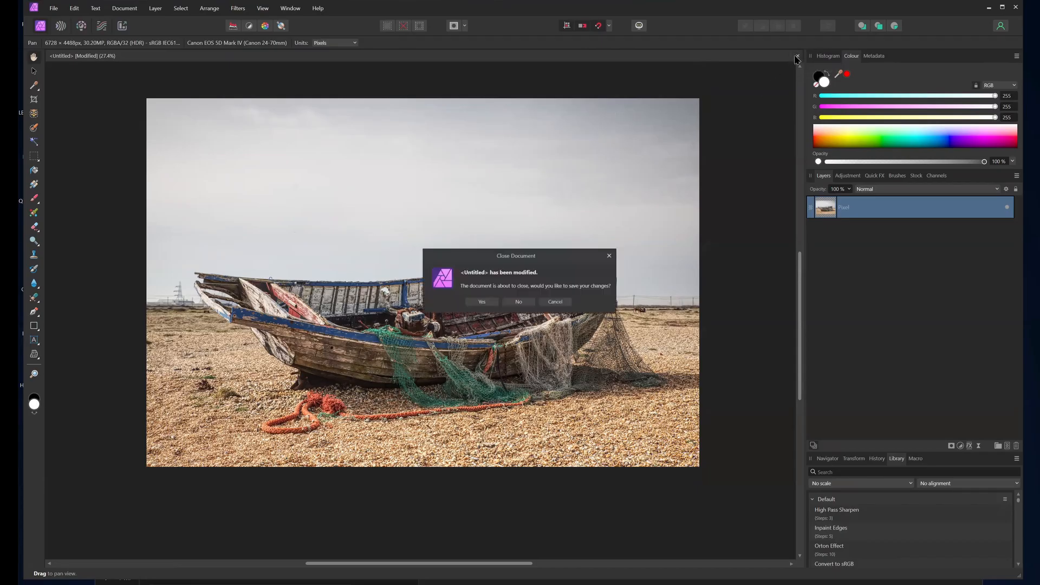
pyautogui.click(516, 303)
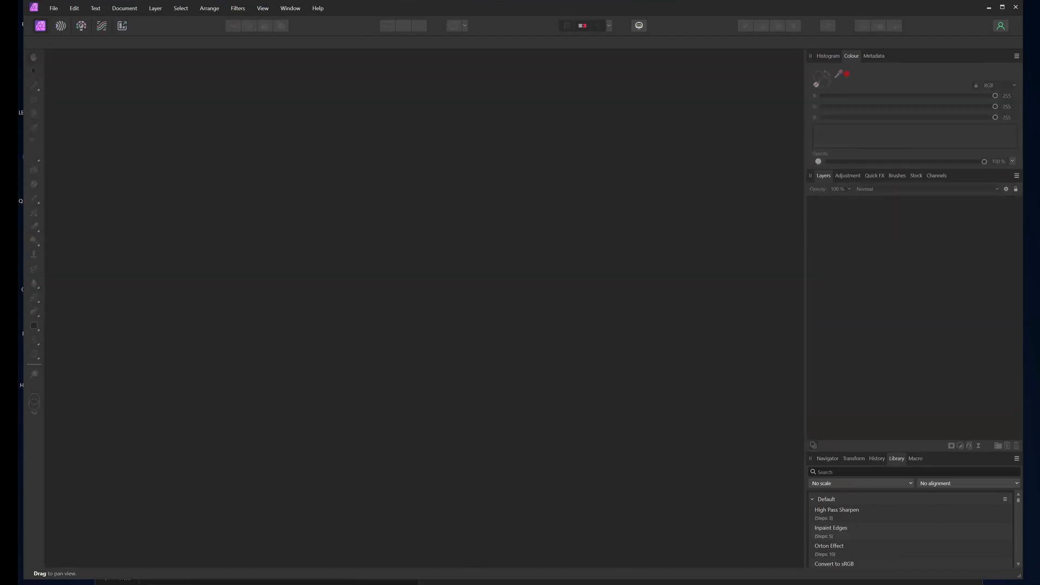
# - Switch to File Explorer, open Session6's Focus Stack folder and preview img_001.cr2
pyautogui.click(488, 583)
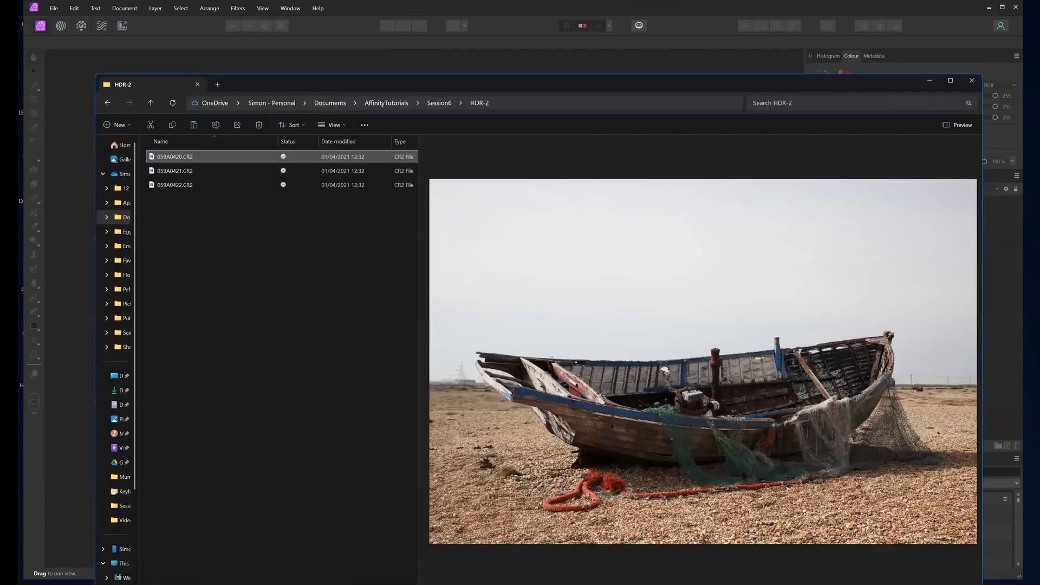
pyautogui.click(439, 103)
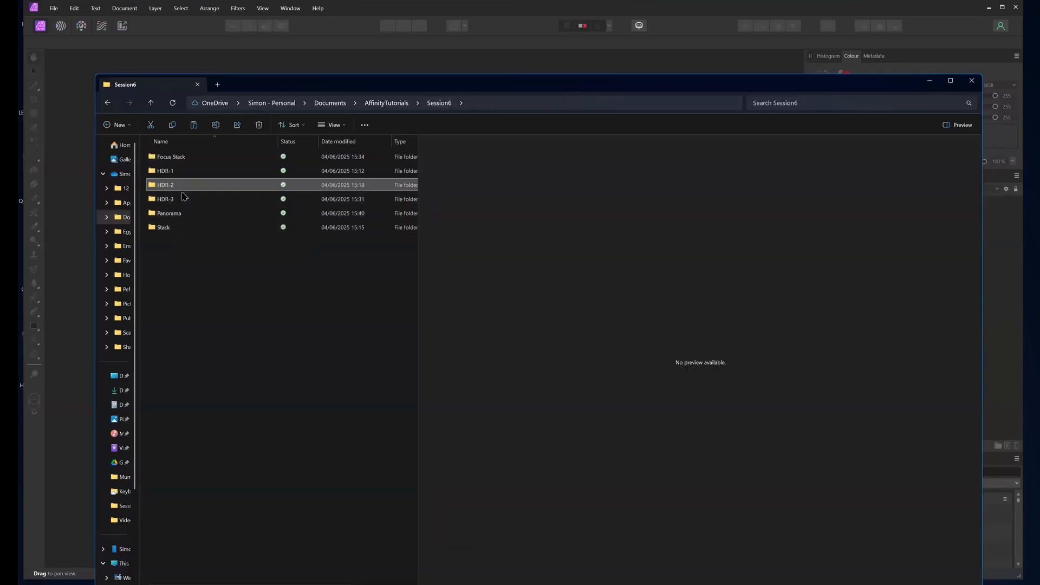
pyautogui.click(177, 160)
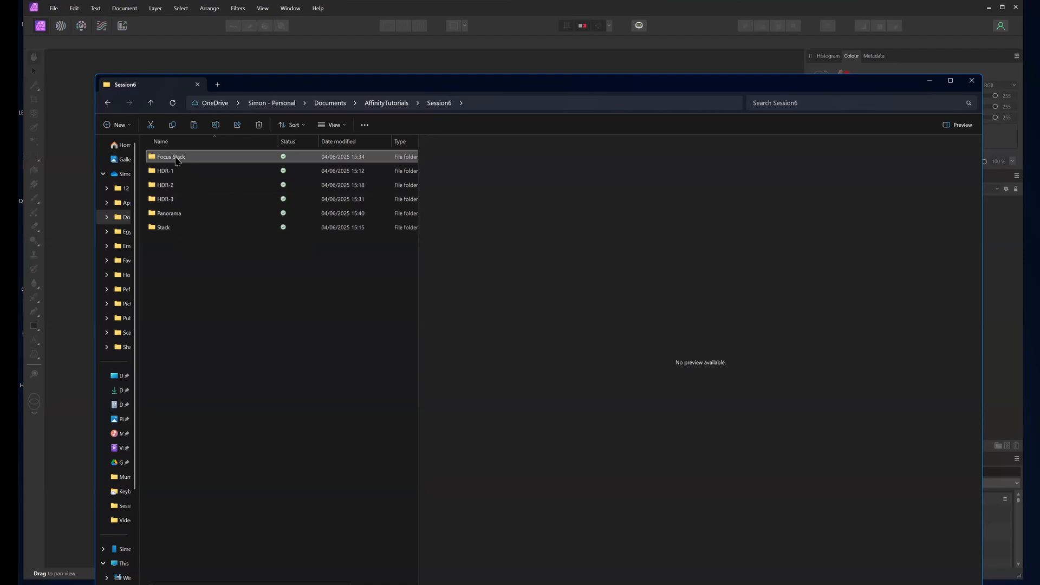
pyautogui.doubleClick(177, 159)
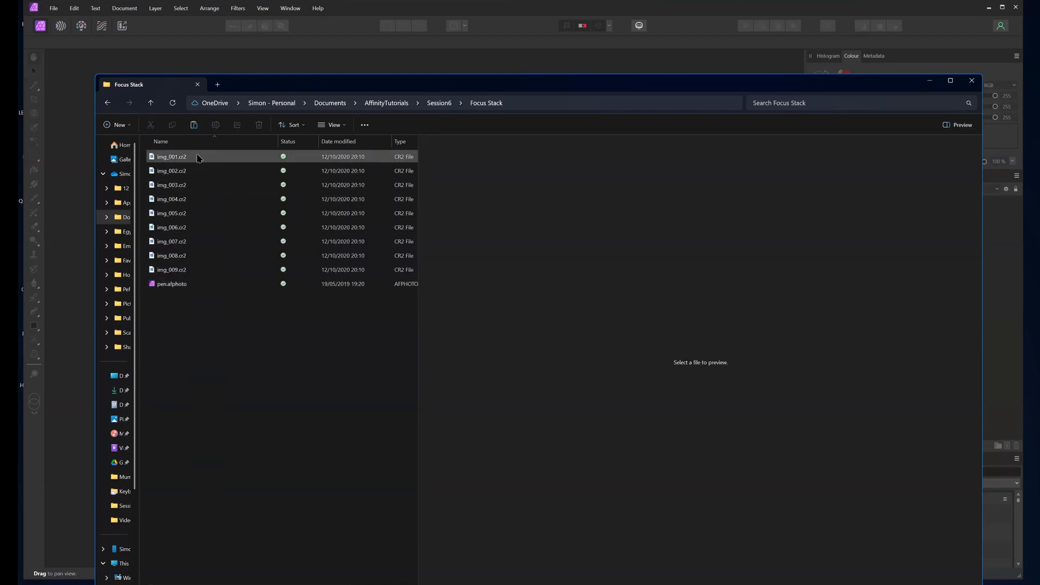
pyautogui.click(198, 158)
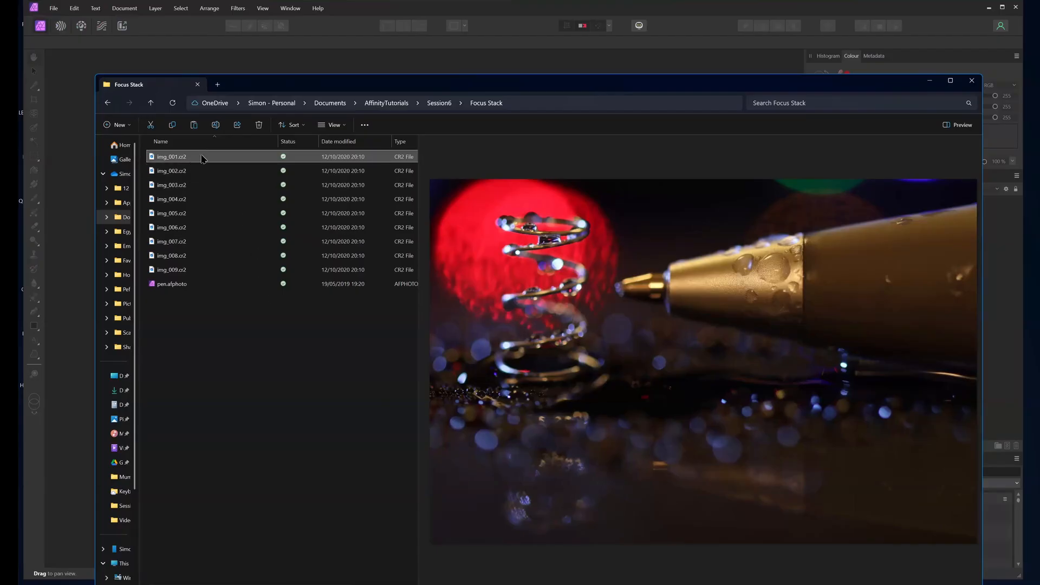
pyautogui.moveTo(202, 157)
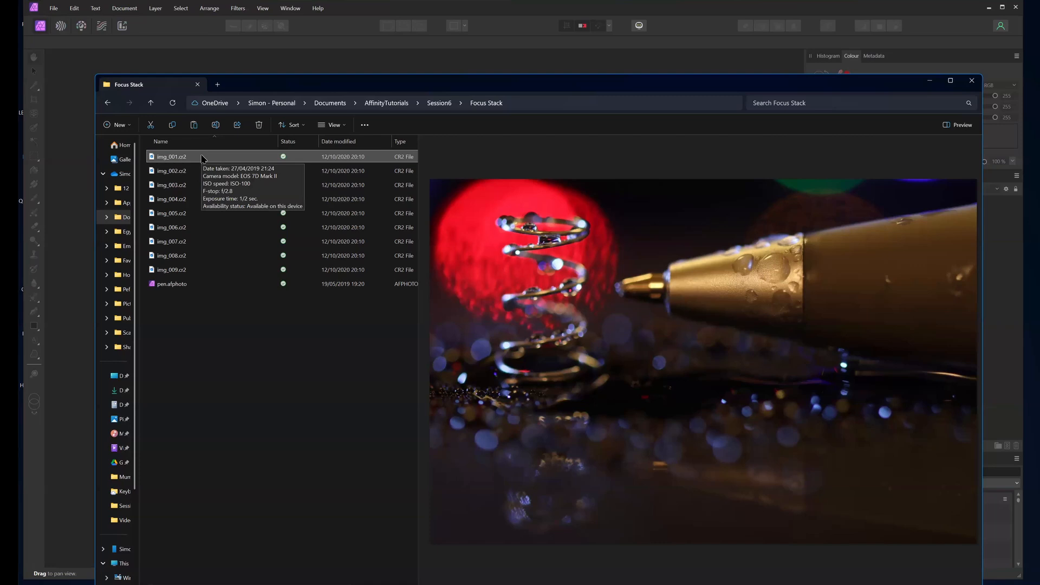
# - Examine how the focus point shifts across the pen and spring by stepping back and forth through the previews of img_001.cr2 to img_009.cr2
pyautogui.press('Down')
pyautogui.press('Down')
pyautogui.press('Down')
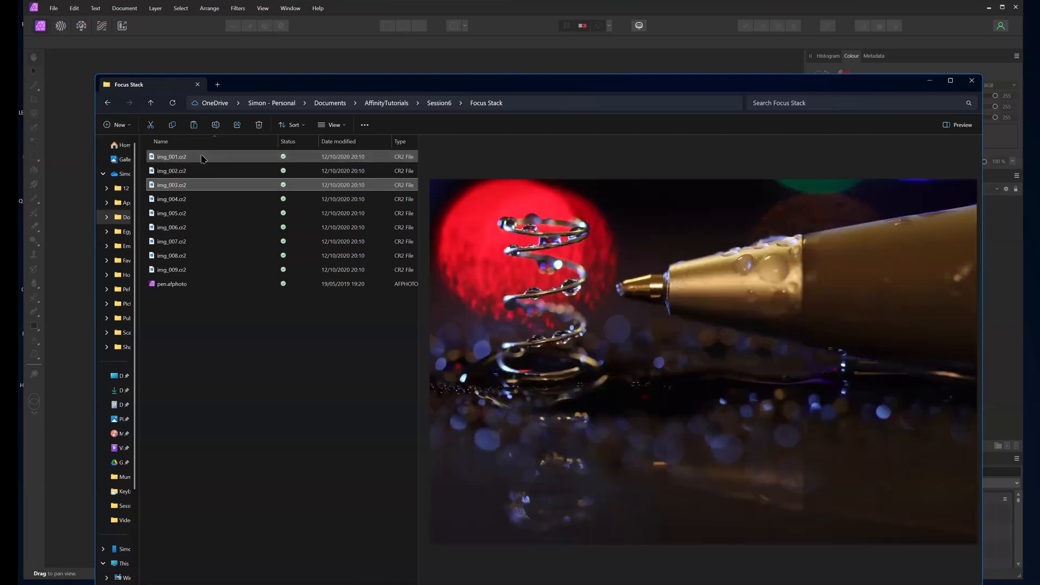
pyautogui.press('Down')
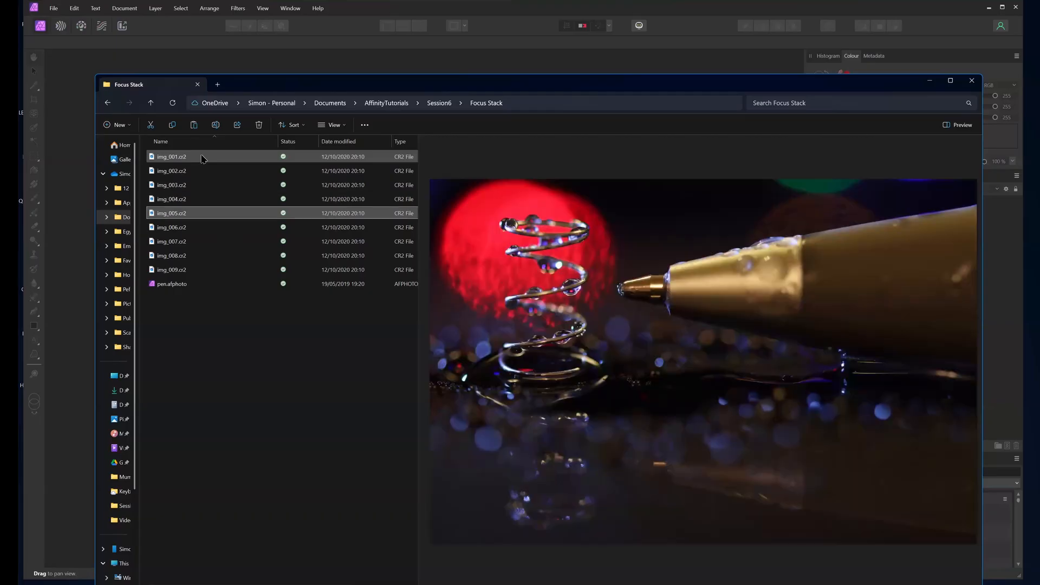
pyautogui.press('Down')
pyautogui.press('Down')
pyautogui.press('Down')
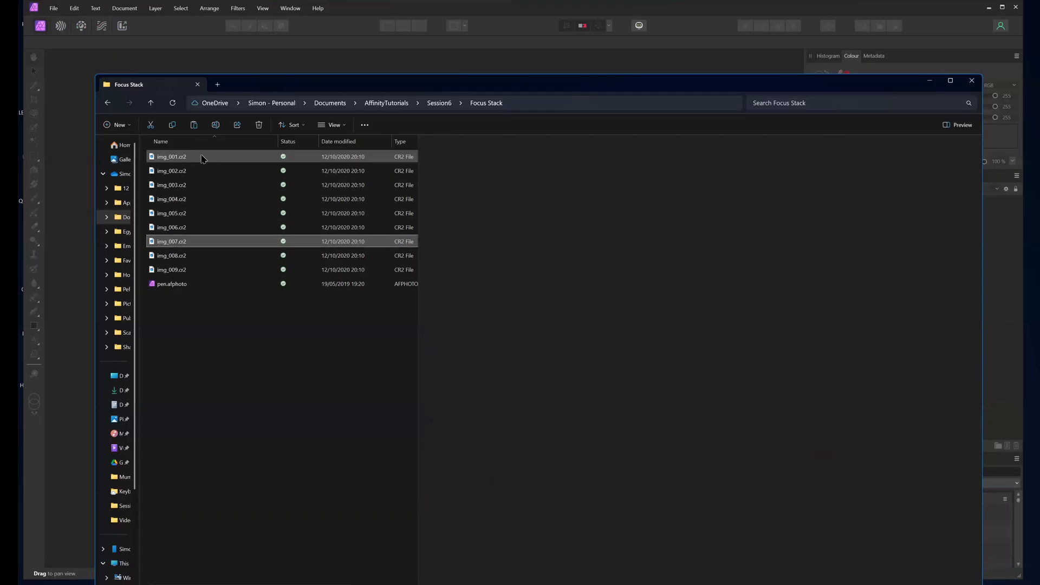
pyautogui.press('Down')
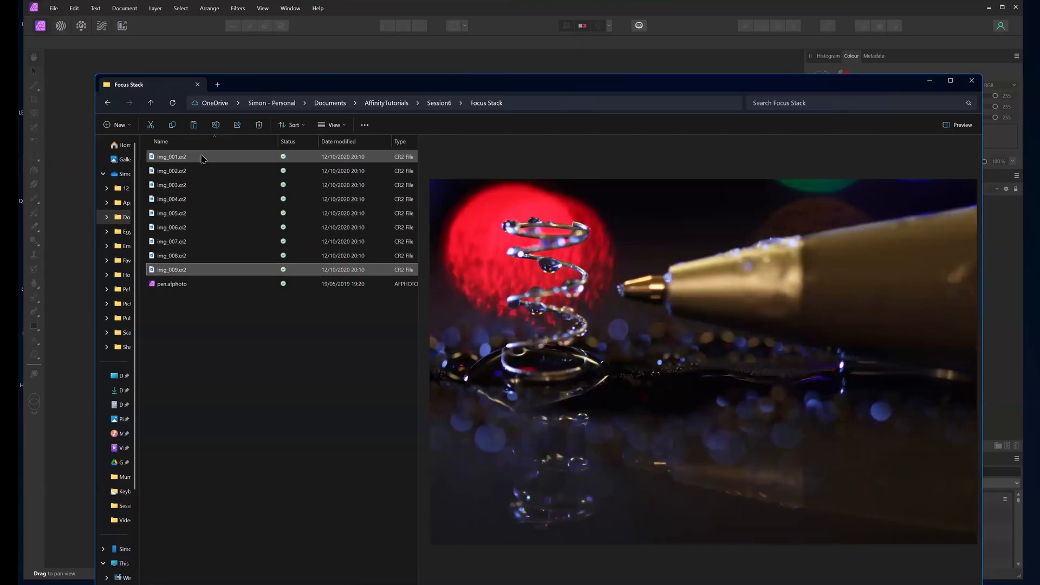
pyautogui.press('Up')
pyautogui.press('Up')
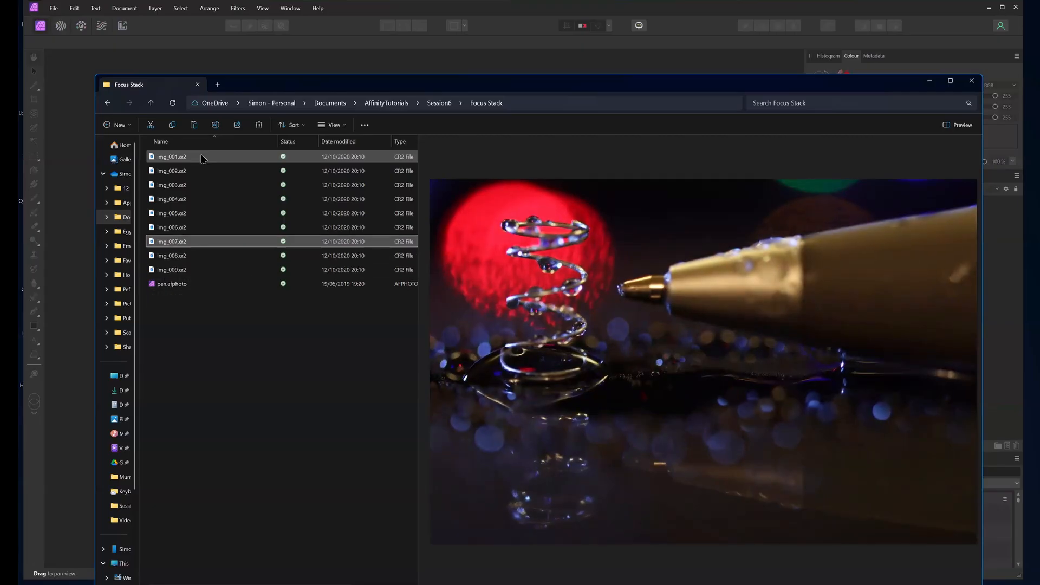
pyautogui.press('Down')
pyautogui.press('Down')
pyautogui.press('Up')
pyautogui.press('Up')
pyautogui.press('Up')
pyautogui.press('Up')
pyautogui.press('Up')
pyautogui.press('Up')
pyautogui.press('Up')
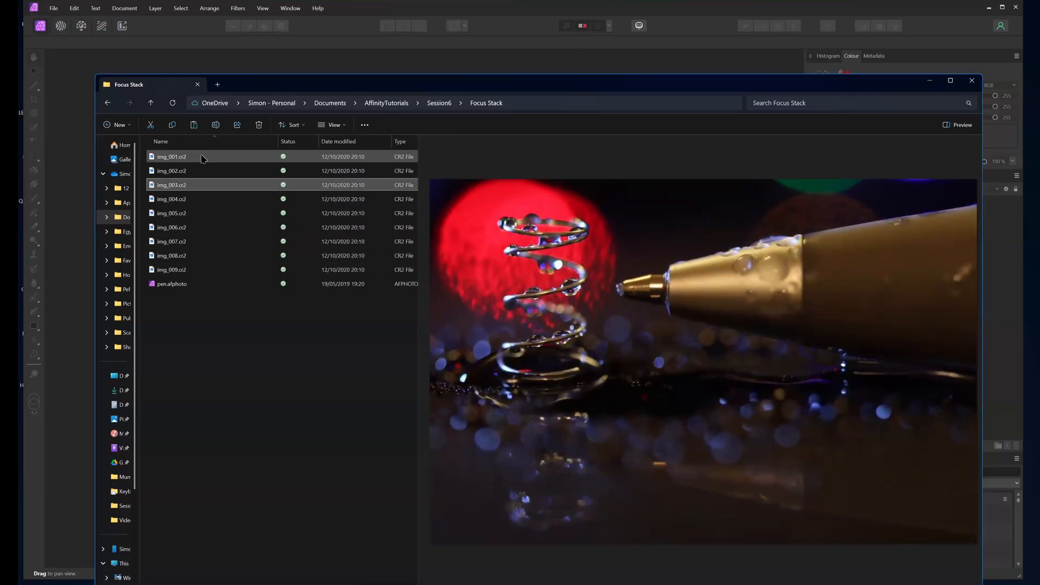
pyautogui.press('Down')
pyautogui.press('Down')
pyautogui.press('Down')
pyautogui.press('Down')
pyautogui.press('Down')
pyautogui.press('Down')
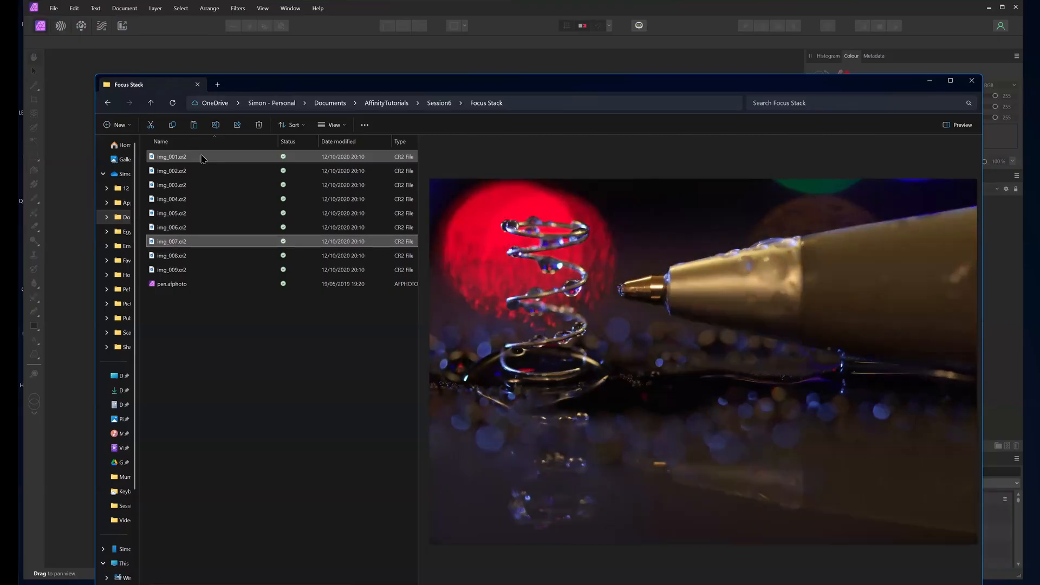
pyautogui.press('Up')
pyautogui.press('Up')
pyautogui.press('Up')
pyautogui.press('Up')
pyautogui.press('Up')
pyautogui.press('Up')
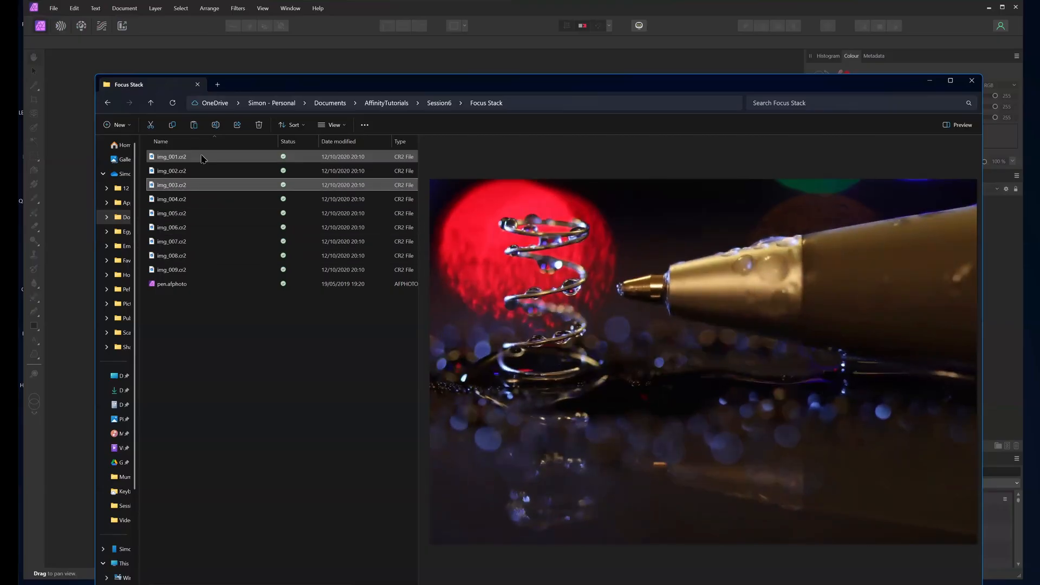
pyautogui.press('Up')
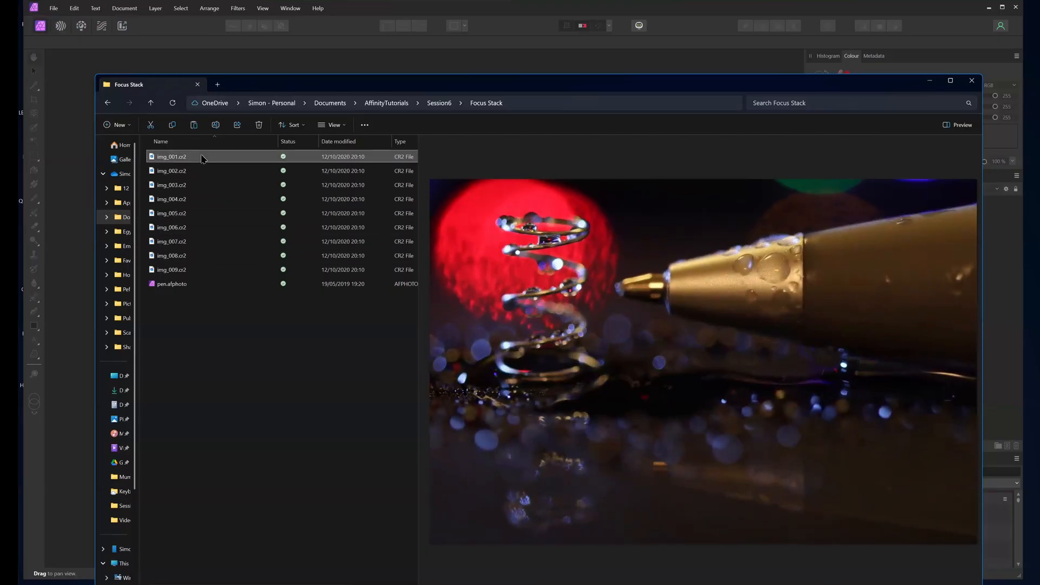
pyautogui.press('Down')
pyautogui.press('Down')
pyautogui.press('Down')
pyautogui.press('Down')
pyautogui.press('Down')
pyautogui.press('Down')
pyautogui.press('Down')
pyautogui.press('Down')
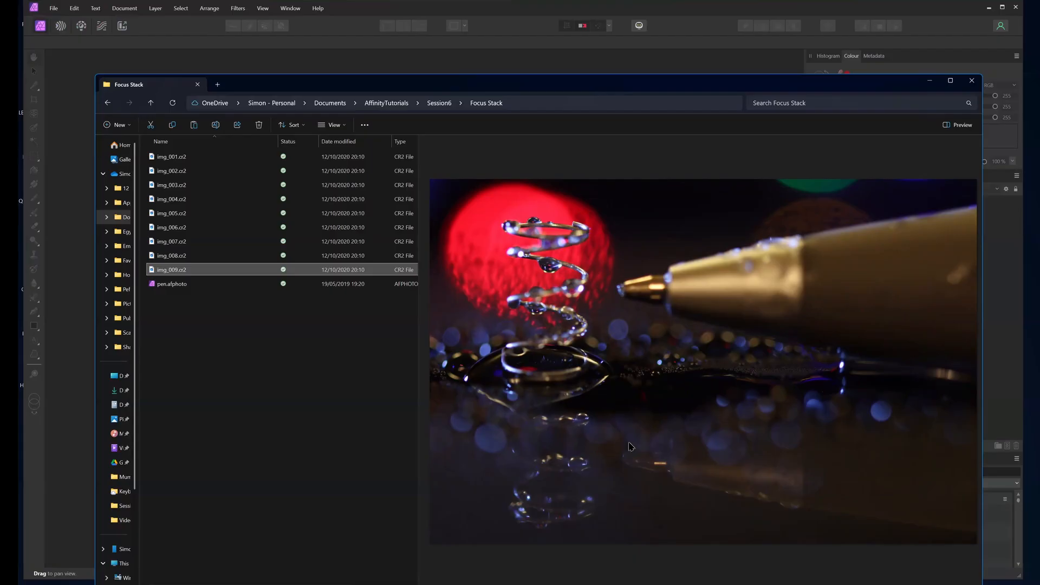
pyautogui.press('Up')
pyautogui.press('Up')
pyautogui.press('Up')
pyautogui.press('Up')
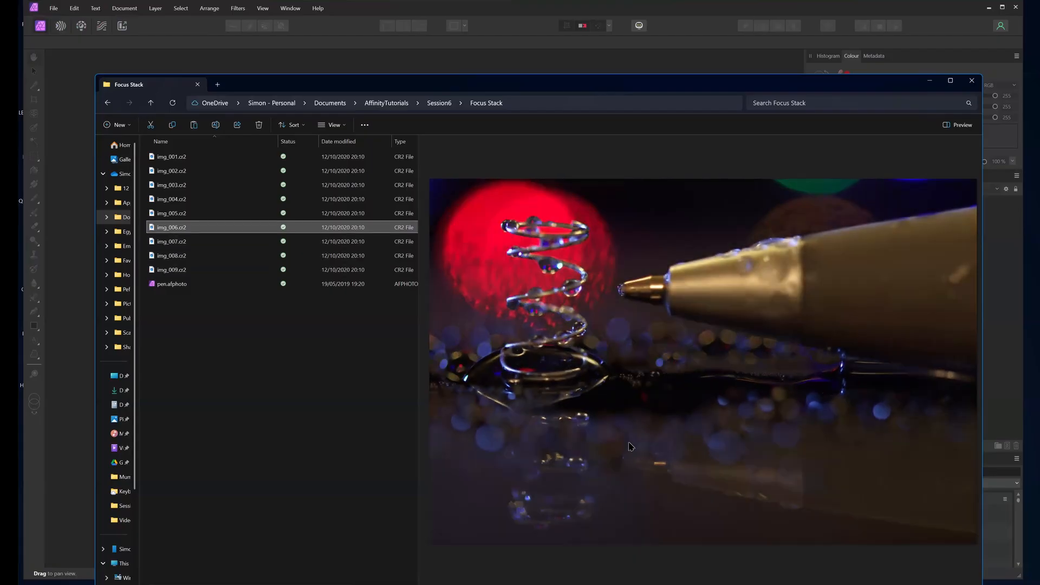
pyautogui.press('Up')
pyautogui.press('Up')
pyautogui.press('Up')
pyautogui.press('Up')
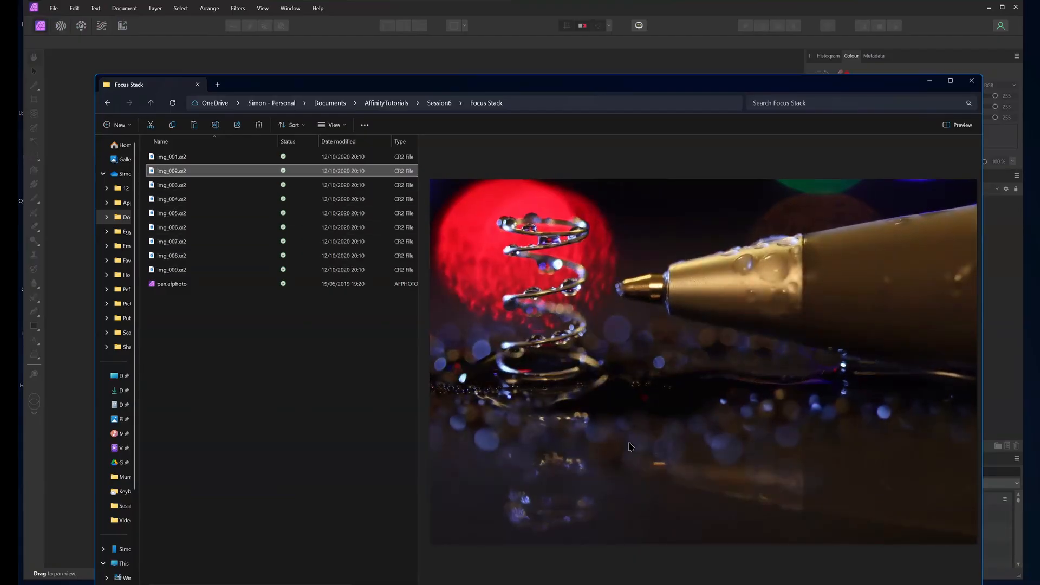
pyautogui.press('Down')
pyautogui.press('Down')
pyautogui.press('Down')
pyautogui.press('Down')
pyautogui.press('Down')
pyautogui.press('Down')
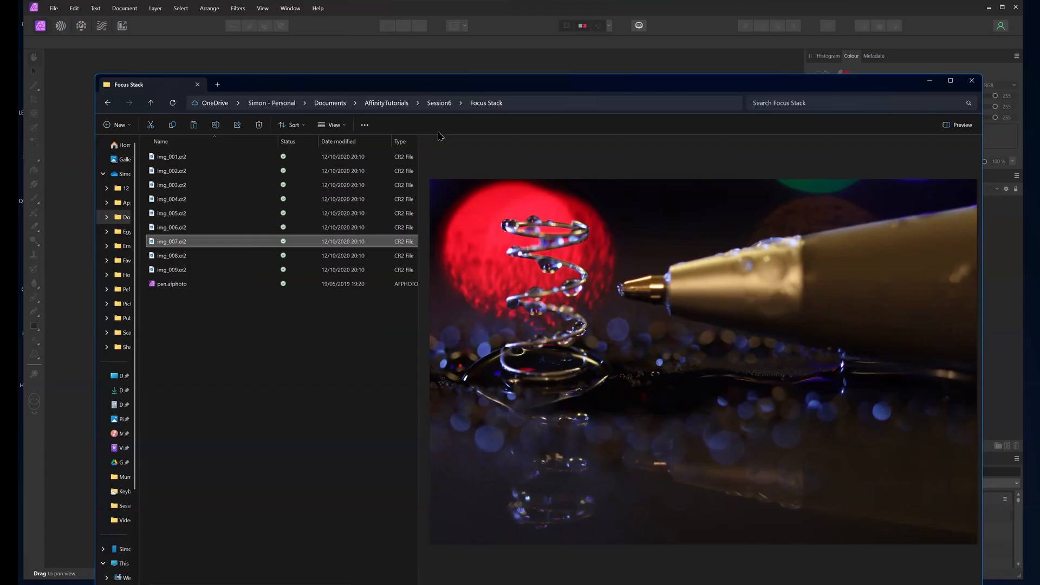
# - Switch back to Affinity Photo and run a new focus merge of img_001.cr2 to img_009.cr2 from Session6's Focus Stack folder
pyautogui.click(592, 62)
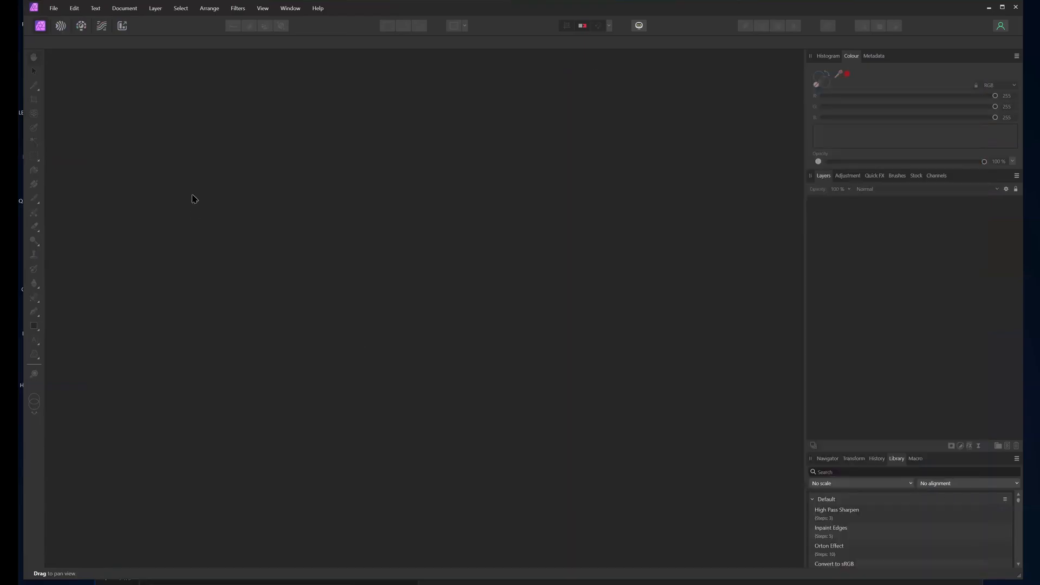
pyautogui.click(53, 8)
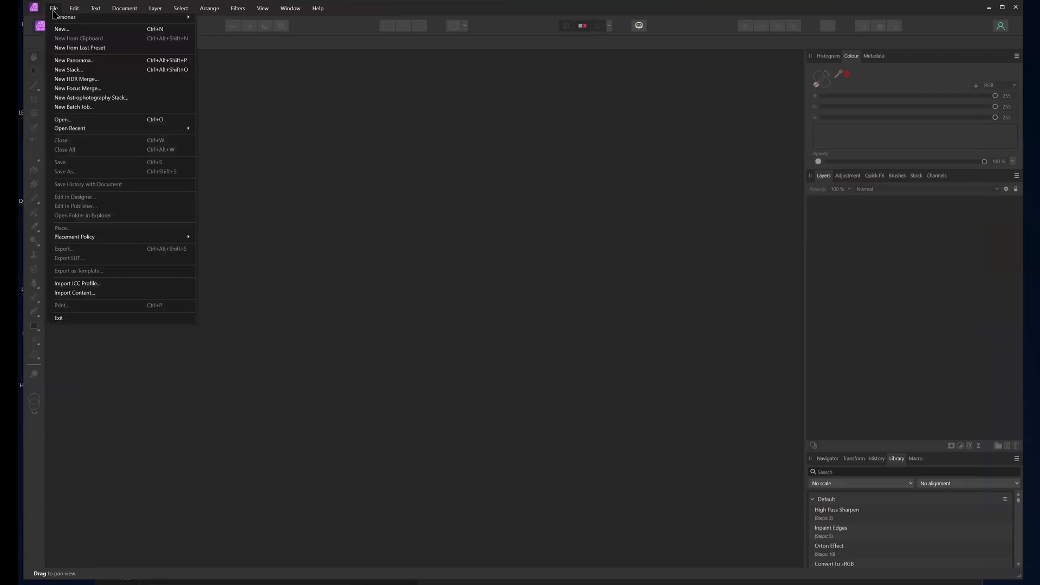
pyautogui.click(108, 89)
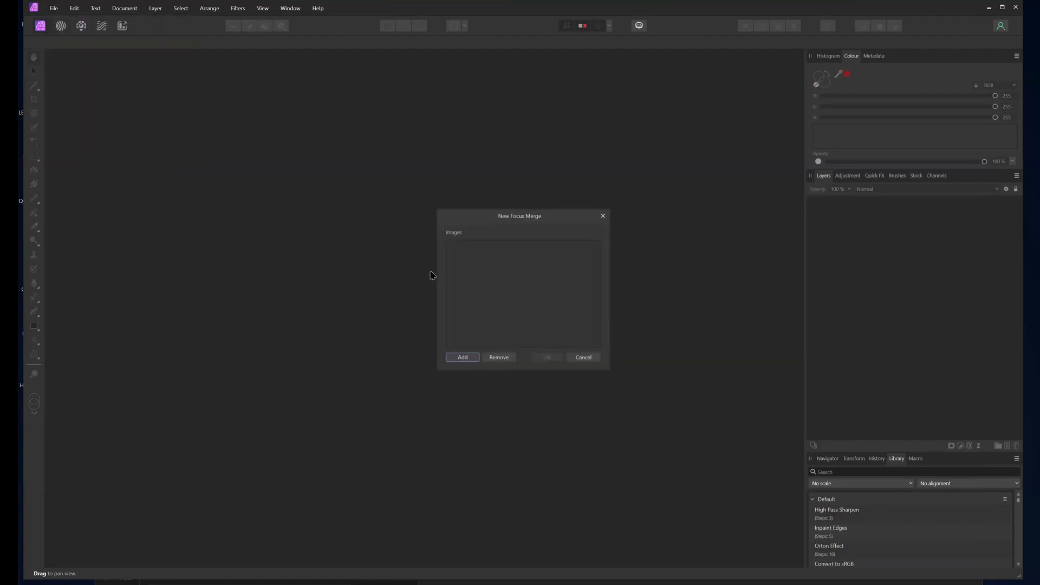
pyautogui.click(471, 358)
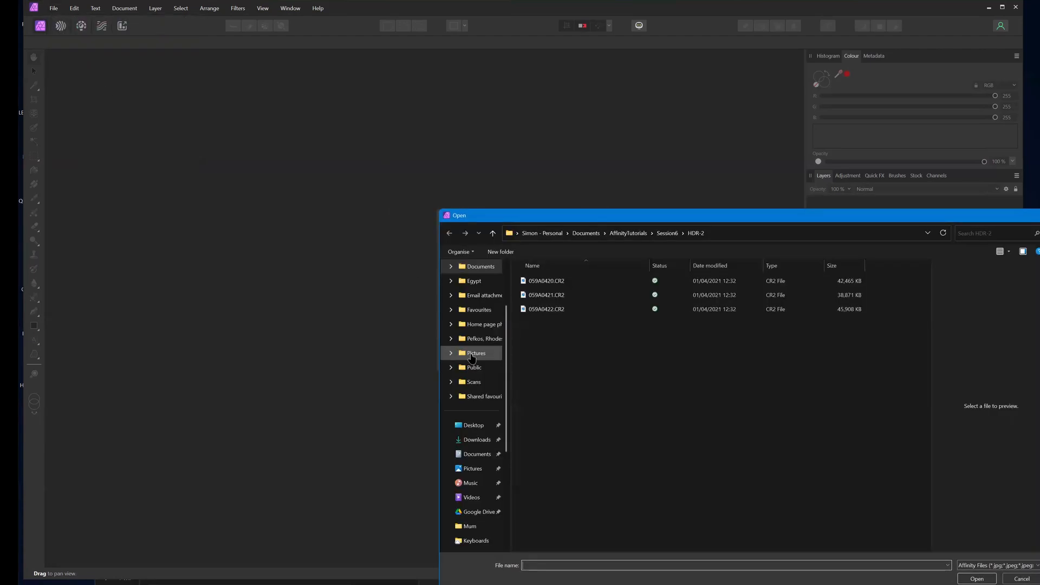
pyautogui.click(668, 233)
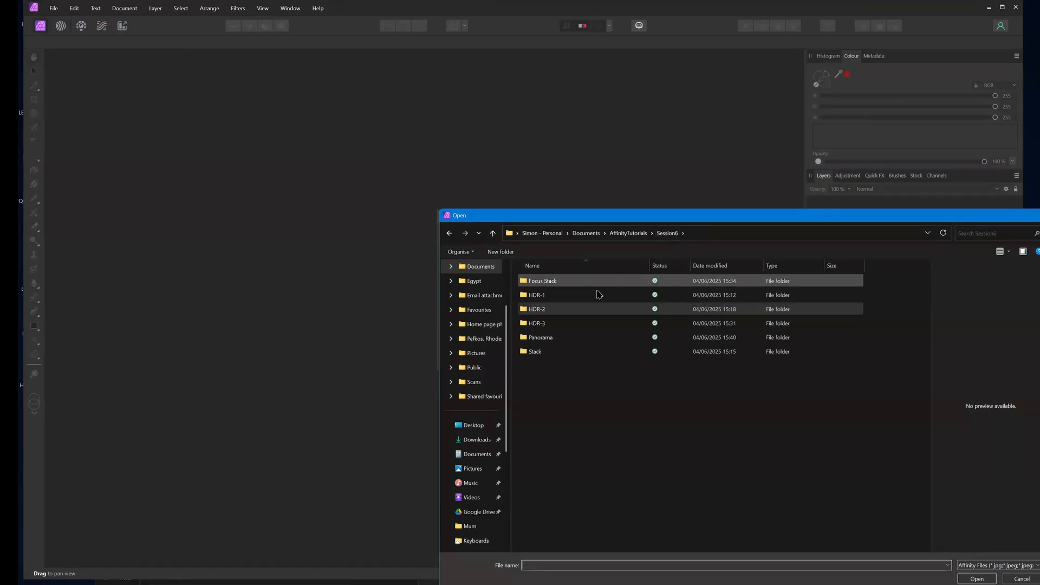
pyautogui.doubleClick(561, 286)
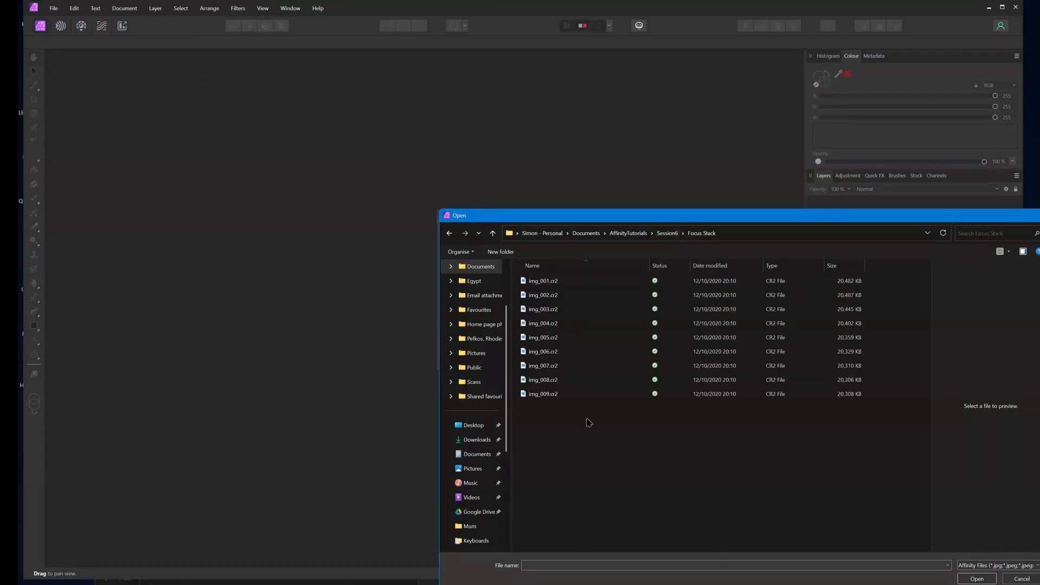
pyautogui.moveTo(604, 438); pyautogui.dragTo(627, 269)
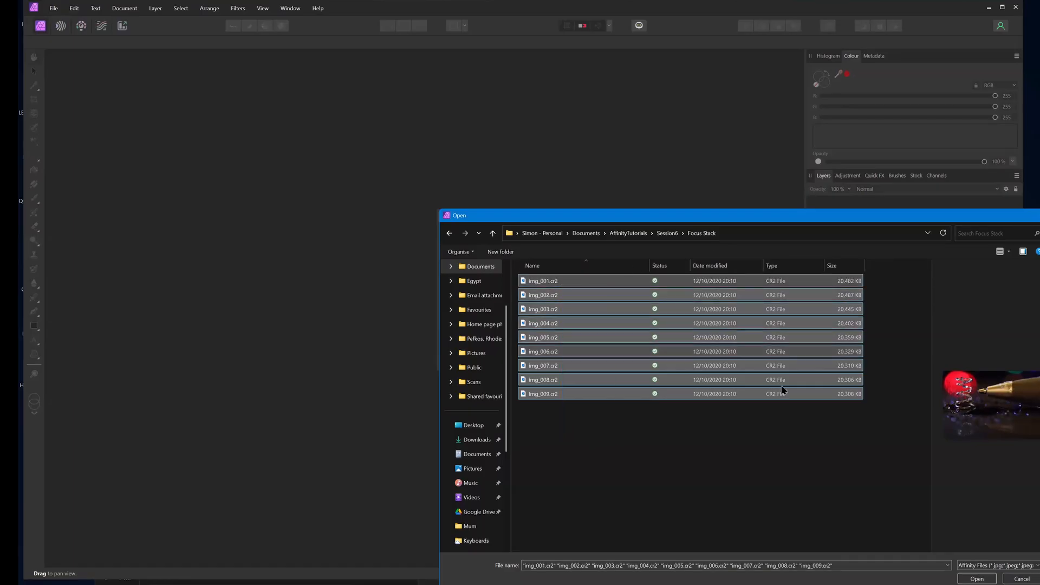
pyautogui.click(975, 578)
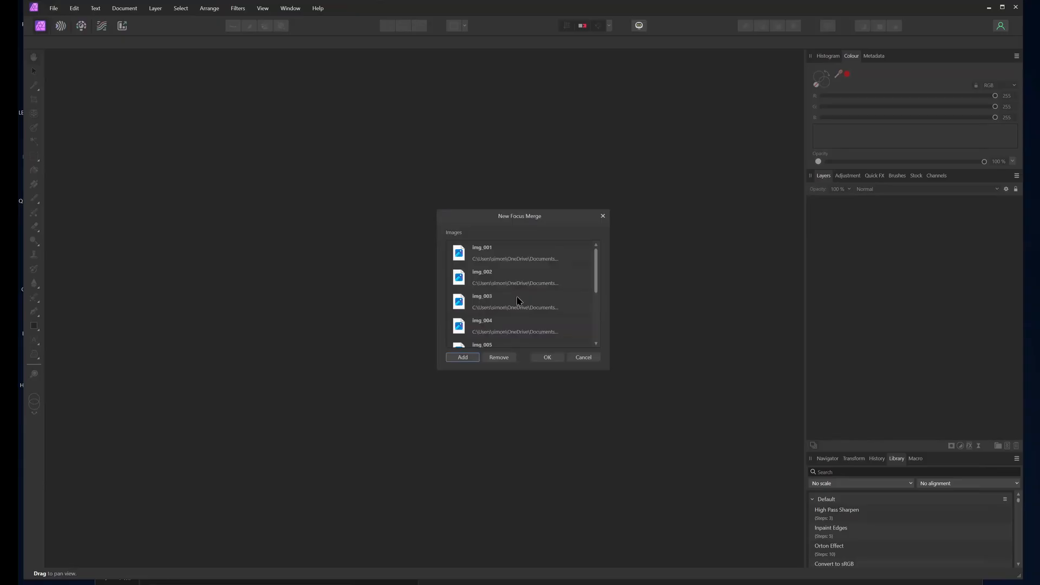
pyautogui.click(540, 358)
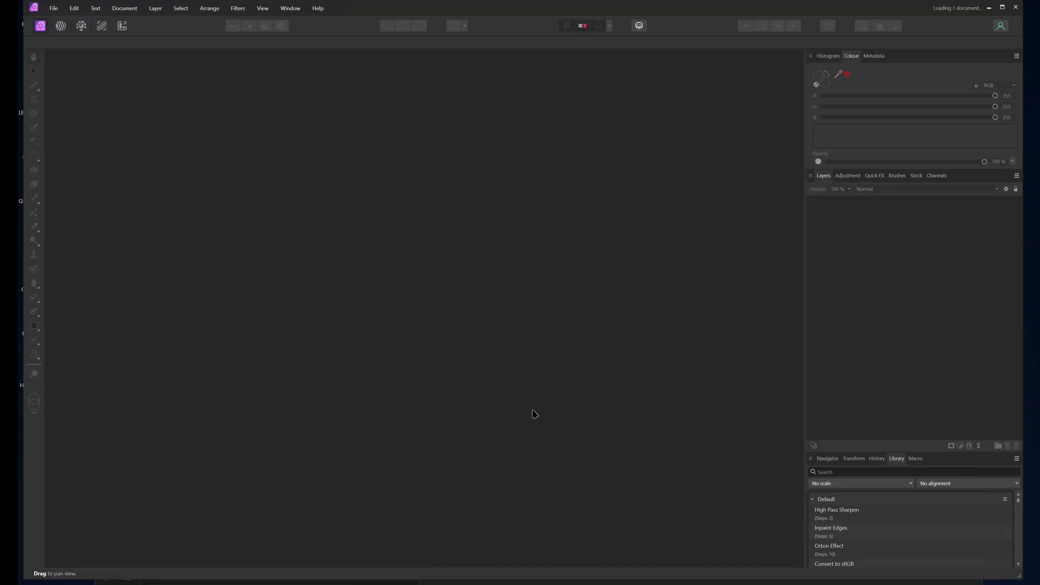
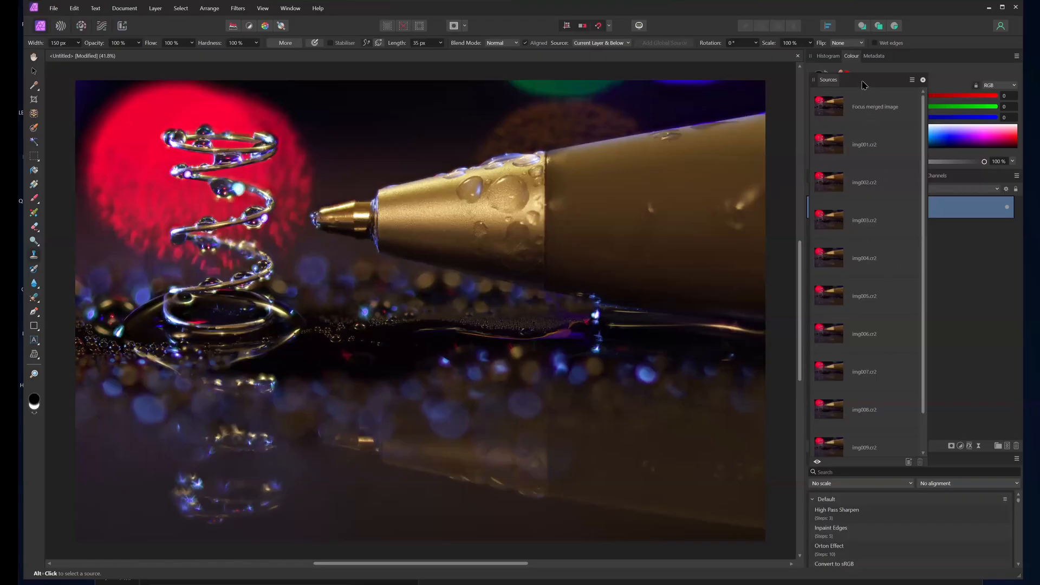
# - Look through the focus merge's list of source images, select img009.cr2 and close the list
pyautogui.moveTo(862, 86); pyautogui.dragTo(692, 92)
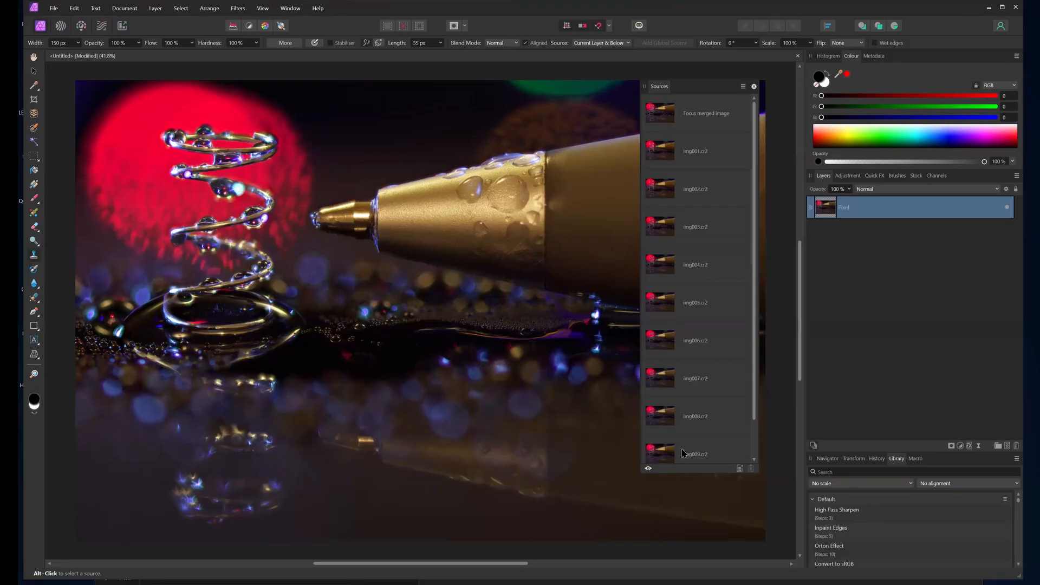
pyautogui.scroll(-1, 712, 420)
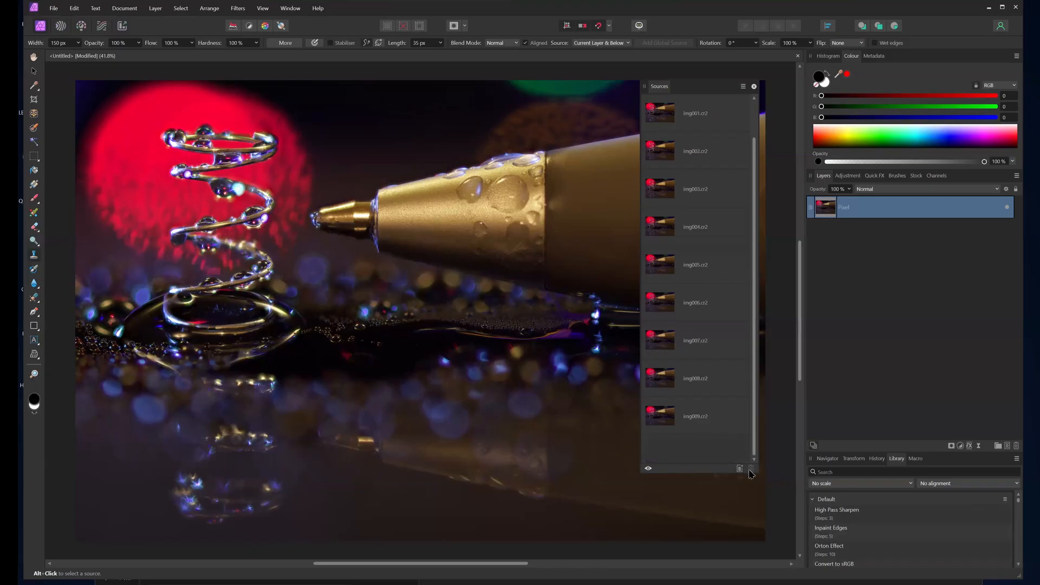
pyautogui.click(705, 432)
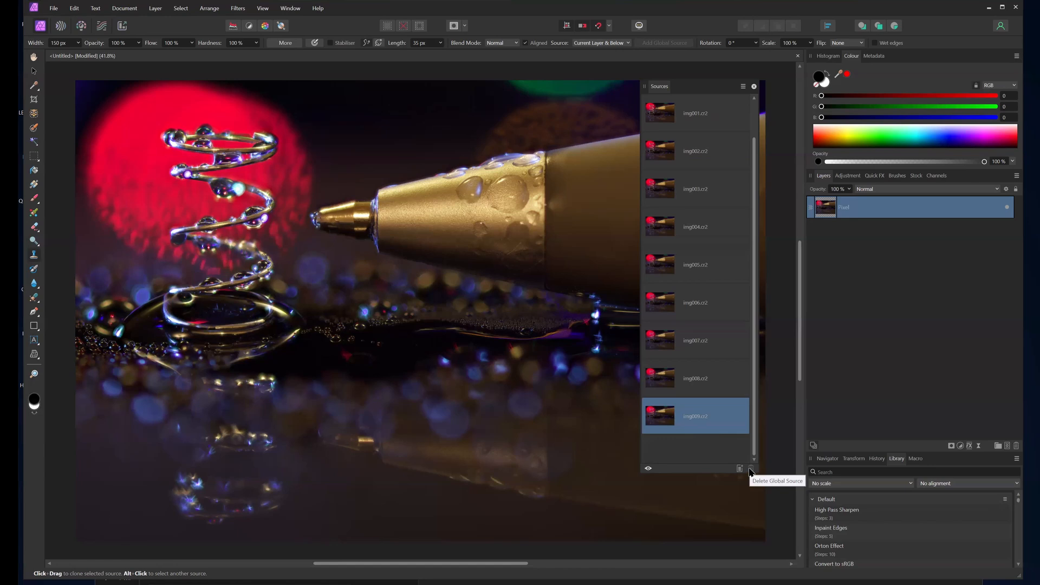
pyautogui.click(754, 86)
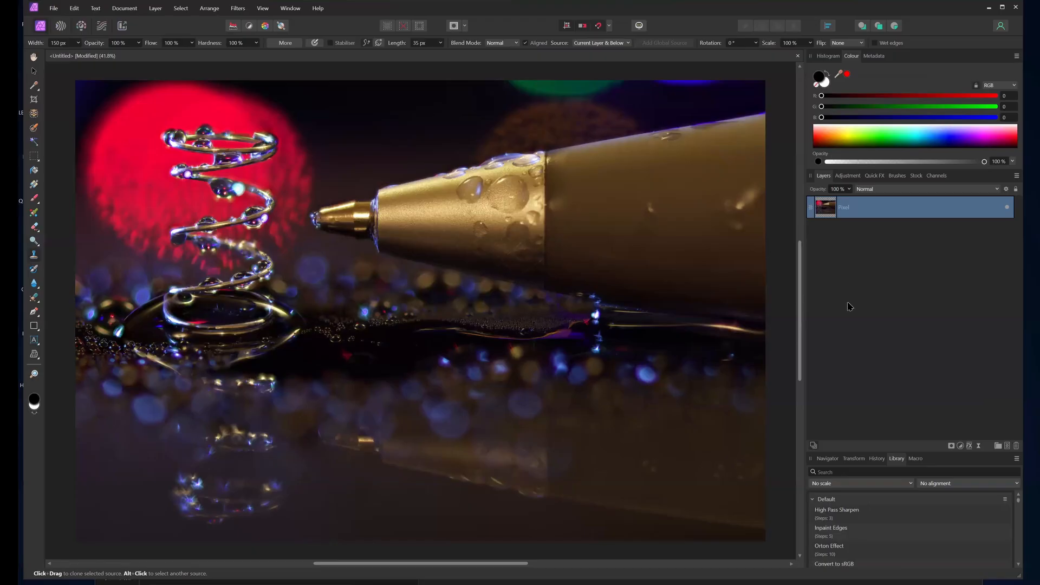
# - Rasterise and trim the focus-merged pixel layer
pyautogui.rightClick(834, 206)
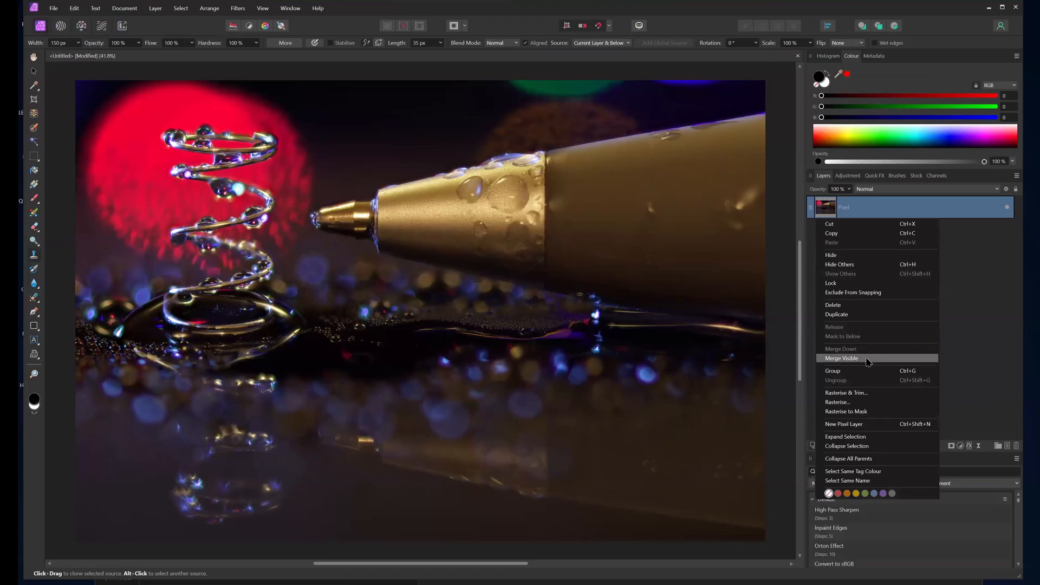
pyautogui.click(858, 393)
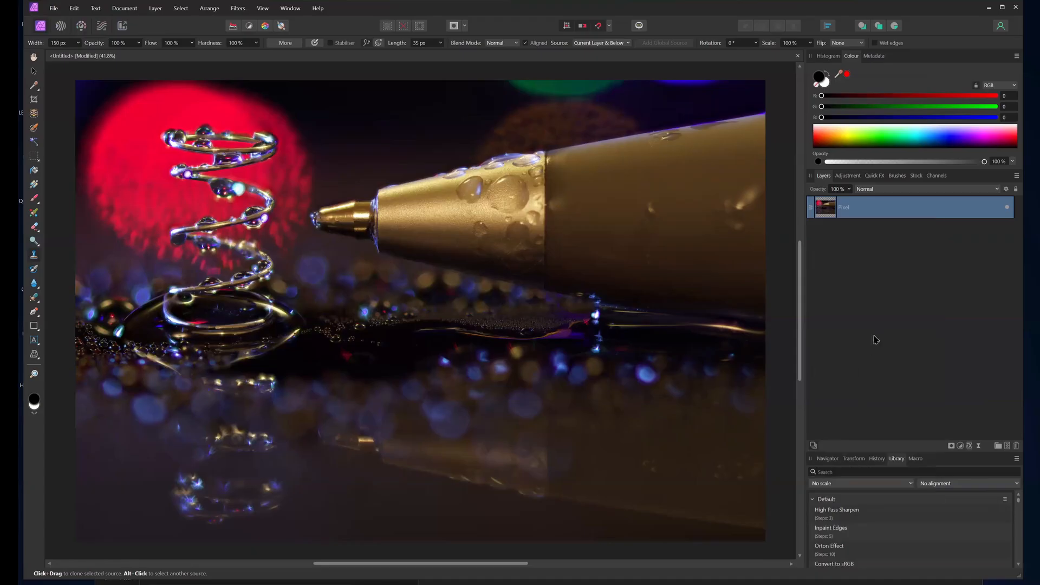
# - Duplicate the focus-merged pixel layer, delete the lower copy and clear the layer selection
pyautogui.scroll(-4, 426, 219)
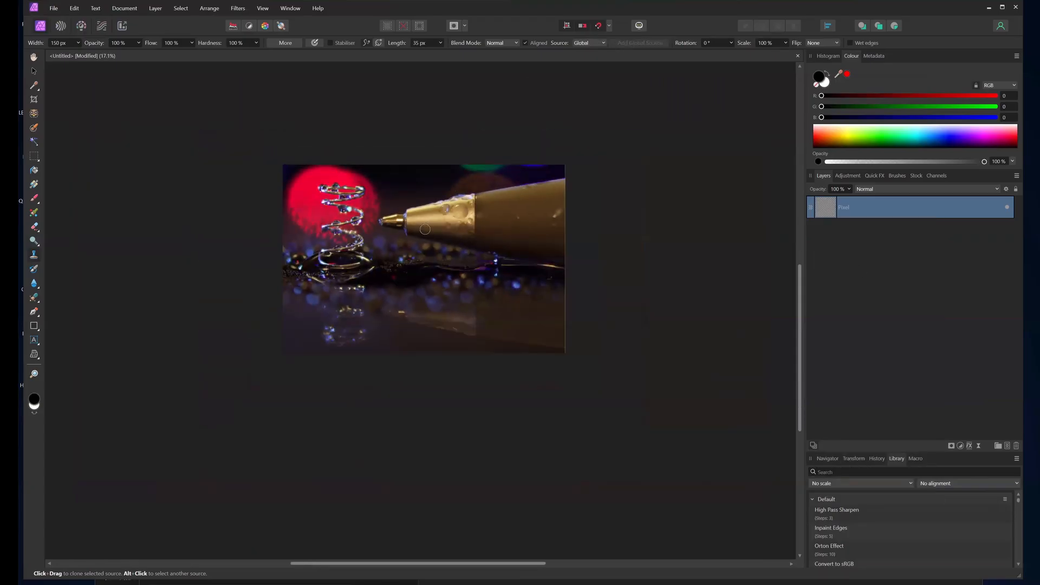
pyautogui.scroll(1, 427, 221)
pyautogui.moveTo(427, 222); pyautogui.dragTo(418, 249)
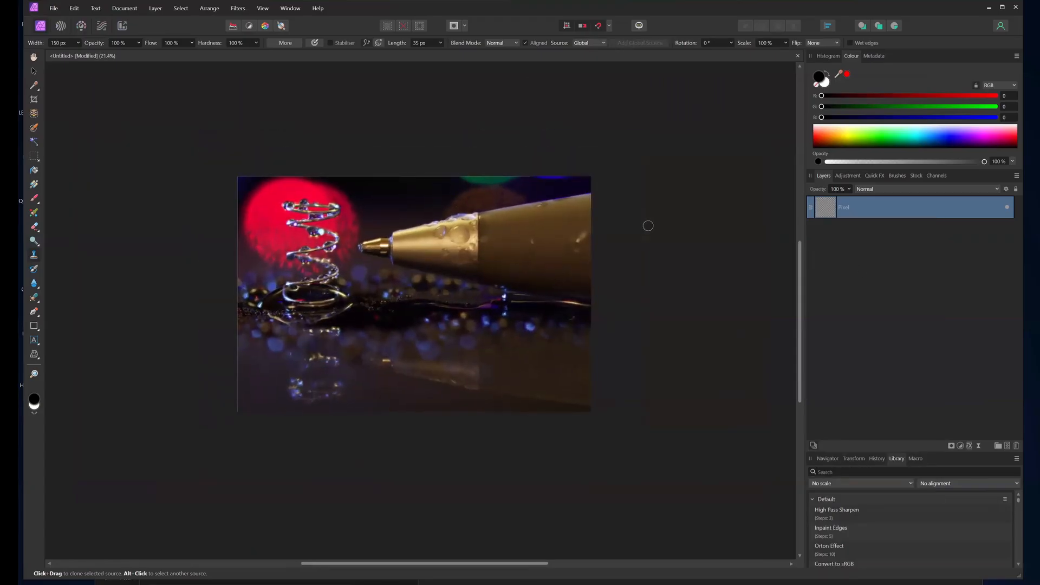
pyautogui.rightClick(833, 206)
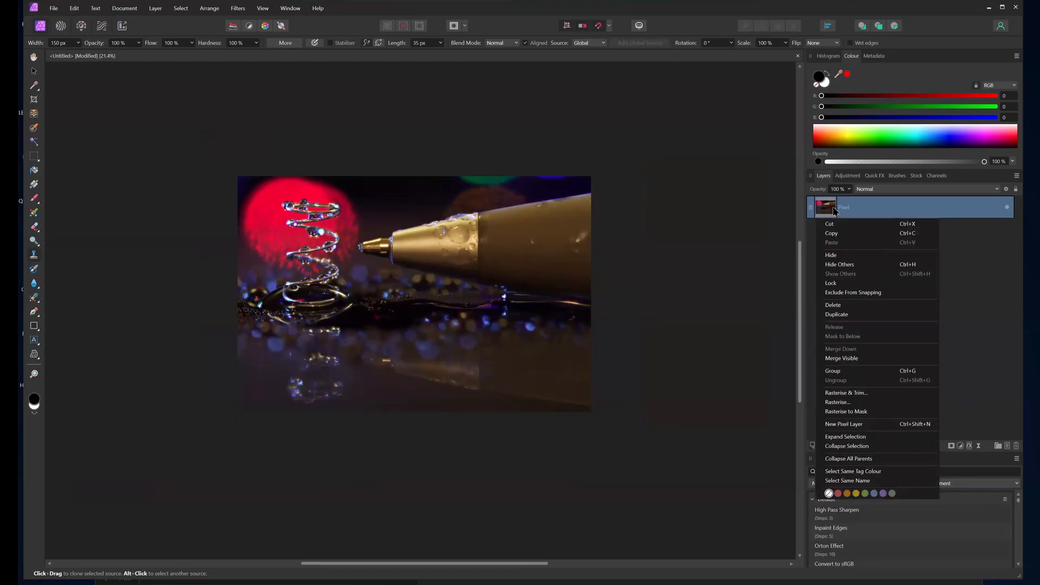
pyautogui.click(842, 318)
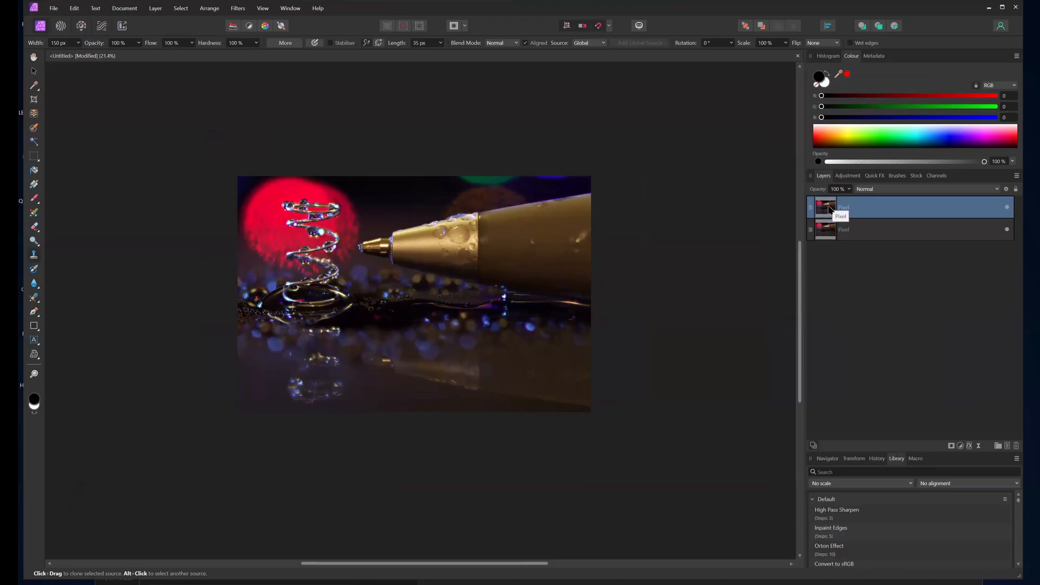
pyautogui.click(821, 234)
pyautogui.press('Delete')
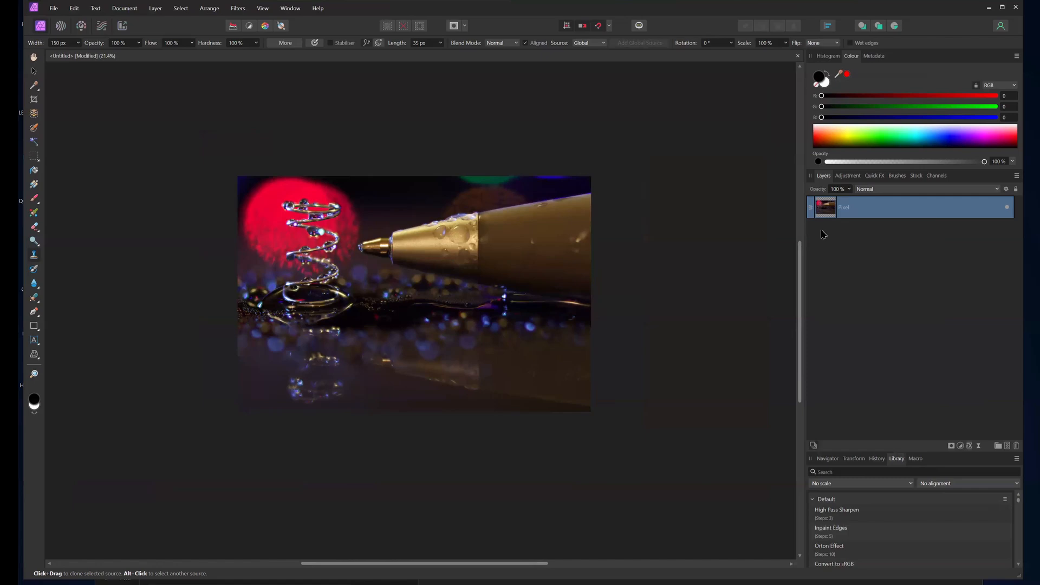
pyautogui.click(886, 257)
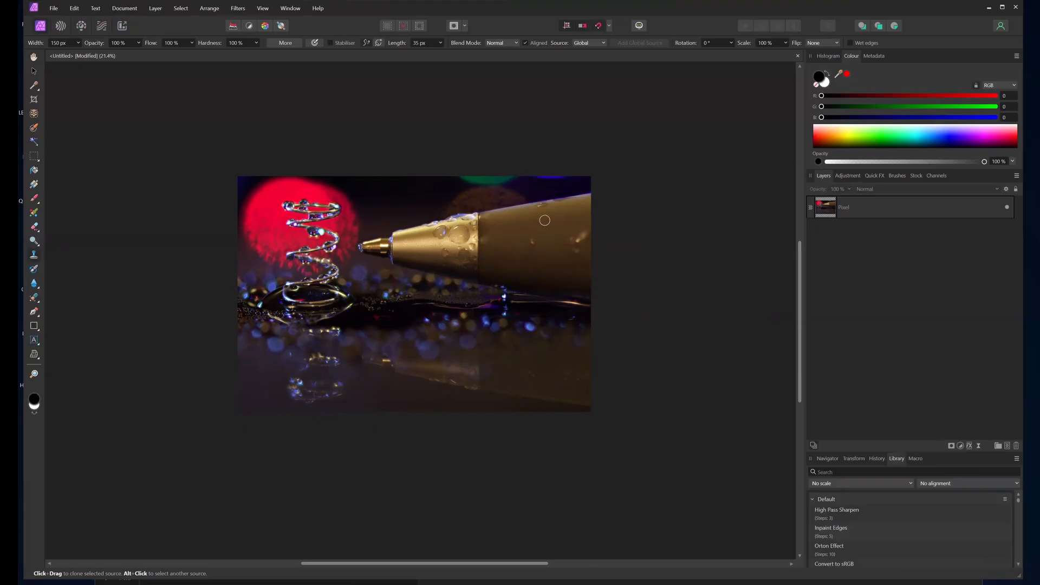
# - Close the focus-merged pen and spring document without saving its changes
pyautogui.scroll(1, 373, 278)
pyautogui.moveTo(374, 278); pyautogui.dragTo(406, 285)
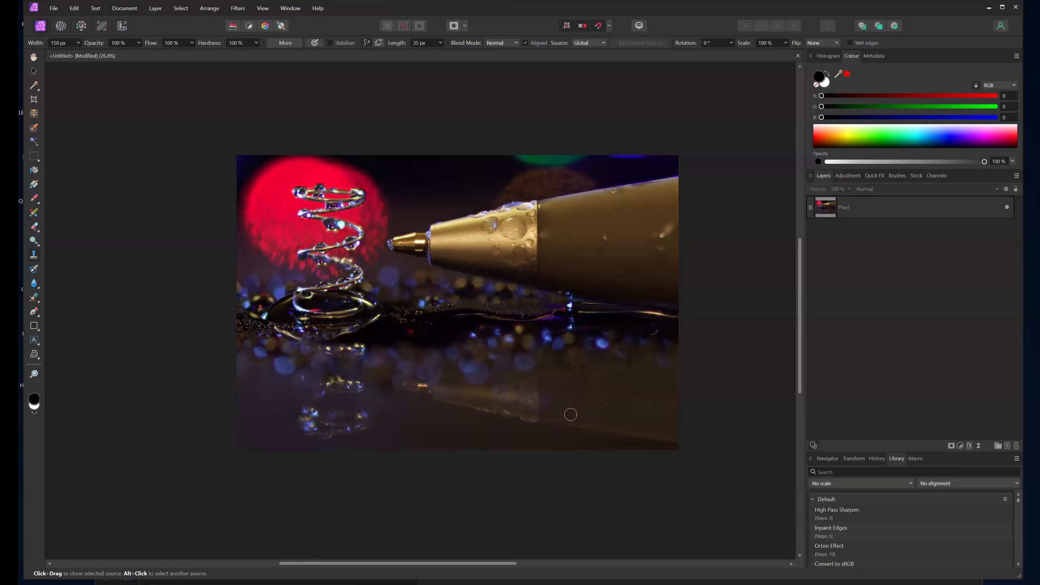
pyautogui.click(798, 56)
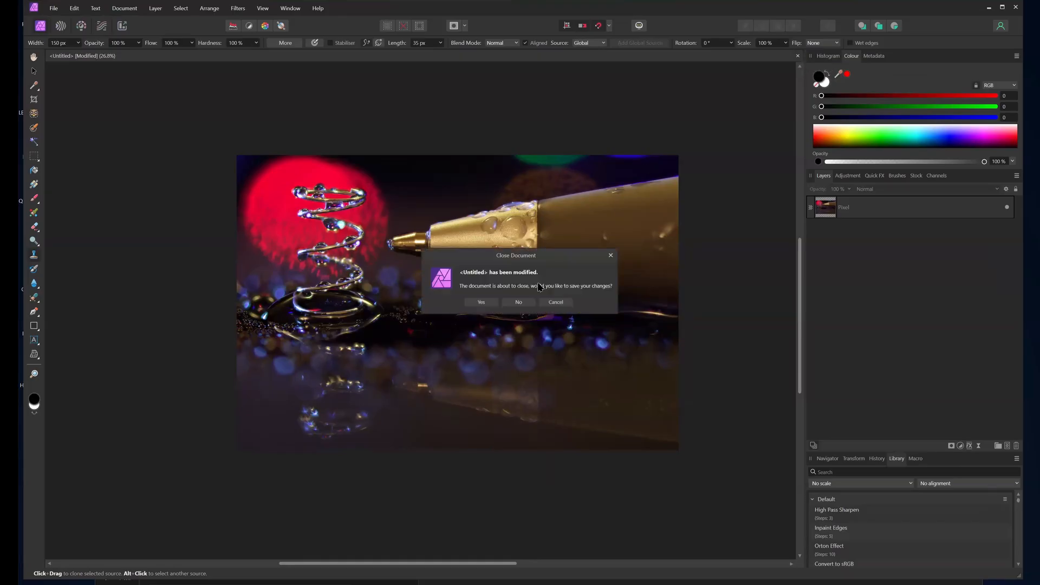
pyautogui.click(519, 302)
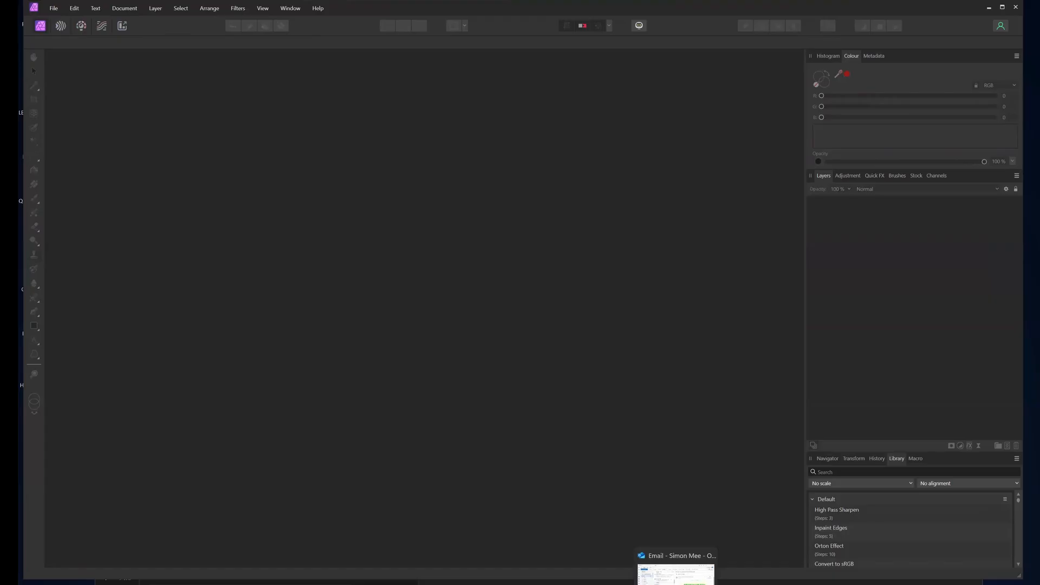
# - Switch to File Explorer and open the Panorama folder inside Session6
pyautogui.click(597, 575)
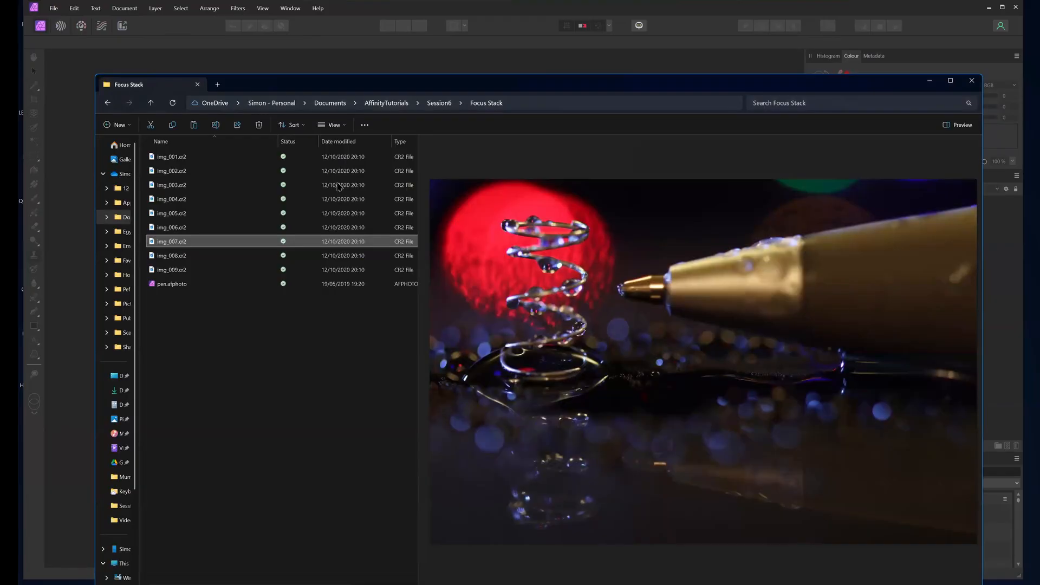
pyautogui.click(440, 103)
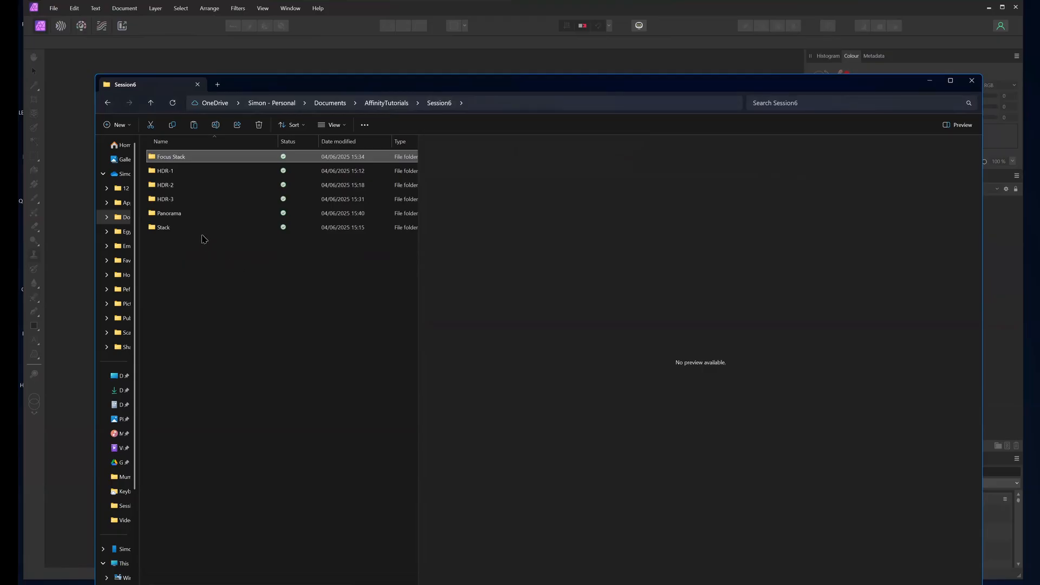
pyautogui.click(189, 218)
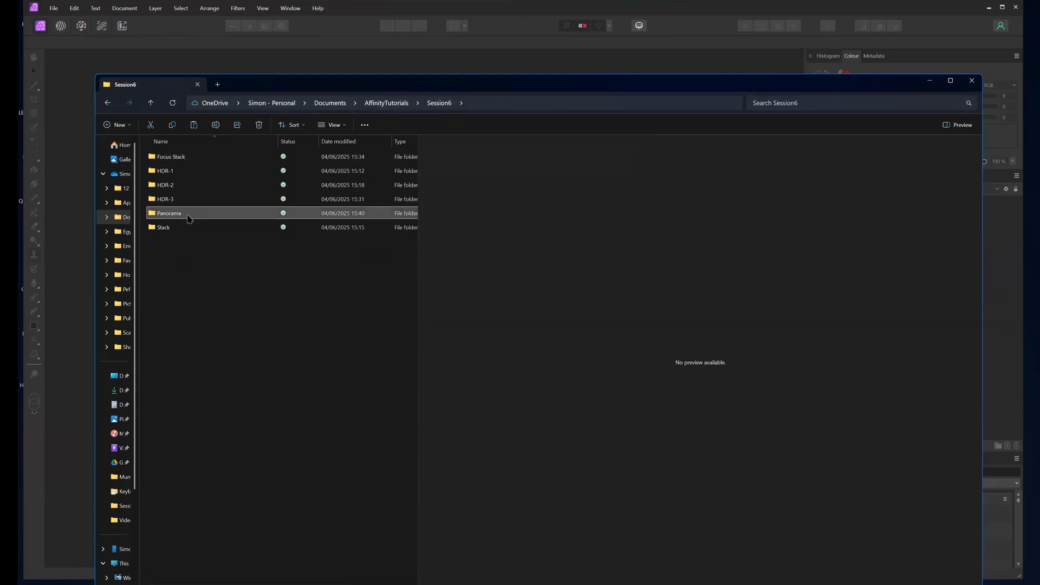
pyautogui.doubleClick(189, 218)
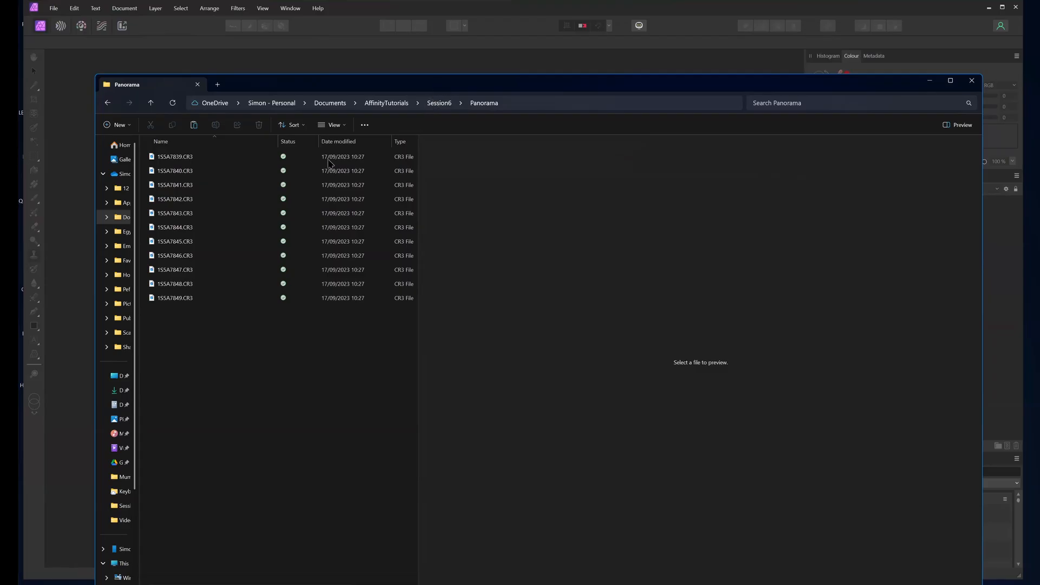
# - Examine how the mountain shots overlap across the scene by stepping back and forth through the previews of the Panorama folder's CR3 files
pyautogui.click(191, 142)
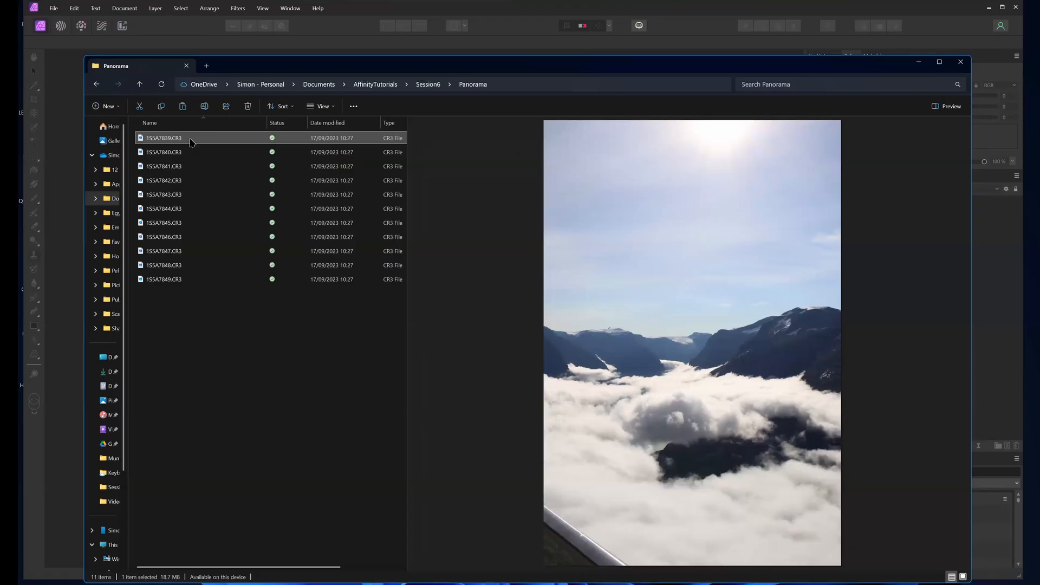
pyautogui.press('Down')
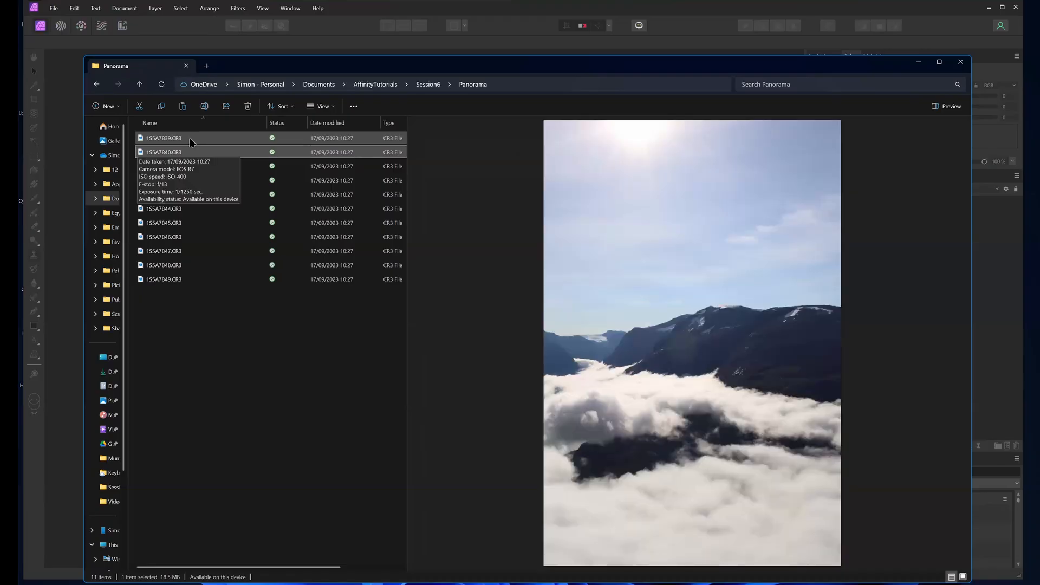
pyautogui.press('Up')
pyautogui.press('Down')
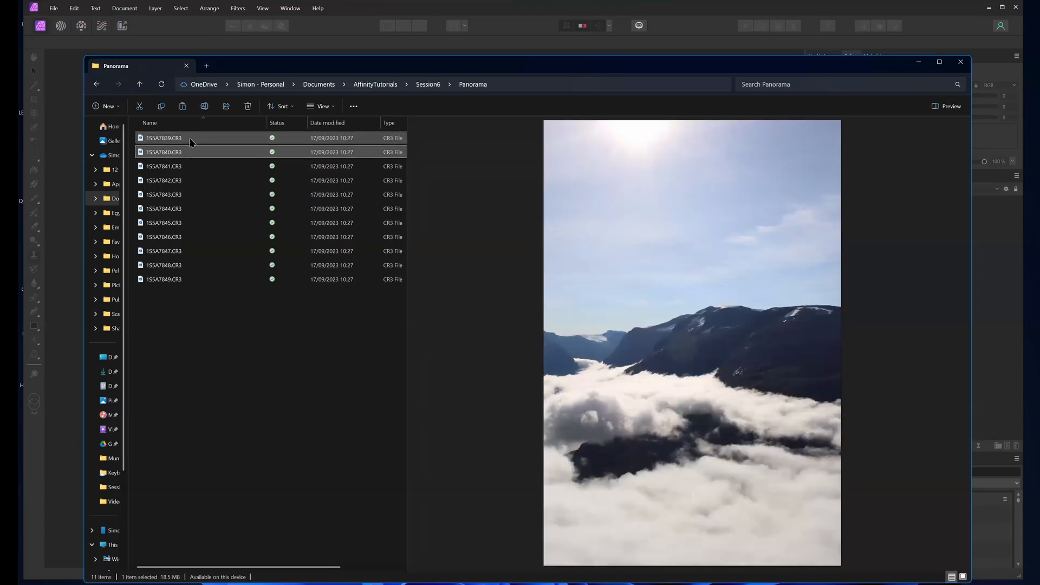
pyautogui.press('Down')
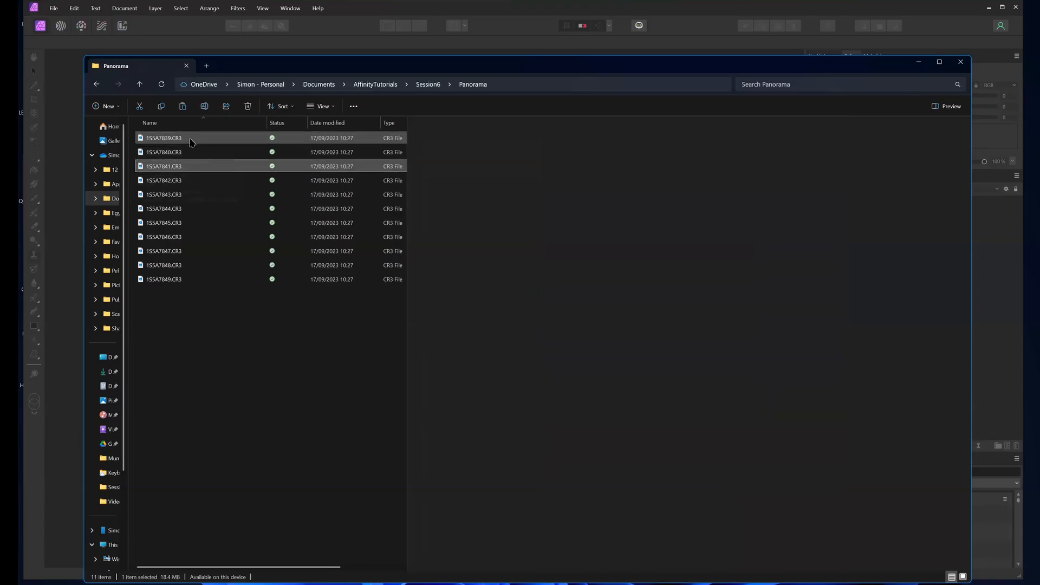
pyautogui.press('Down')
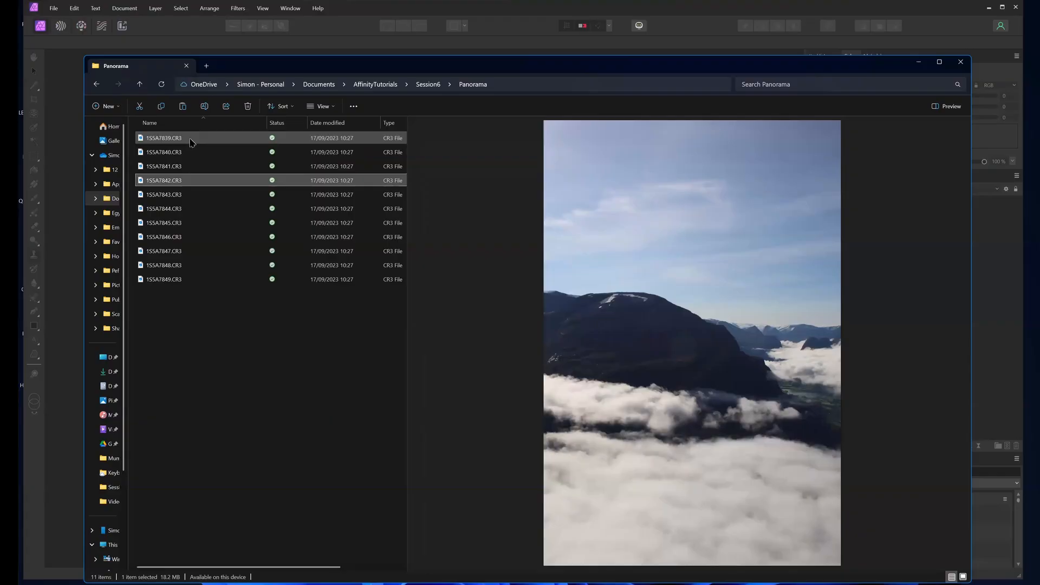
pyautogui.press('Down')
pyautogui.press('Down')
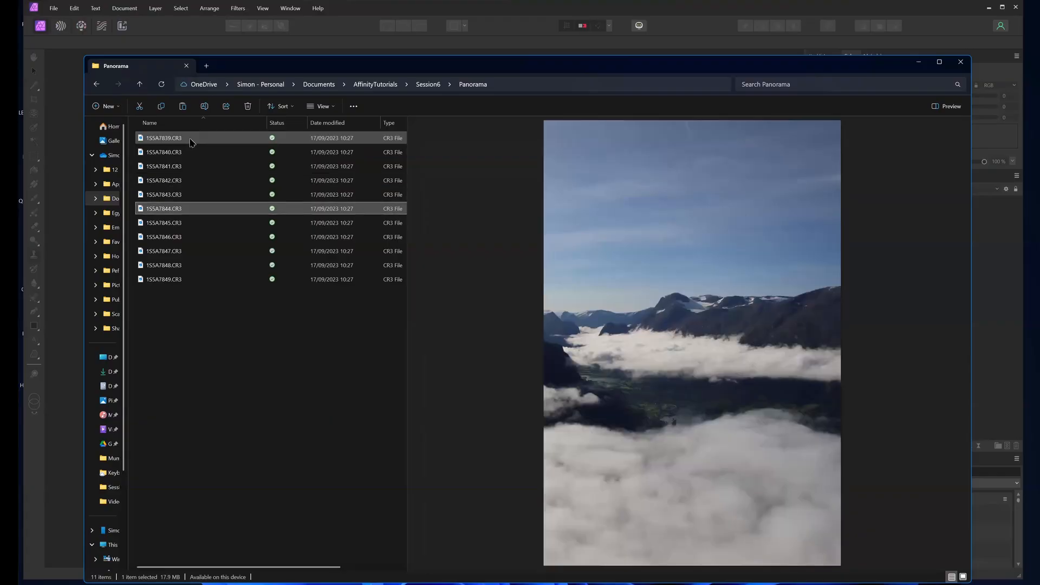
pyautogui.press('Down')
pyautogui.press('Down')
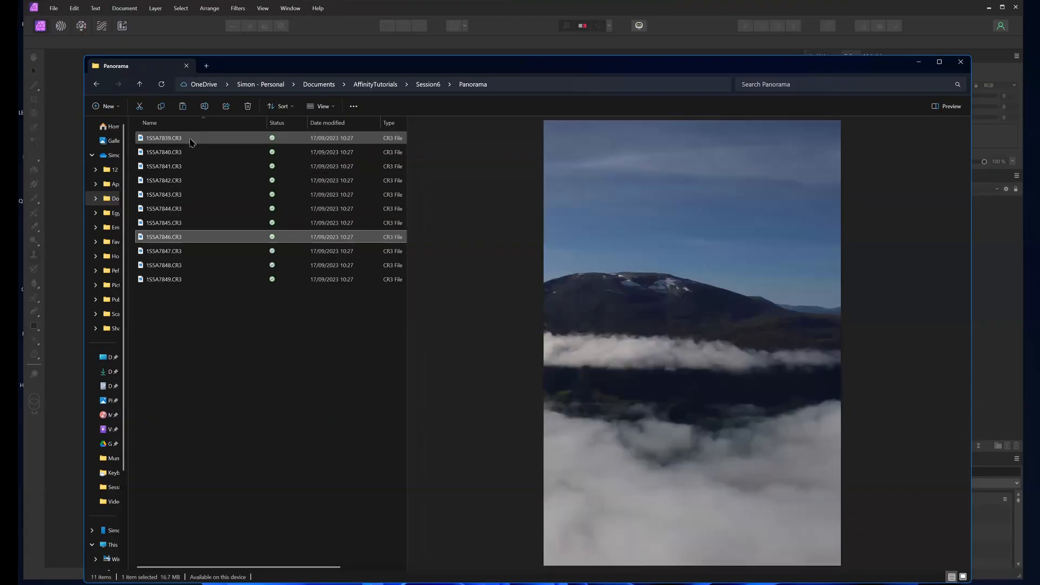
pyautogui.press('Down')
pyautogui.press('Down')
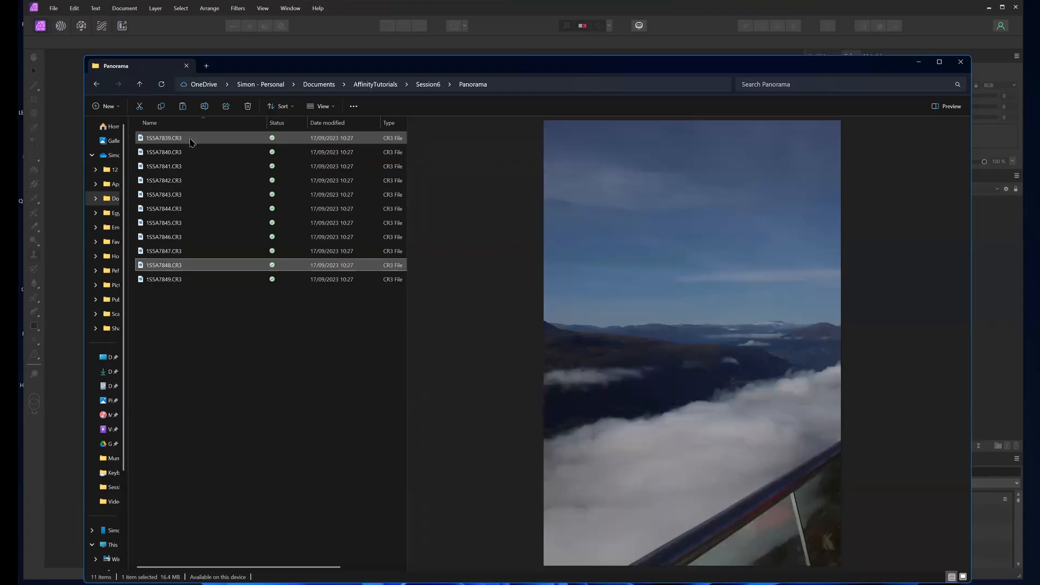
pyautogui.press('Down')
pyautogui.press('Up')
pyautogui.press('Up')
pyautogui.press('Up')
pyautogui.press('Up')
pyautogui.press('Up')
pyautogui.press('Up')
pyautogui.press('Up')
pyautogui.press('Up')
pyautogui.press('Up')
pyautogui.press('Up')
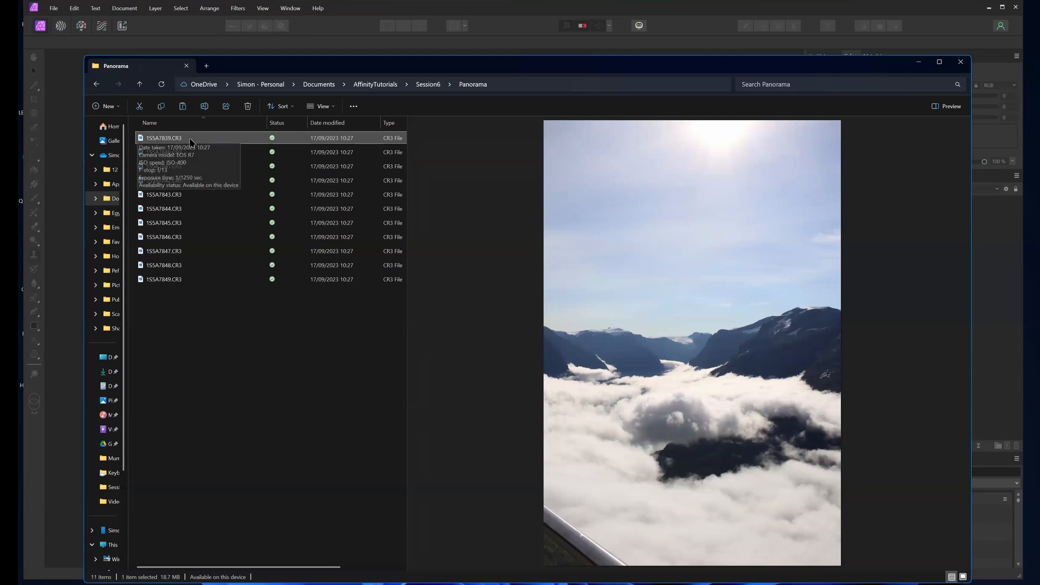
pyautogui.press('Down')
pyautogui.press('Down')
pyautogui.press('Down')
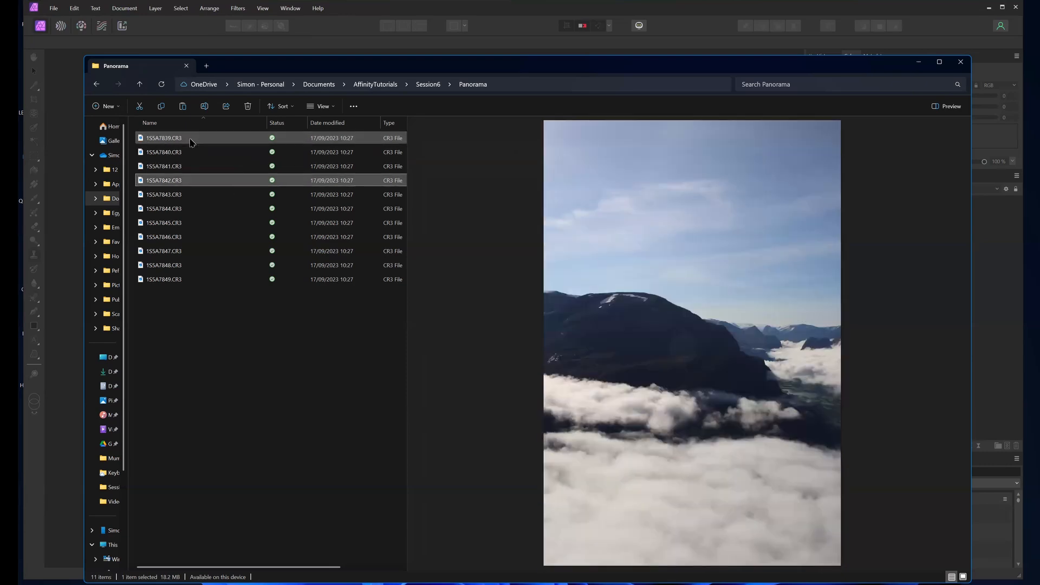
pyautogui.press('Down')
pyautogui.press('Down')
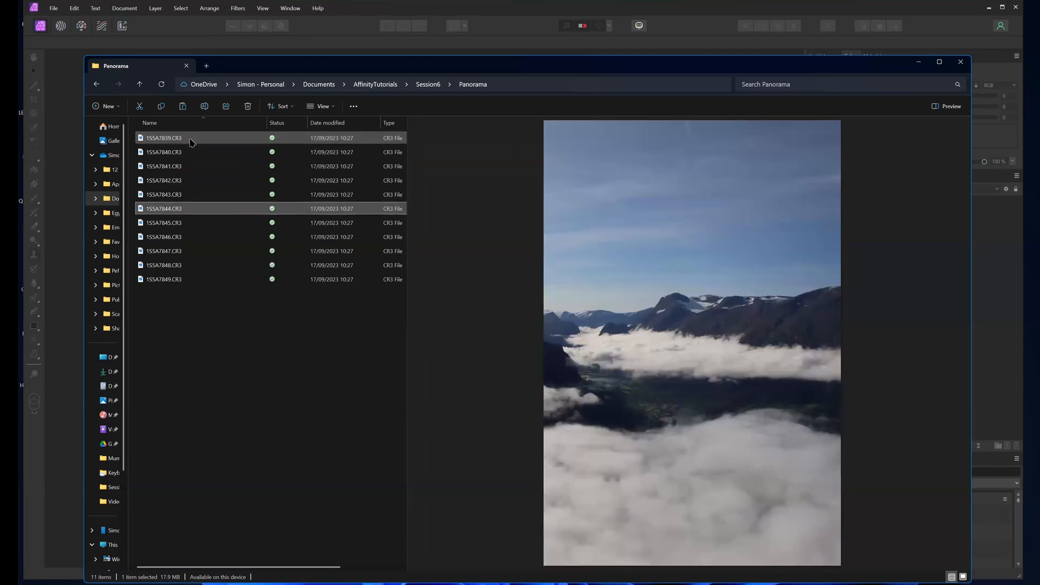
pyautogui.press('Down')
pyautogui.press('Down')
pyautogui.press('Down')
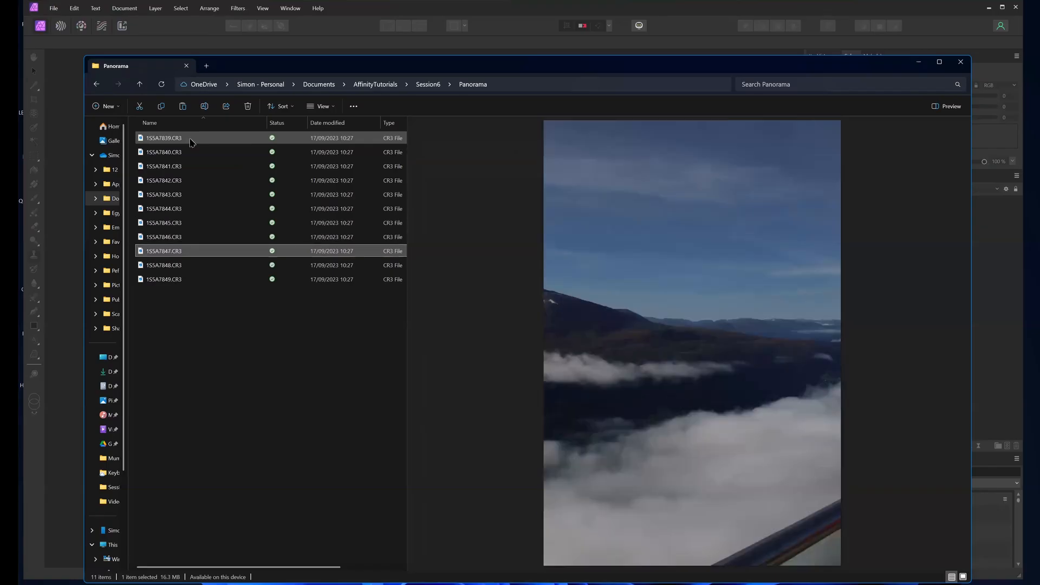
pyautogui.press('Down')
pyautogui.press('Down')
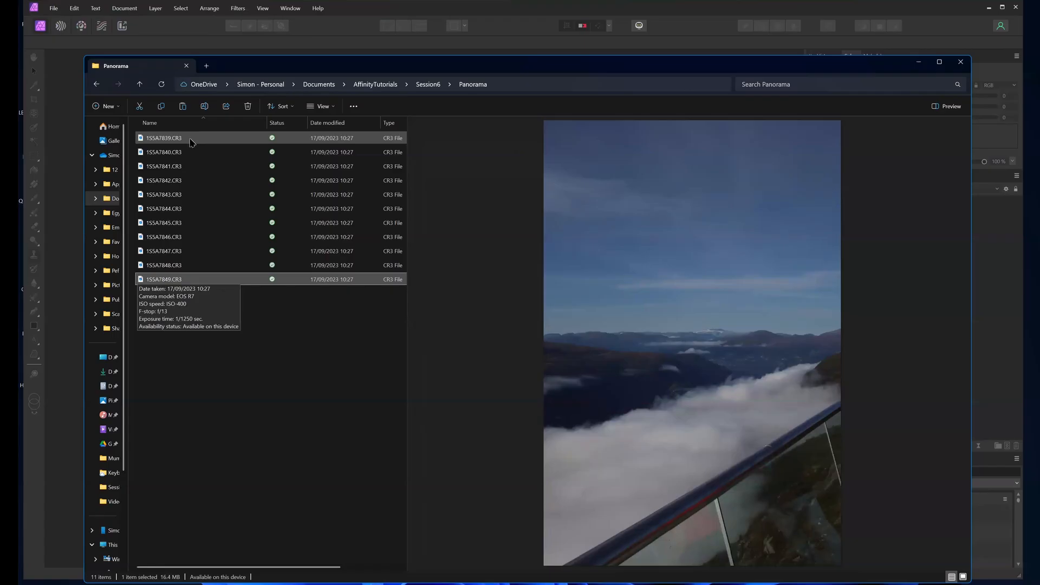
pyautogui.press('Up')
pyautogui.press('Up')
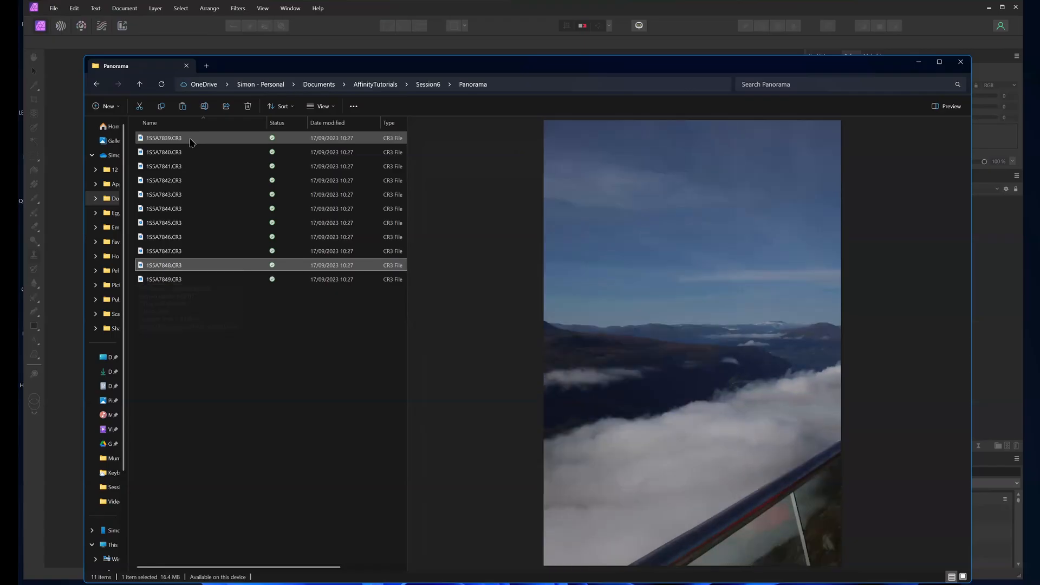
pyautogui.press('Up')
pyautogui.press('Up')
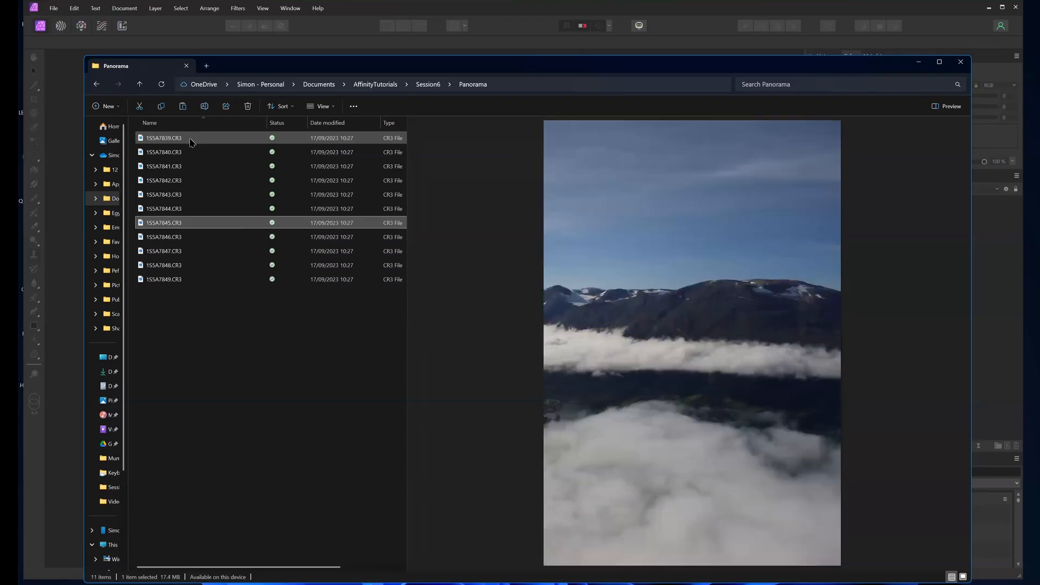
pyautogui.press('Up')
pyautogui.press('Up')
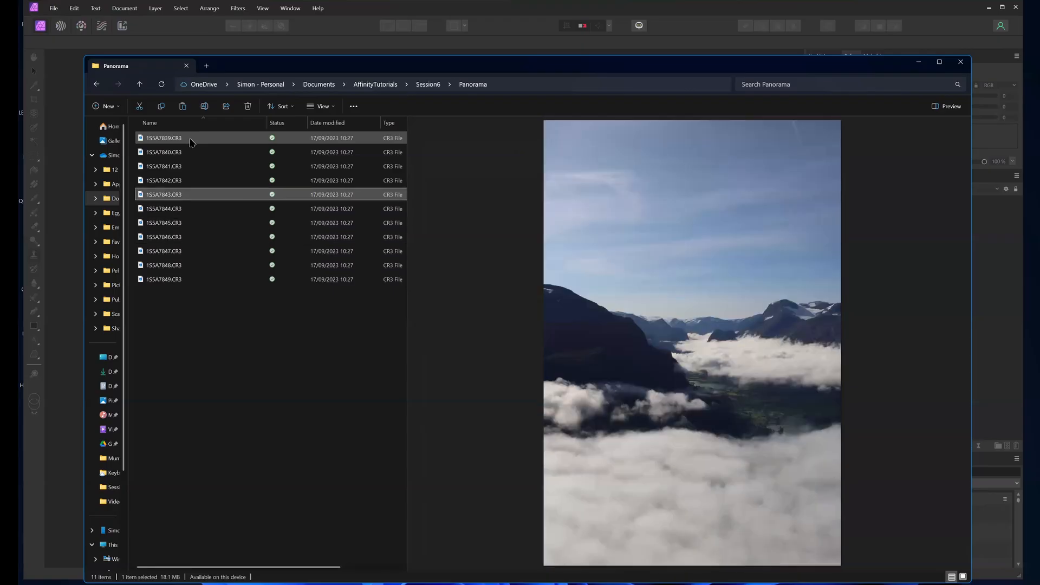
pyautogui.press('Up')
pyautogui.press('Up')
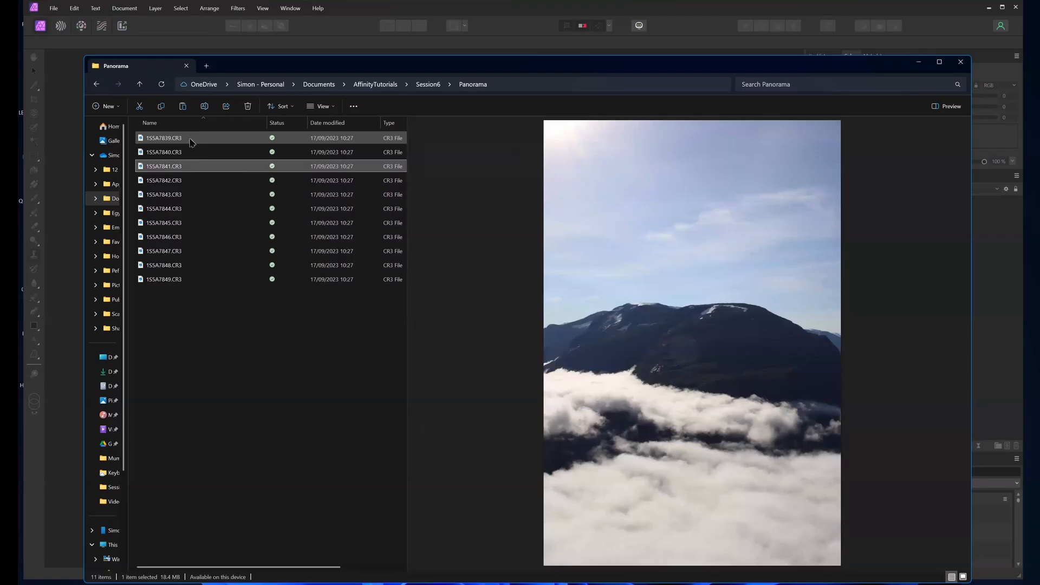
pyautogui.press('Up')
pyautogui.press('Up')
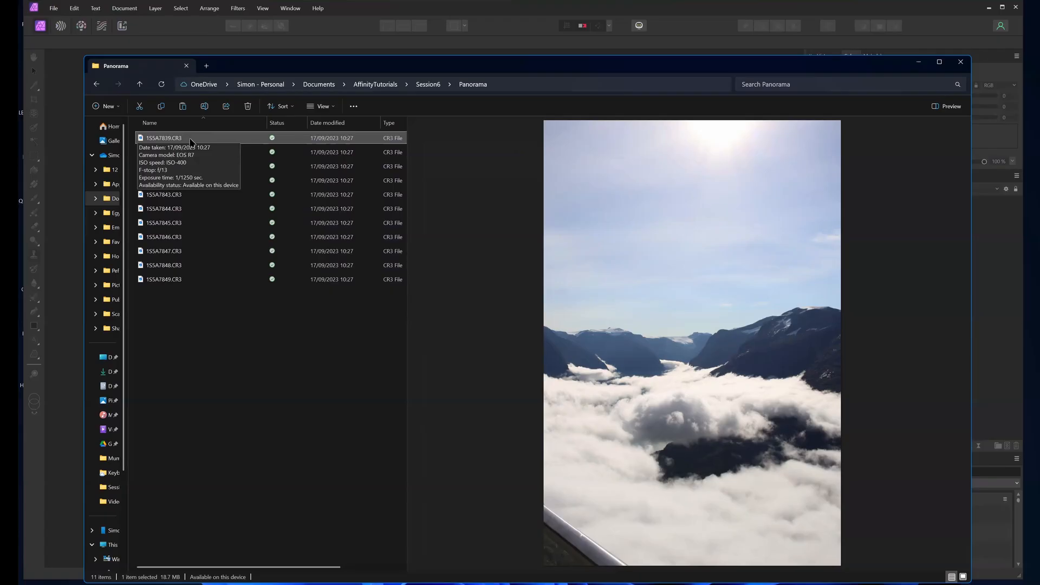
pyautogui.click(278, 329)
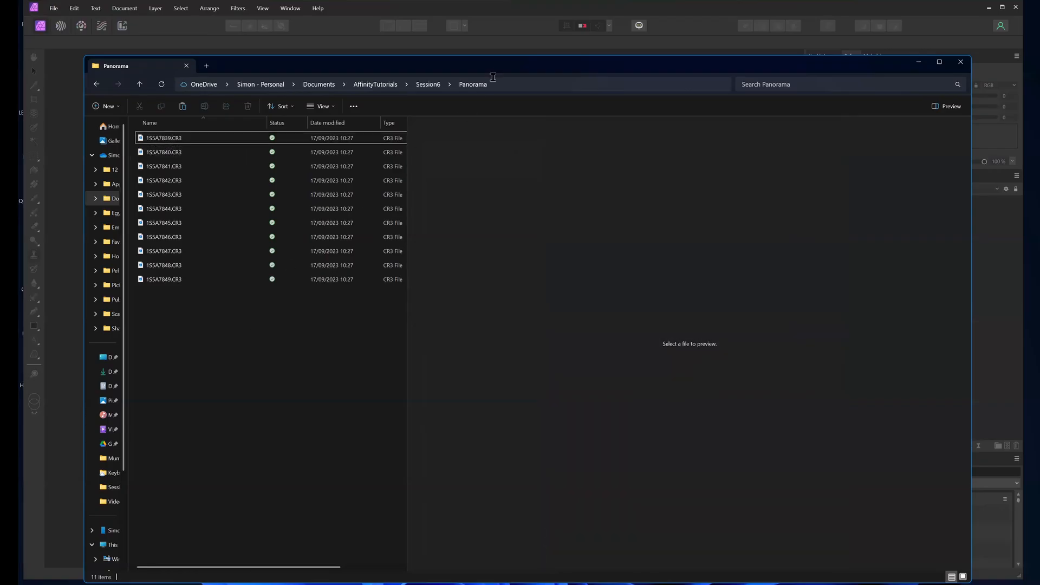
# - Switch back to Affinity Photo, start a new panorama and browse for its source images in Session6's Panorama folder
pyautogui.click(479, 14)
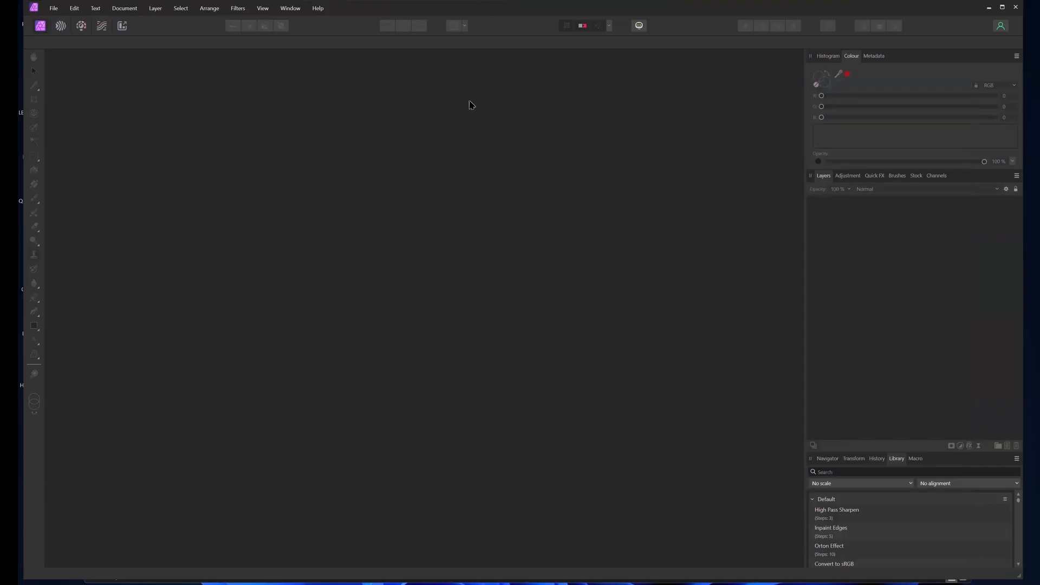
pyautogui.click(54, 9)
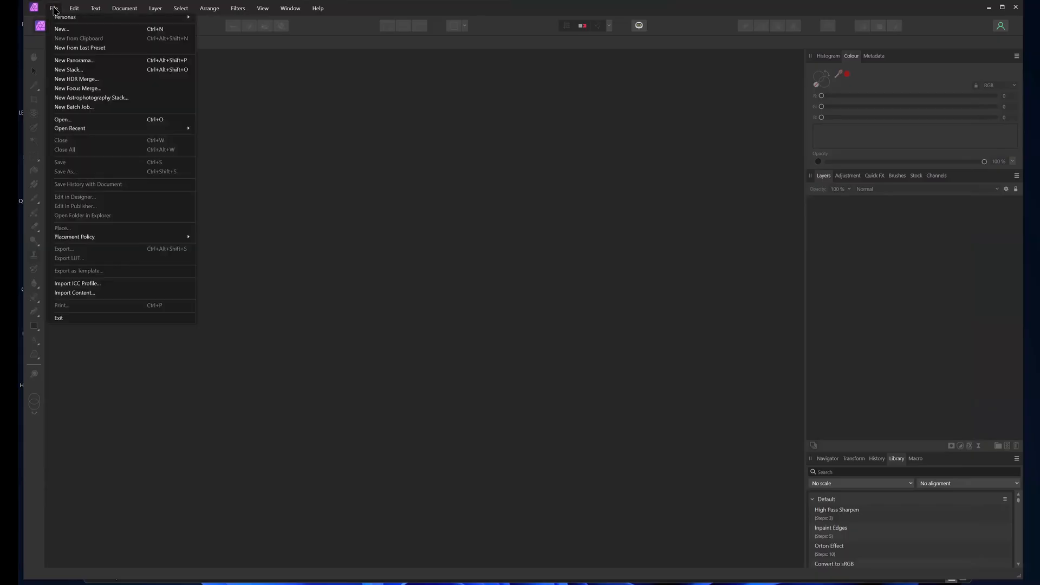
pyautogui.click(96, 63)
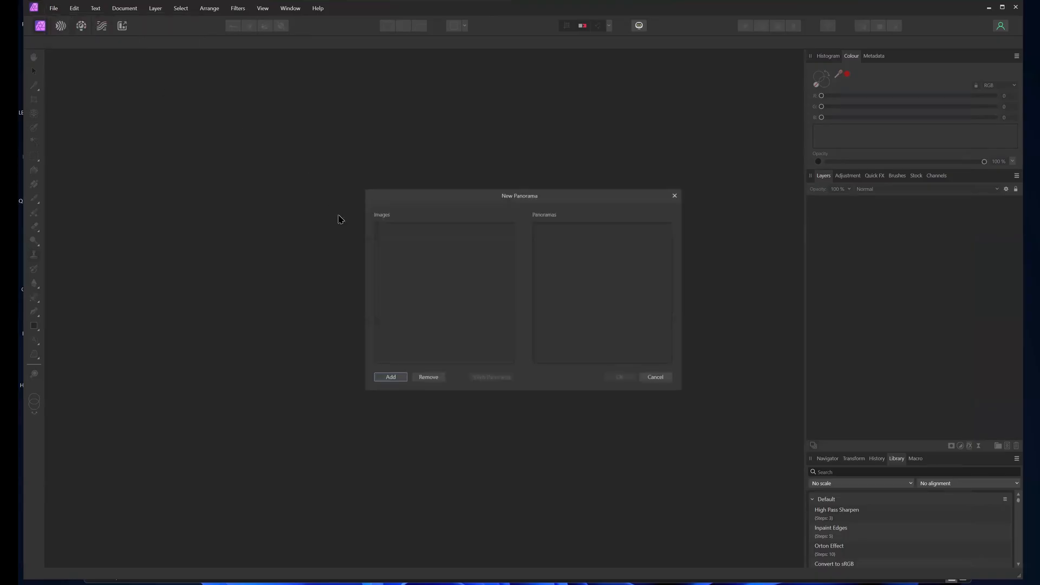
pyautogui.click(401, 379)
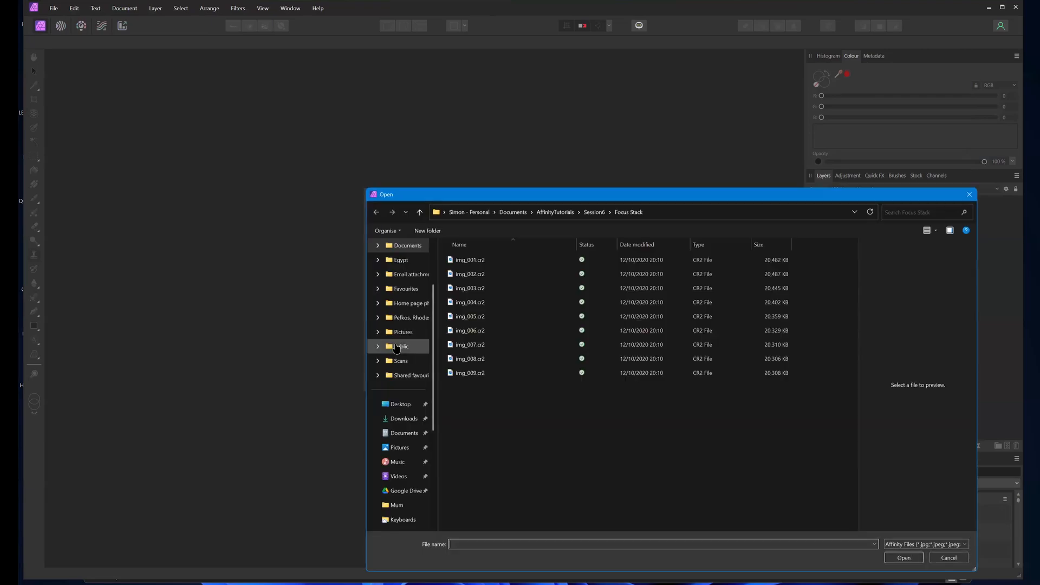
pyautogui.click(594, 212)
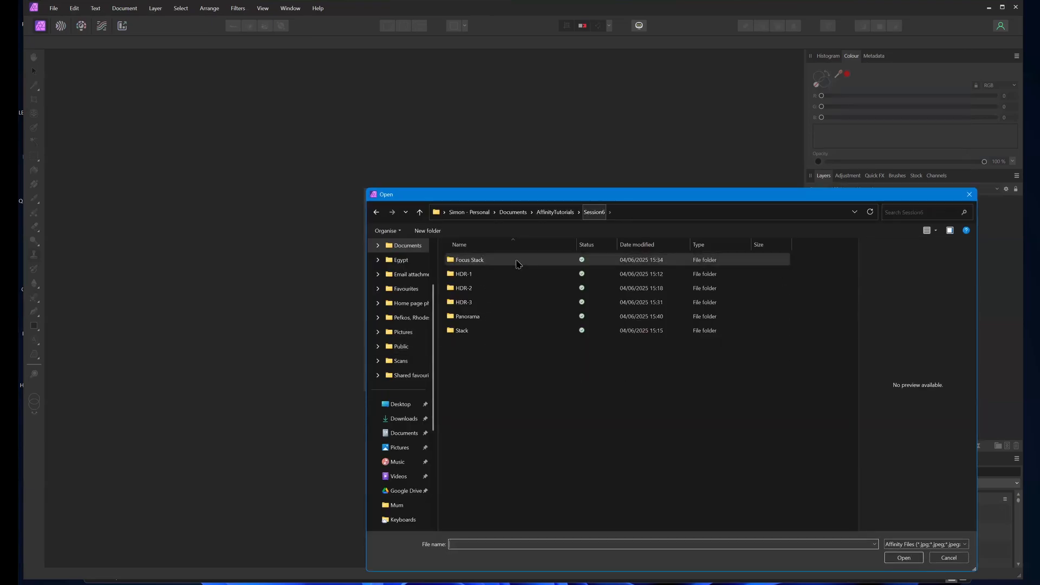
pyautogui.doubleClick(472, 319)
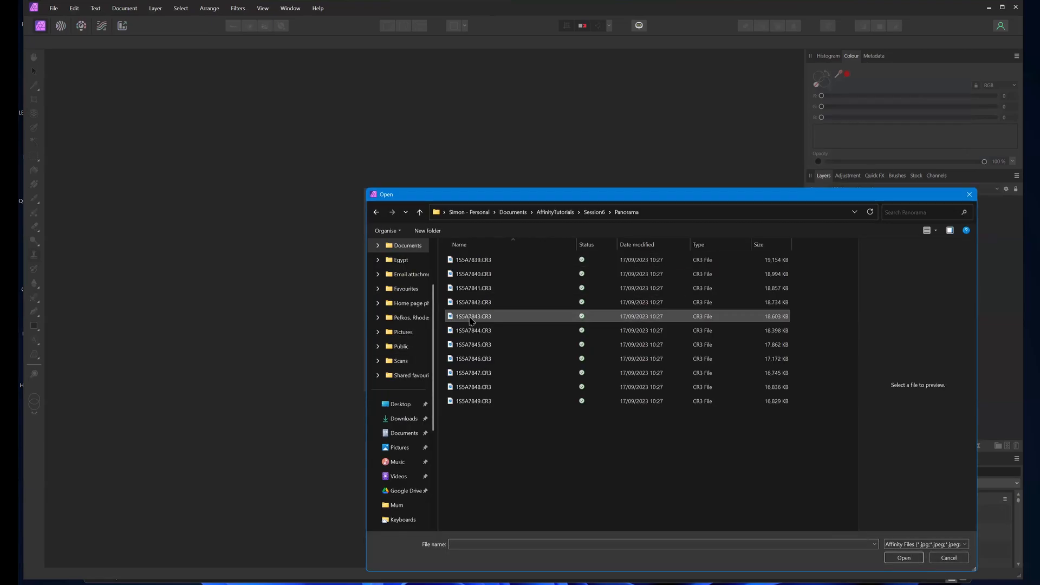
# - Add all the CR3 files, 1S5A7839 to 1S5A7849, stitch them into a panorama and open the stitched result
pyautogui.moveTo(487, 412); pyautogui.dragTo(489, 265)
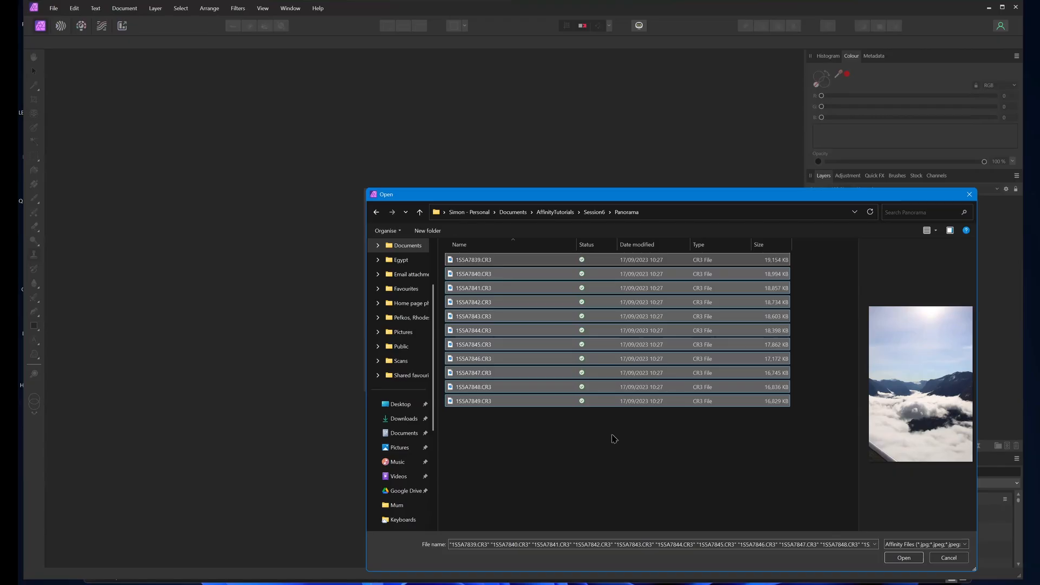
pyautogui.click(903, 558)
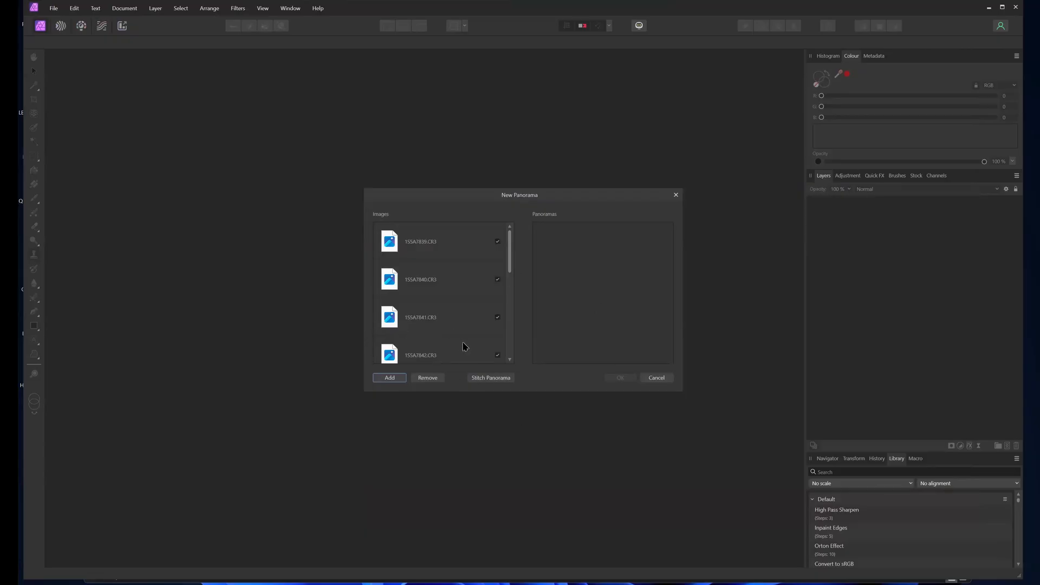
pyautogui.click(499, 382)
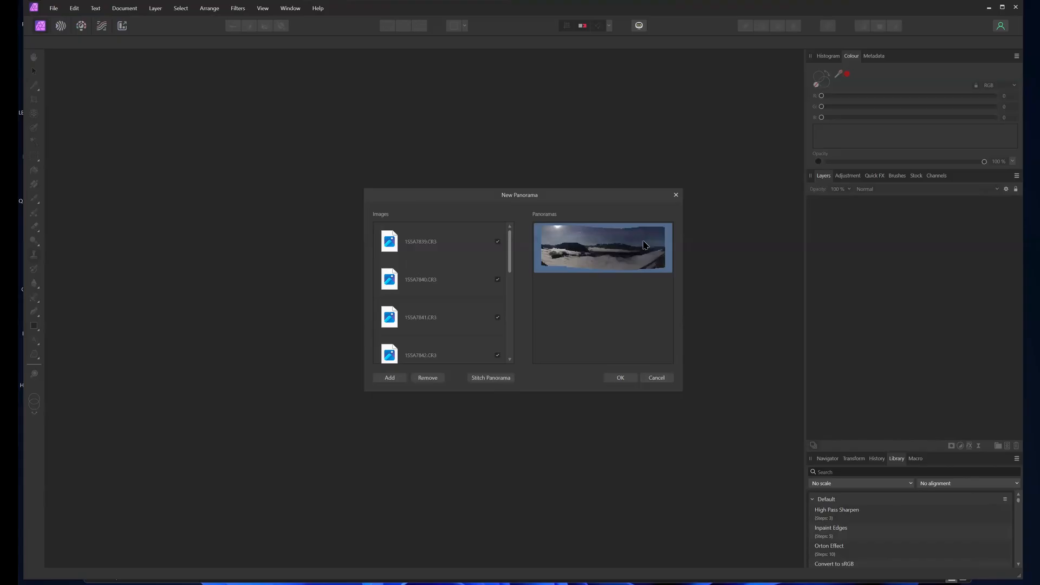
pyautogui.click(622, 379)
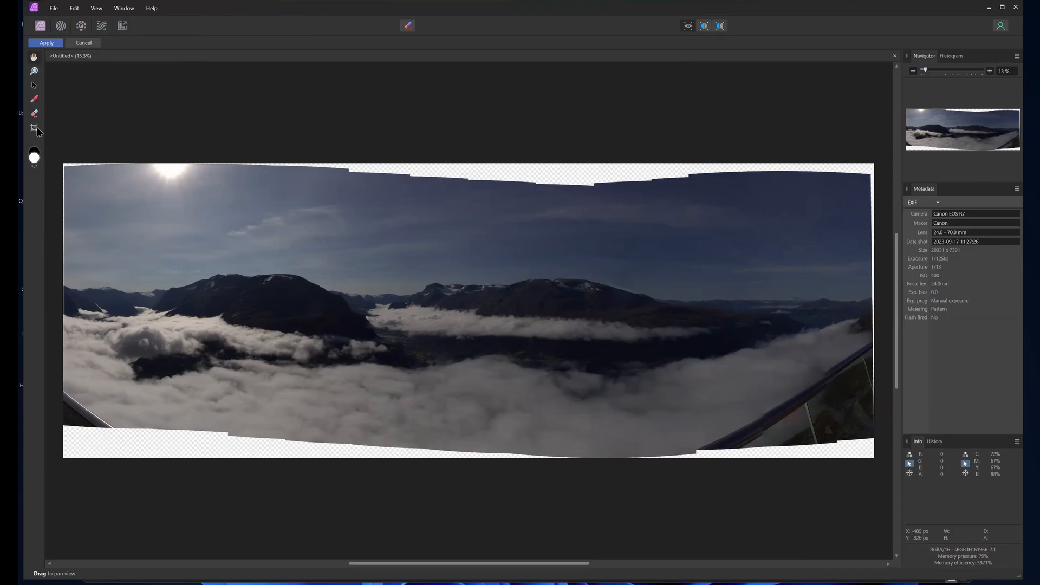
# - Crop the panorama to about 17300 × 6330 px, trimming the side and lower edges and part of the upper edge, and apply the stitch
pyautogui.click(34, 128)
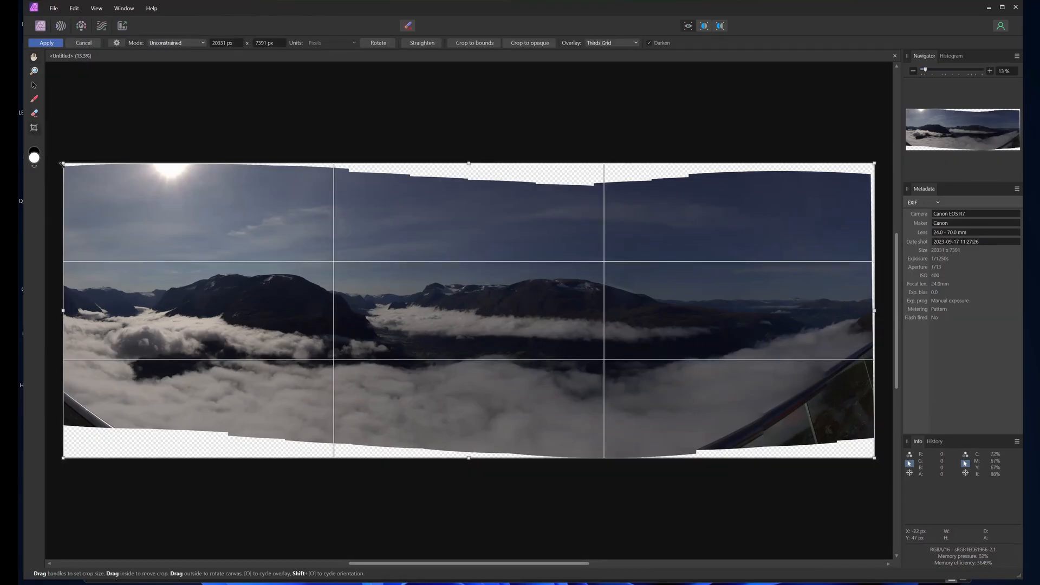
pyautogui.moveTo(62, 173); pyautogui.dragTo(141, 190)
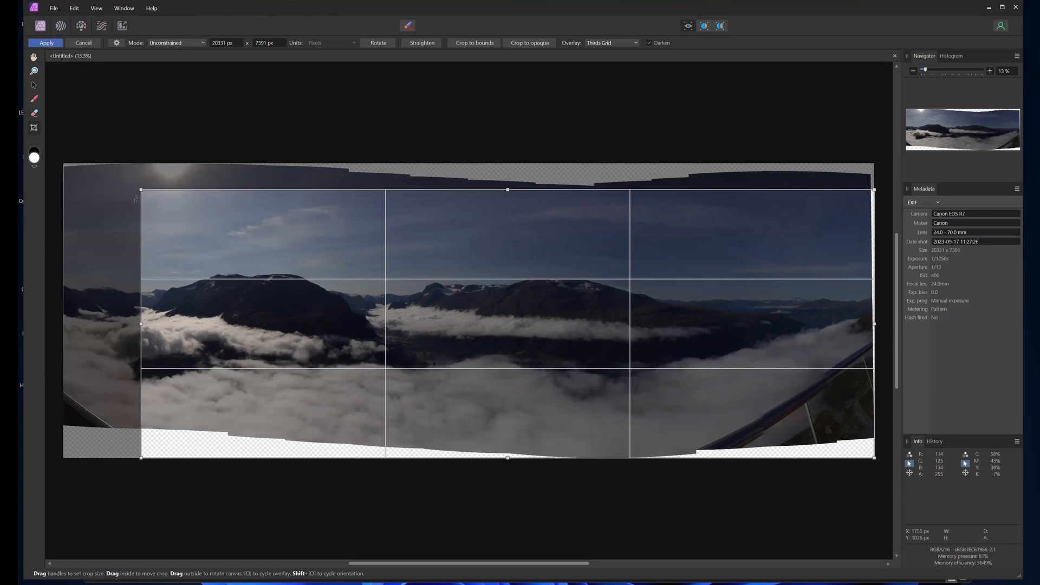
pyautogui.moveTo(140, 189); pyautogui.dragTo(130, 171)
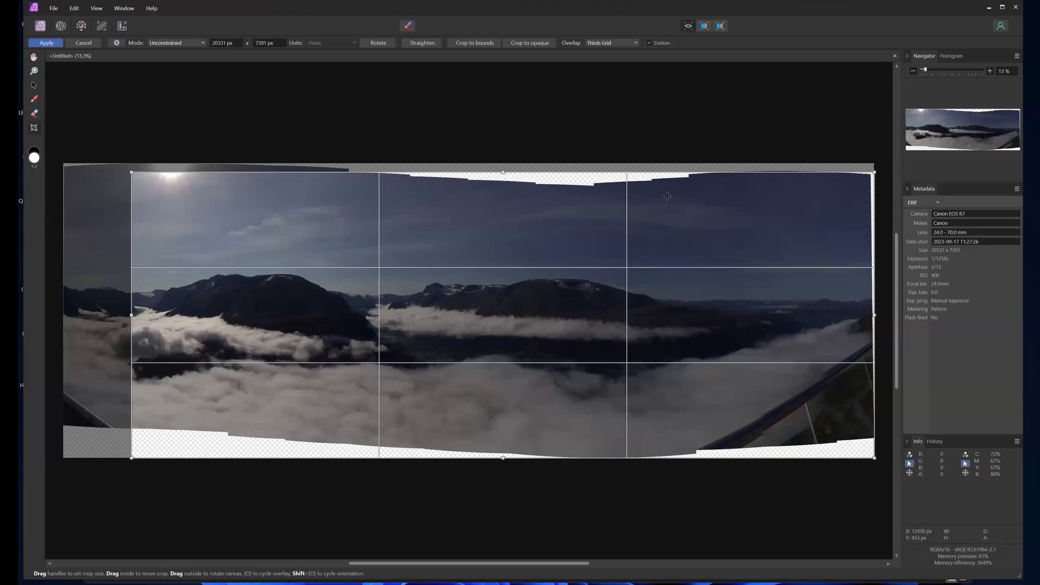
pyautogui.moveTo(873, 457); pyautogui.dragTo(808, 424)
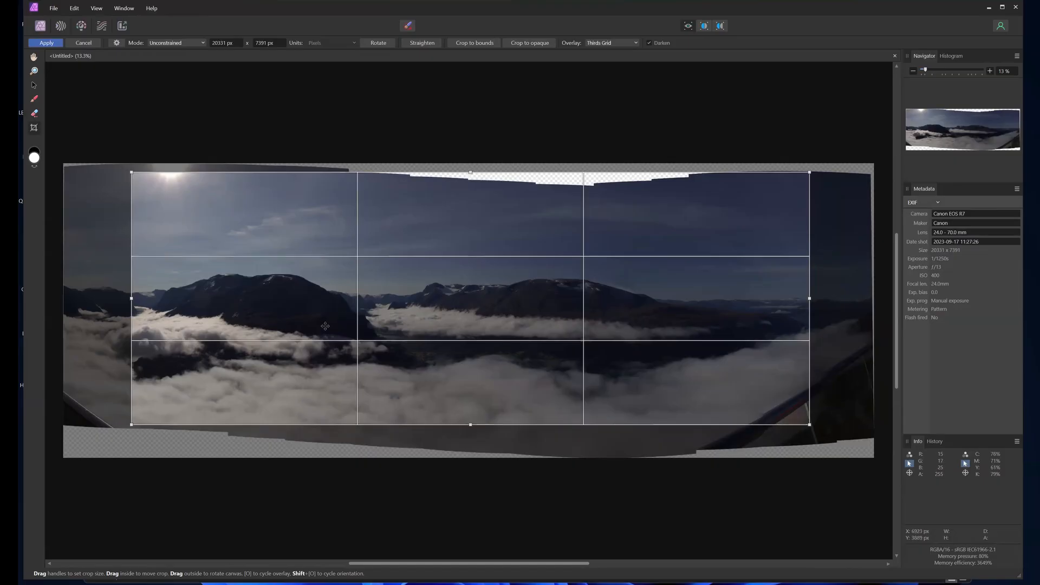
pyautogui.moveTo(126, 299)
pyautogui.mouseDown()
pyautogui.moveTo(114, 300)
pyautogui.moveTo(135, 304)
pyautogui.moveTo(117, 305)
pyautogui.mouseUp()
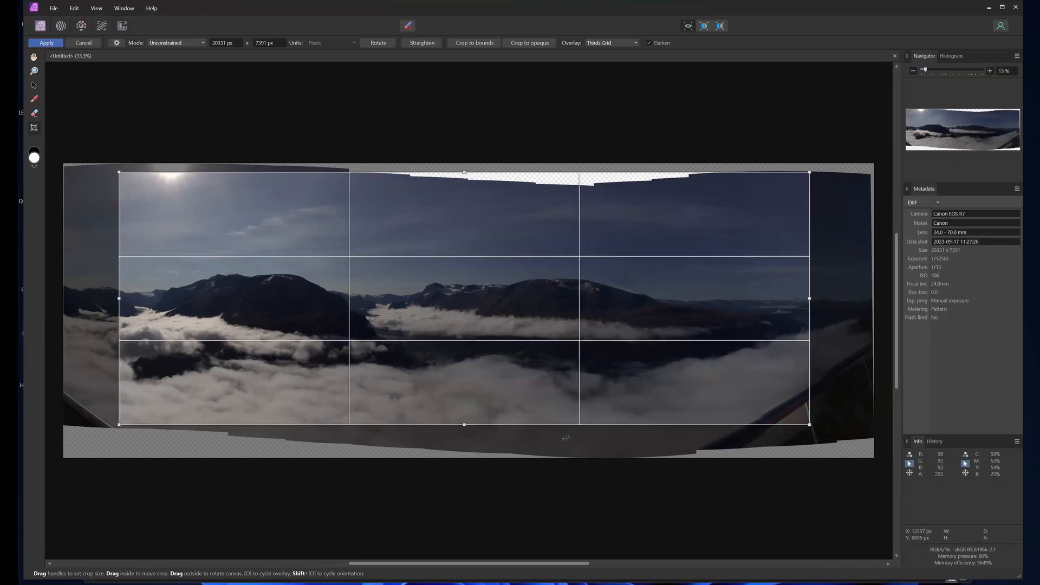
pyautogui.press('Return')
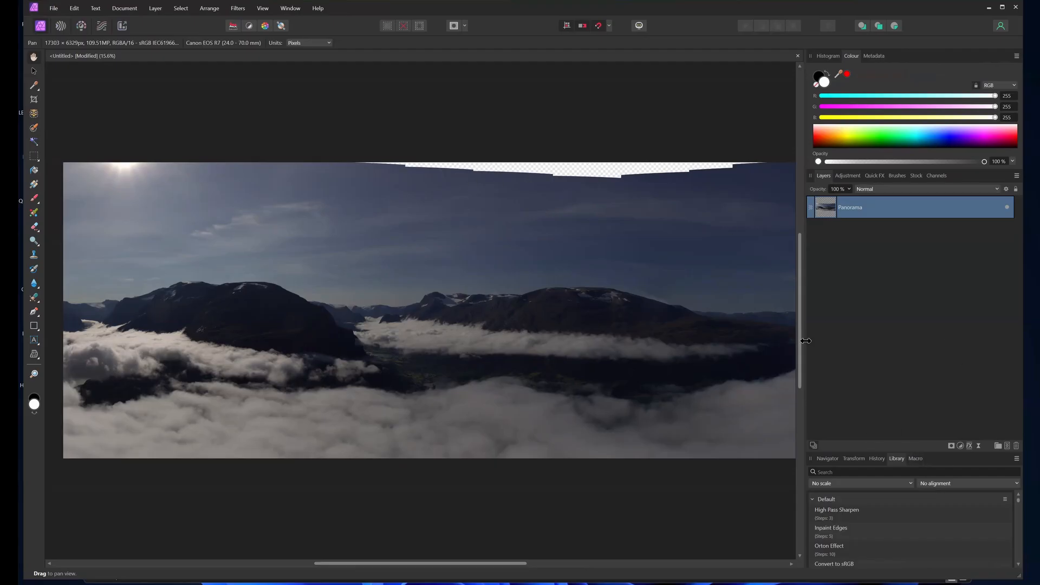
# - Run the Inpaint Edges macro on the Panorama layer to fill the transparent gap along the image's upper edge
pyautogui.click(834, 538)
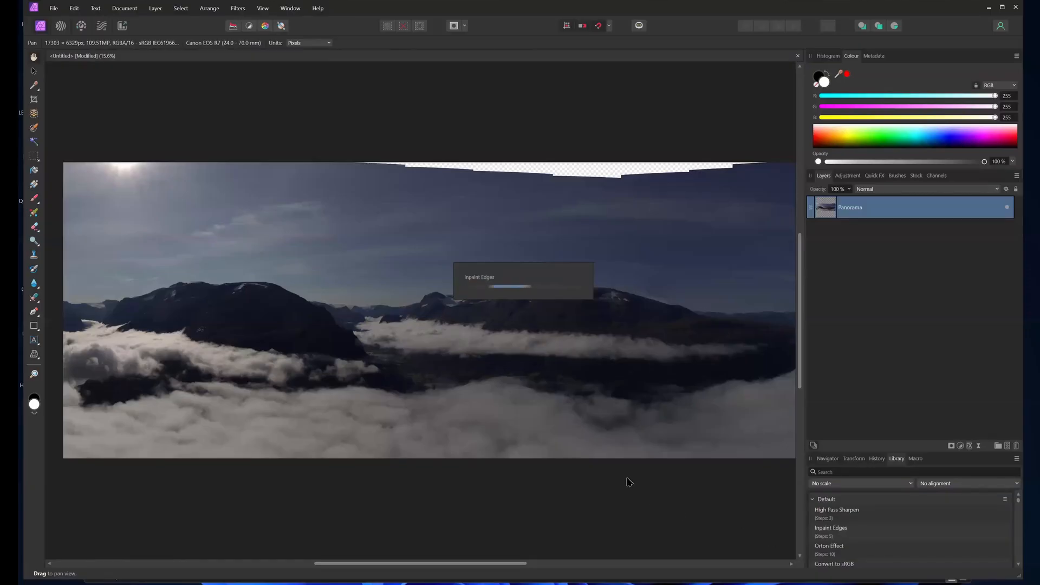
pyautogui.scroll(-2, 468, 368)
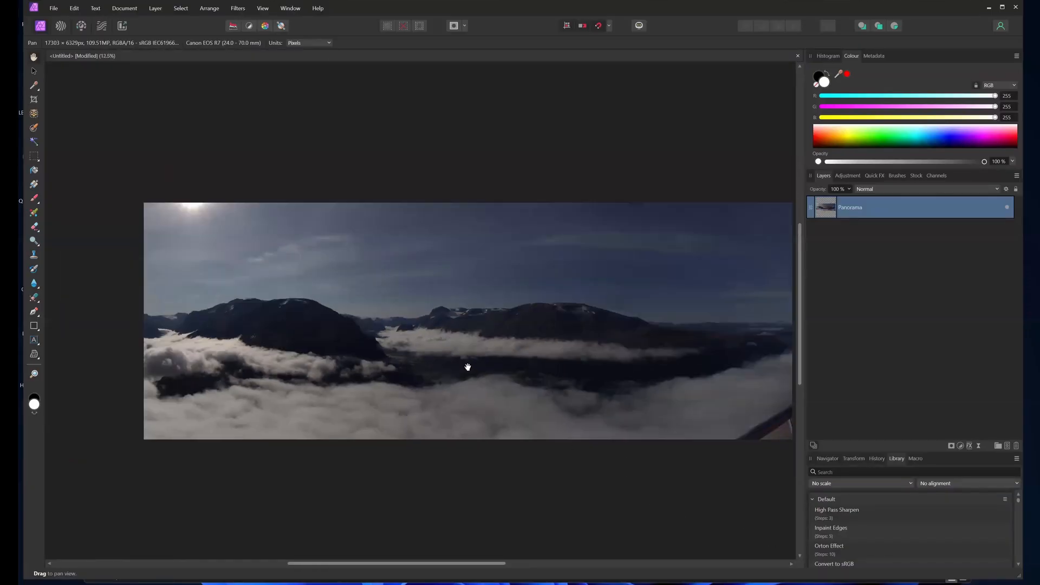
pyautogui.scroll(1, 437, 370)
pyautogui.moveTo(435, 368); pyautogui.dragTo(371, 348)
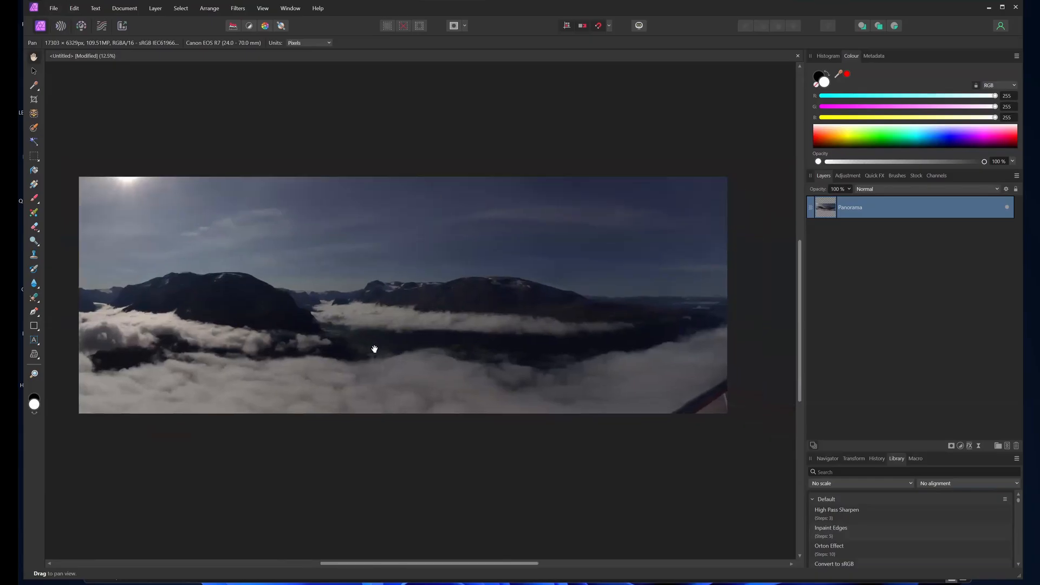
pyautogui.scroll(-1, 371, 348)
pyautogui.scroll(1, 416, 344)
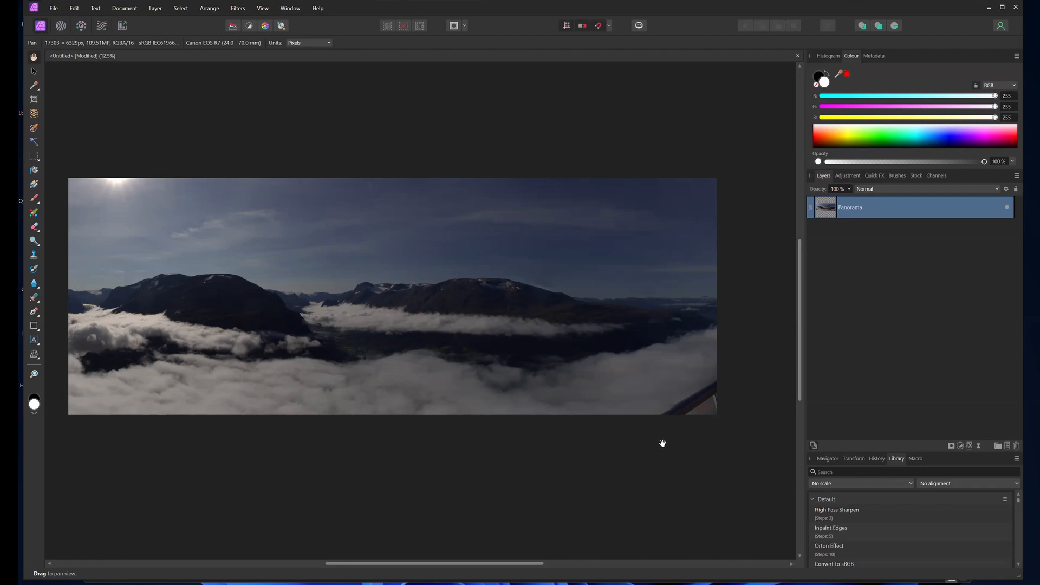
# - Add a new pixel layer and paint out the railing in the panorama's lower-right corner with the Inpainting Brush Tool
pyautogui.scroll(1, 675, 436)
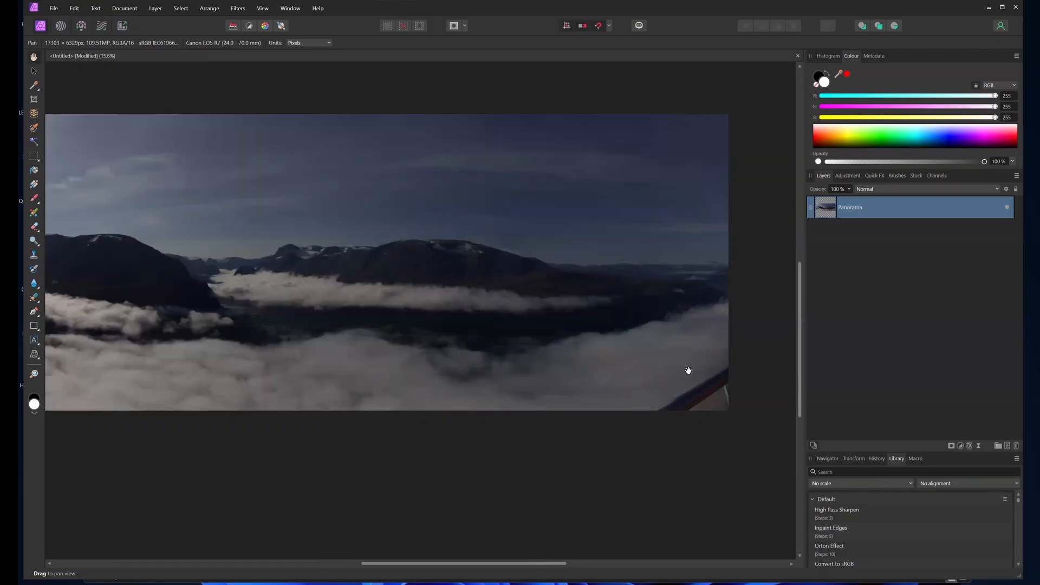
pyautogui.scroll(2, 625, 367)
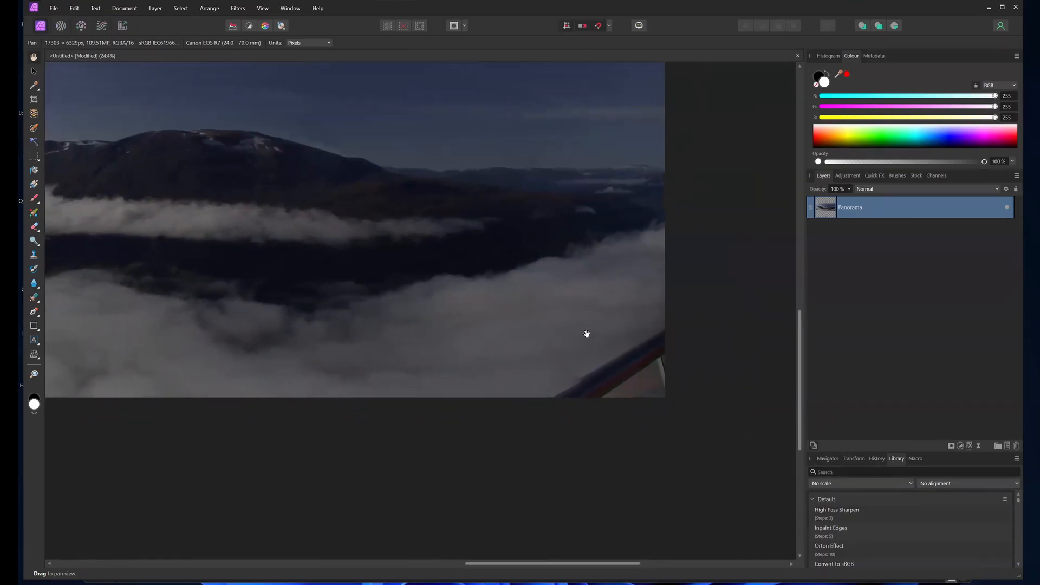
pyautogui.scroll(-1, 586, 334)
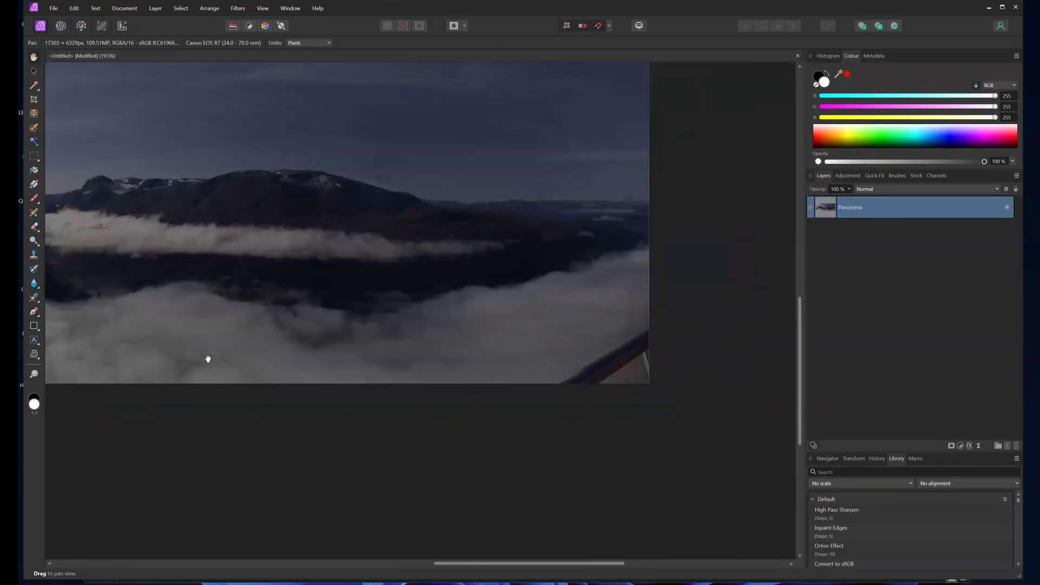
pyautogui.click(1008, 446)
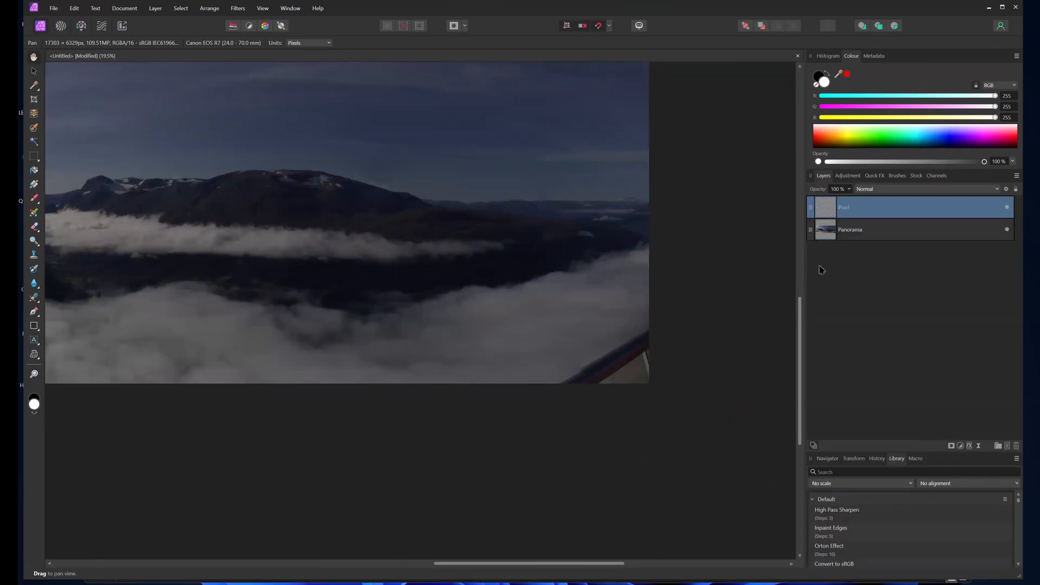
pyautogui.click(33, 299)
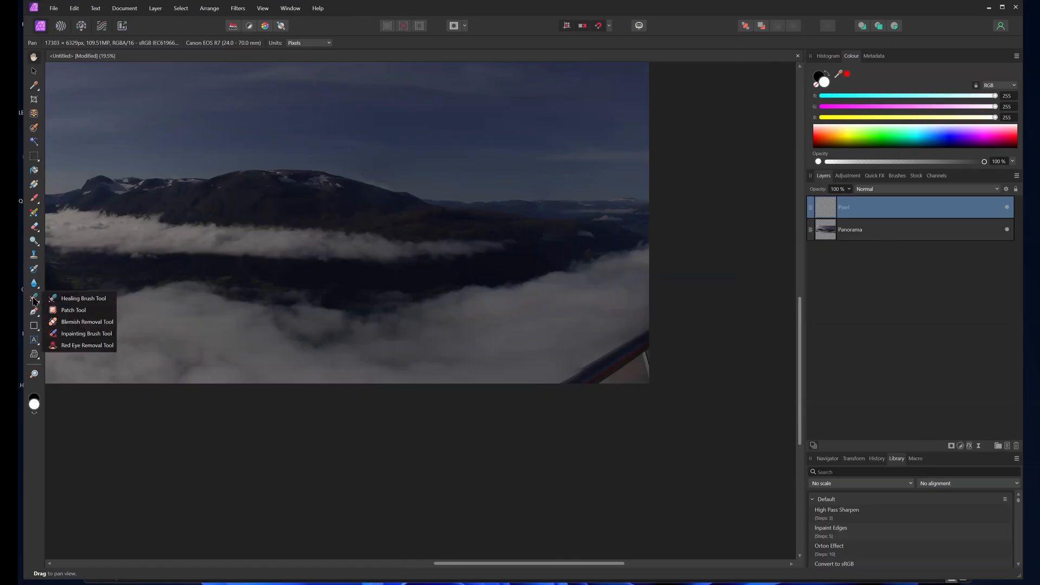
pyautogui.click(80, 336)
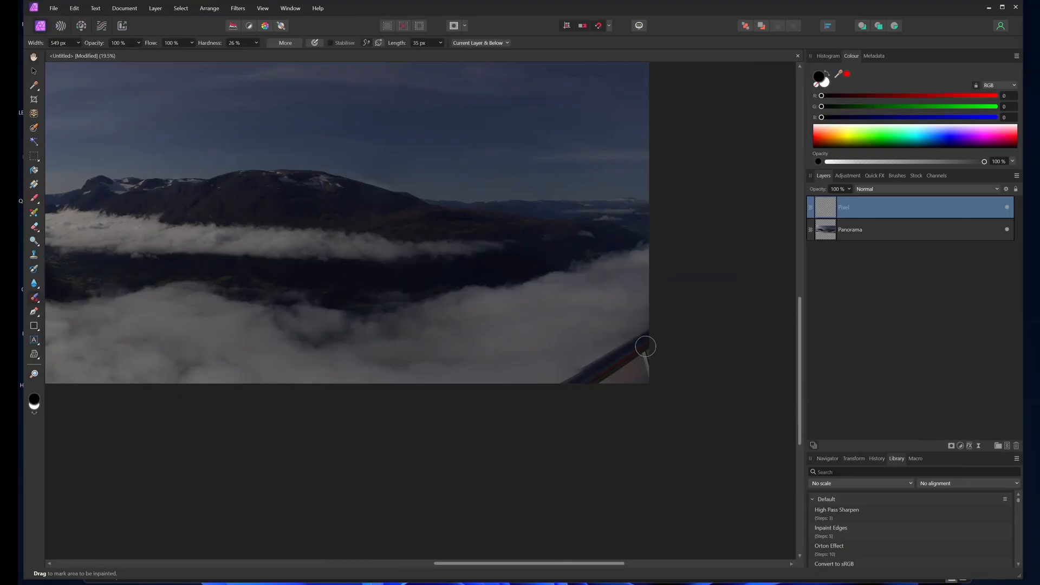
pyautogui.moveTo(557, 379)
pyautogui.mouseDown()
pyautogui.moveTo(669, 316)
pyautogui.moveTo(557, 394)
pyautogui.moveTo(666, 331)
pyautogui.moveTo(569, 408)
pyautogui.moveTo(662, 348)
pyautogui.moveTo(628, 383)
pyautogui.moveTo(636, 350)
pyautogui.moveTo(657, 388)
pyautogui.moveTo(653, 336)
pyautogui.moveTo(535, 391)
pyautogui.moveTo(664, 320)
pyautogui.moveTo(708, 308)
pyautogui.mouseUp()
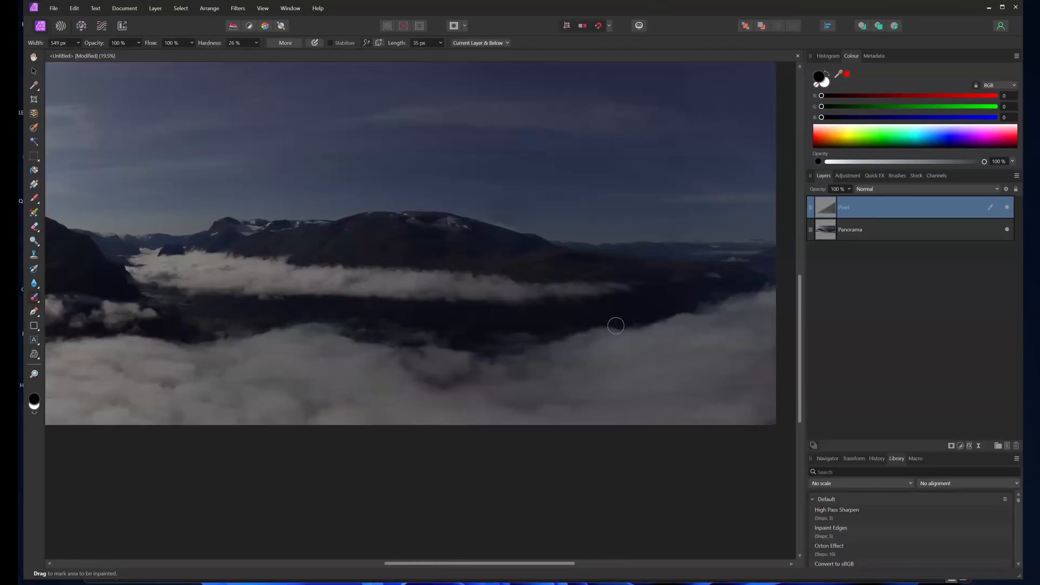
# - Examine the retouched panorama as a whole and the fine detail of the valley waterfront beside the cloud edge
pyautogui.scroll(-4, 616, 325)
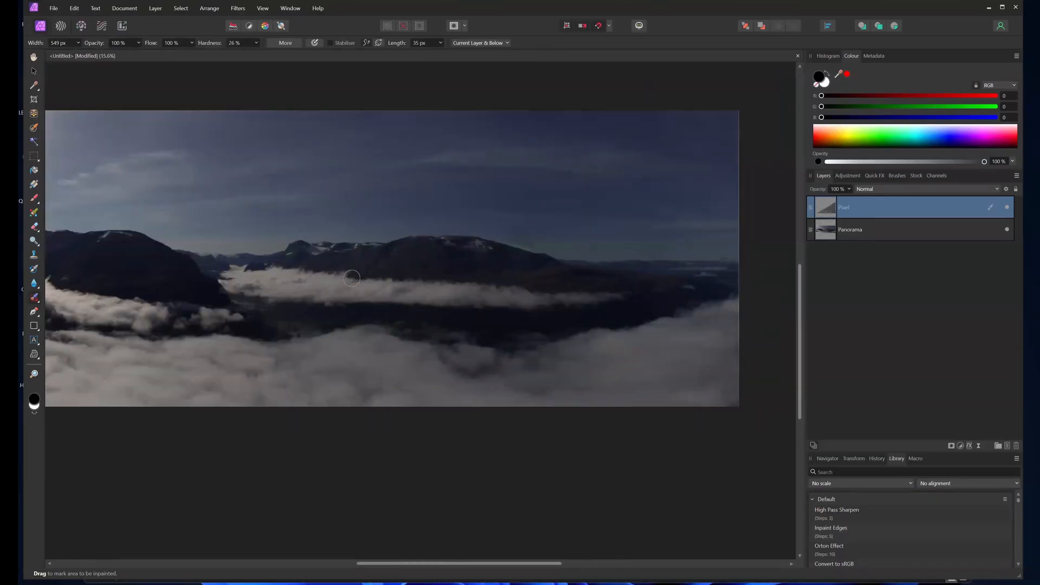
pyautogui.scroll(2, 437, 307)
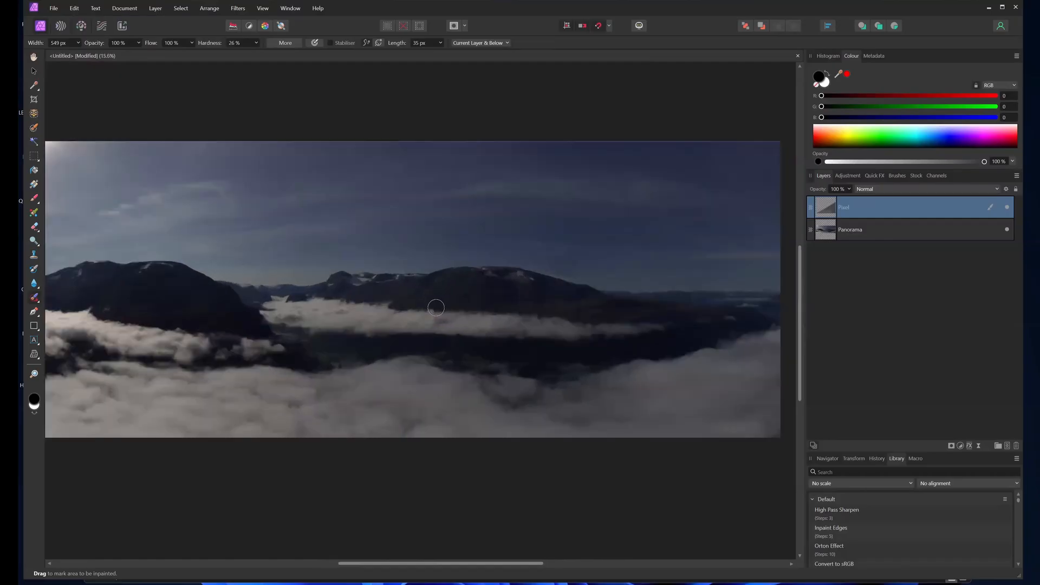
pyautogui.scroll(-1, 434, 305)
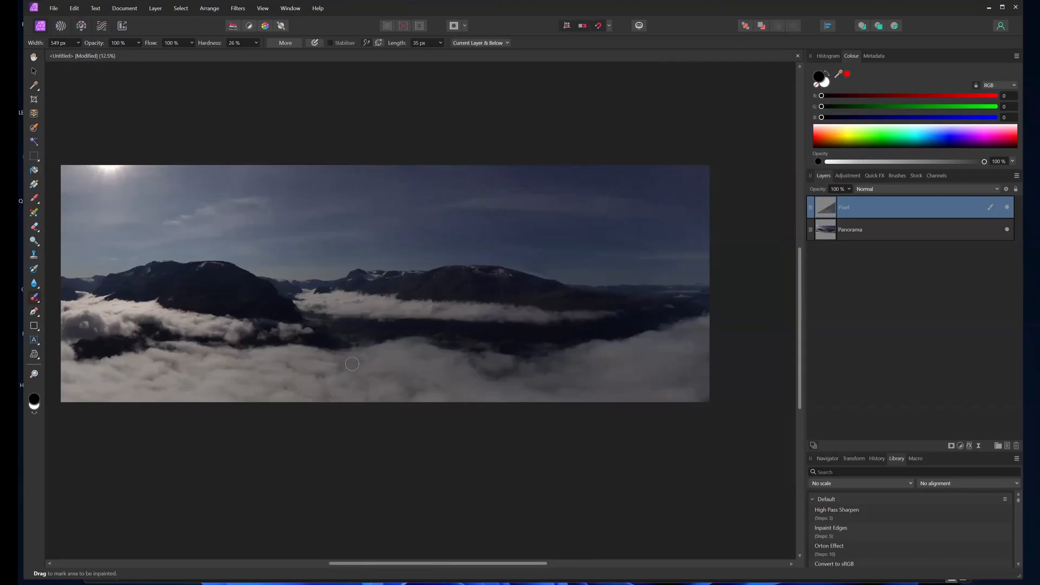
pyautogui.scroll(6, 349, 359)
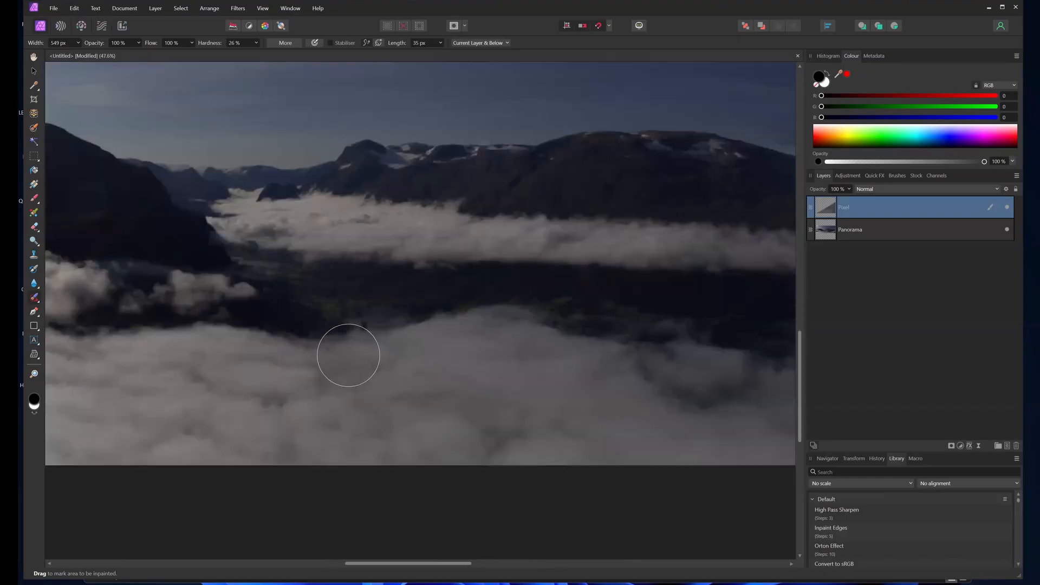
pyautogui.scroll(4, 352, 377)
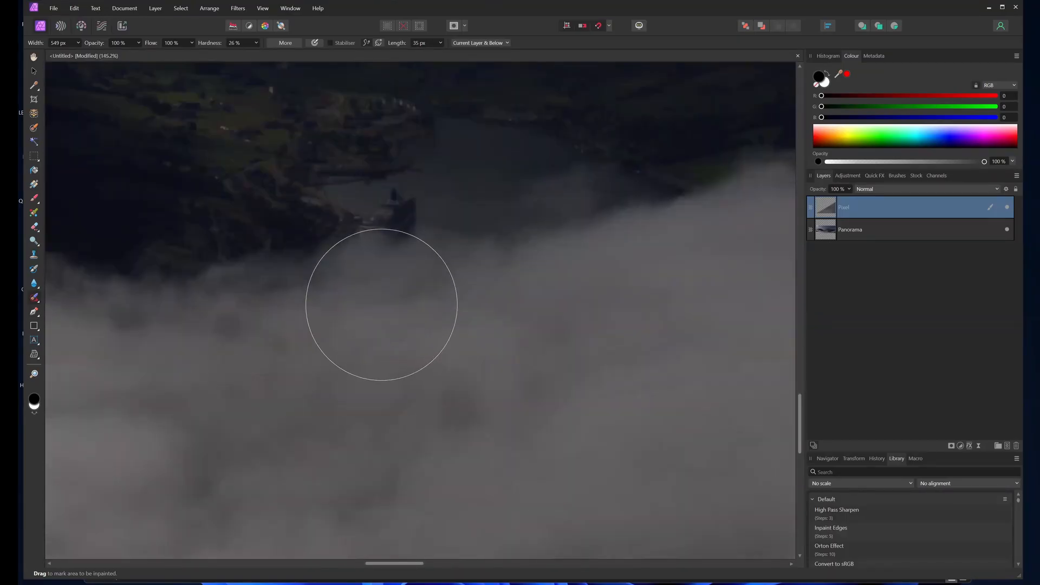
pyautogui.scroll(1, 392, 369)
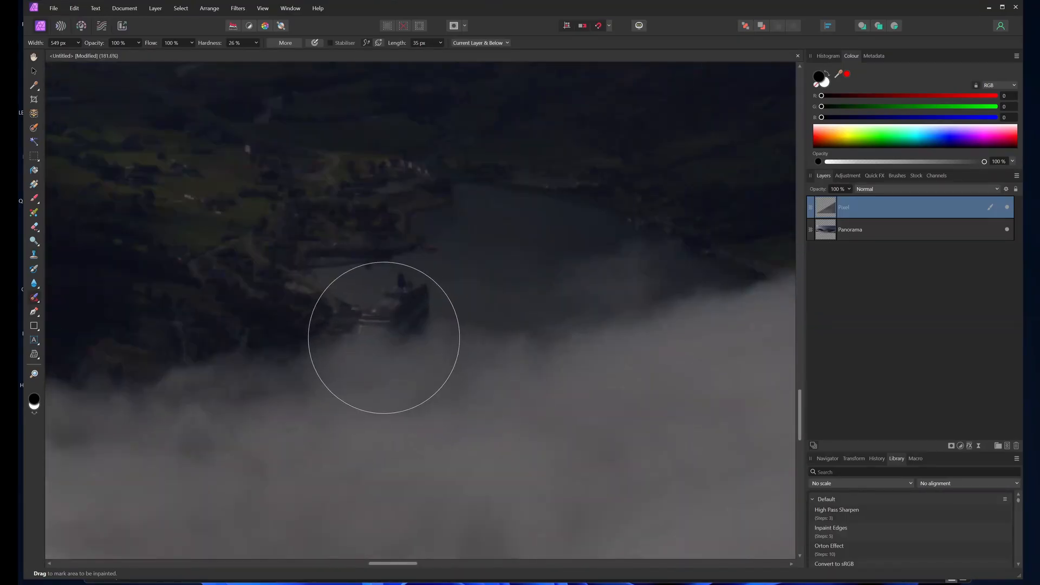
pyautogui.scroll(1, 382, 322)
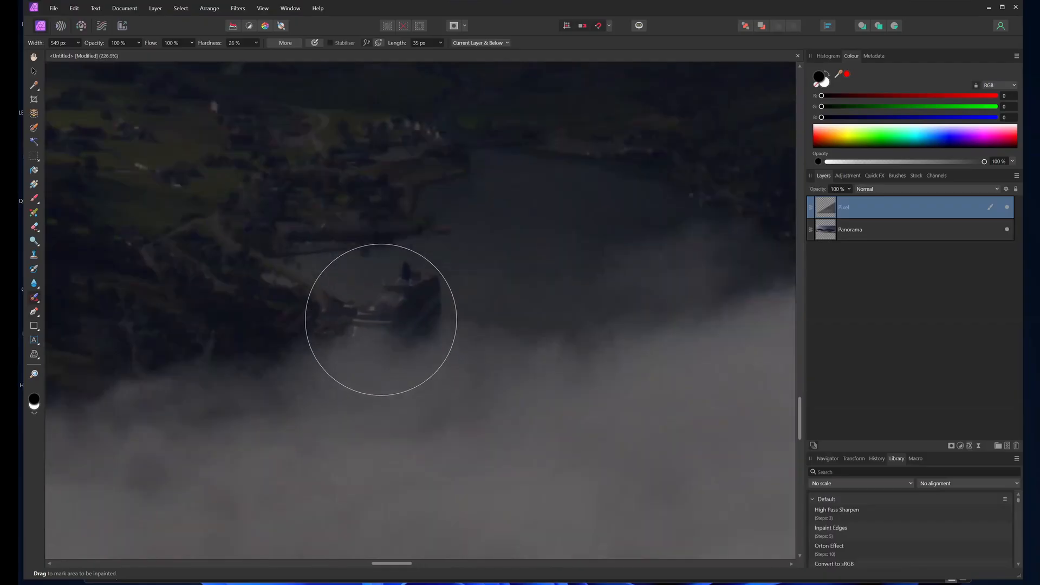
pyautogui.scroll(-10, 380, 321)
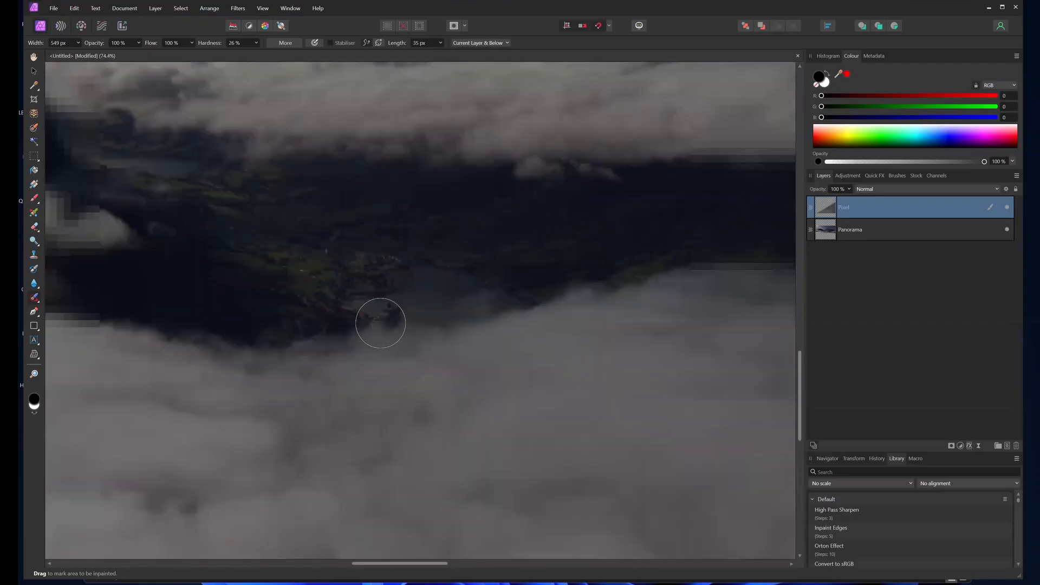
# - Try a live Denoise filter on the Pixel layer with Colours at 38% and Luminance at 41%
pyautogui.scroll(-3, 380, 323)
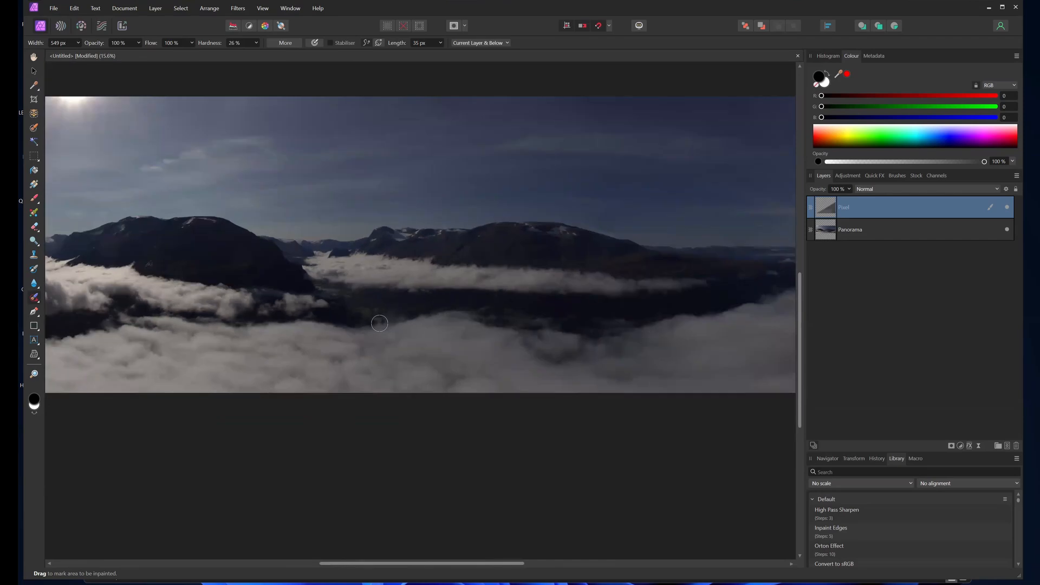
pyautogui.scroll(16, 377, 323)
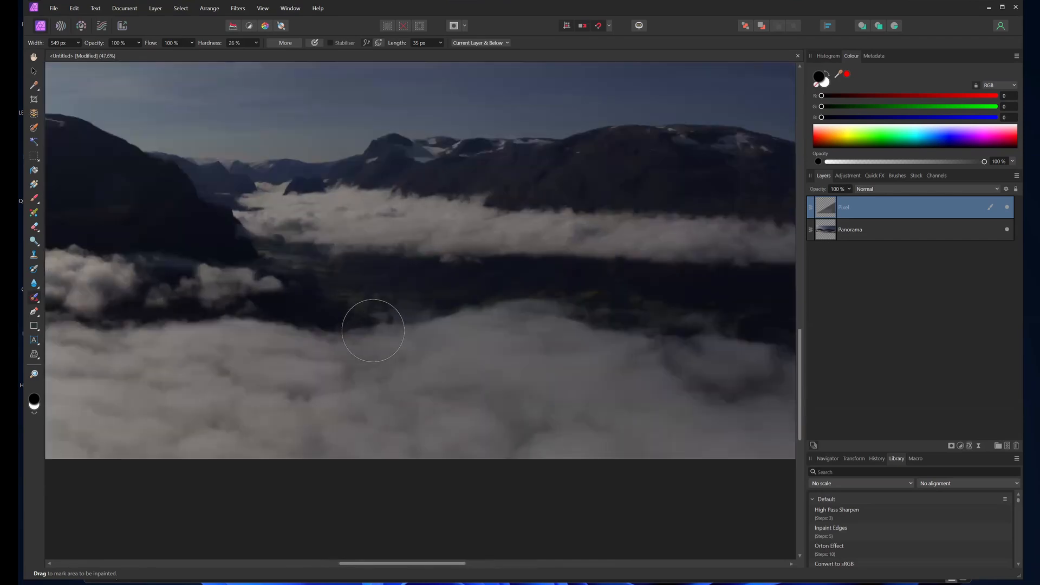
pyautogui.moveTo(412, 374); pyautogui.dragTo(339, 425)
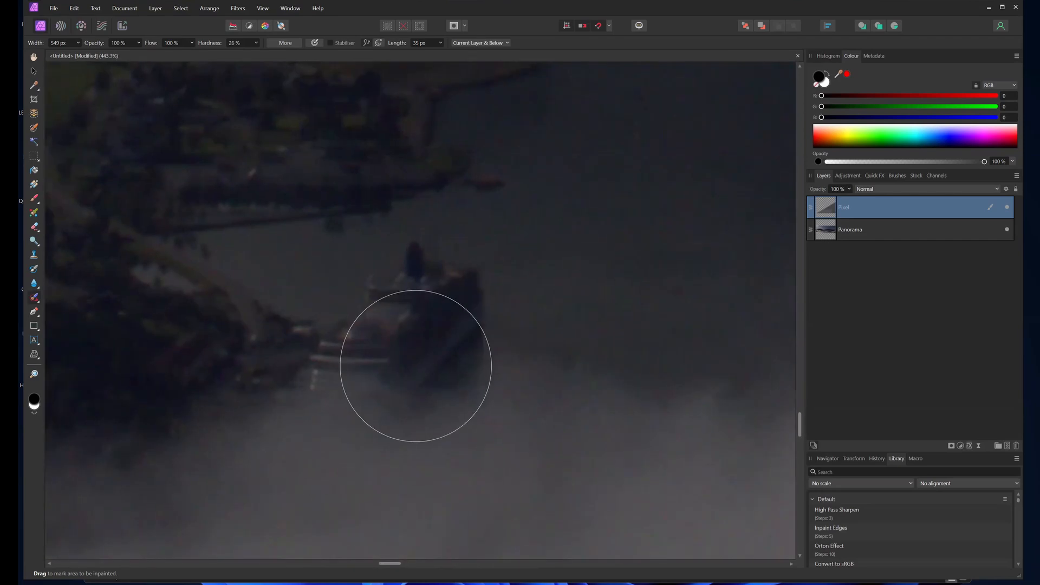
pyautogui.moveTo(381, 342); pyautogui.dragTo(329, 367)
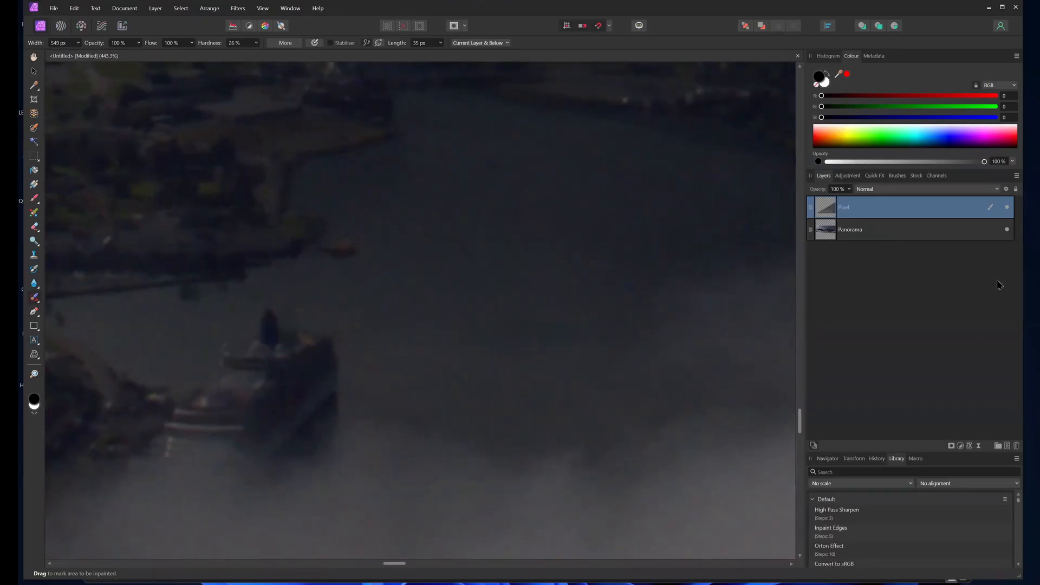
pyautogui.click(979, 447)
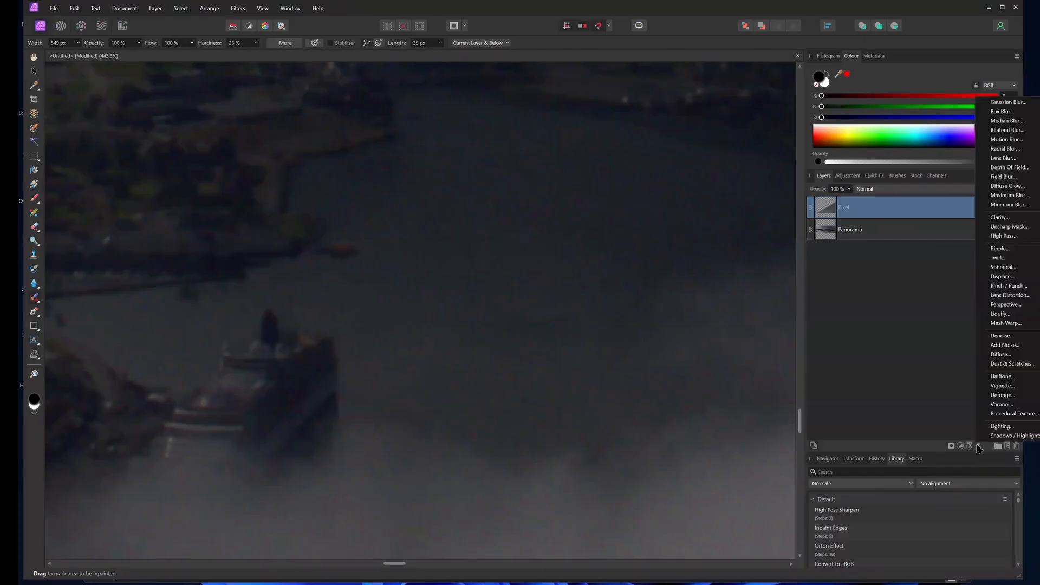
pyautogui.click(1011, 337)
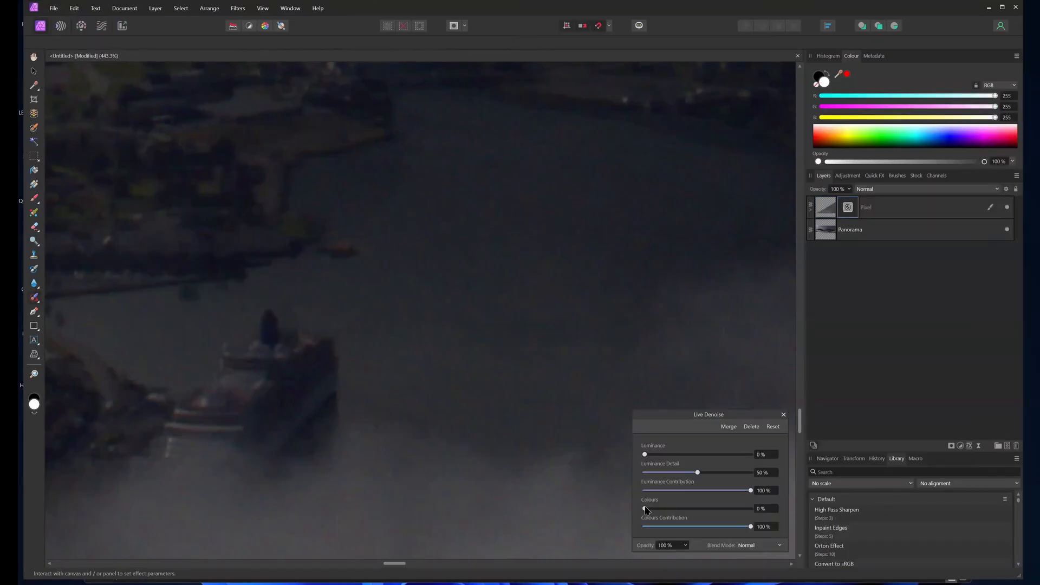
pyautogui.moveTo(648, 509); pyautogui.dragTo(686, 509)
pyautogui.moveTo(646, 457); pyautogui.dragTo(691, 461)
pyautogui.scroll(-4, 488, 394)
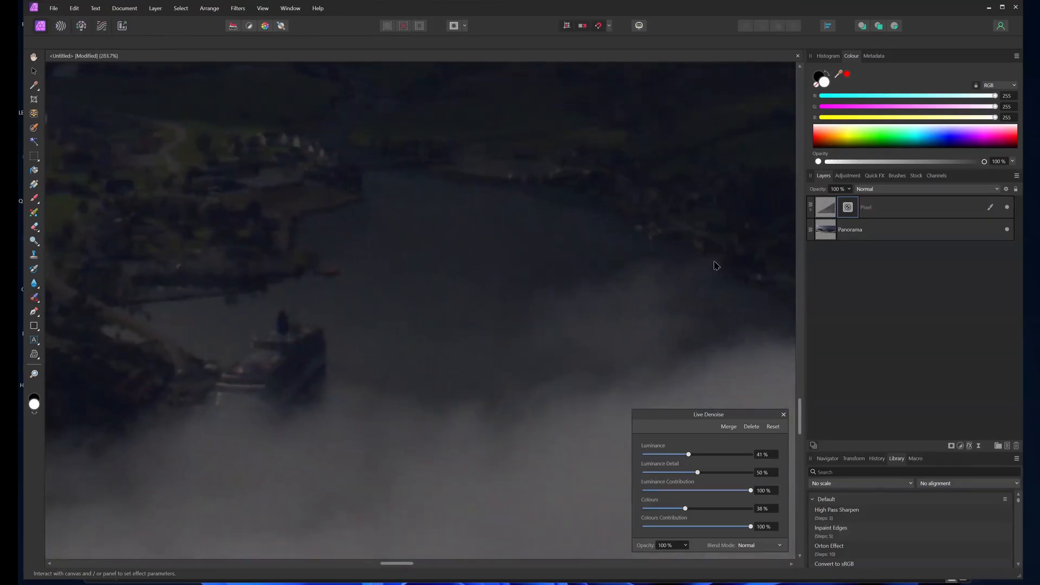
# - Delete the live Denoise filter from the Pixel layer
pyautogui.click(827, 230)
pyautogui.press('j')
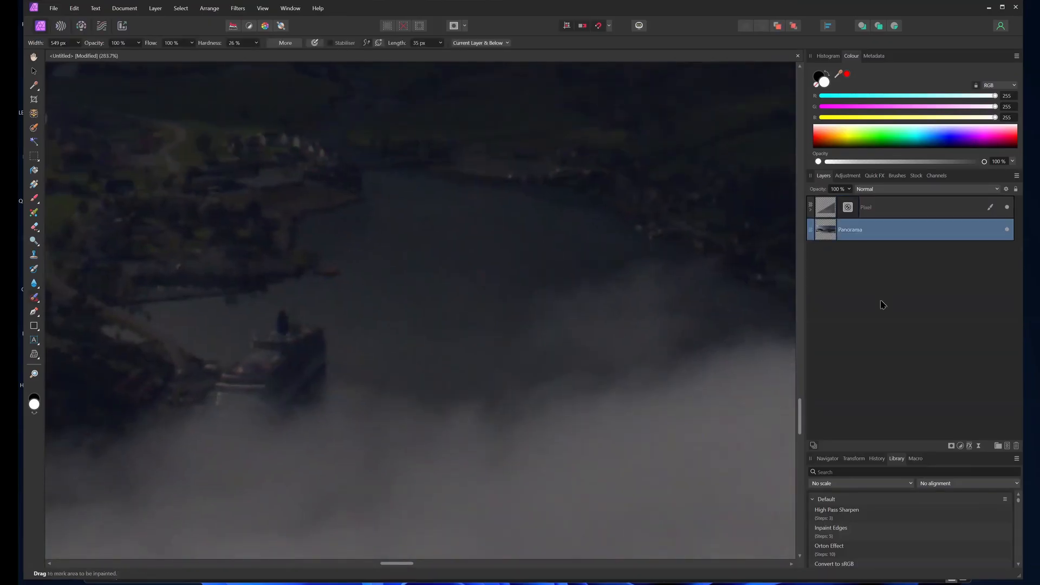
pyautogui.click(928, 214)
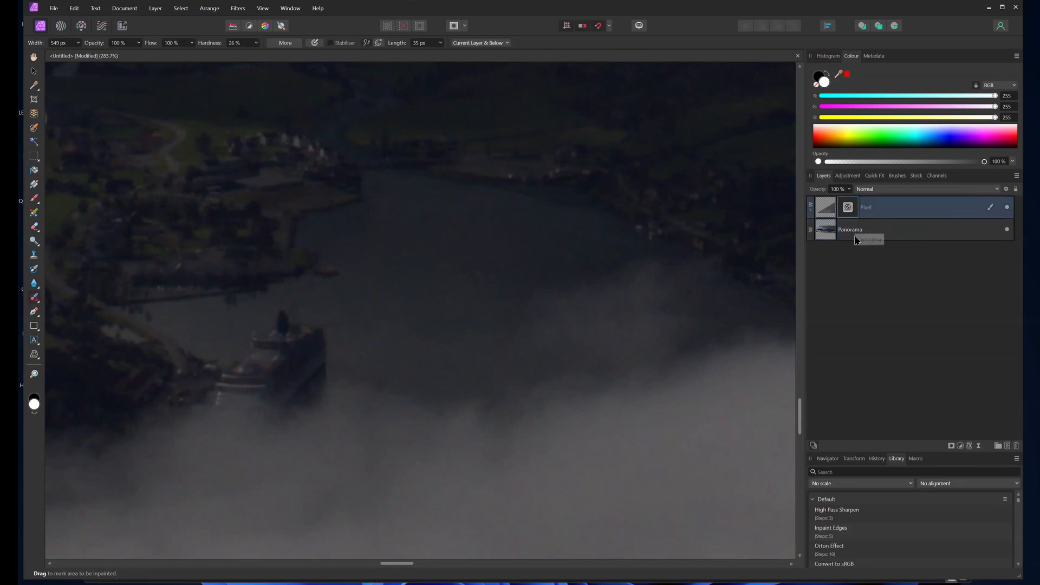
pyautogui.press('Delete')
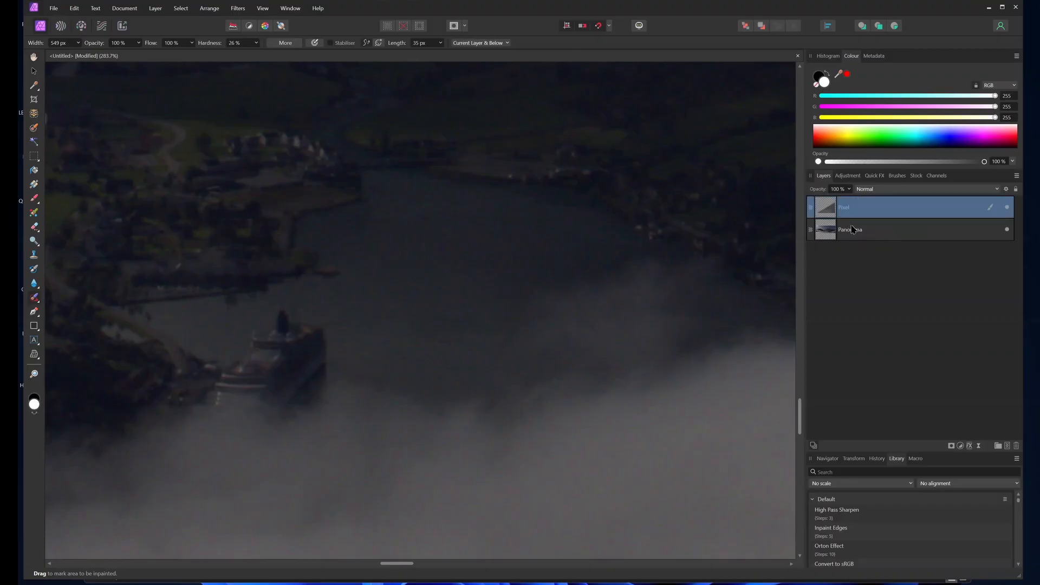
# - Add a live Denoise filter to the Panorama layer and set Colours to 28%
pyautogui.click(828, 232)
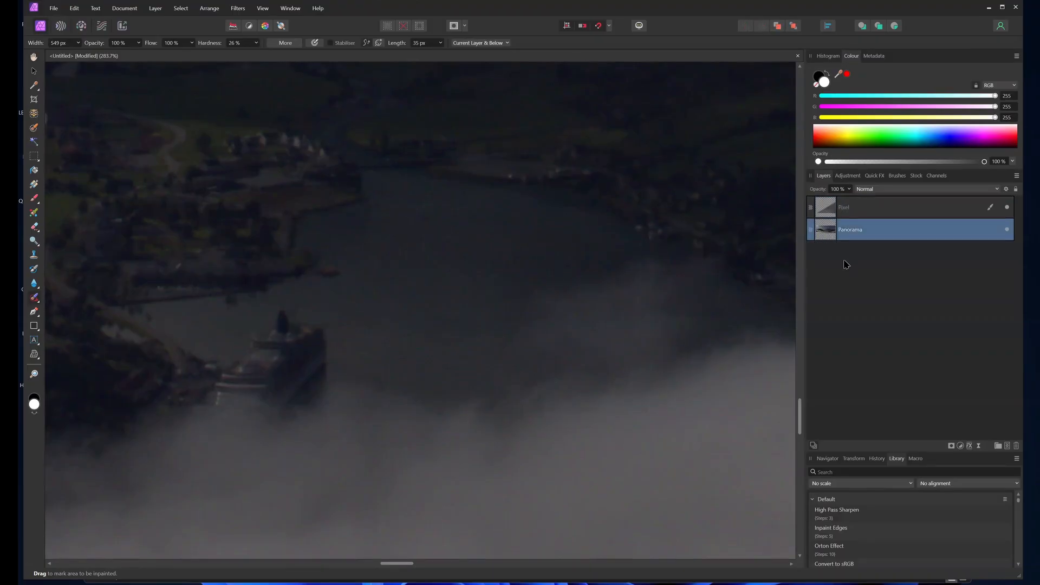
pyautogui.click(979, 446)
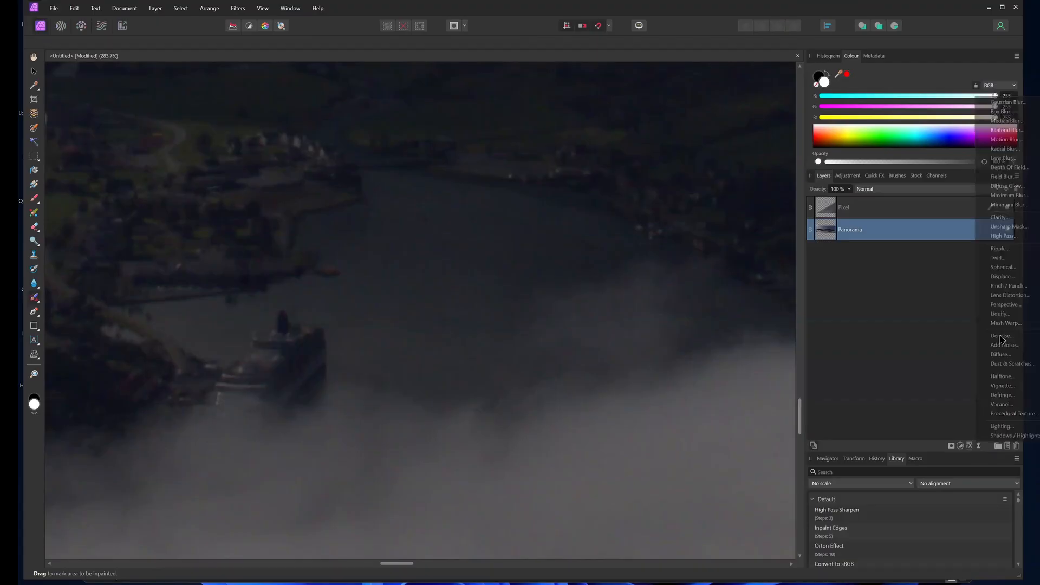
pyautogui.click(1002, 336)
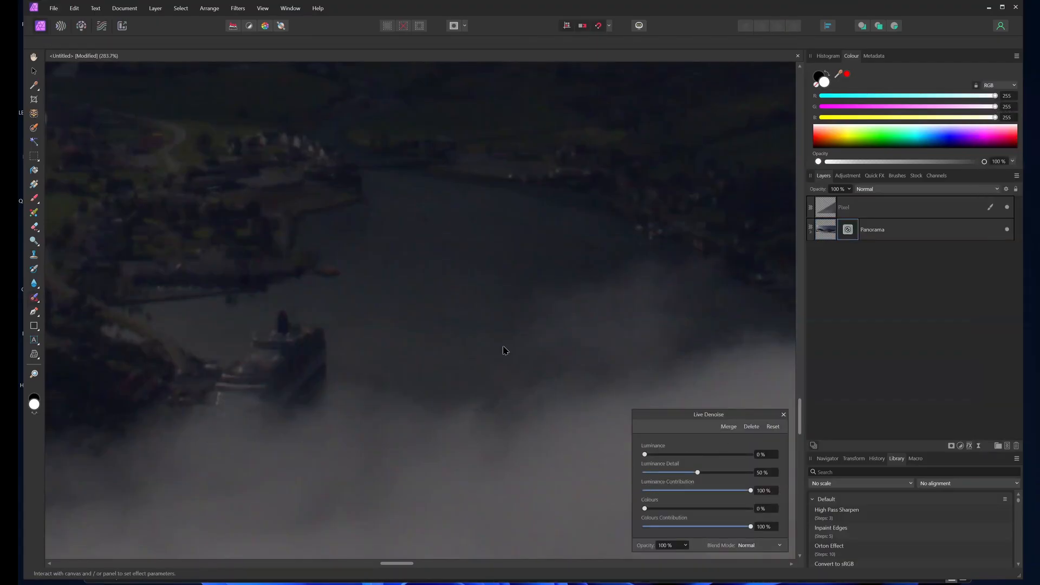
pyautogui.scroll(4, 504, 350)
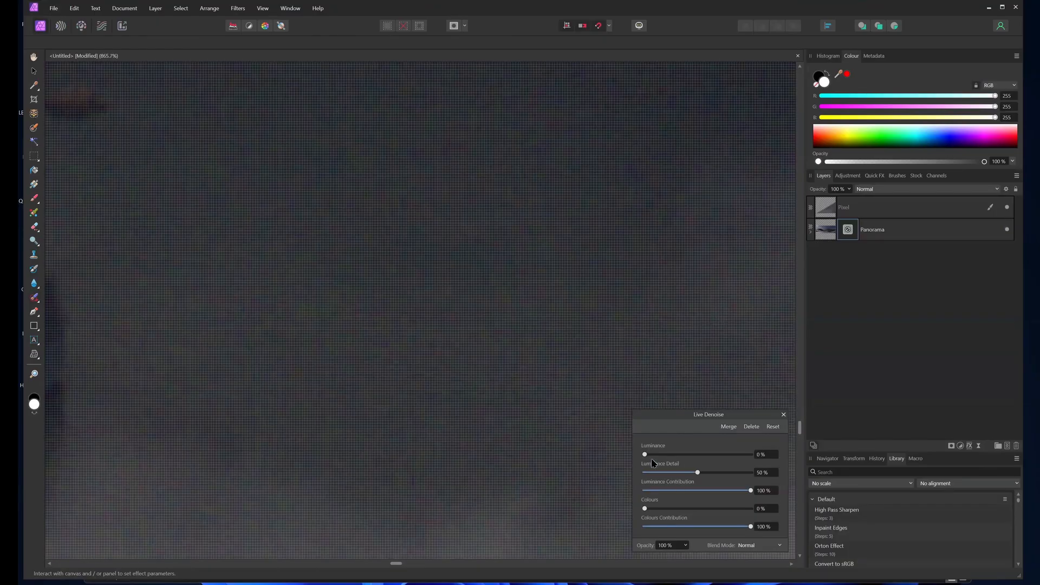
pyautogui.moveTo(657, 508); pyautogui.dragTo(675, 509)
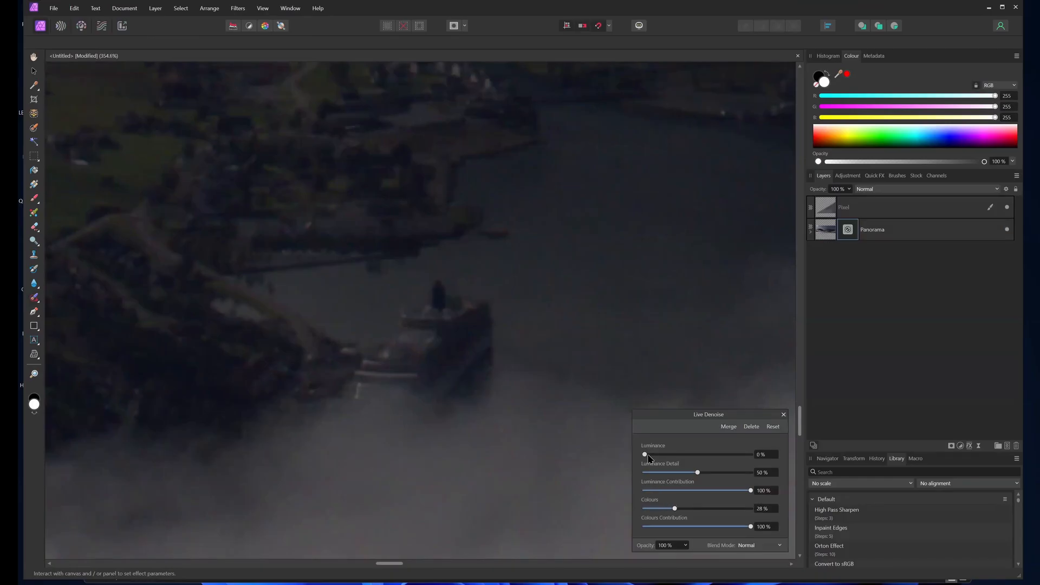
# - Set the Panorama layer's Denoise Luminance to 31%, check the whole image and close the filter settings
pyautogui.moveTo(646, 455); pyautogui.dragTo(706, 461)
pyautogui.moveTo(705, 458); pyautogui.dragTo(691, 460)
pyautogui.moveTo(691, 454); pyautogui.dragTo(678, 454)
pyautogui.scroll(-10, 549, 304)
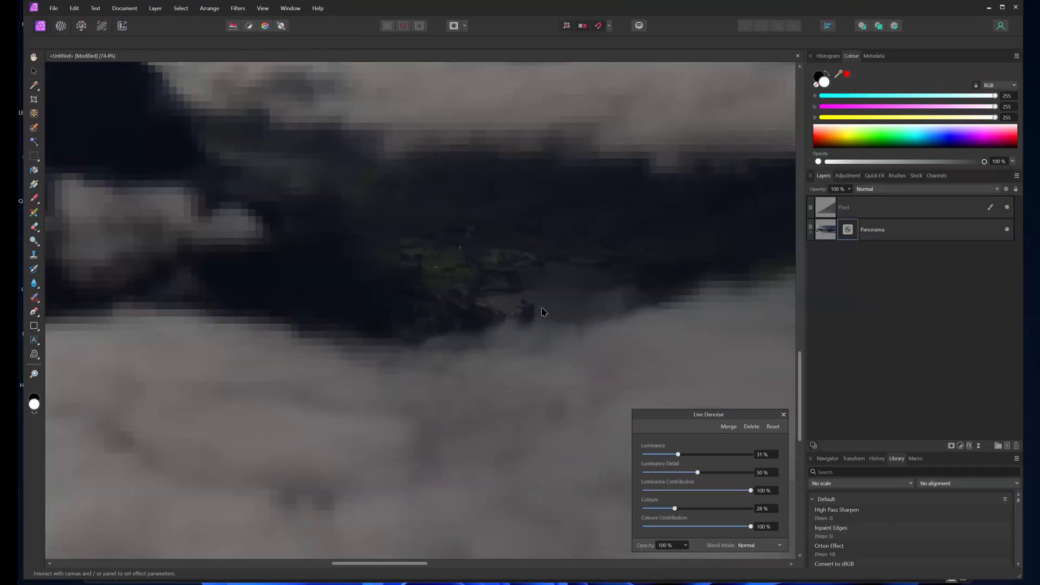
pyautogui.scroll(-2, 548, 347)
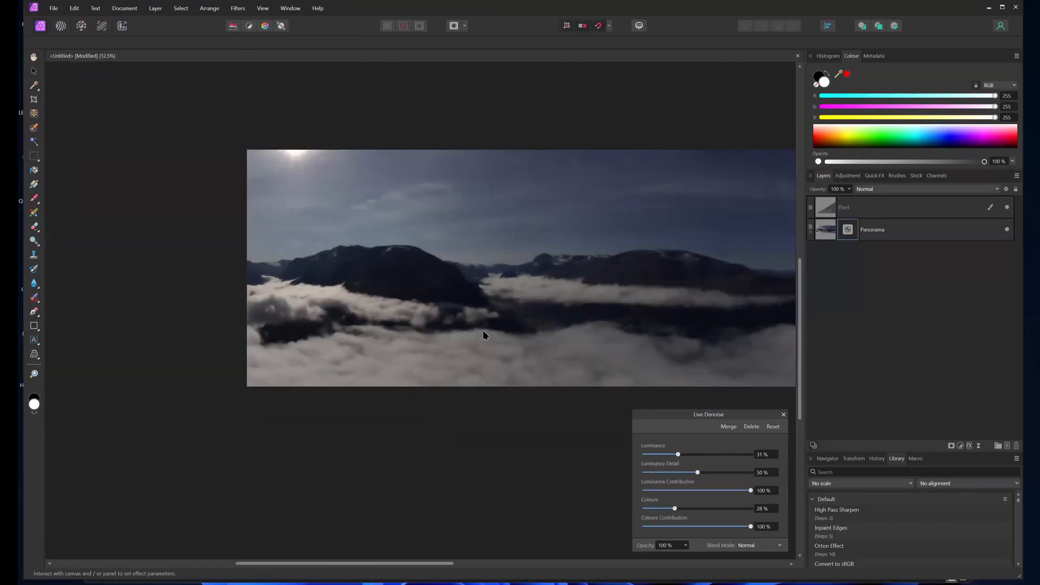
pyautogui.scroll(2, 421, 332)
pyautogui.scroll(-1, 421, 333)
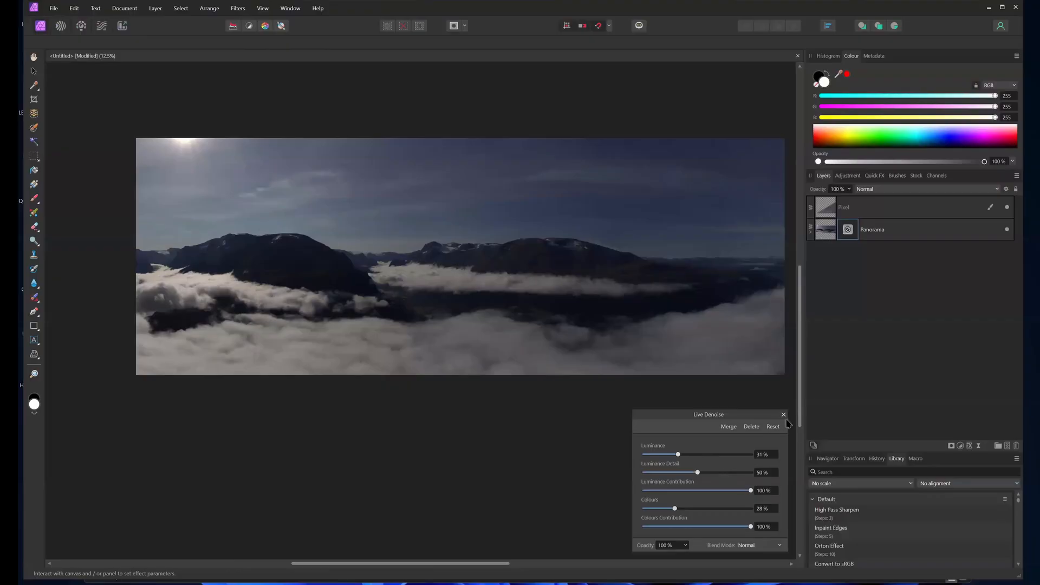
pyautogui.press('j')
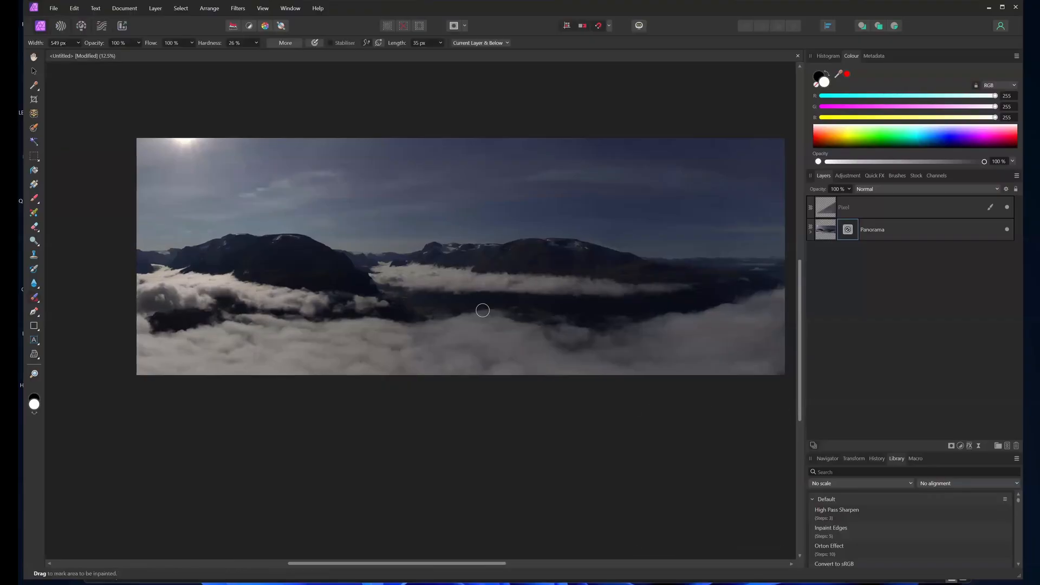
# - Add a Vibrance adjustment above the Panorama layer and boost the image's colours, judging by the green valley areas
pyautogui.moveTo(482, 309); pyautogui.dragTo(489, 319)
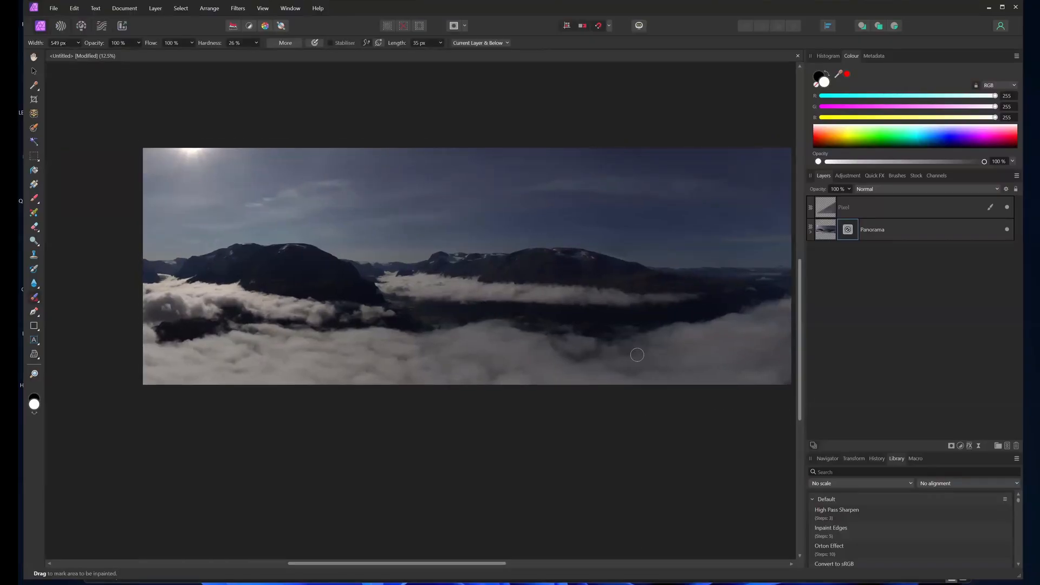
pyautogui.click(979, 446)
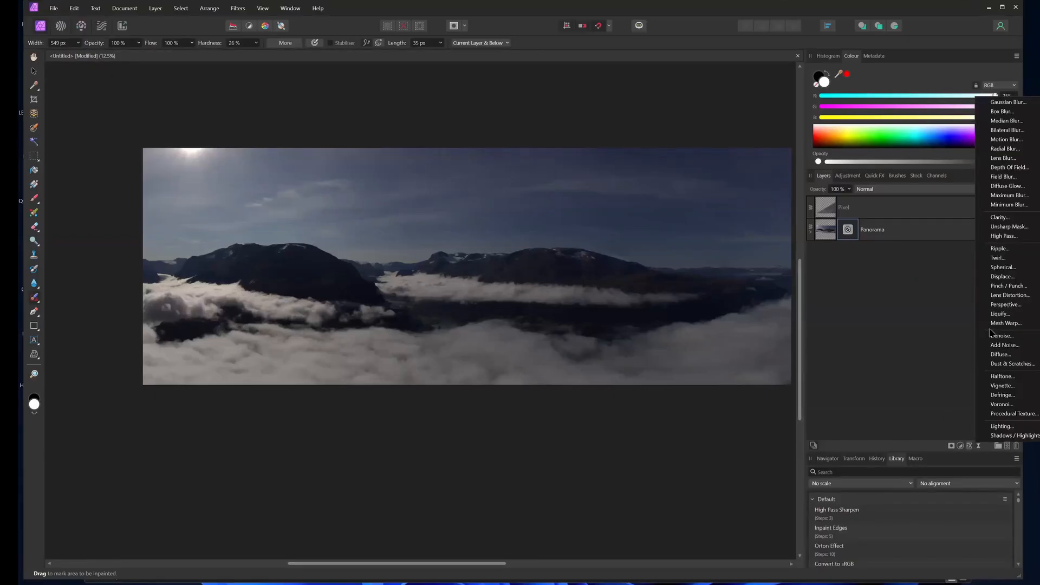
pyautogui.click(961, 447)
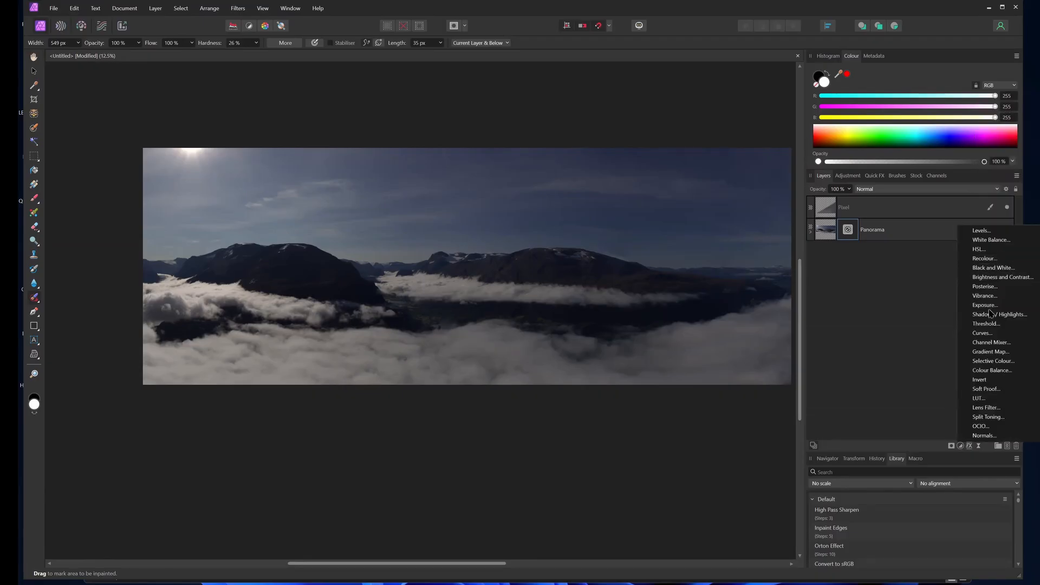
pyautogui.click(987, 297)
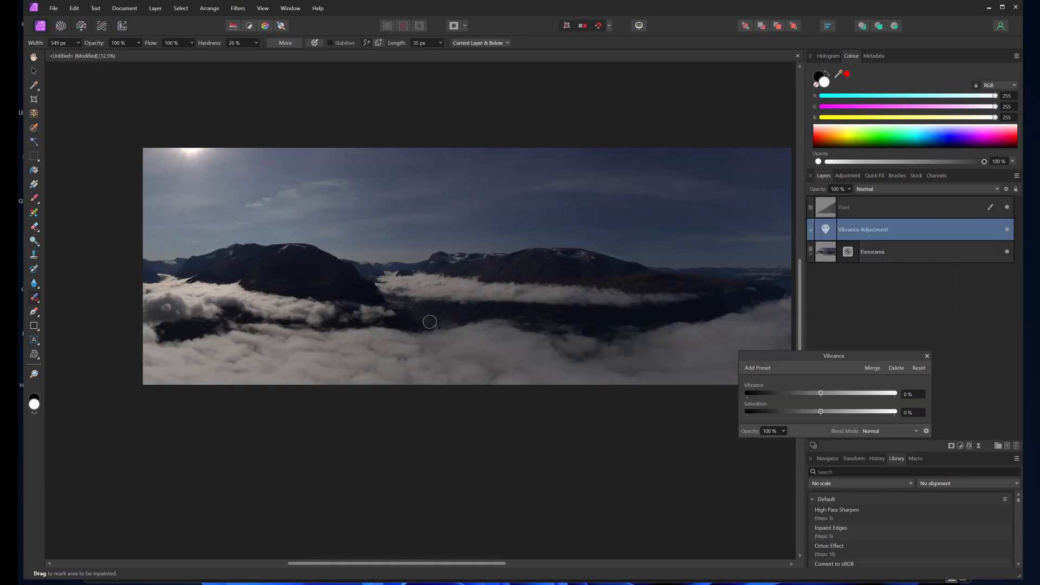
pyautogui.scroll(8, 430, 322)
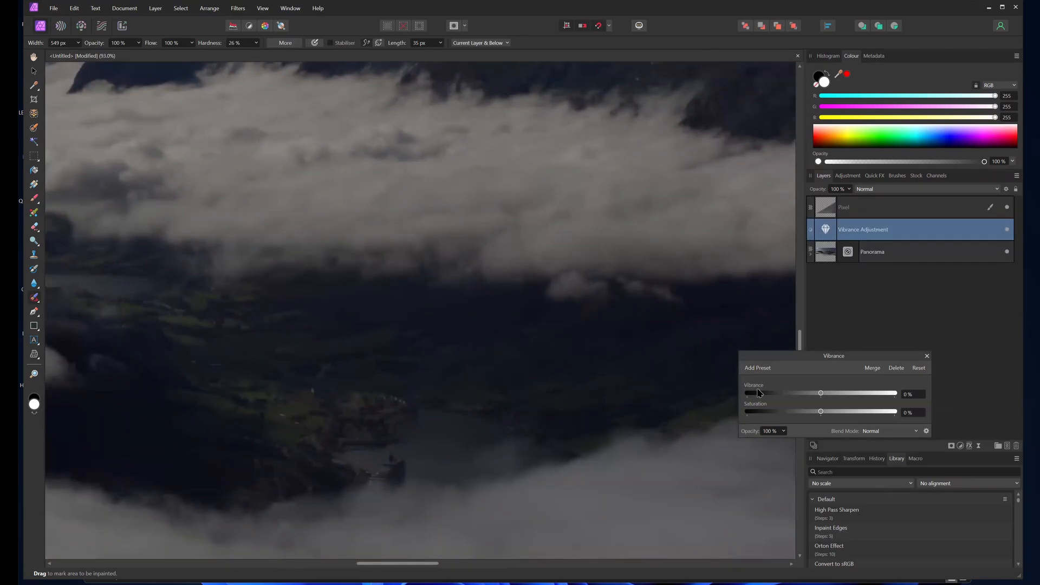
pyautogui.moveTo(821, 412); pyautogui.dragTo(849, 395)
pyautogui.click(927, 356)
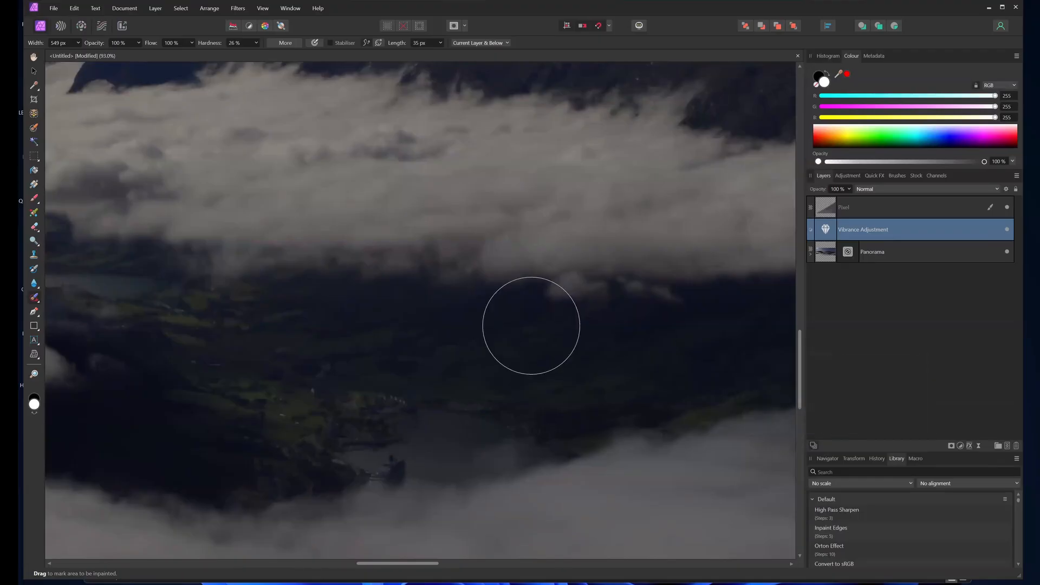
# - Add a Curves adjustment above the Vibrance adjustment
pyautogui.scroll(-10, 531, 326)
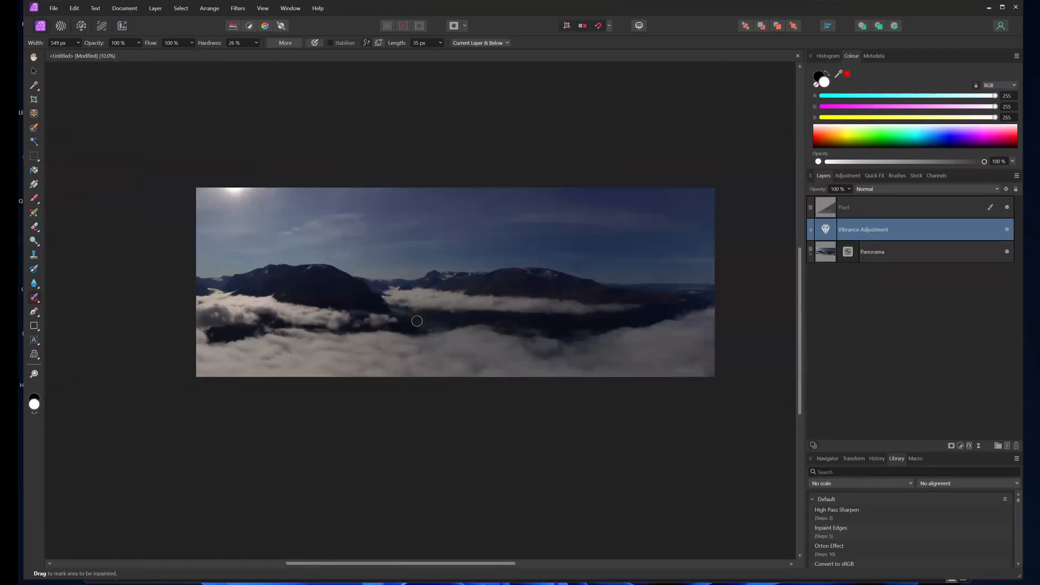
pyautogui.moveTo(469, 239); pyautogui.dragTo(464, 254)
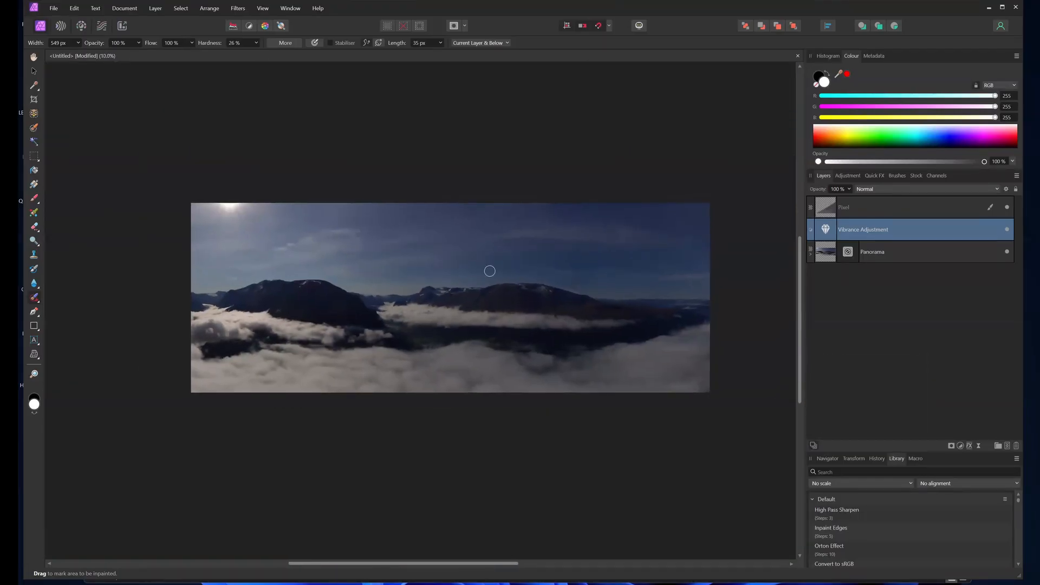
pyautogui.click(961, 447)
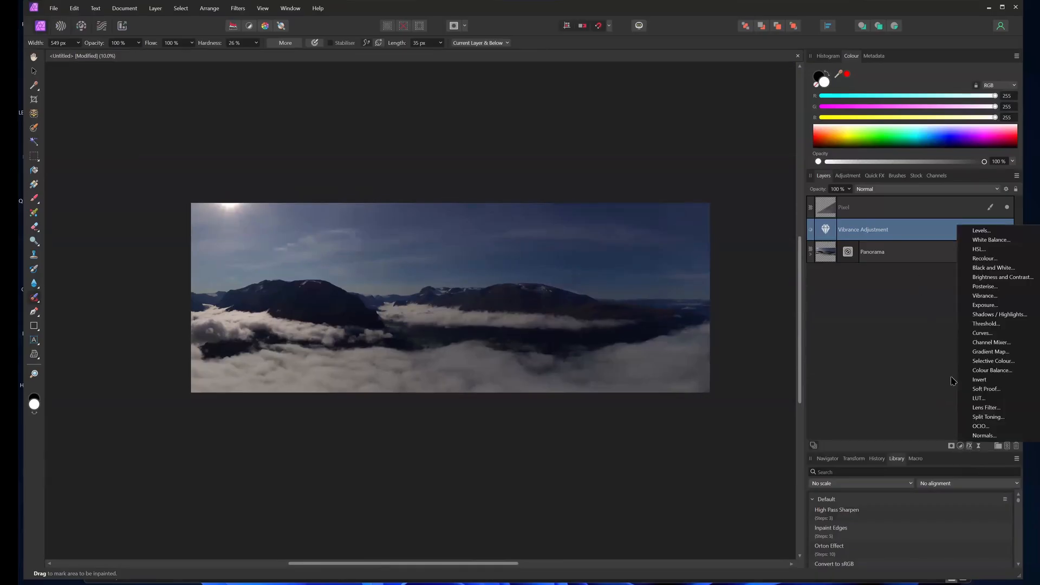
pyautogui.click(982, 333)
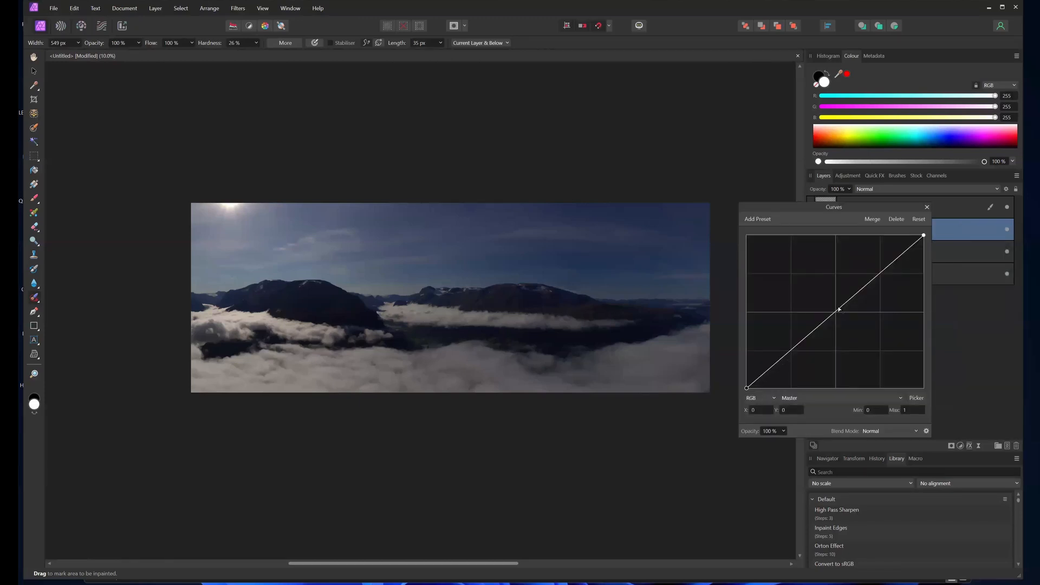
# - Try a contrast S-curve on the Master channel with points near 0.70/0.77 and 0.24/0.20
pyautogui.moveTo(885, 272); pyautogui.dragTo(871, 270)
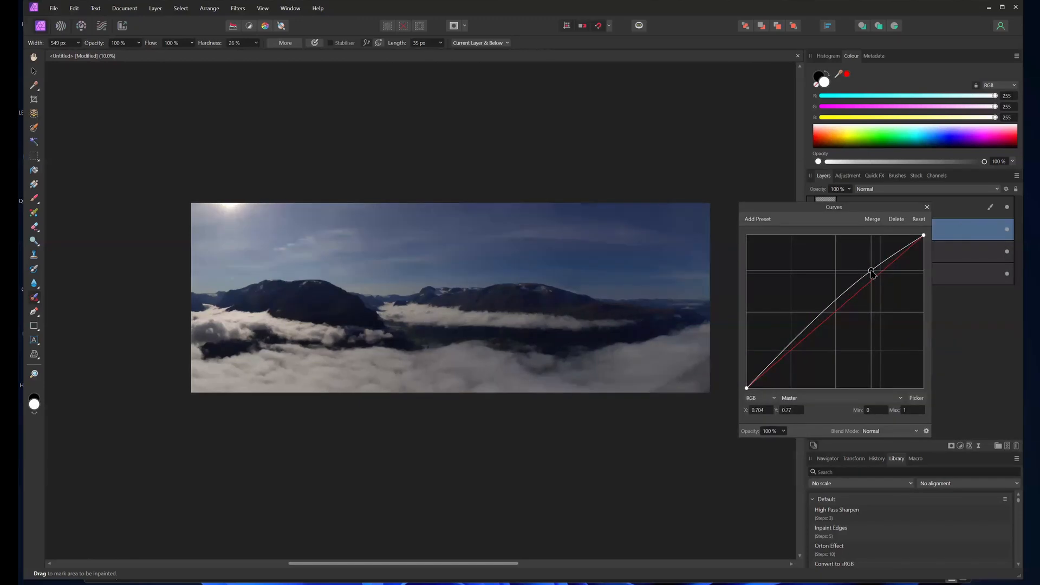
pyautogui.moveTo(776, 362); pyautogui.dragTo(790, 357)
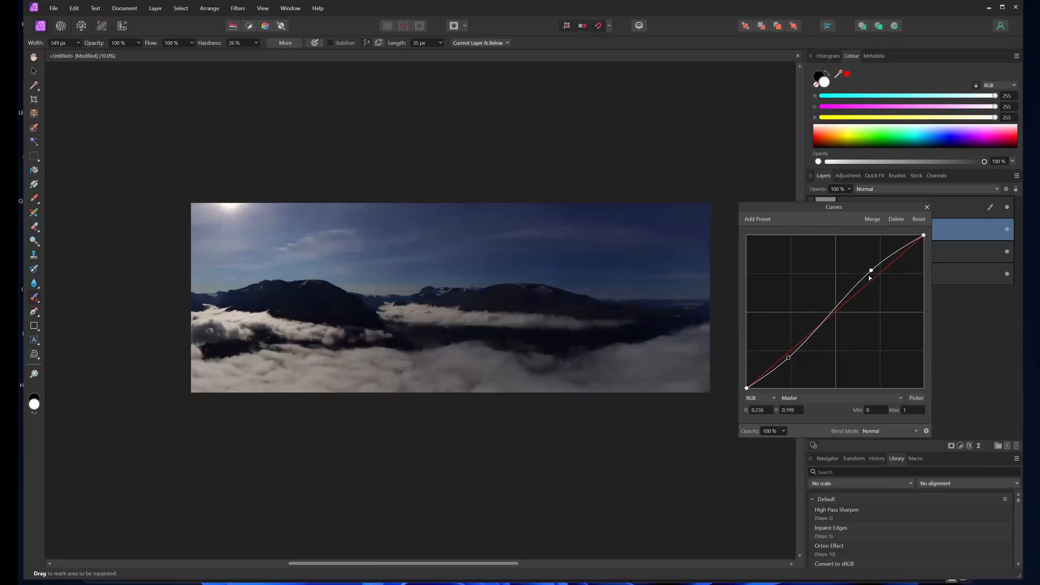
pyautogui.moveTo(870, 270); pyautogui.dragTo(869, 273)
pyautogui.hotkey('ctrl', 'z')
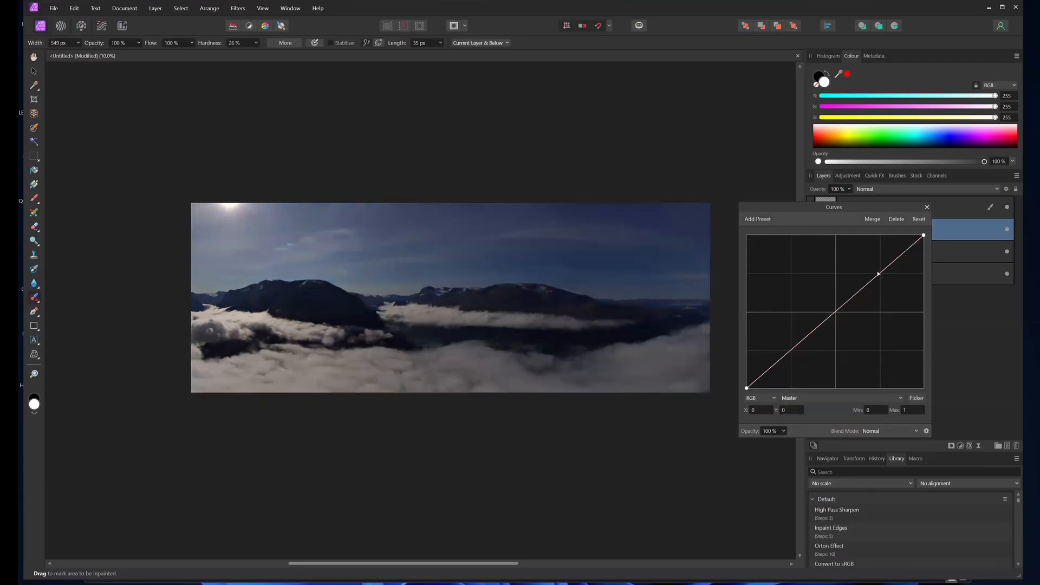
# - Shape a gentle S-curve on the Master channel with points at about 0.728/0.782 and 0.223/0.199, and compare the image without it
pyautogui.moveTo(879, 273); pyautogui.dragTo(877, 271)
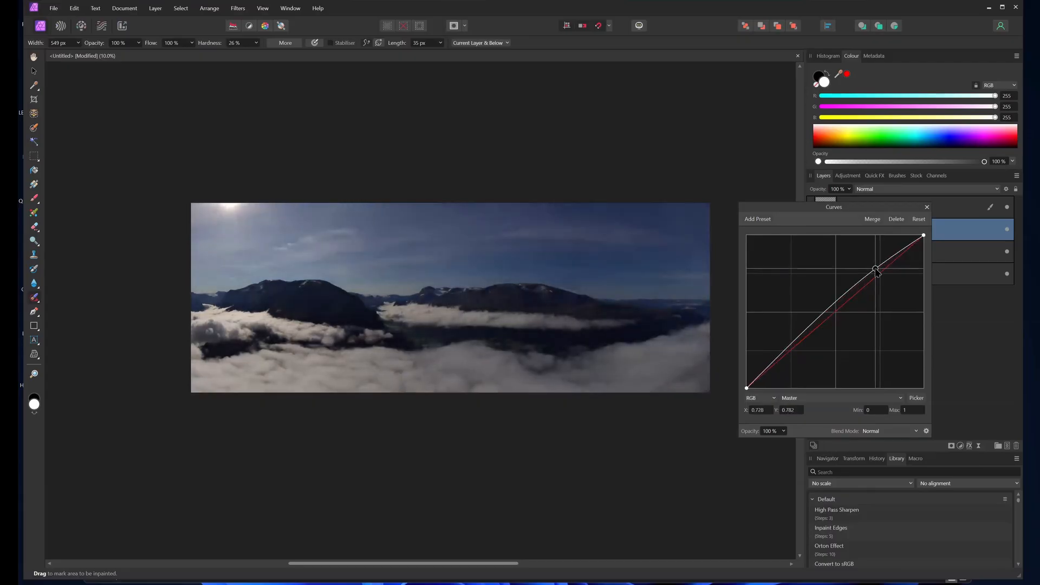
pyautogui.moveTo(786, 355); pyautogui.dragTo(786, 359)
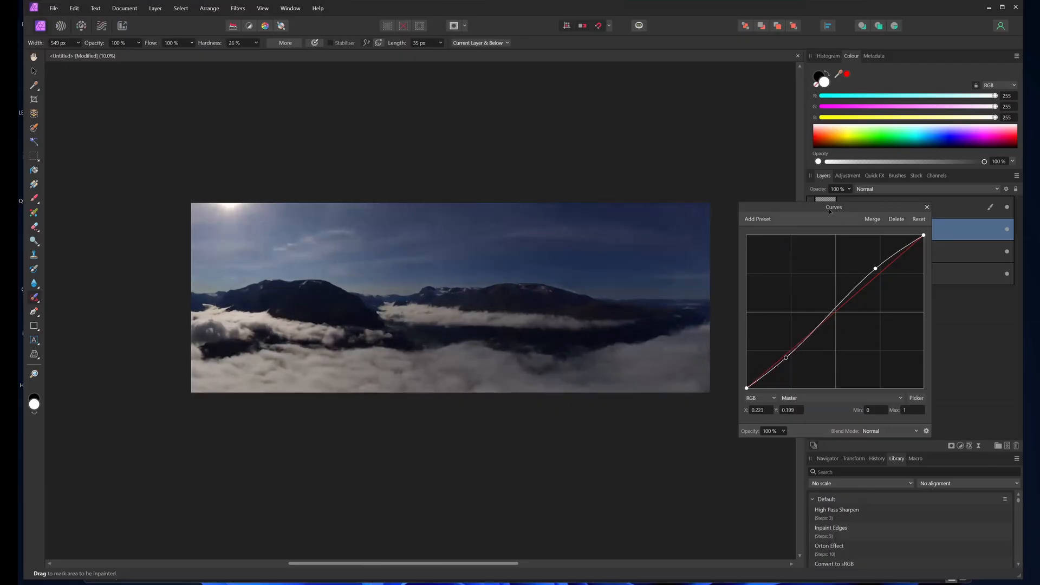
pyautogui.click(999, 227)
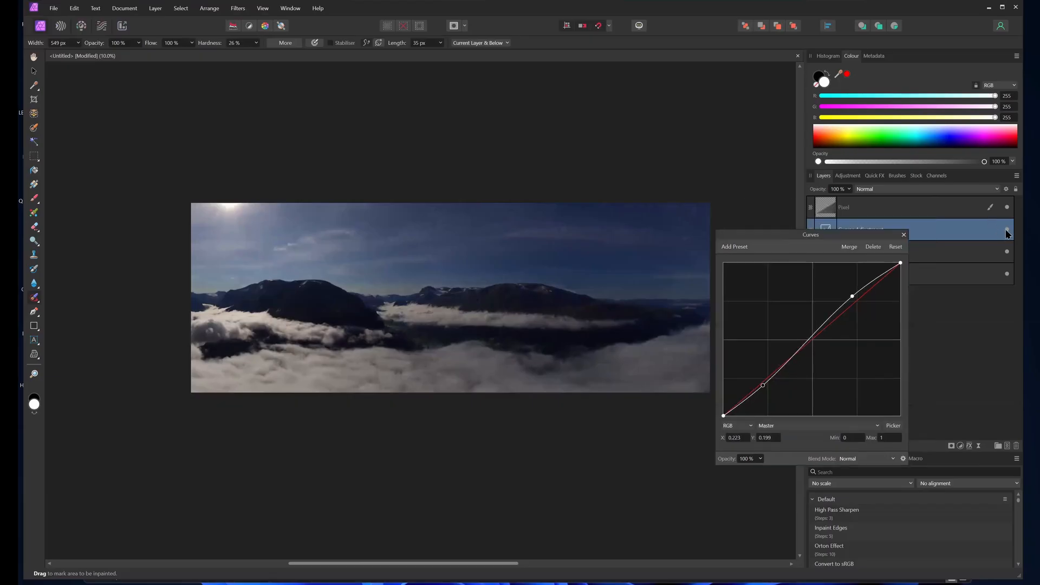
# - Compare the panorama with and without the Curves adjustment, and close the adjustment's settings
pyautogui.click(1006, 231)
pyautogui.click(1006, 231)
pyautogui.click(1006, 231)
pyautogui.click(1006, 231)
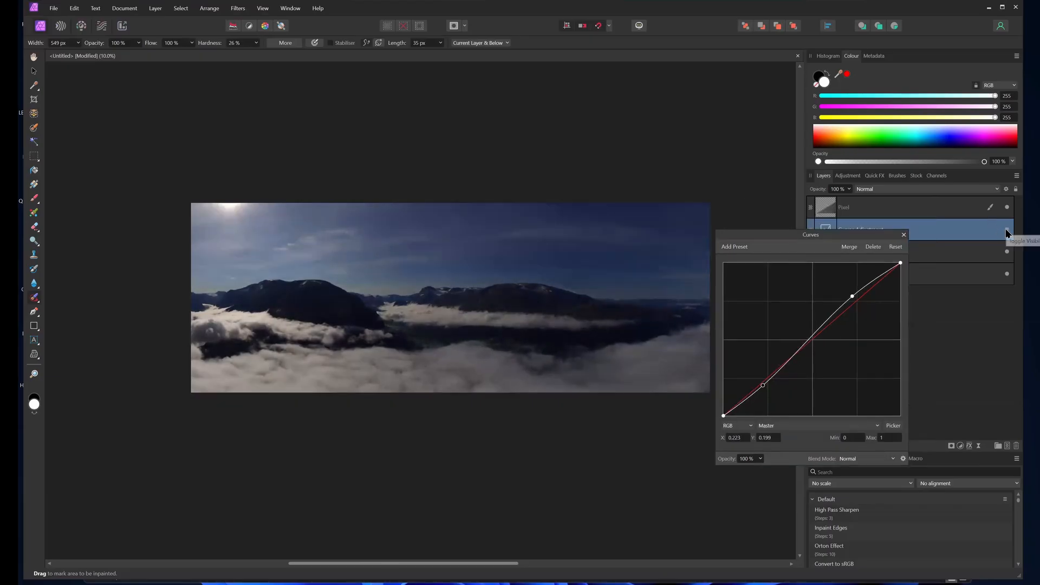
pyautogui.click(903, 236)
pyautogui.moveTo(432, 350); pyautogui.dragTo(467, 374)
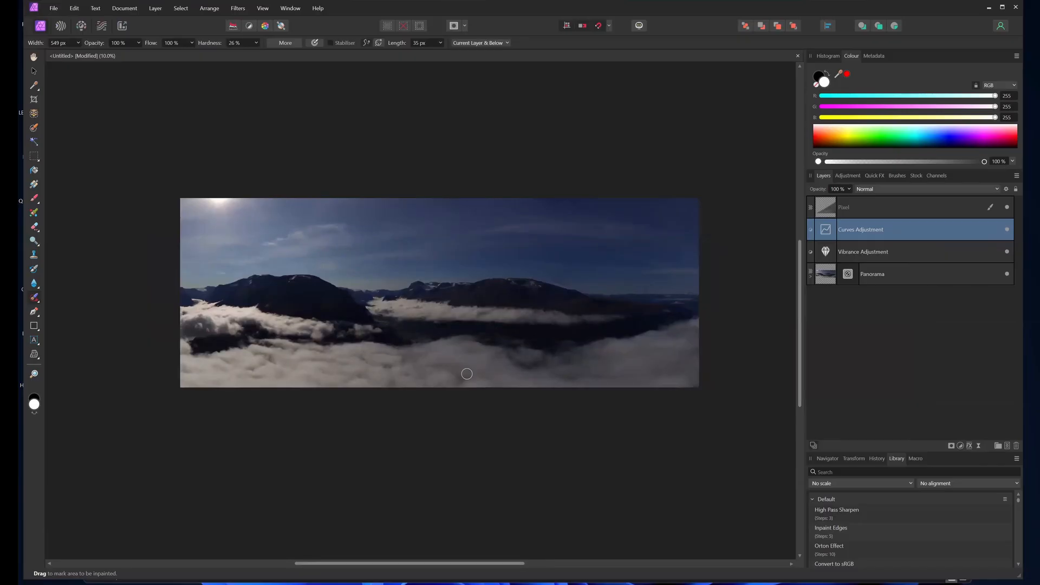
pyautogui.click(32, 100)
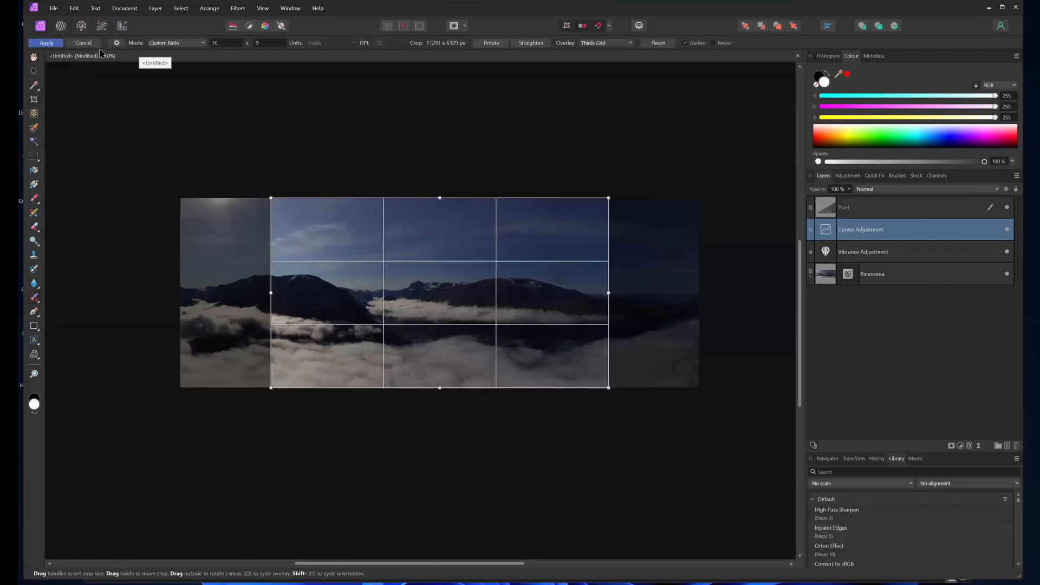
pyautogui.click(162, 43)
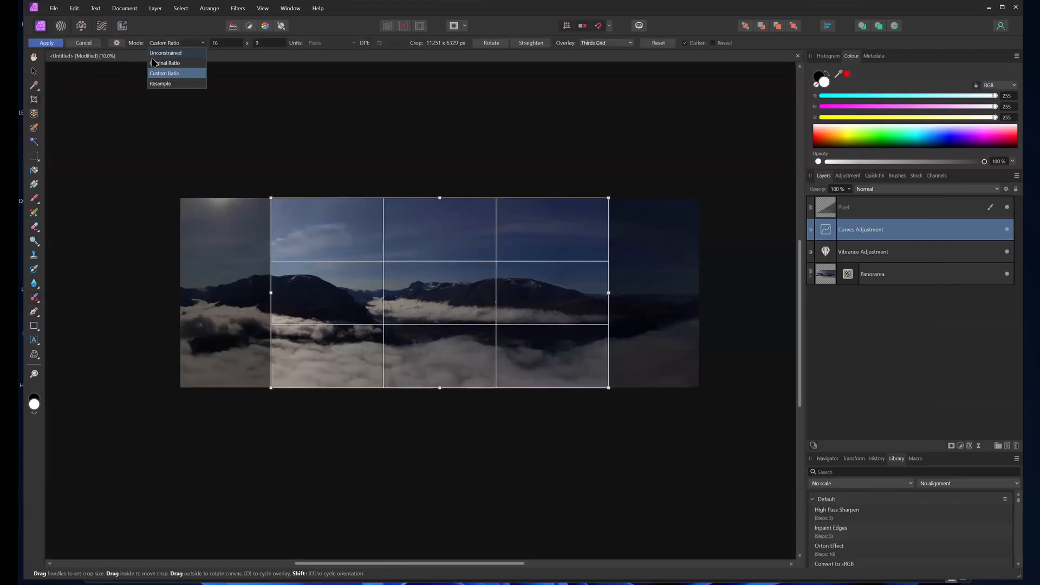
pyautogui.click(116, 43)
pyautogui.click(117, 43)
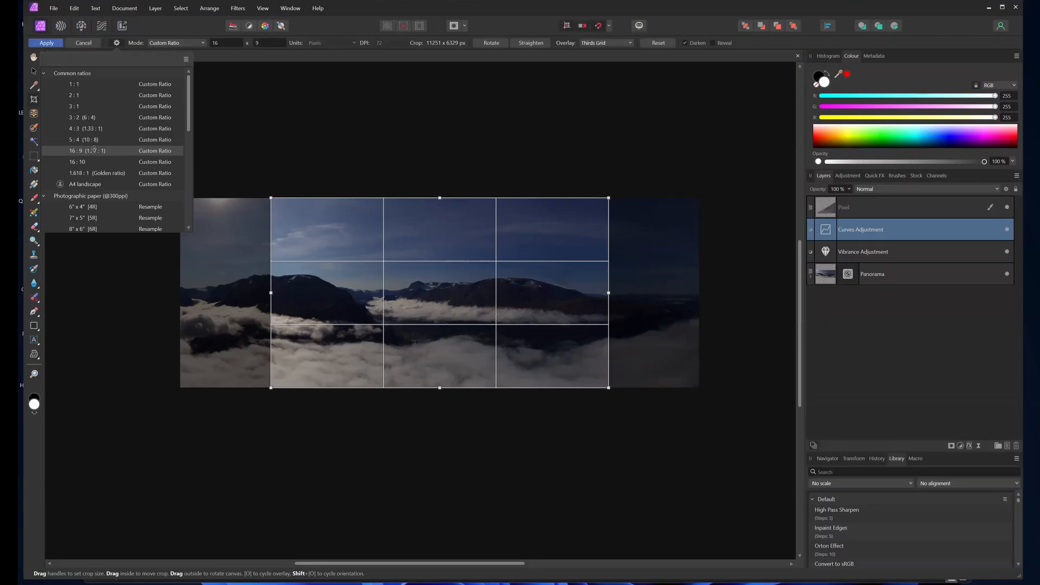
pyautogui.click(364, 292)
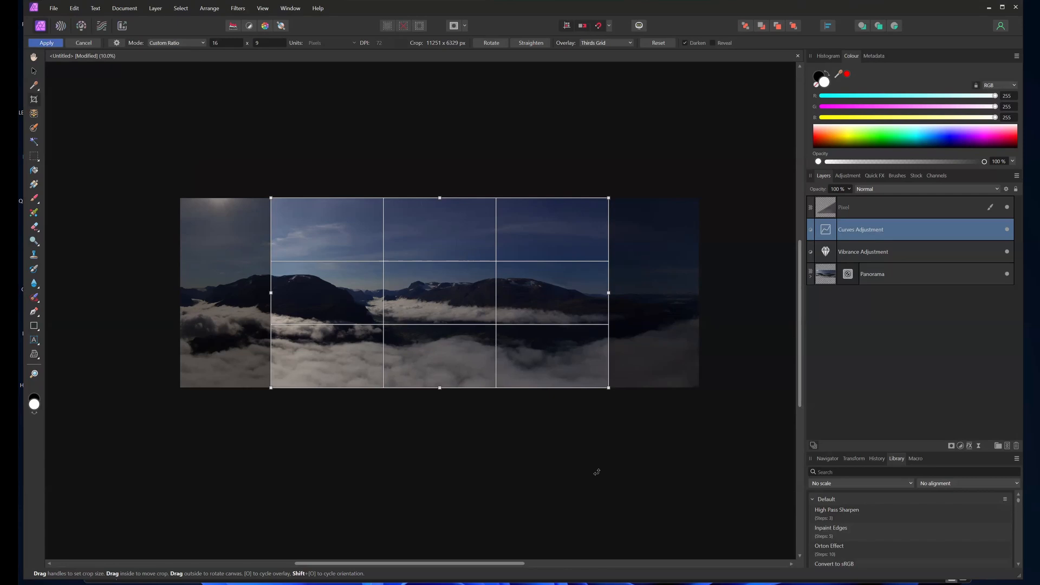
pyautogui.press('Escape')
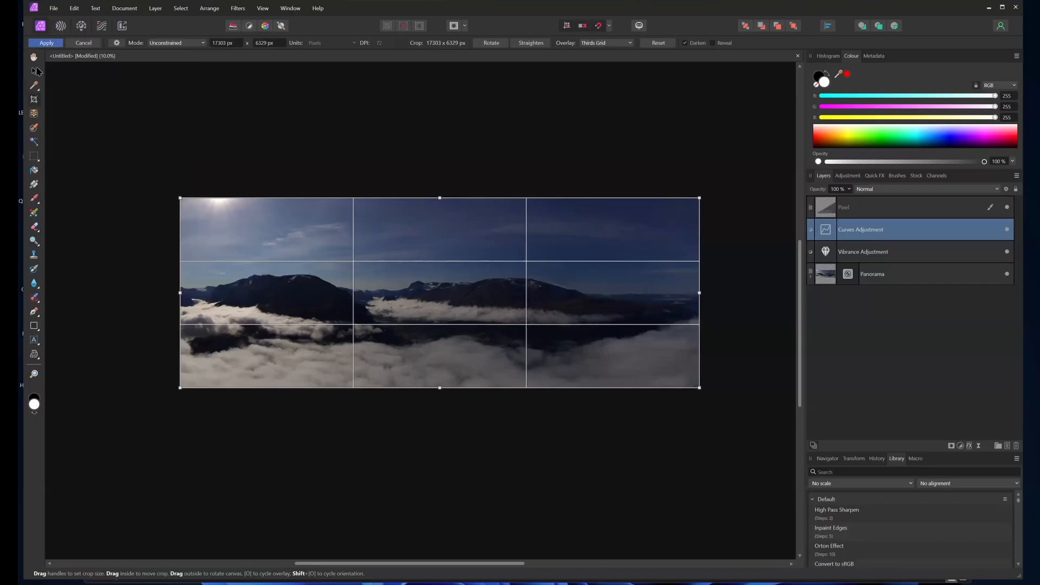
pyautogui.click(79, 43)
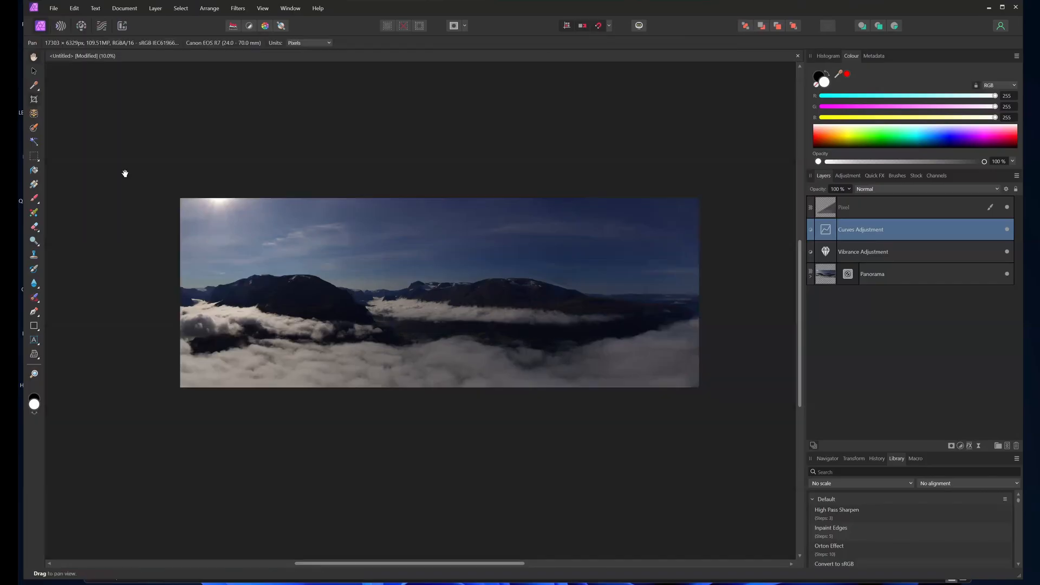
pyautogui.scroll(1, 508, 367)
pyautogui.moveTo(469, 310); pyautogui.dragTo(436, 329)
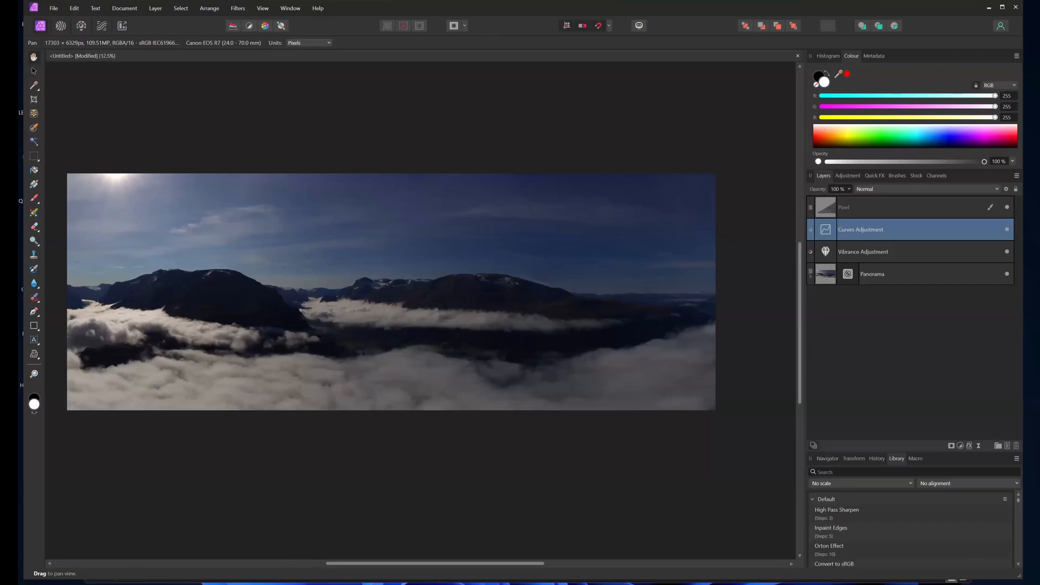
# - Switch to File Explorer and open the Stack folder inside Session6
pyautogui.click(433, 583)
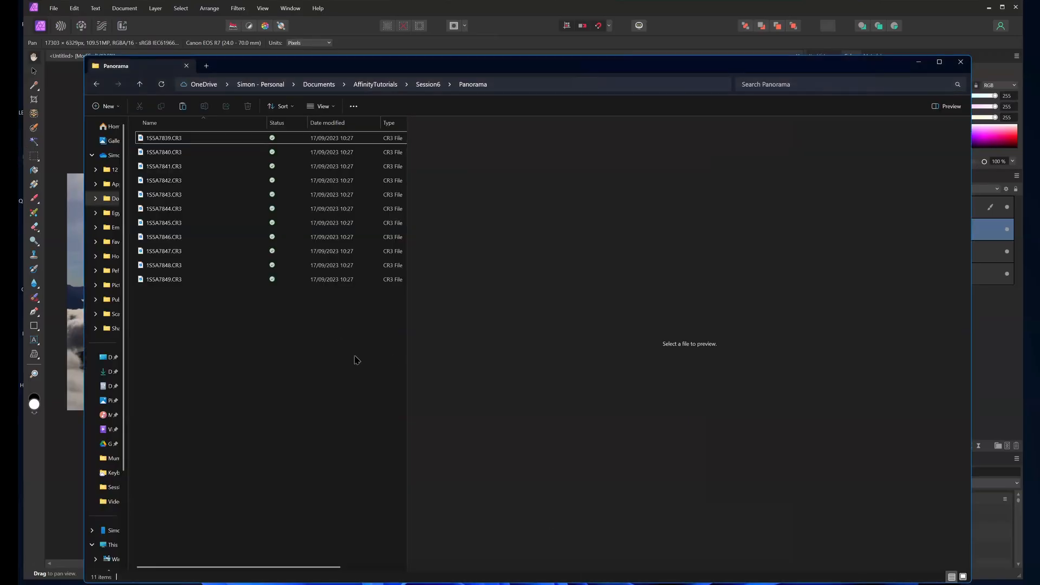
pyautogui.click(428, 84)
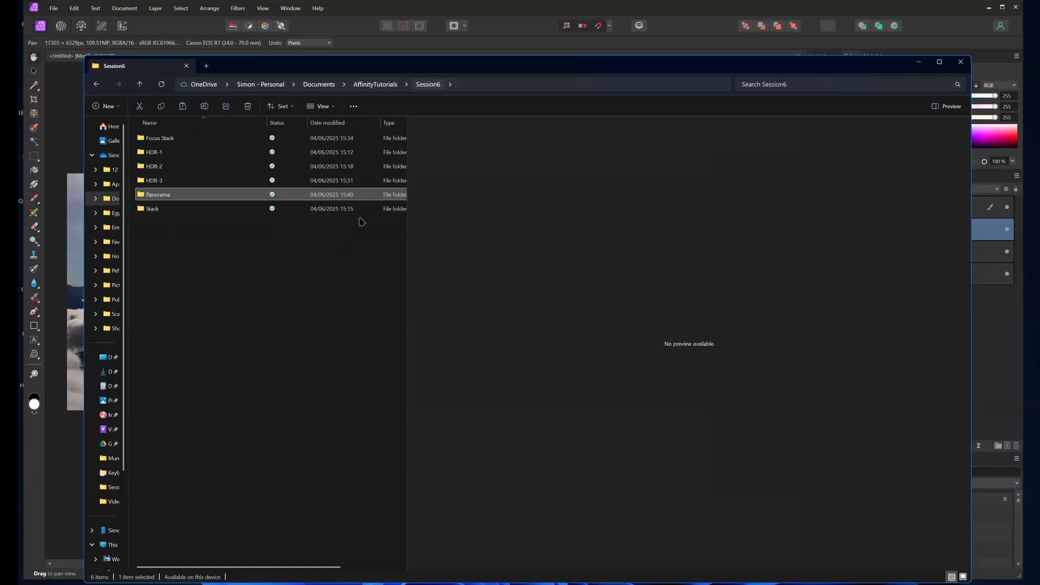
pyautogui.click(174, 212)
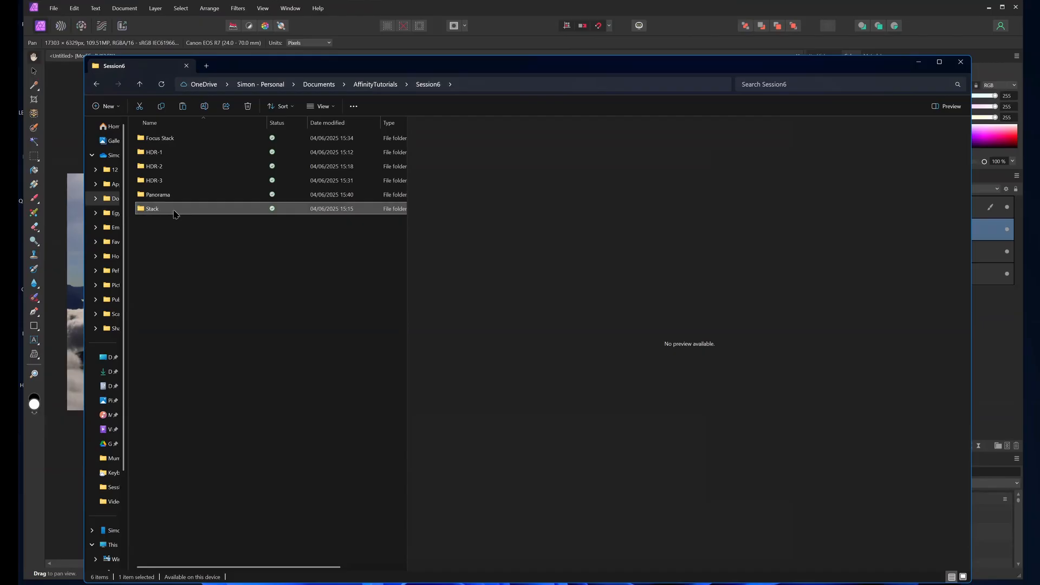
pyautogui.doubleClick(175, 213)
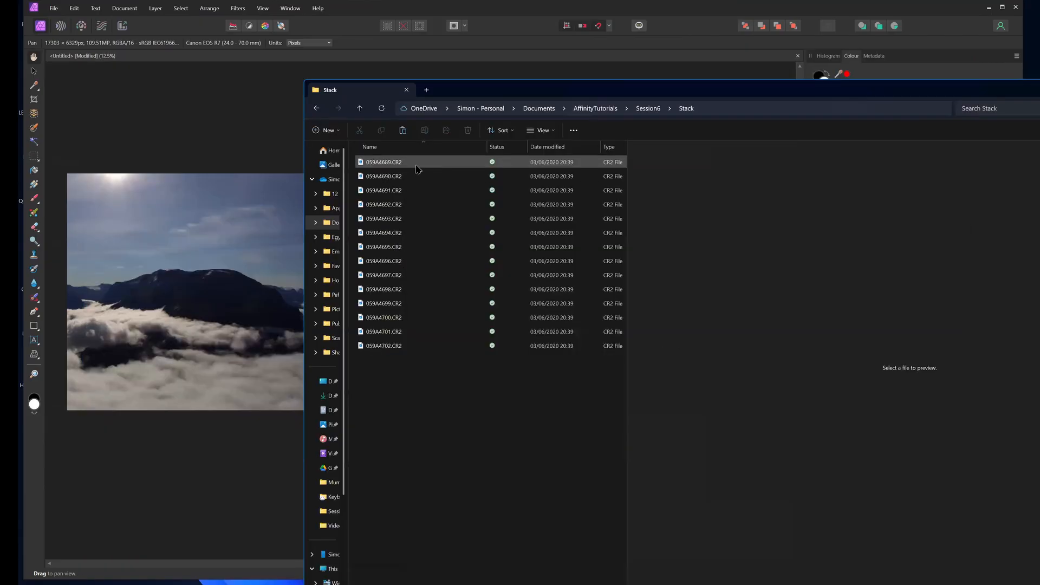
# - Preview the fountain photos 059A4689.CR2 to 059A4702.CR2 one after another and compare the differences between the frames
pyautogui.click(415, 165)
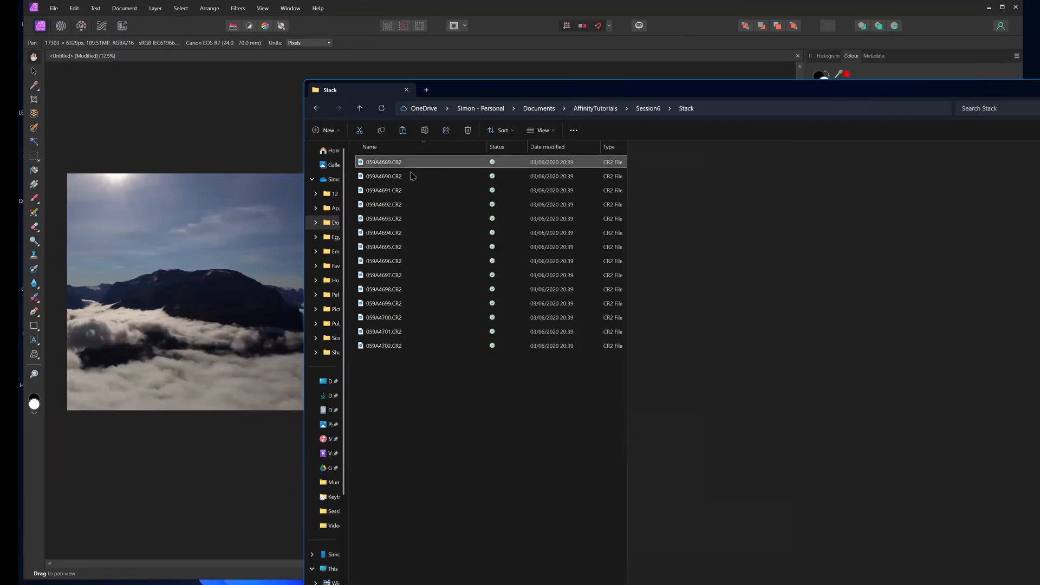
pyautogui.click(389, 221)
pyautogui.press('Down')
pyautogui.press('Down')
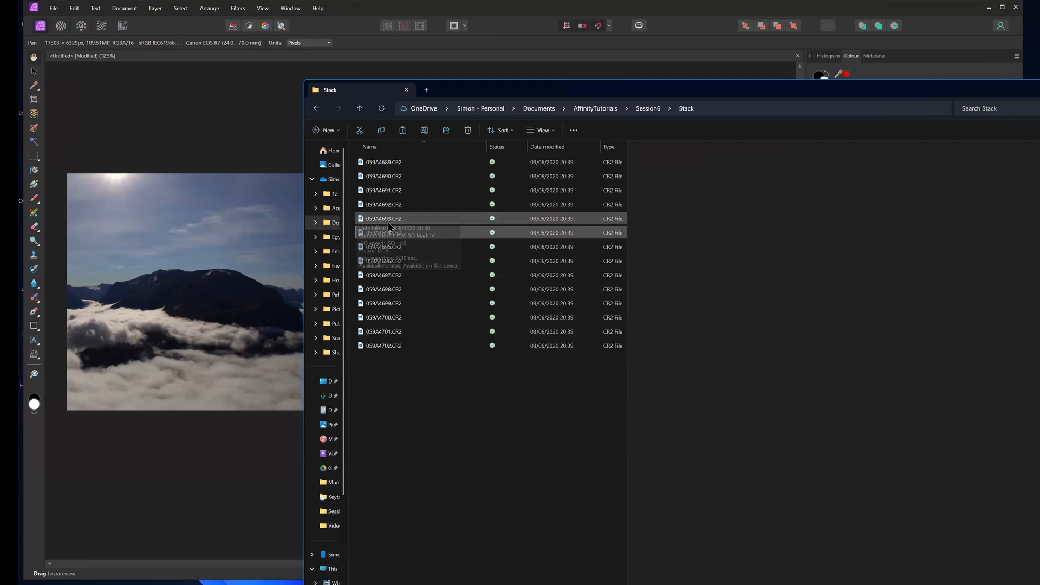
pyautogui.press('Down')
pyautogui.press('Down')
pyautogui.press('Down')
pyautogui.press('Down')
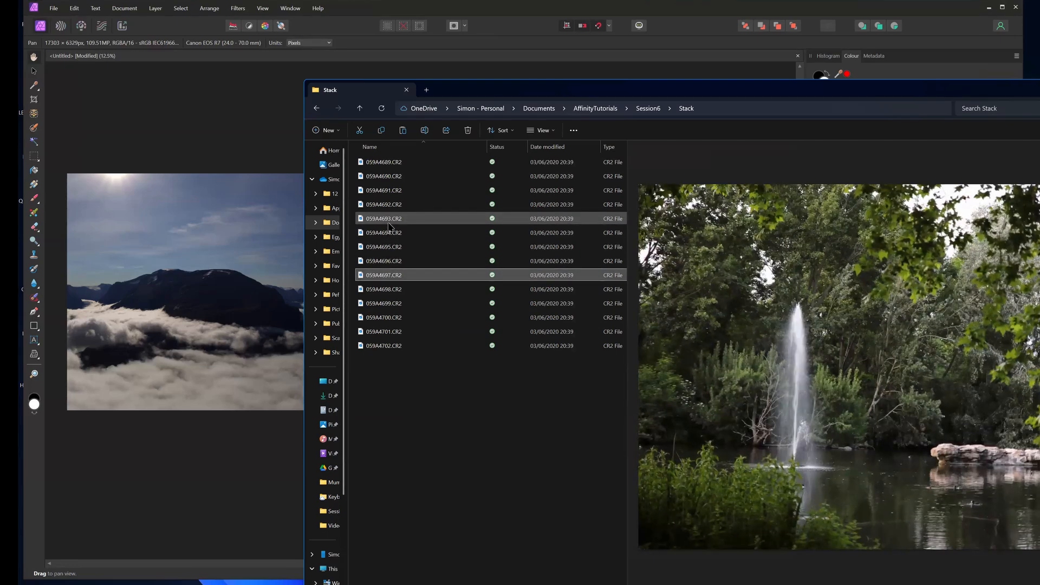
pyautogui.press('Down')
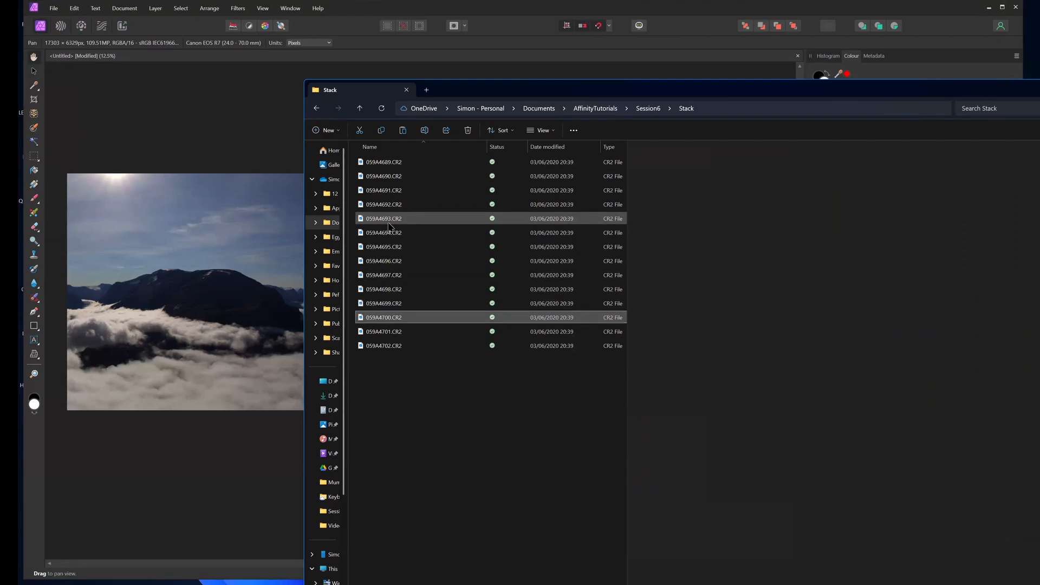
pyautogui.press('Down')
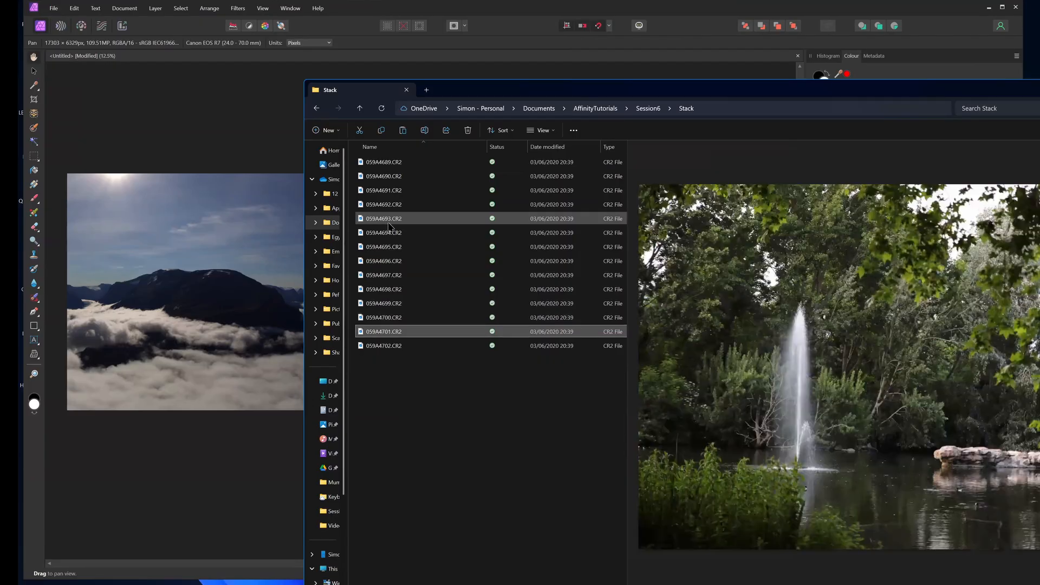
pyautogui.press('Down')
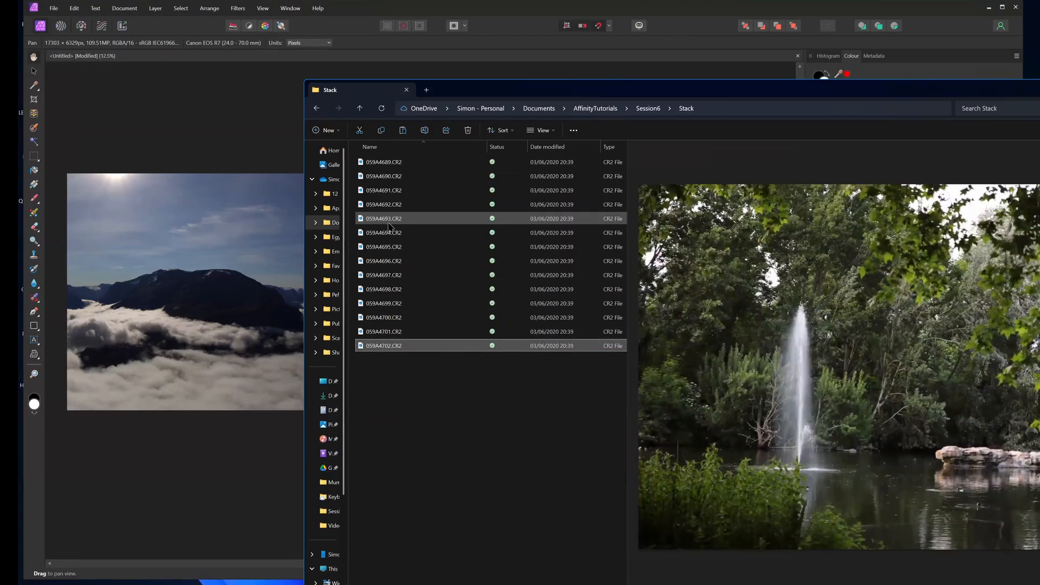
pyautogui.press('Up')
pyautogui.press('Up')
pyautogui.press('Up')
pyautogui.press('Up')
pyautogui.press('Up')
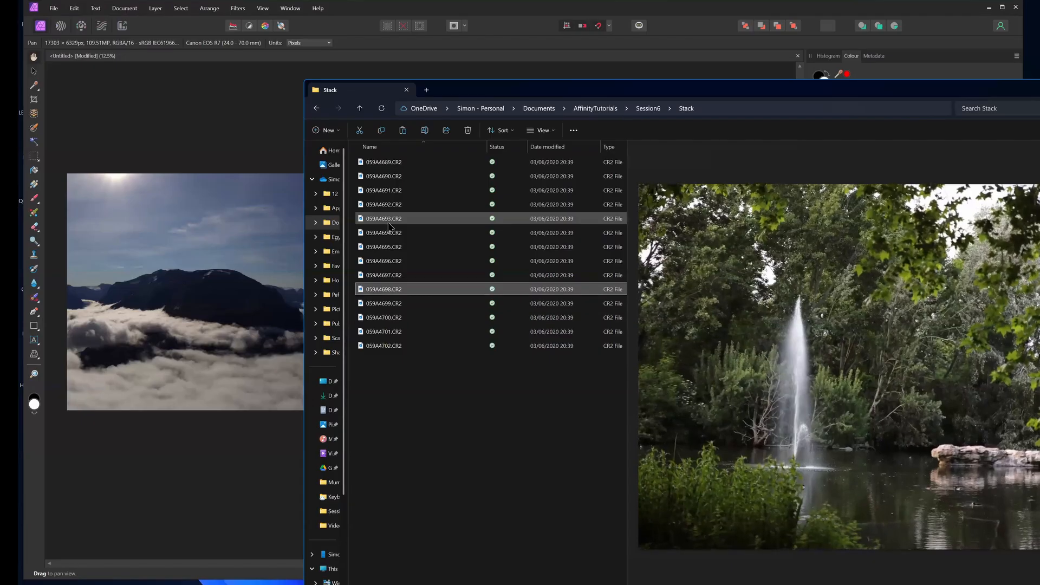
pyautogui.press('Up')
pyautogui.press('Up')
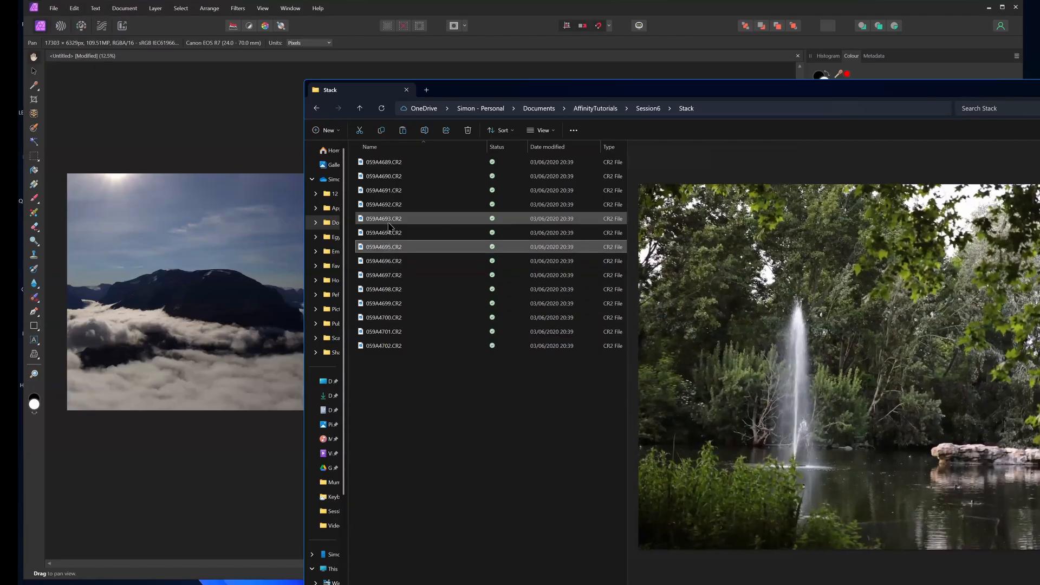
pyautogui.press('Up')
pyautogui.press('Up')
pyautogui.press('Up')
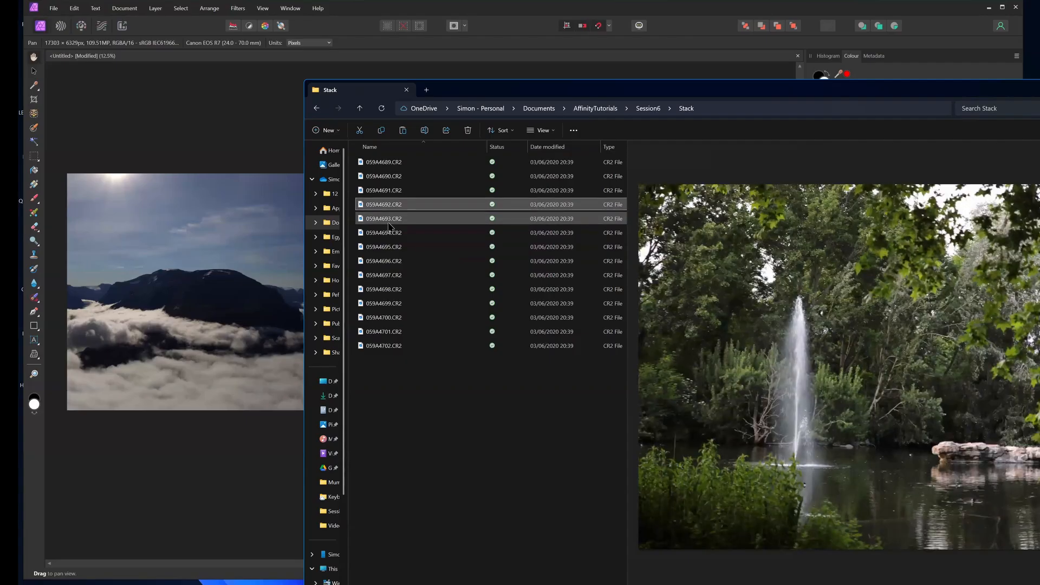
pyautogui.press('Up')
pyautogui.press('Up')
pyautogui.press('Up')
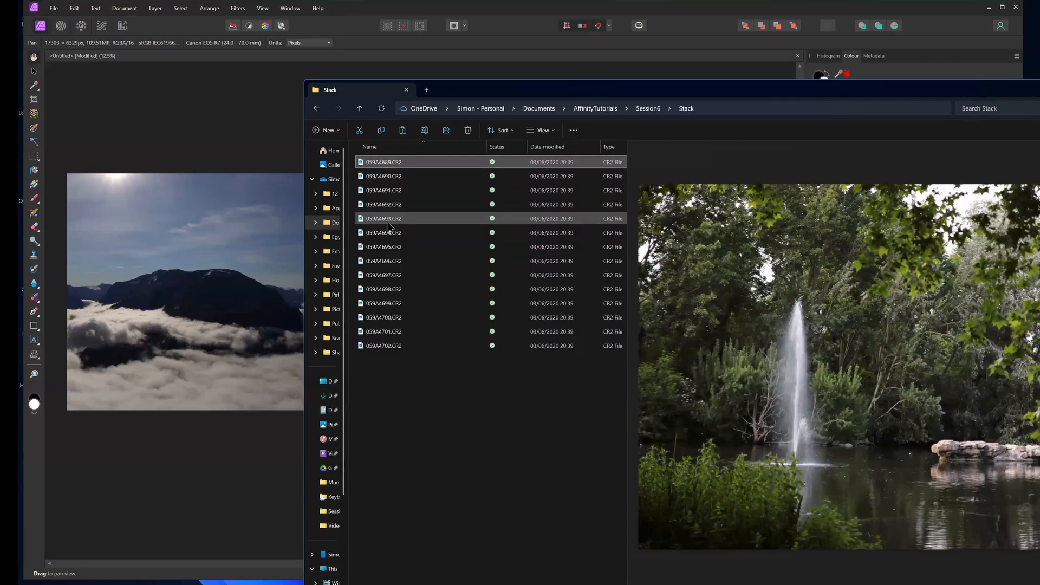
pyautogui.press('Down')
pyautogui.press('Down')
pyautogui.press('Down')
pyautogui.press('Down')
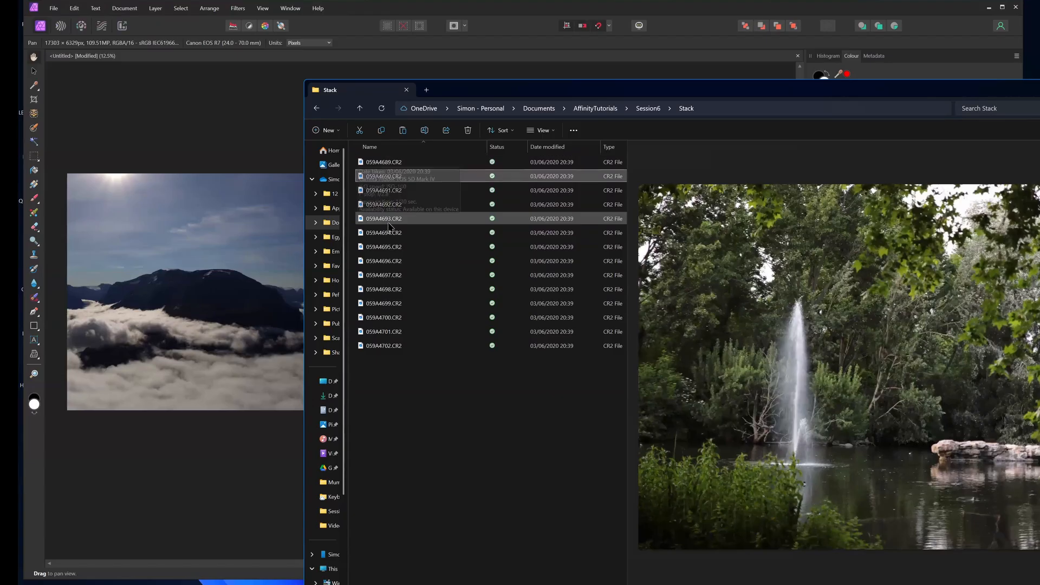
pyautogui.press('Down')
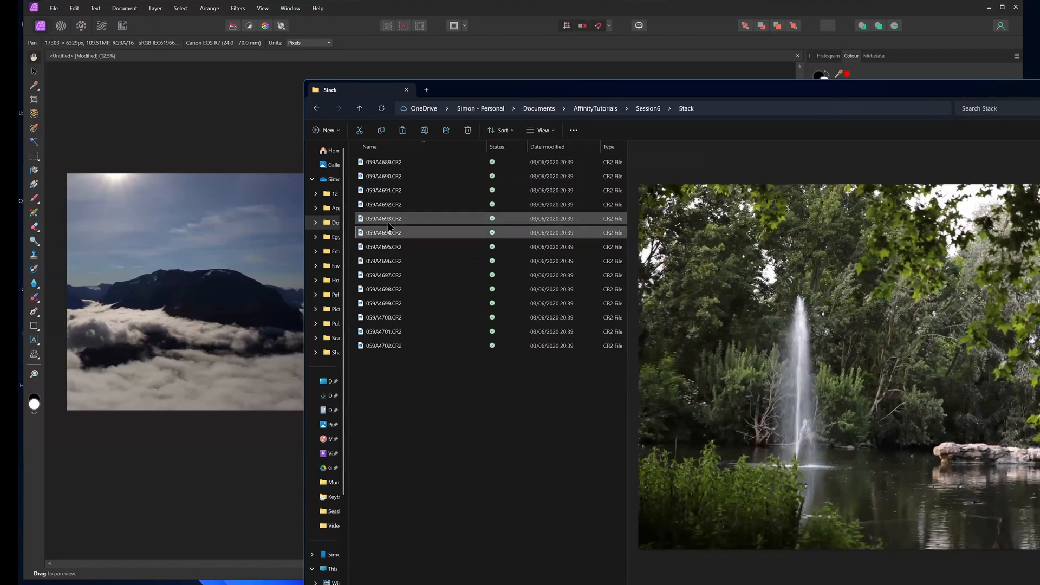
pyautogui.press('Down')
pyautogui.press('Down')
pyautogui.press('Down')
pyautogui.press('Down')
pyautogui.press('Down')
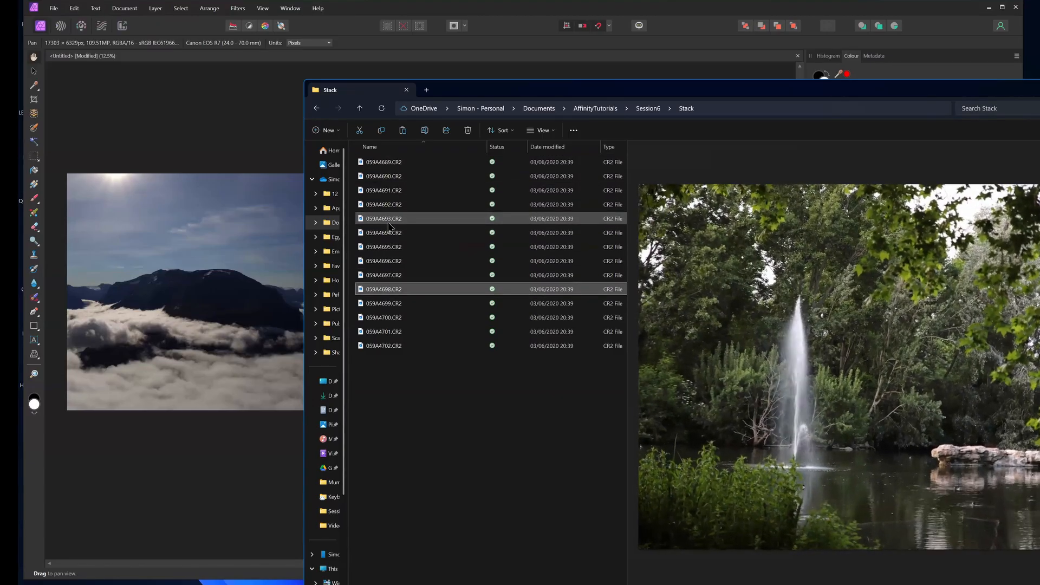
pyautogui.press('Down')
pyautogui.press('Down')
pyautogui.press('Down')
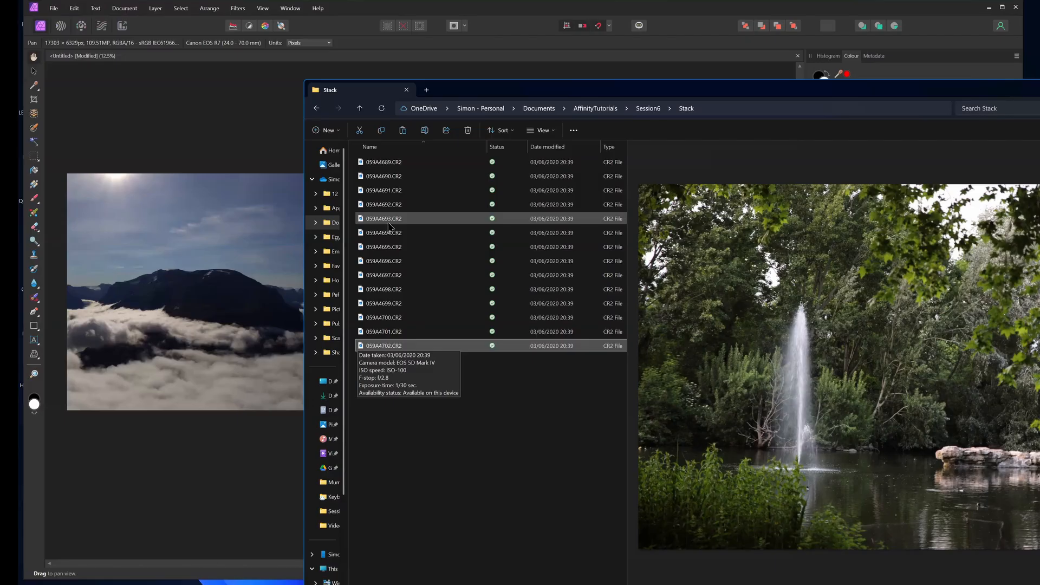
# - Switch back to Affinity Photo and close the untitled panorama document without saving it
pyautogui.click(155, 503)
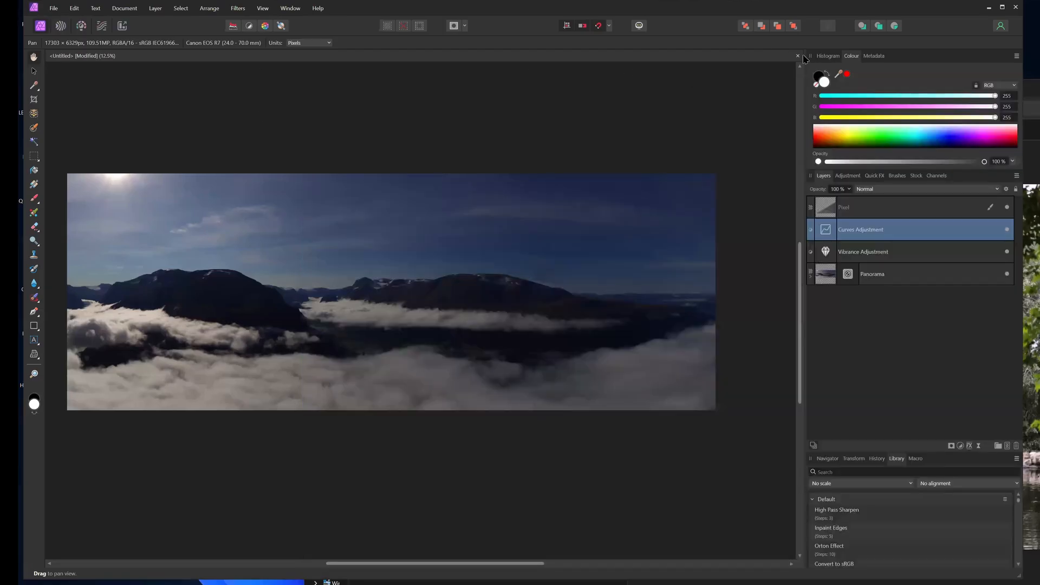
pyautogui.click(797, 56)
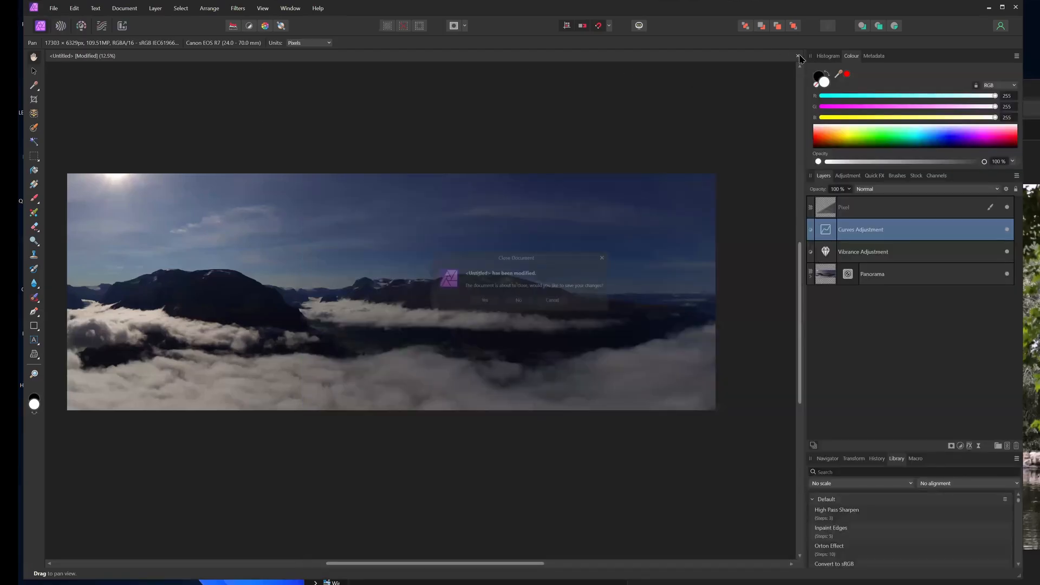
pyautogui.click(518, 303)
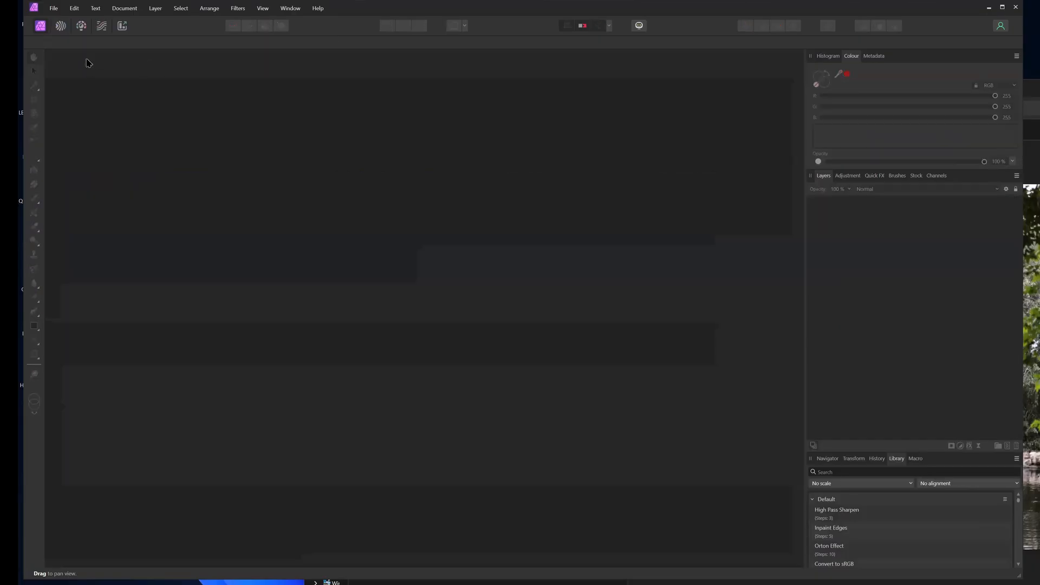
# - Start a new stack and add the photos 059A4689.CR2 to 059A4702.CR2 from Session6's Stack folder
pyautogui.click(54, 8)
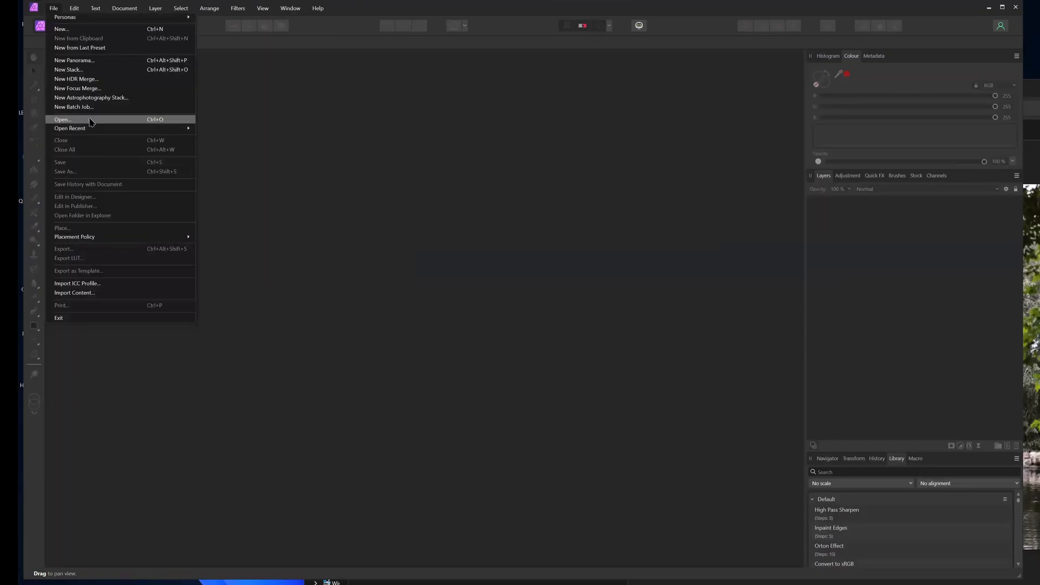
pyautogui.click(111, 73)
pyautogui.click(535, 337)
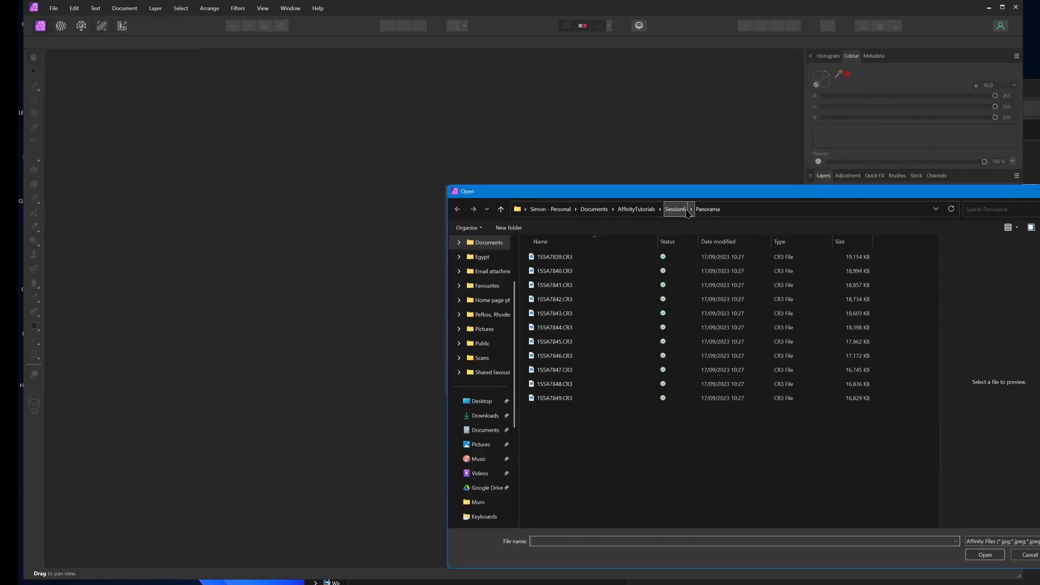
pyautogui.click(677, 209)
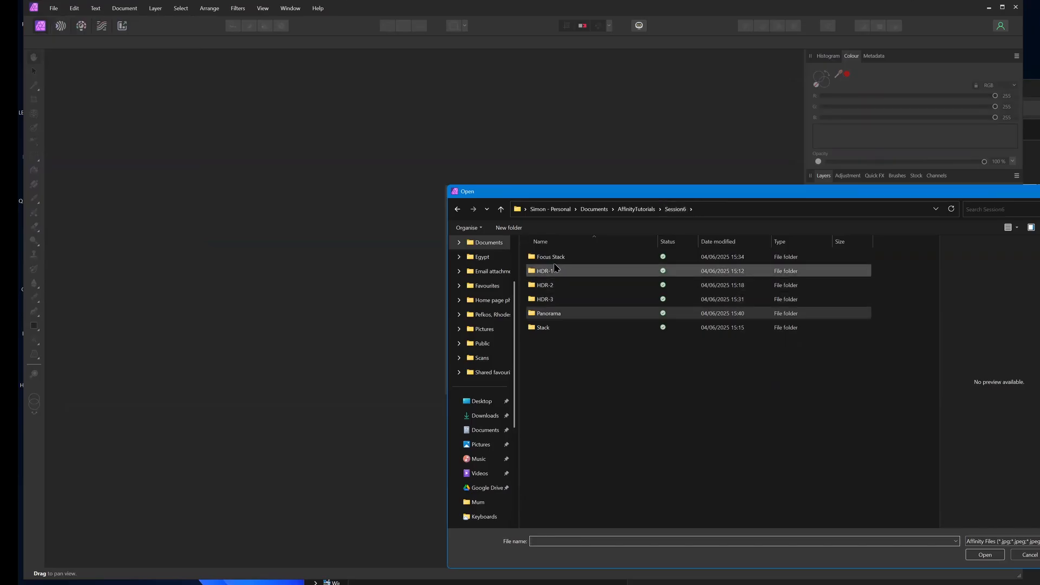
pyautogui.doubleClick(552, 326)
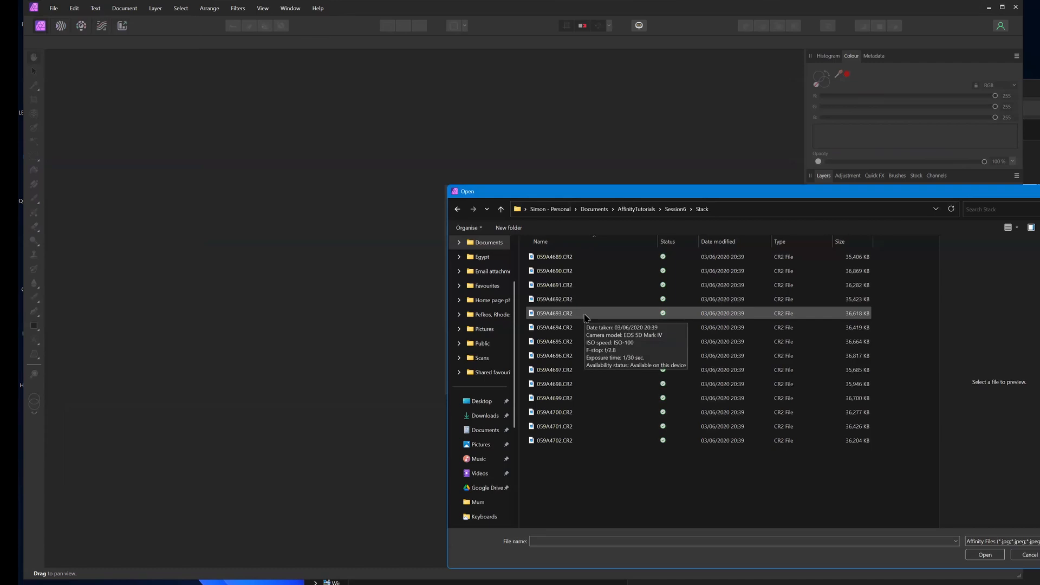
pyautogui.moveTo(660, 462); pyautogui.dragTo(571, 256)
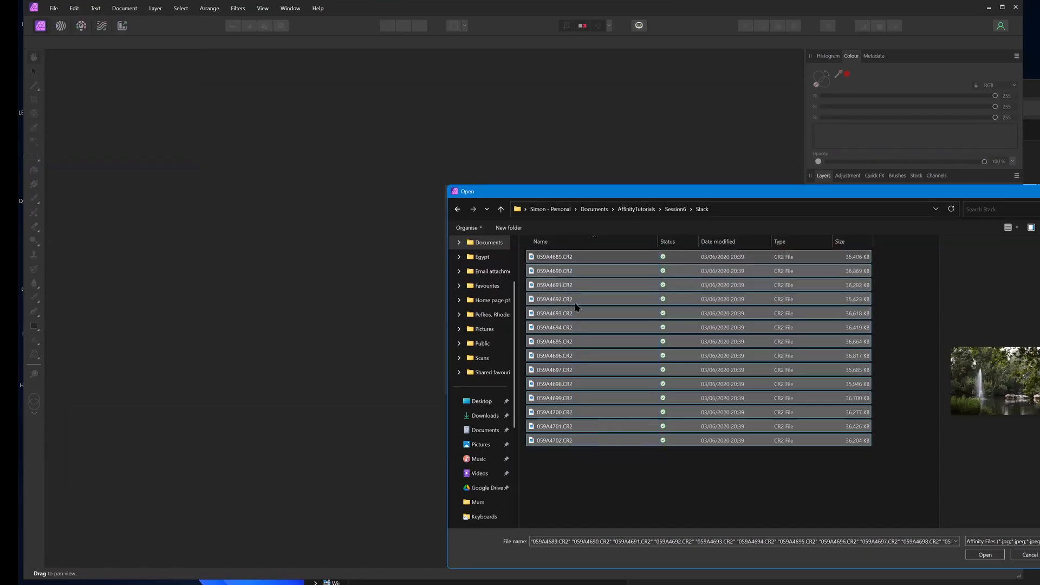
pyautogui.click(997, 558)
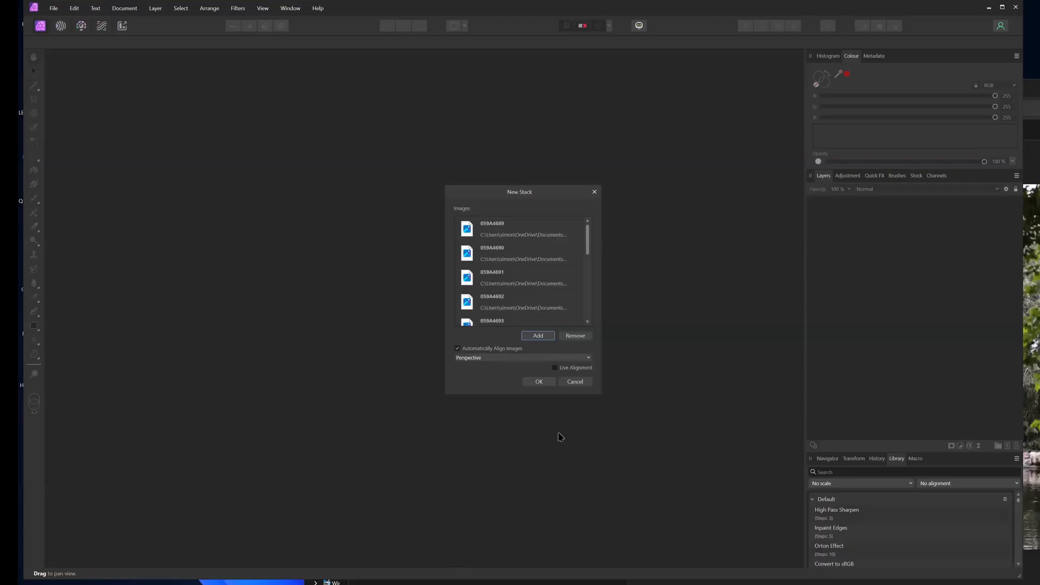
# - Check the stack's image list and create the stack with automatic Perspective alignment, leaving Live Alignment off
pyautogui.scroll(-1, 496, 285)
pyautogui.scroll(-1, 496, 286)
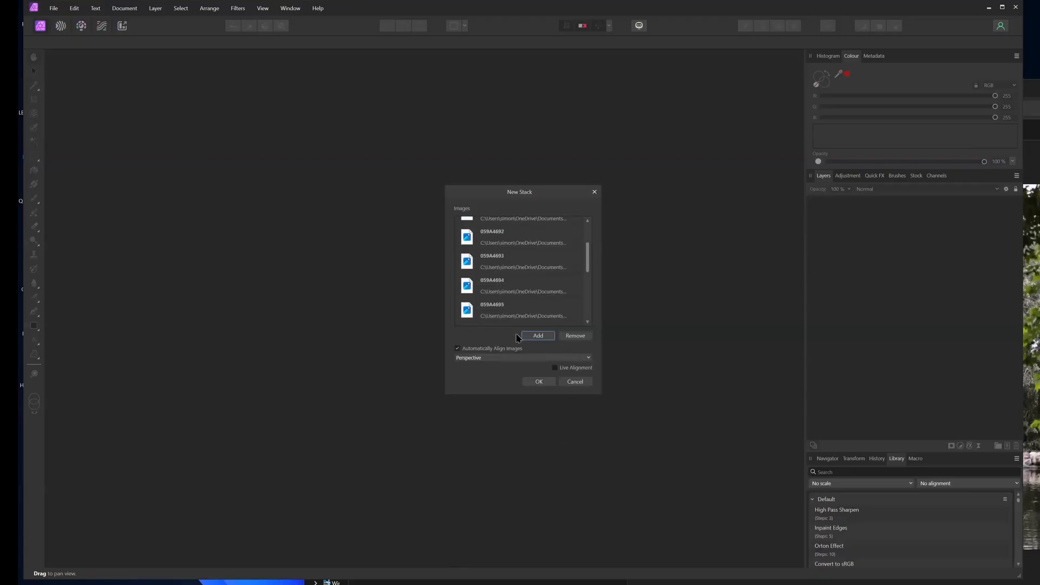
pyautogui.click(535, 382)
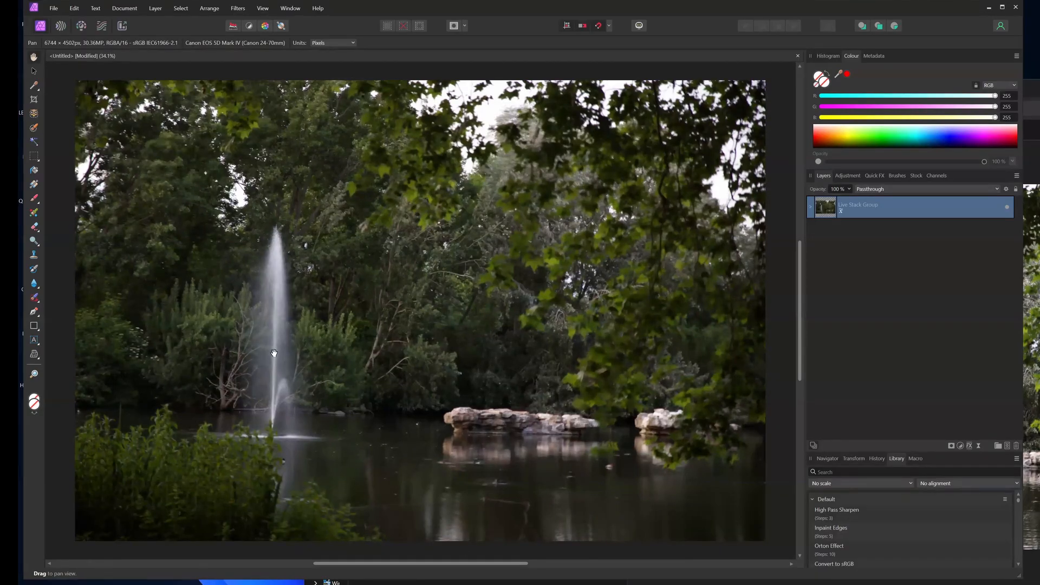
# - Switch to File Explorer, compare individual fountain frames such as 059A4693.CR2 with the stacked image, and return to Affinity Photo
pyautogui.moveTo(636, 584)
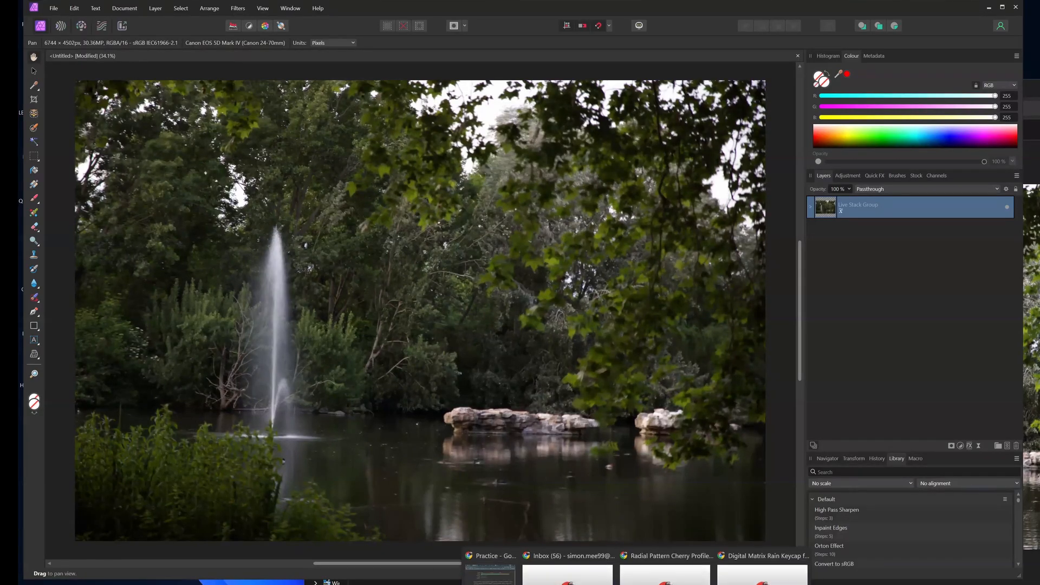
pyautogui.moveTo(597, 584)
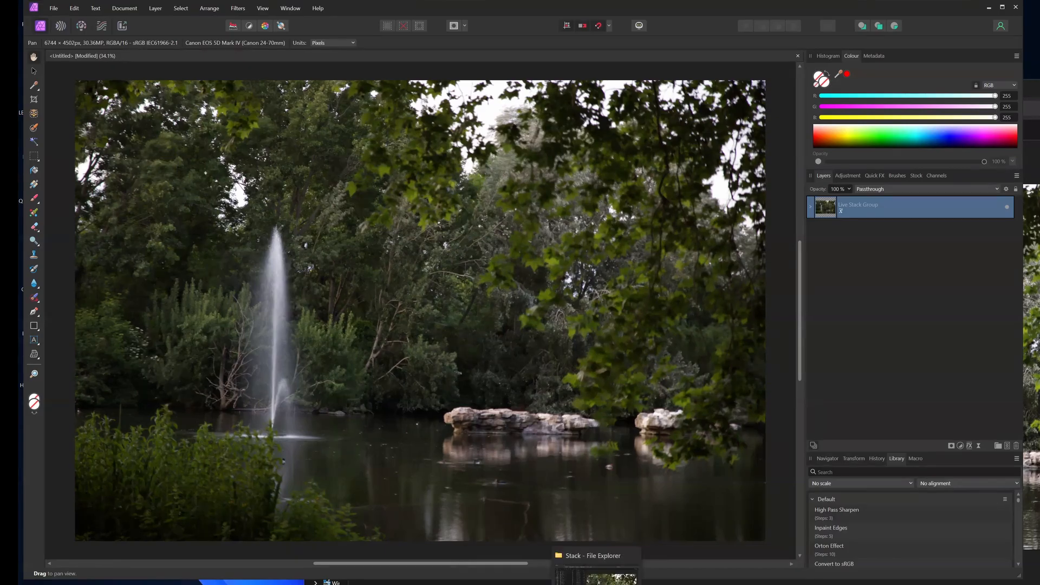
pyautogui.click(596, 576)
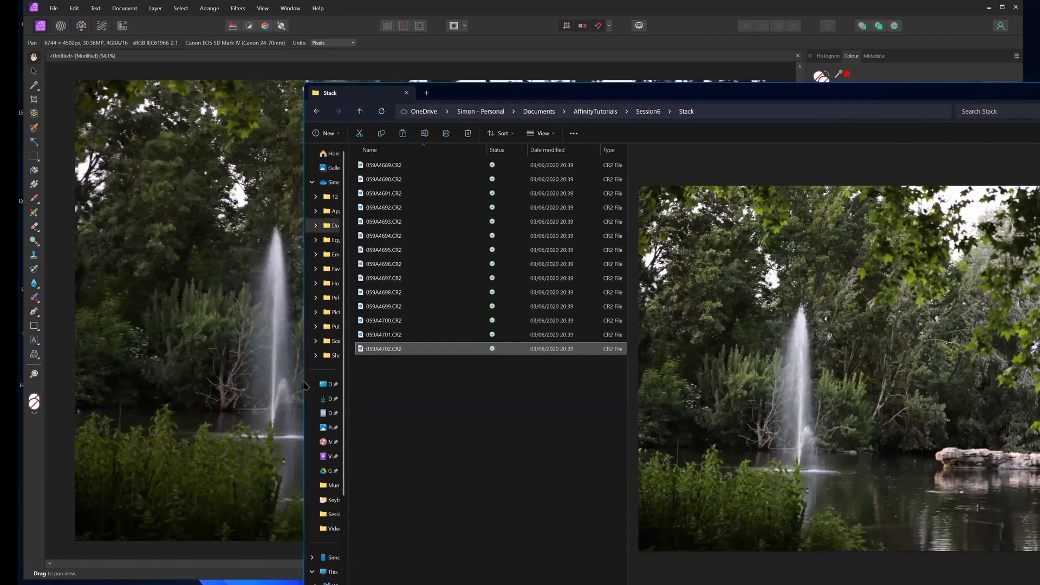
pyautogui.moveTo(661, 97); pyautogui.dragTo(485, 185)
pyautogui.click(223, 335)
pyautogui.click(222, 313)
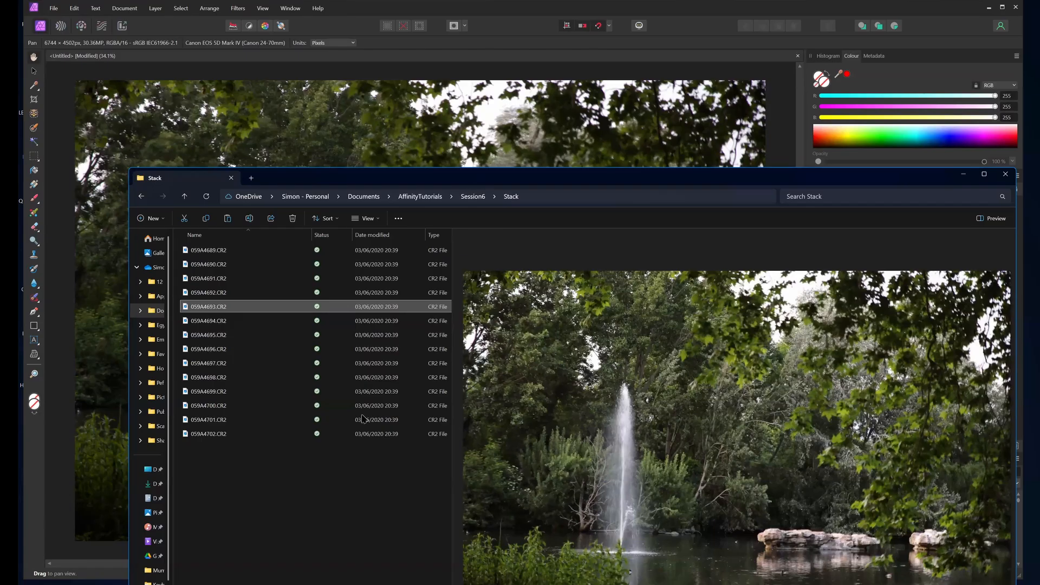
pyautogui.moveTo(479, 180); pyautogui.dragTo(364, 418)
pyautogui.click(130, 520)
pyautogui.click(128, 533)
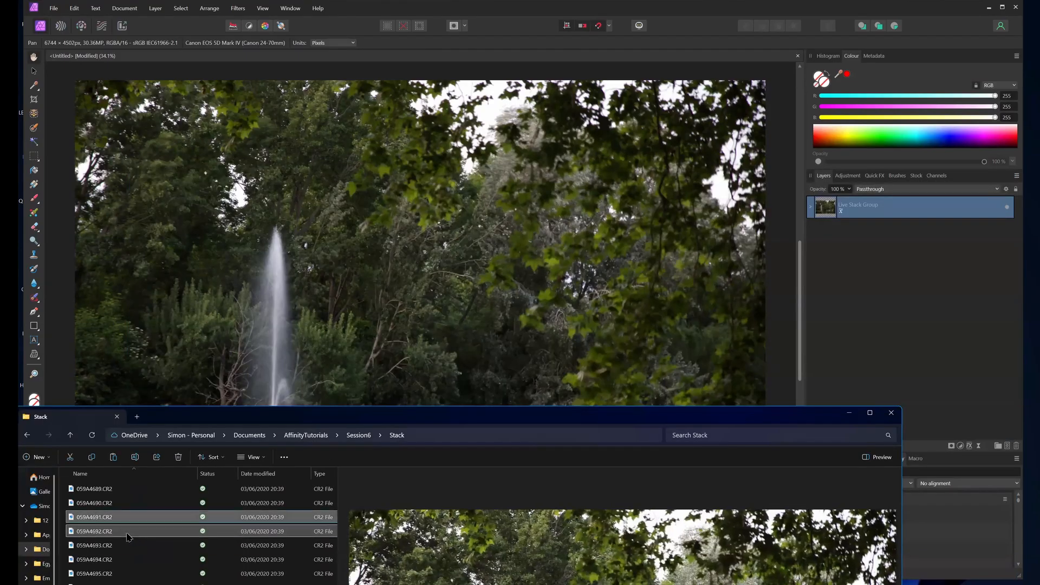
pyautogui.click(841, 292)
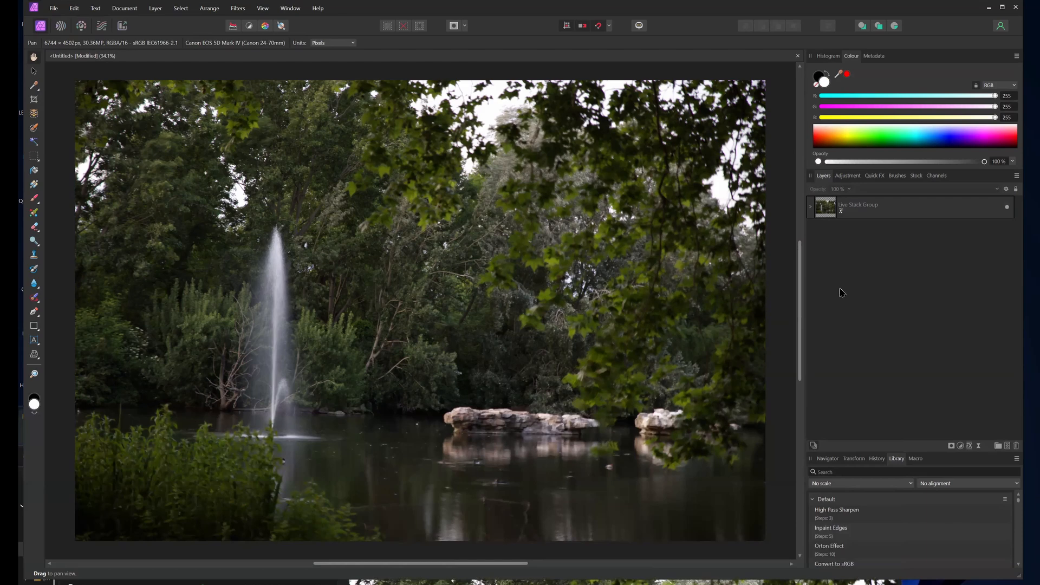
# - Expand the Live Stack Group and select the layers 059A4689.CR2 to 059A4701.CR2
pyautogui.click(810, 207)
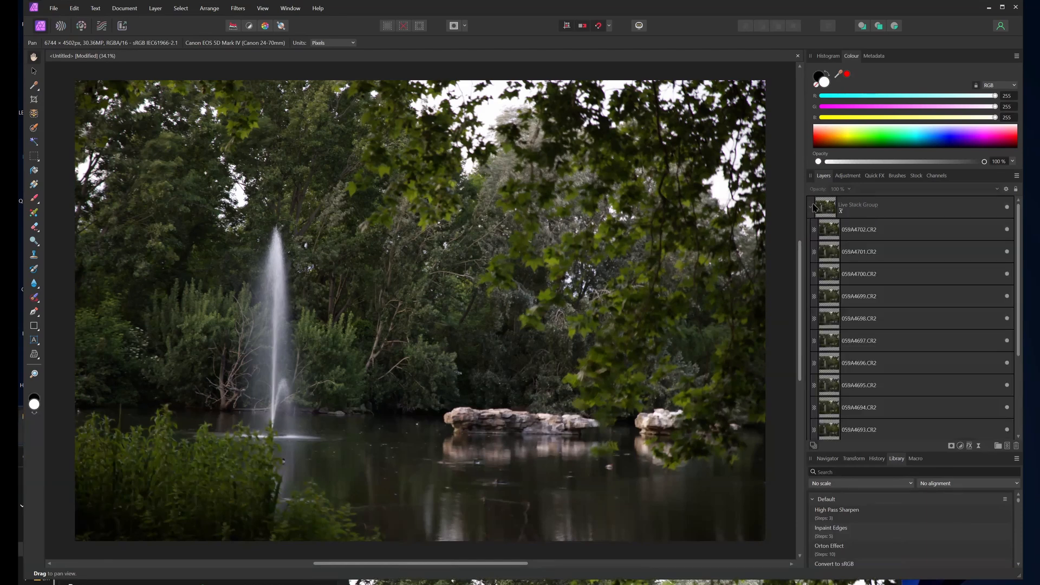
pyautogui.scroll(-4, 867, 379)
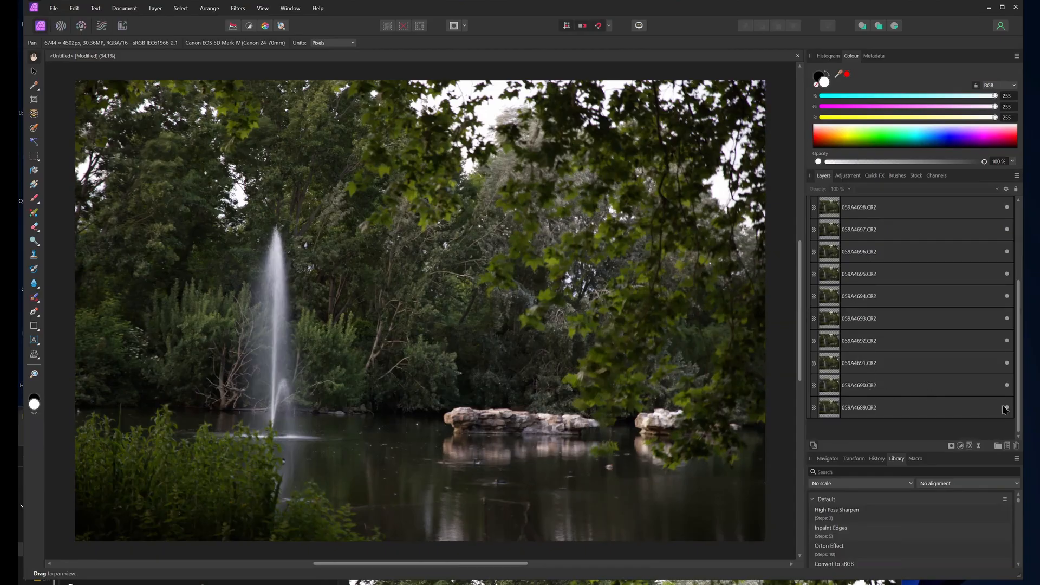
pyautogui.click(967, 408)
pyautogui.scroll(4, 952, 347)
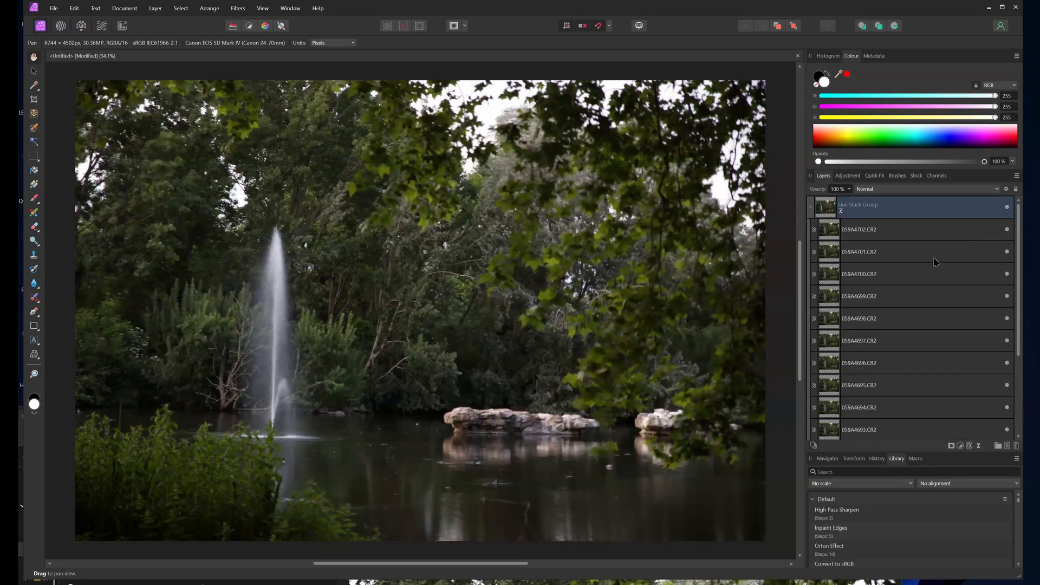
pyautogui.keyDown('shift'); pyautogui.click(980, 257); pyautogui.keyUp('shift')
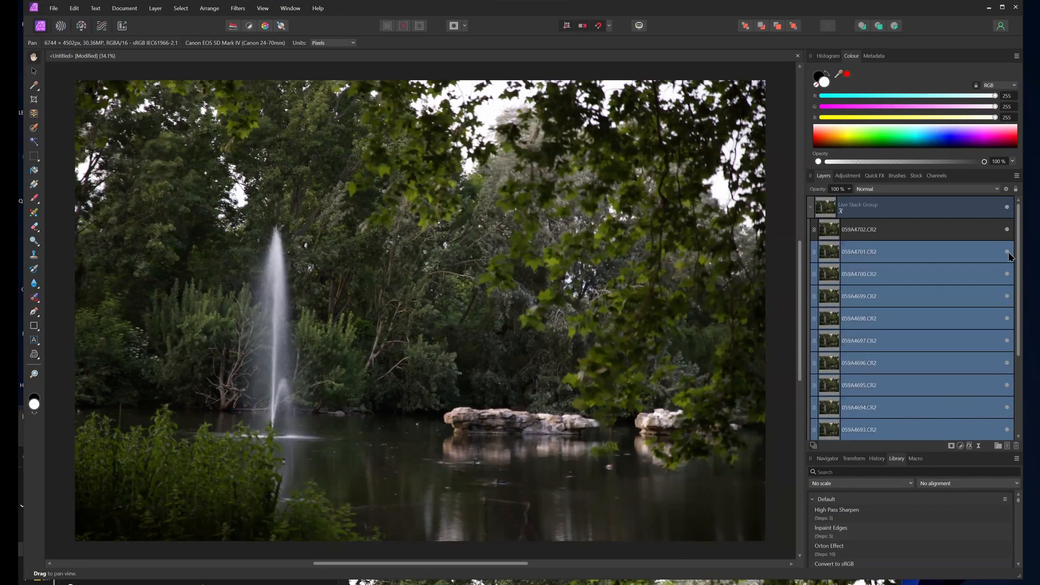
# - Compare the fountain in the full stack with 059A4702.CR2 alone by hiding and showing the selected layers, leaving all visible
pyautogui.click(1008, 208)
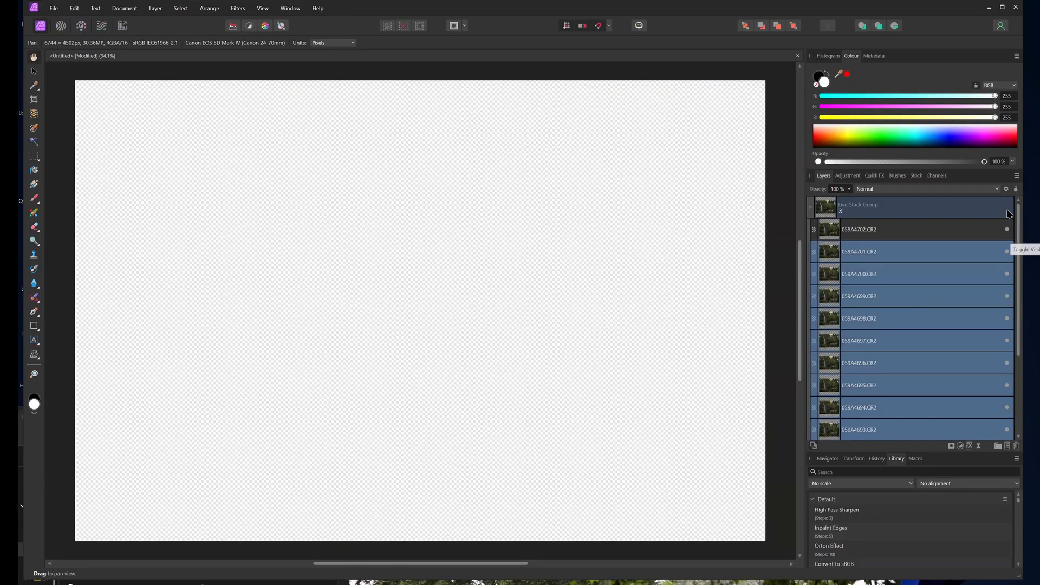
pyautogui.click(1008, 209)
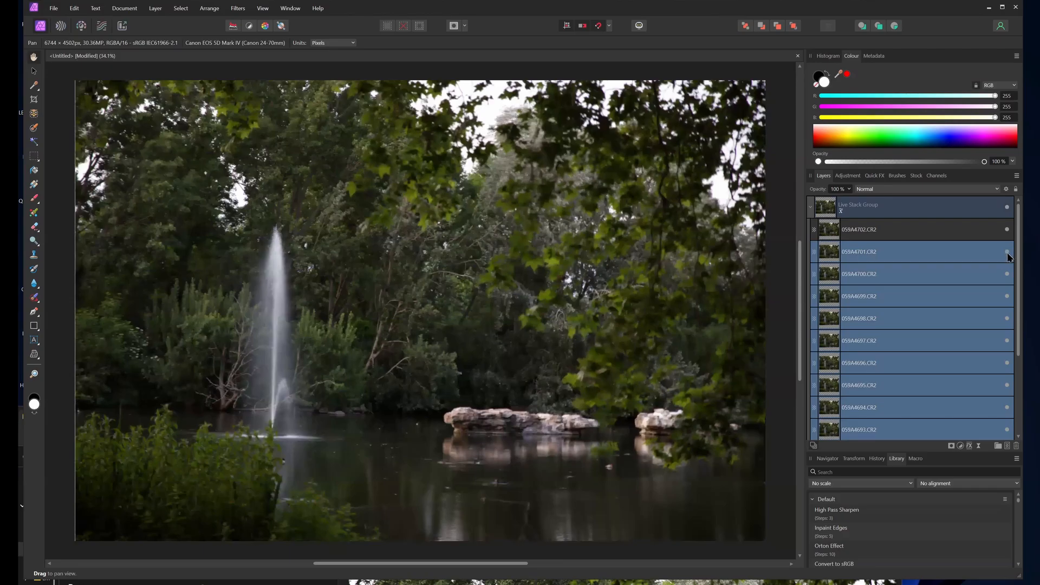
pyautogui.click(1009, 253)
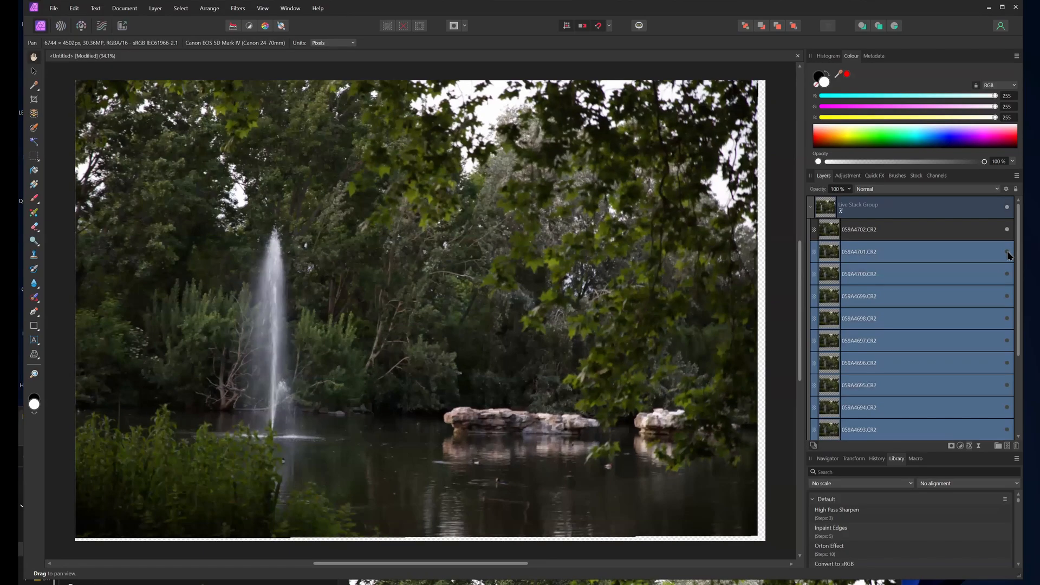
pyautogui.scroll(2, 299, 306)
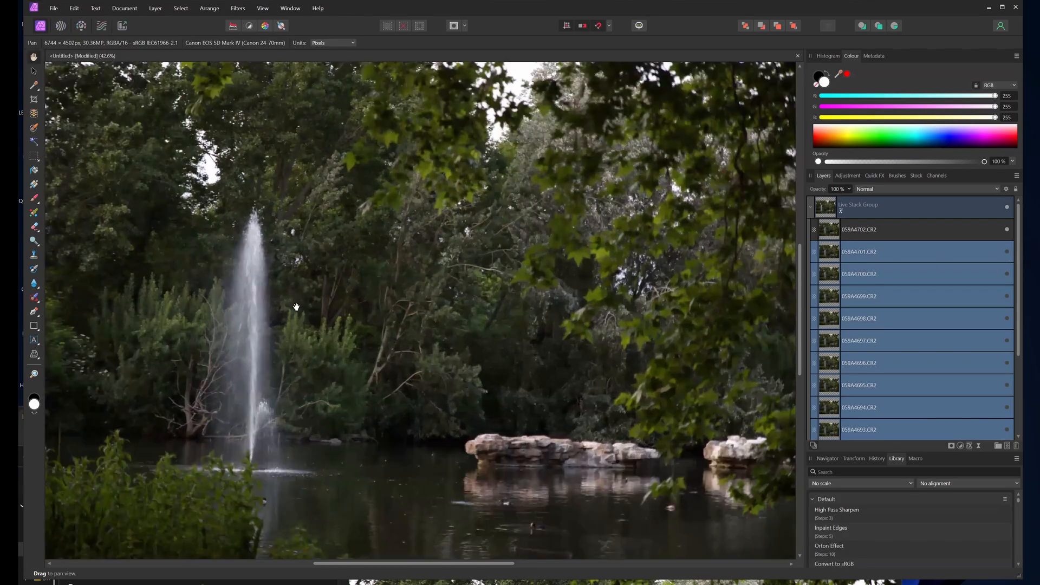
pyautogui.moveTo(507, 237); pyautogui.dragTo(715, 170)
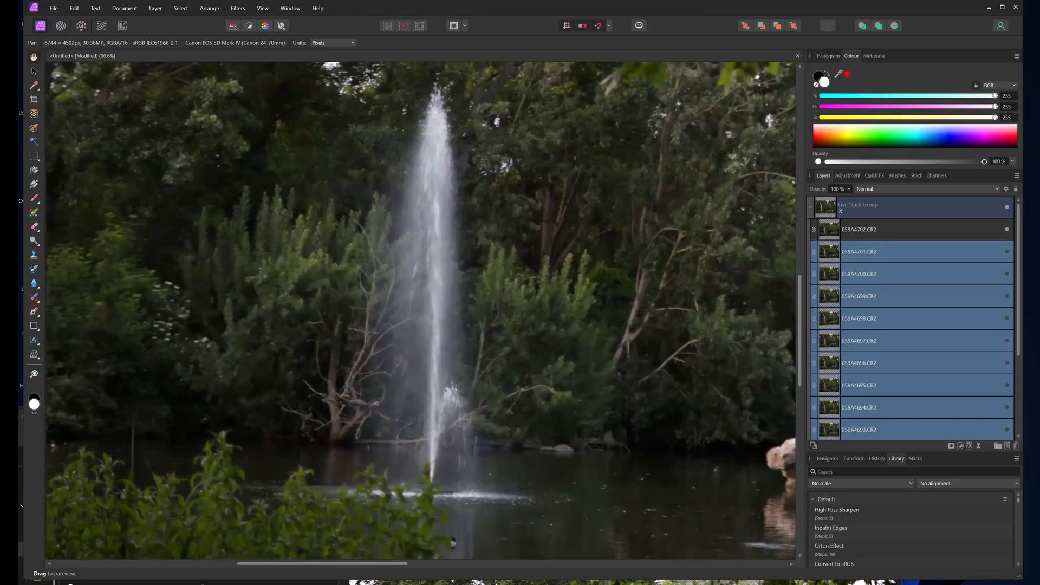
pyautogui.click(1008, 252)
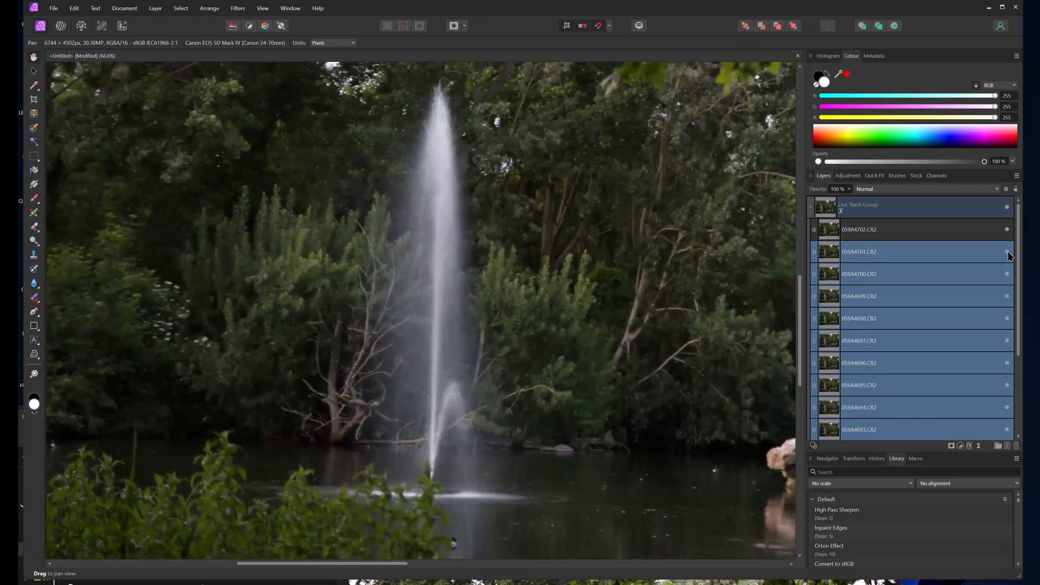
pyautogui.click(1009, 255)
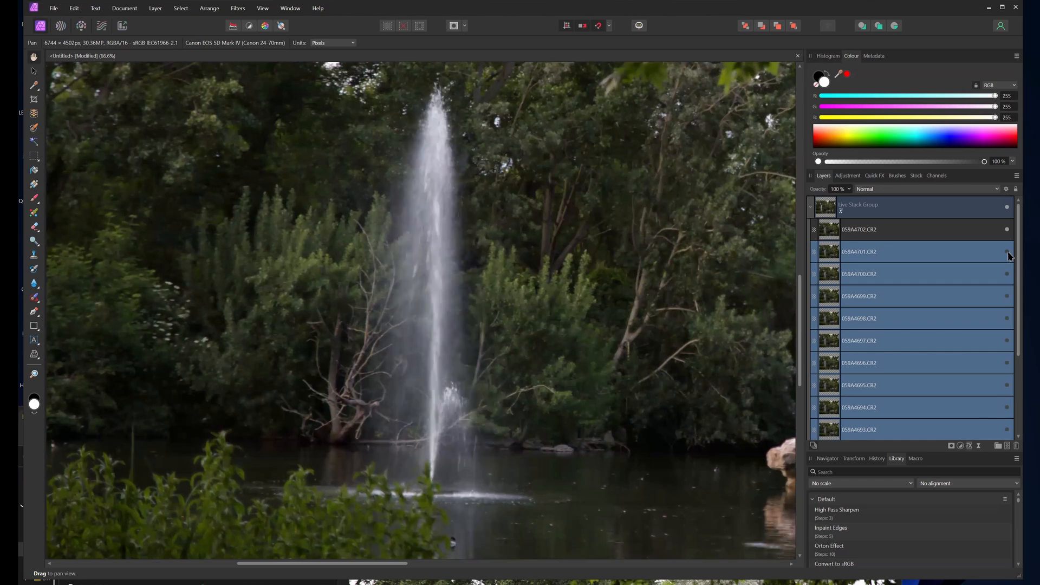
pyautogui.click(1008, 253)
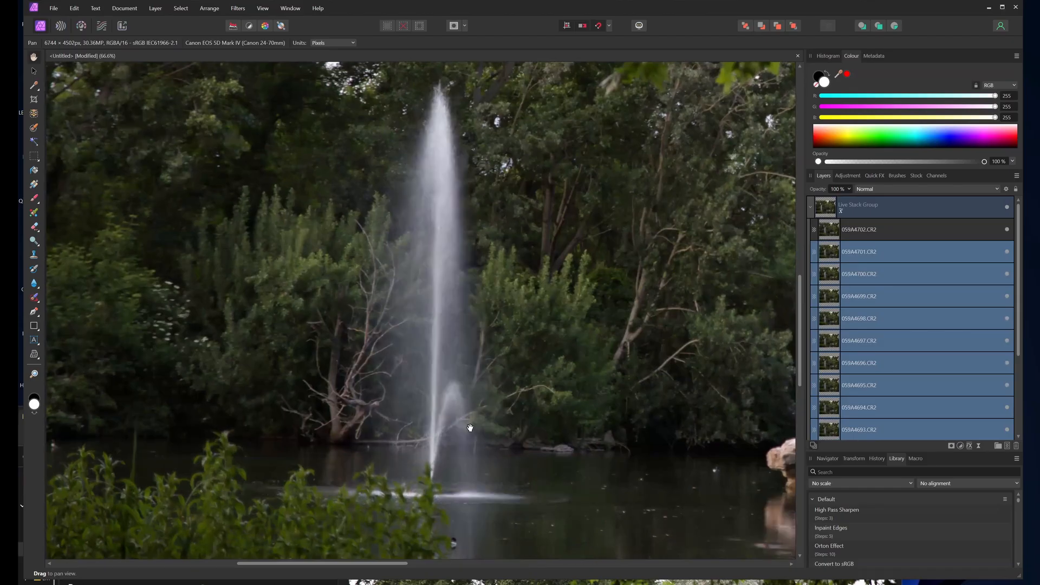
pyautogui.click(1006, 253)
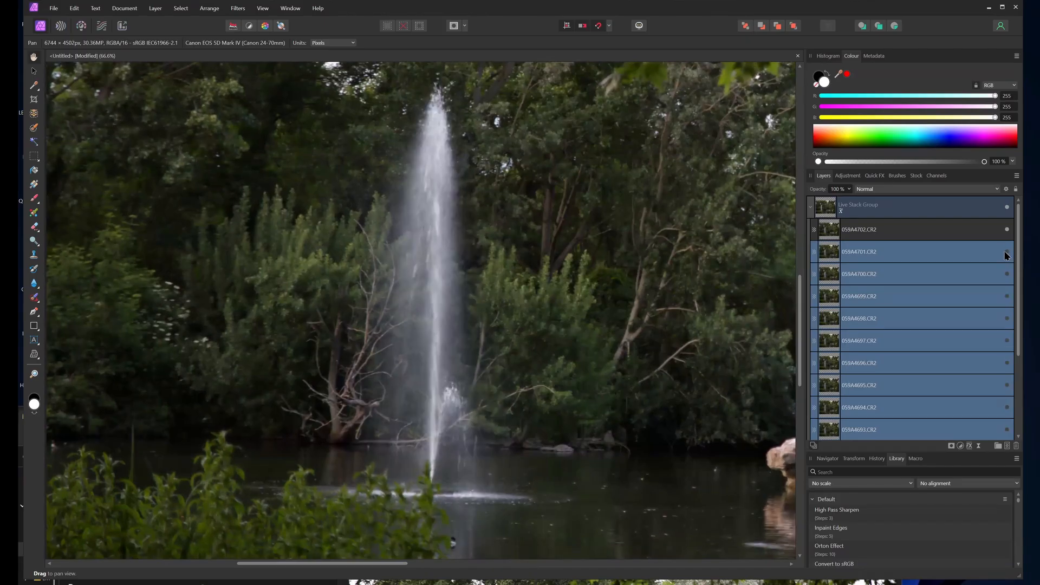
pyautogui.click(1006, 253)
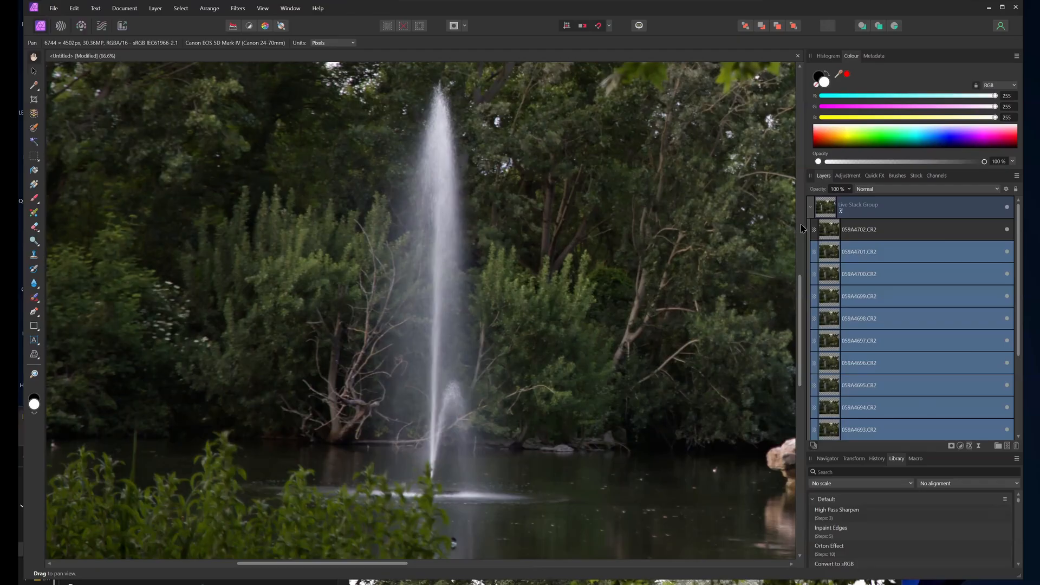
# - Collapse the Live Stack Group and set its stack operator to Mean
pyautogui.click(812, 211)
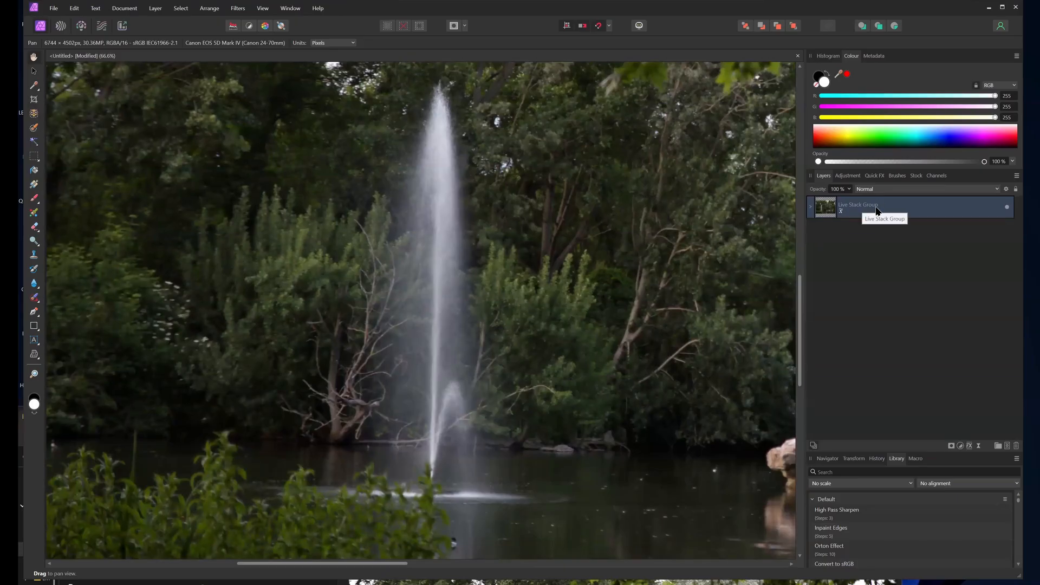
pyautogui.click(842, 212)
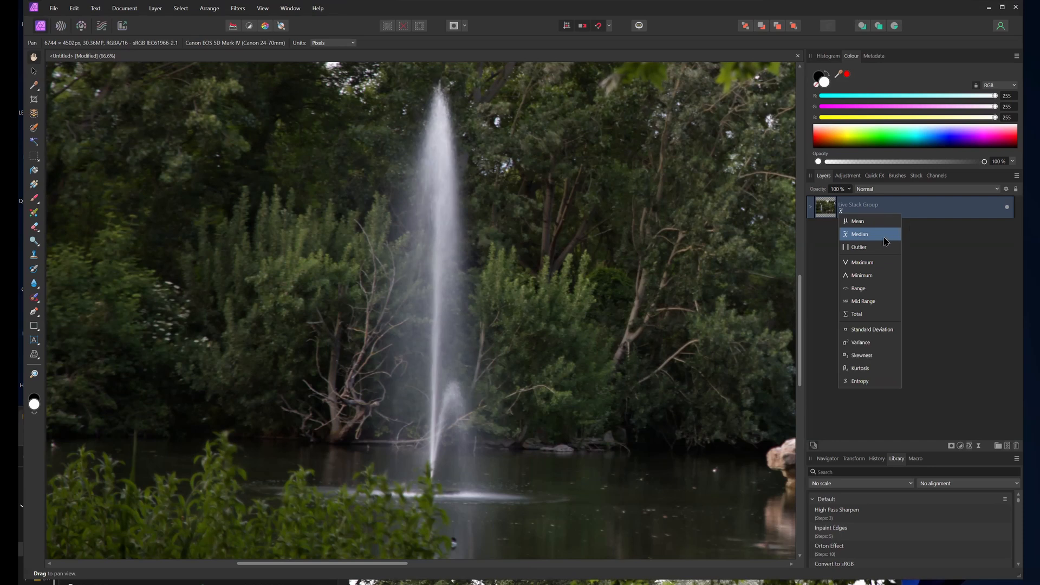
pyautogui.click(860, 222)
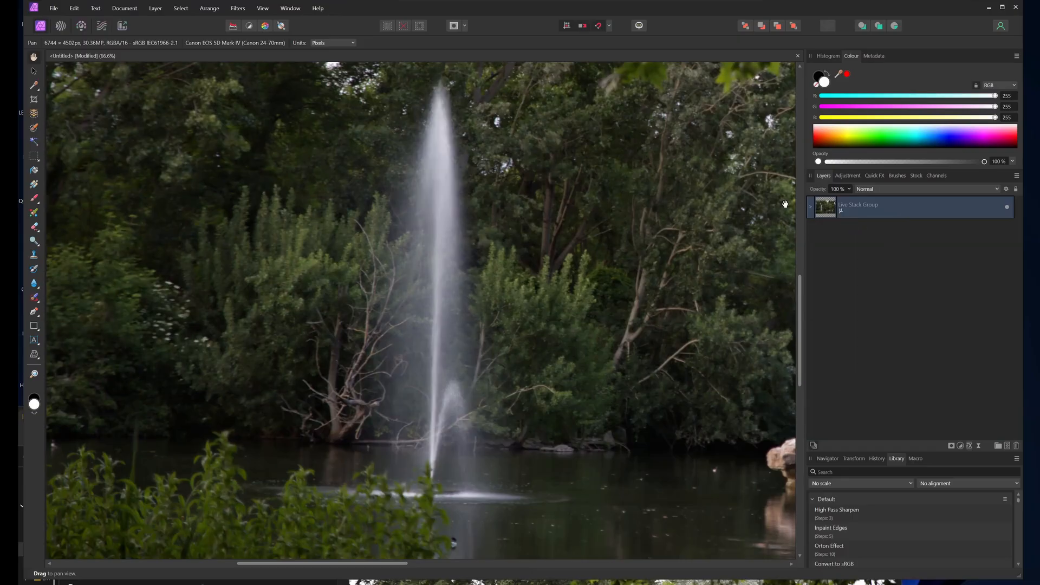
pyautogui.click(841, 213)
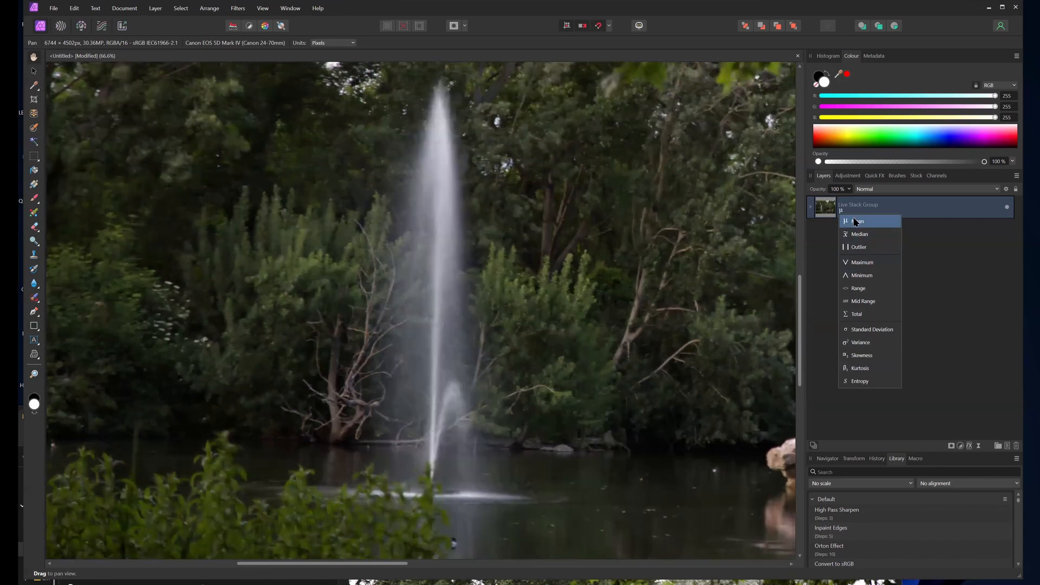
pyautogui.click(857, 223)
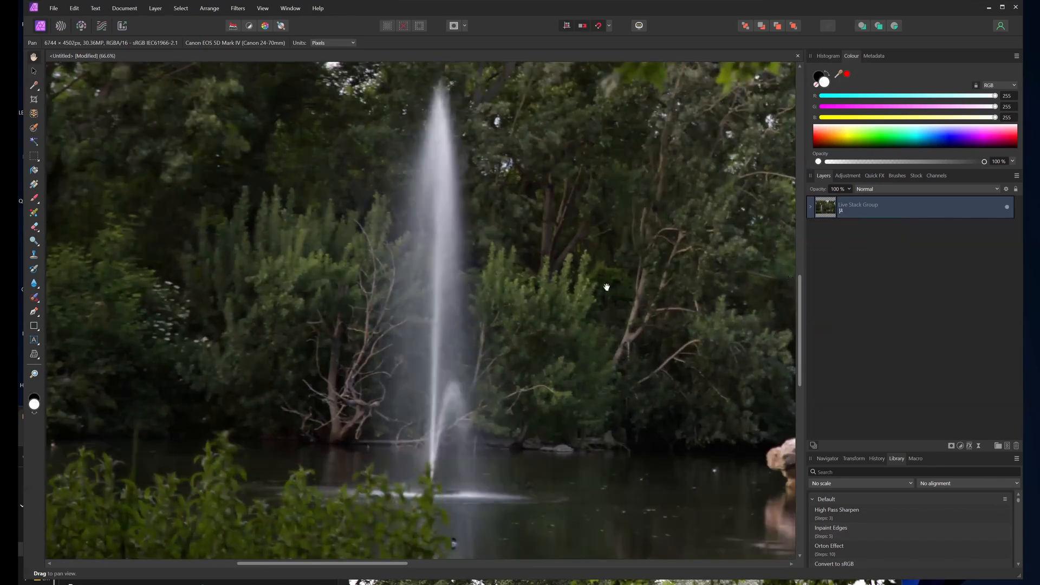
# - Examine the whole Mean-stacked fountain photo and the individual frame layers inside the Live Stack Group
pyautogui.scroll(-3, 445, 209)
pyautogui.scroll(-3, 445, 209)
pyautogui.scroll(1, 445, 209)
pyautogui.moveTo(446, 209); pyautogui.dragTo(447, 243)
pyautogui.scroll(-1, 447, 244)
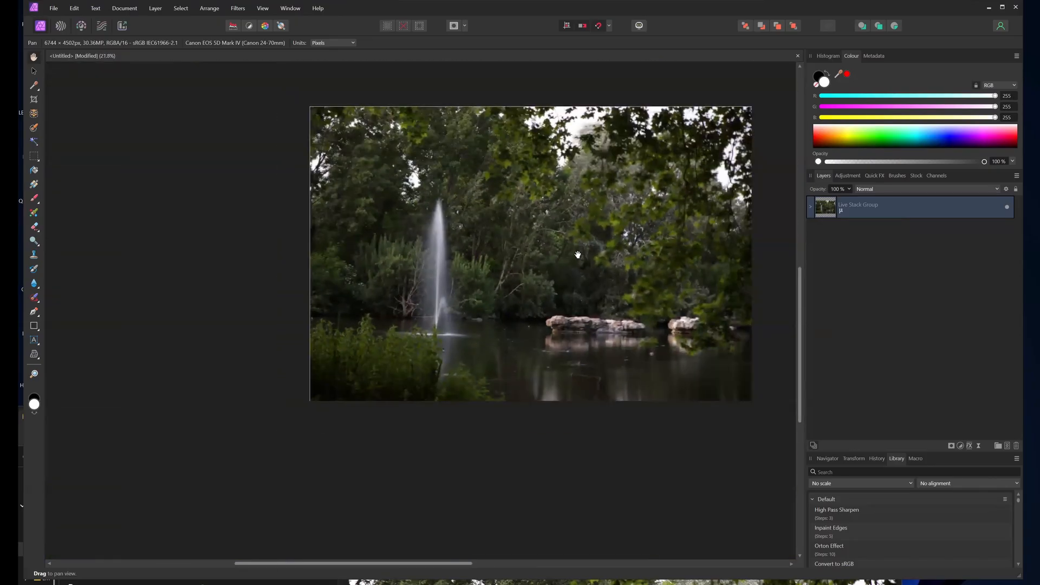
pyautogui.click(811, 211)
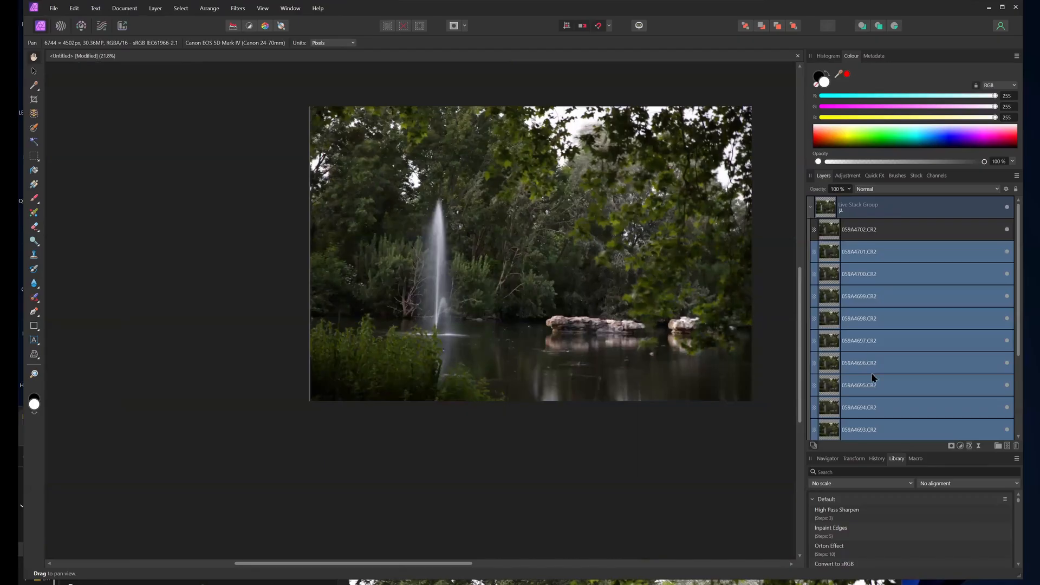
pyautogui.scroll(-2, 865, 295)
pyautogui.scroll(2, 869, 324)
pyautogui.click(812, 208)
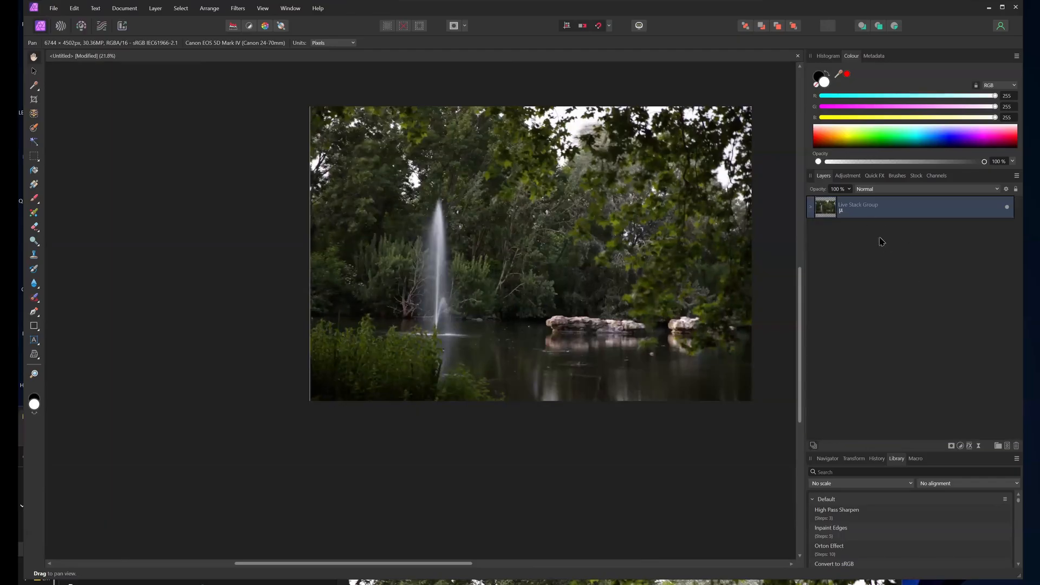
# - Merge the visible stack into a new pixel layer and delete the Live Stack Group
pyautogui.rightClick(830, 207)
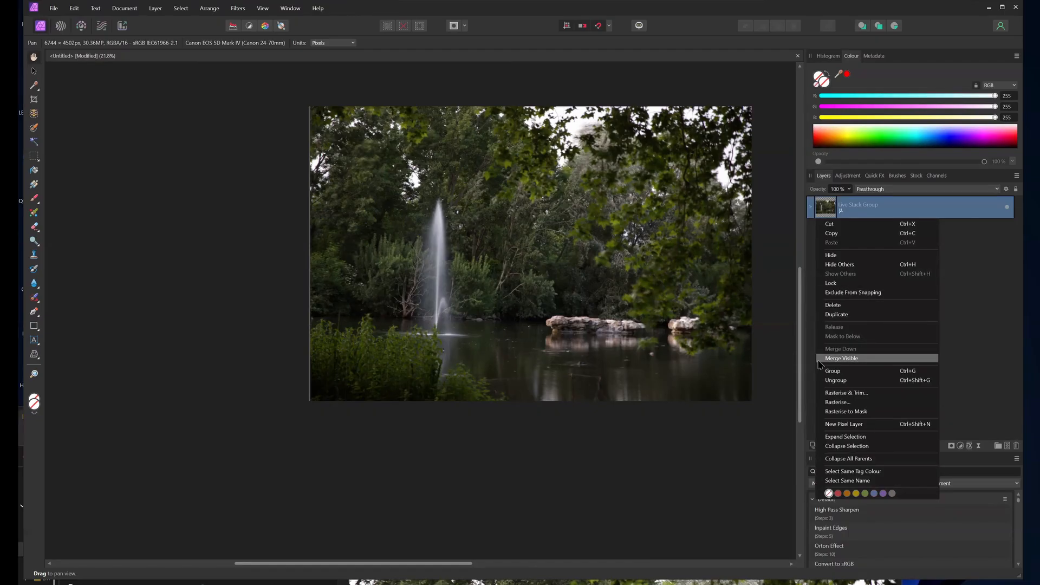
pyautogui.click(879, 358)
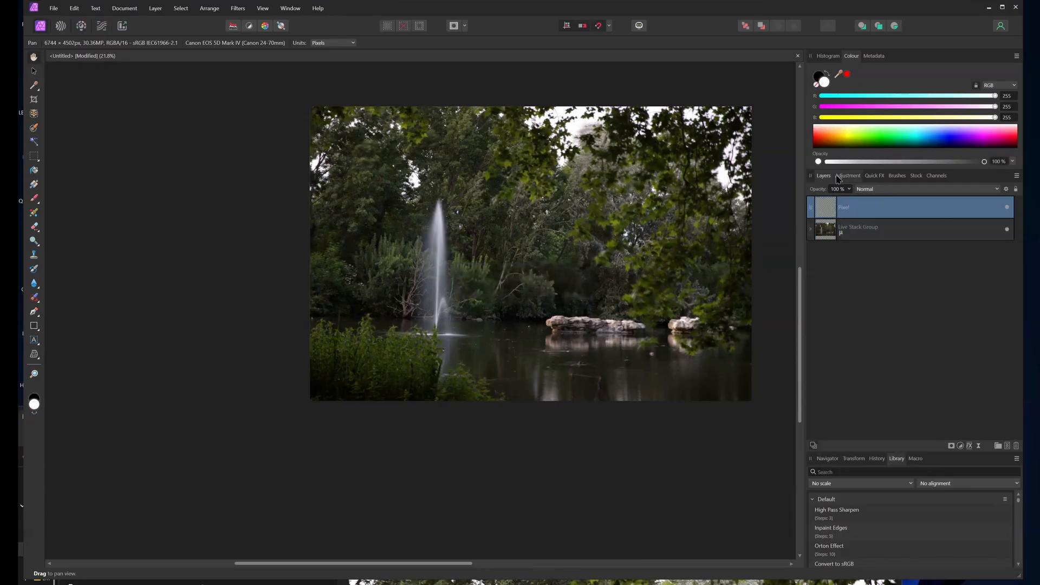
pyautogui.click(824, 232)
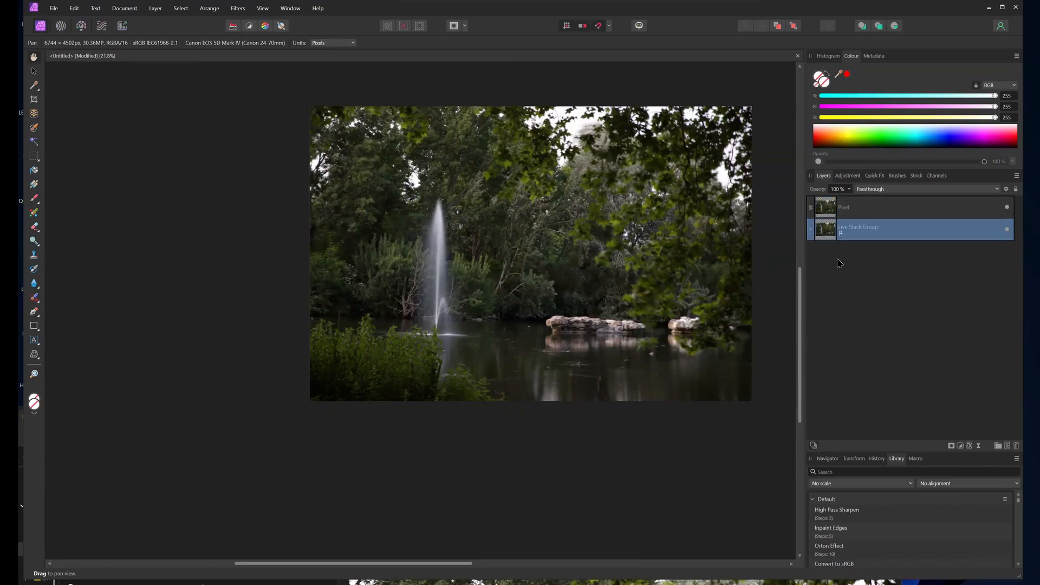
pyautogui.press('Delete')
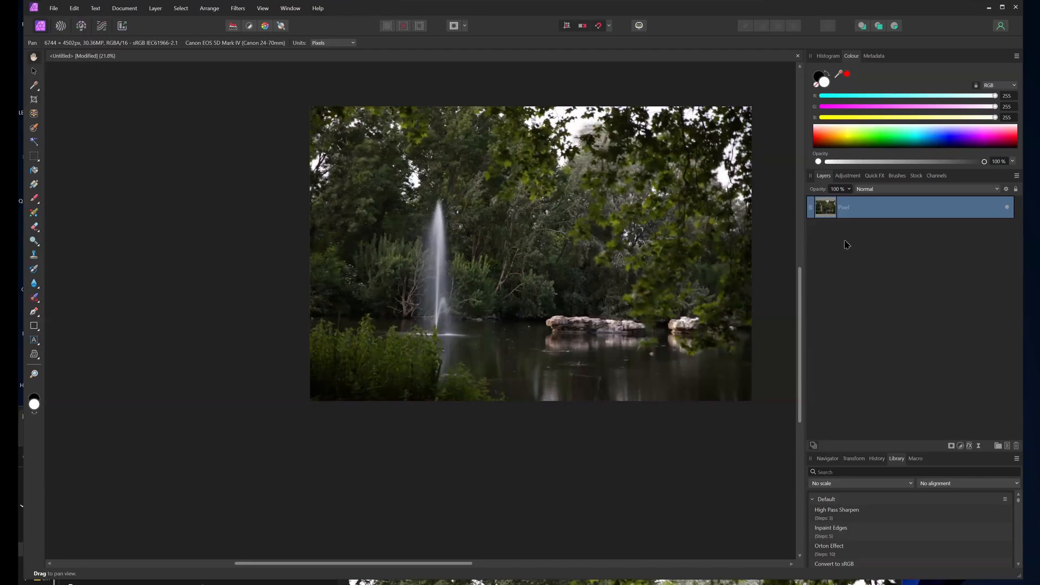
# - Crop the photo with the A4 landscape ratio preset around the fountain and left-hand rocks, about 3796 x 2684 px
pyautogui.scroll(2, 488, 285)
pyautogui.moveTo(494, 254); pyautogui.dragTo(464, 281)
pyautogui.scroll(1, 463, 281)
pyautogui.scroll(-1, 463, 280)
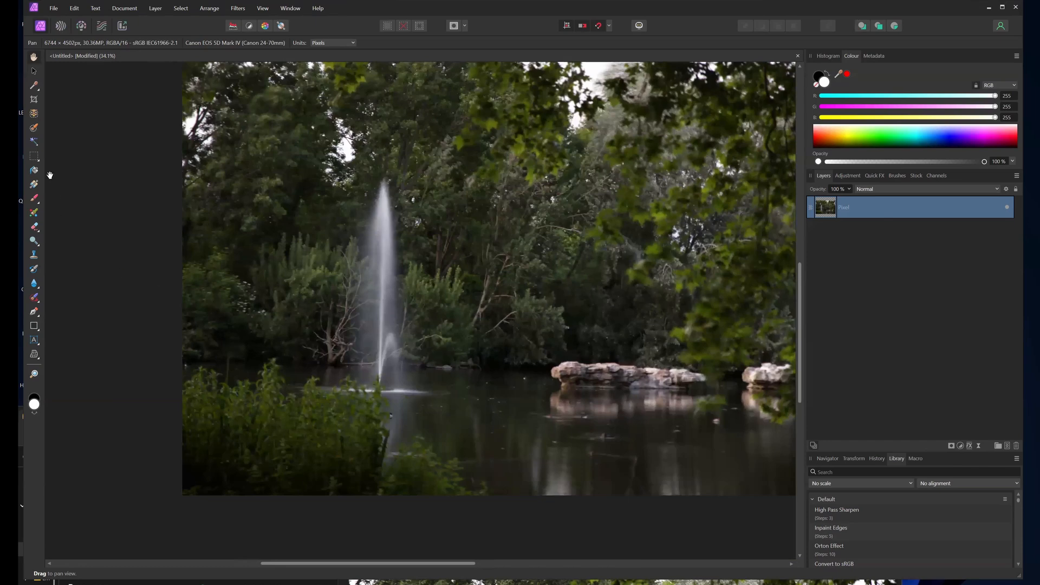
pyautogui.click(34, 101)
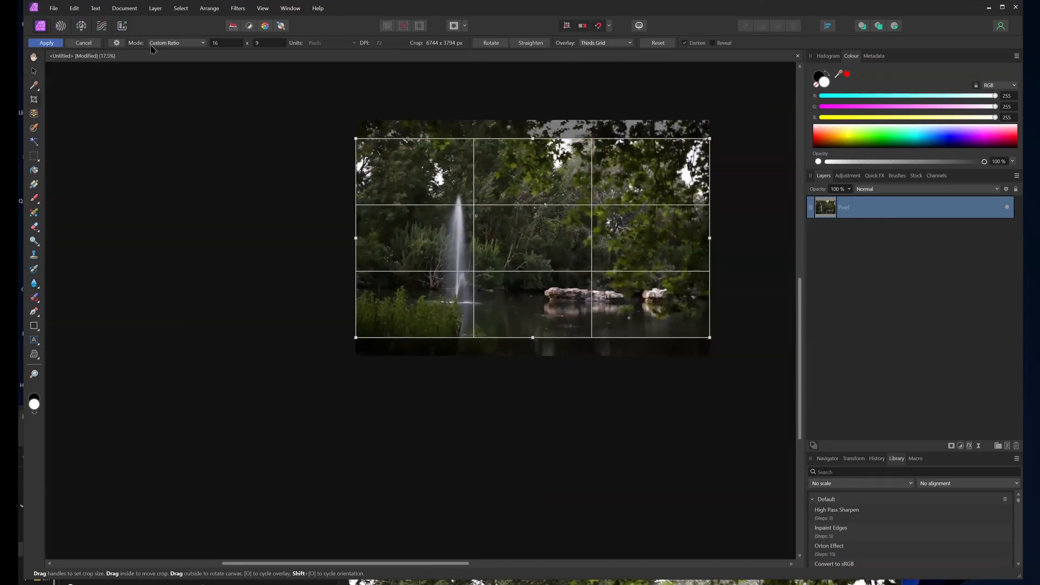
pyautogui.click(117, 44)
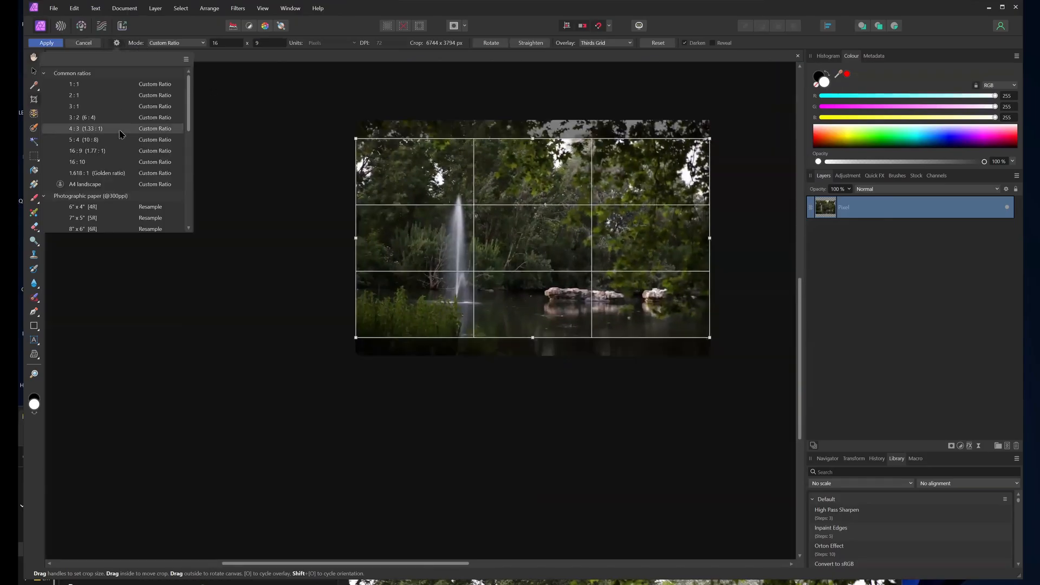
pyautogui.click(96, 185)
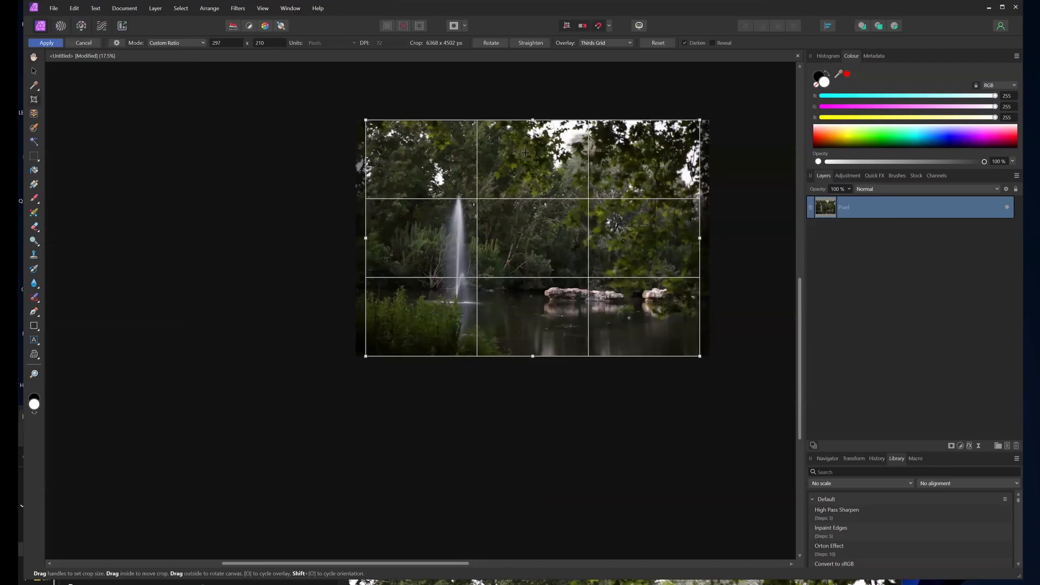
pyautogui.moveTo(701, 120); pyautogui.dragTo(590, 191)
pyautogui.moveTo(533, 241); pyautogui.dragTo(551, 213)
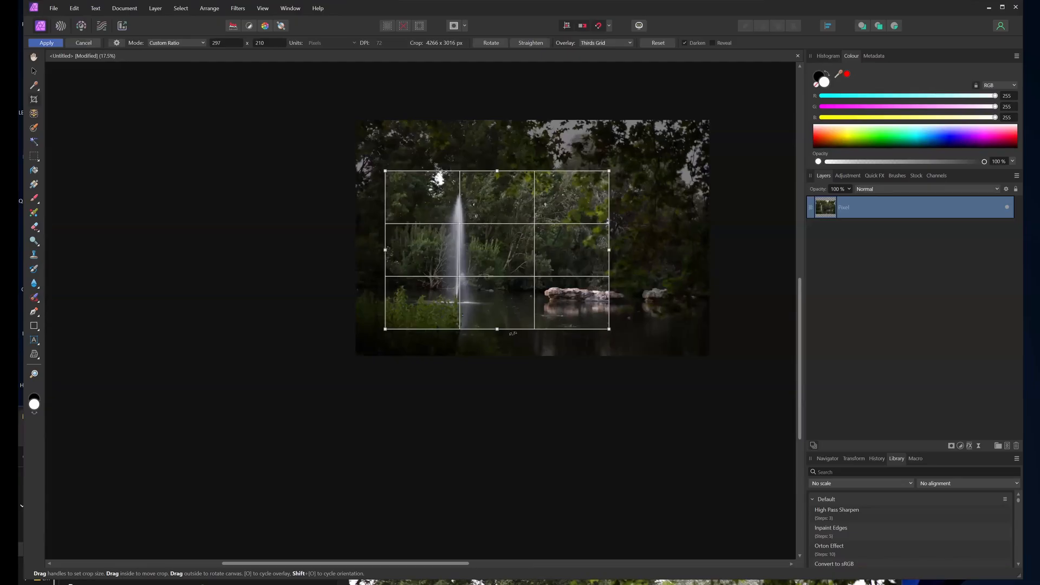
pyautogui.moveTo(498, 328); pyautogui.dragTo(496, 313)
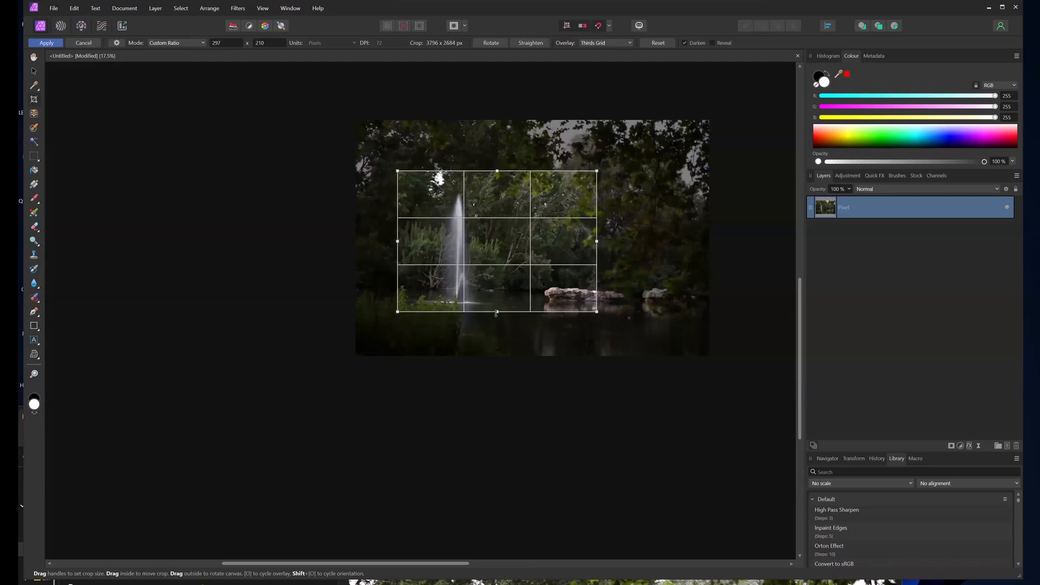
pyautogui.press('Return')
# - Add a Levels adjustment above the merged photo with the black level at 2% and a lowered white level
pyautogui.scroll(5, 495, 292)
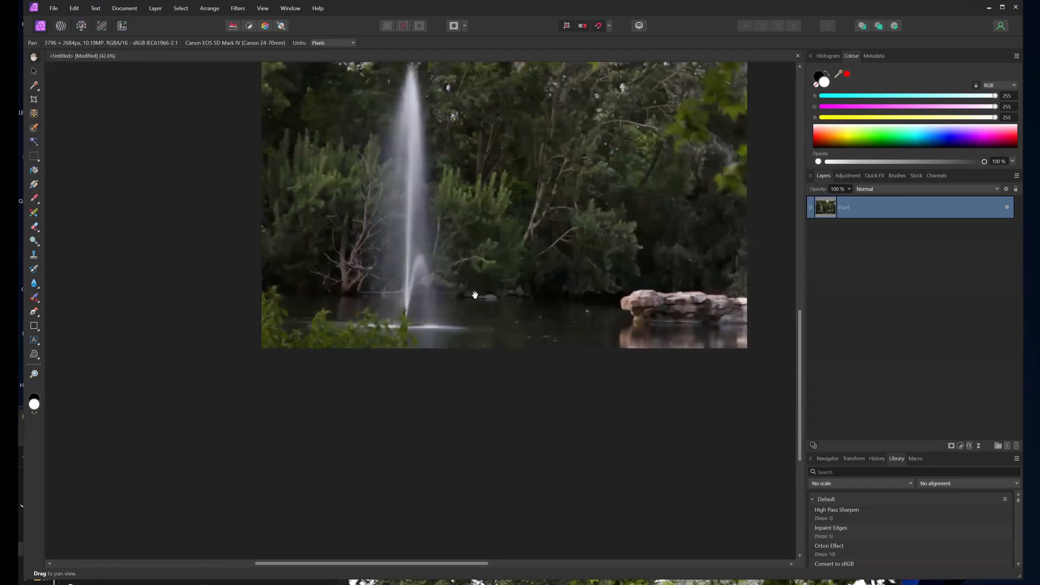
pyautogui.moveTo(461, 257); pyautogui.dragTo(400, 379)
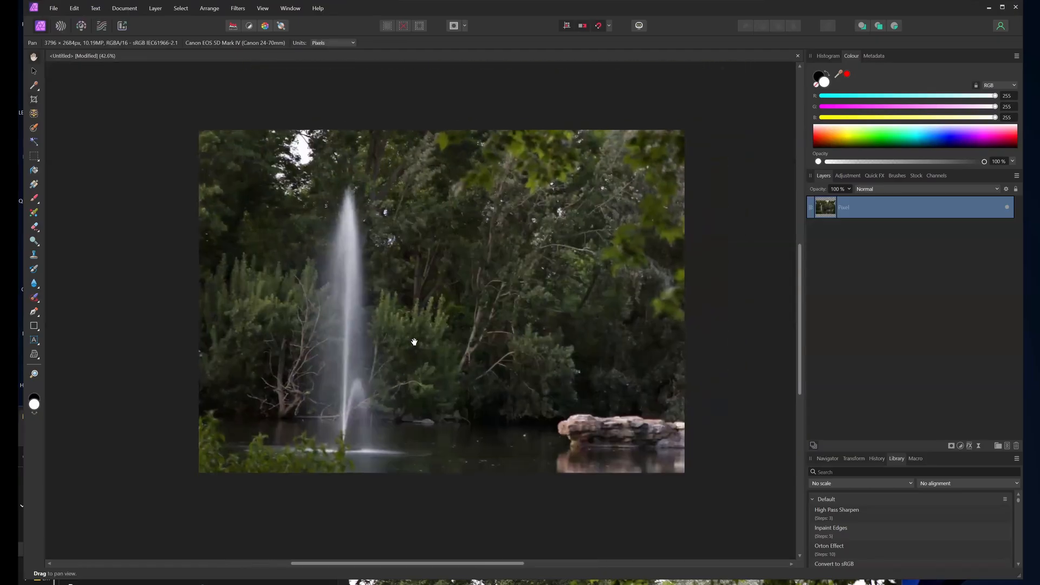
pyautogui.scroll(-1, 415, 342)
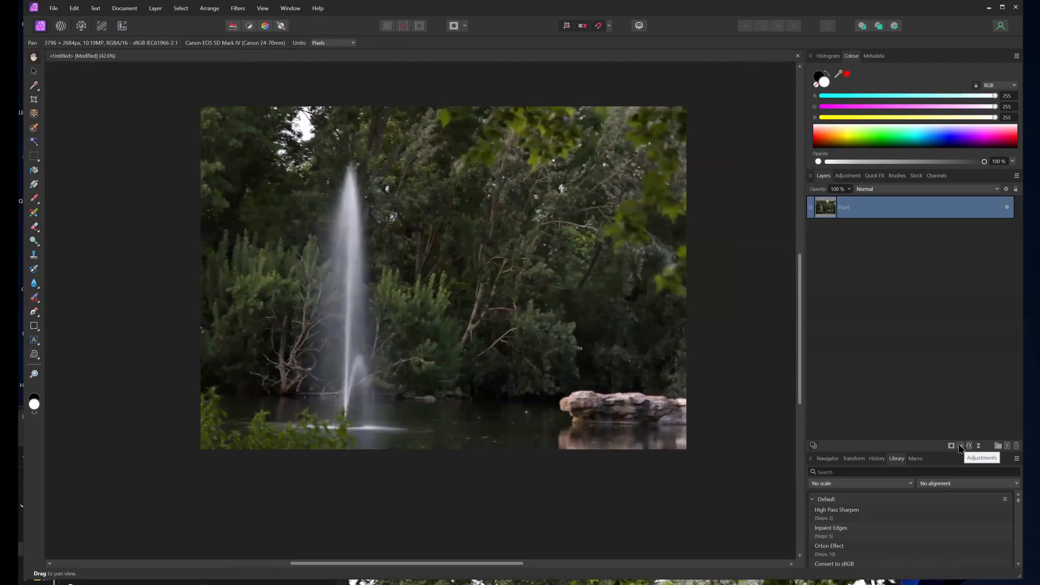
pyautogui.moveTo(427, 241); pyautogui.dragTo(427, 255)
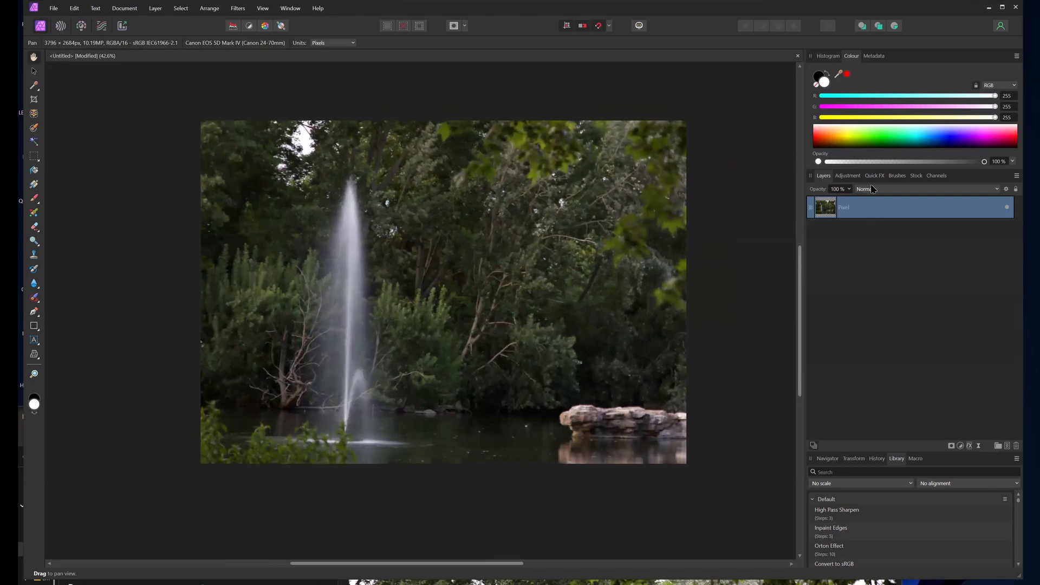
pyautogui.click(960, 446)
pyautogui.click(981, 233)
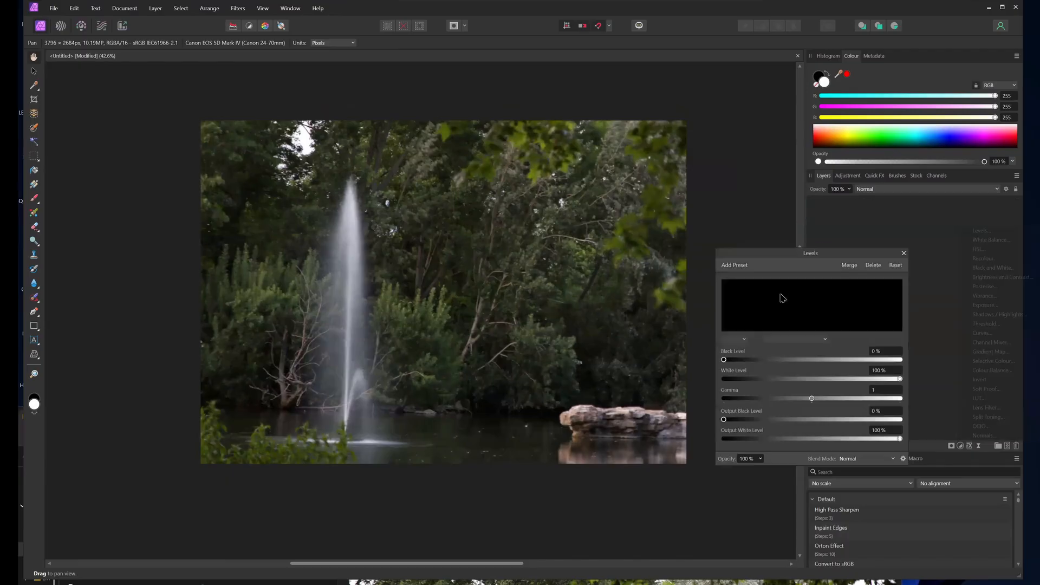
pyautogui.moveTo(724, 360); pyautogui.dragTo(727, 360)
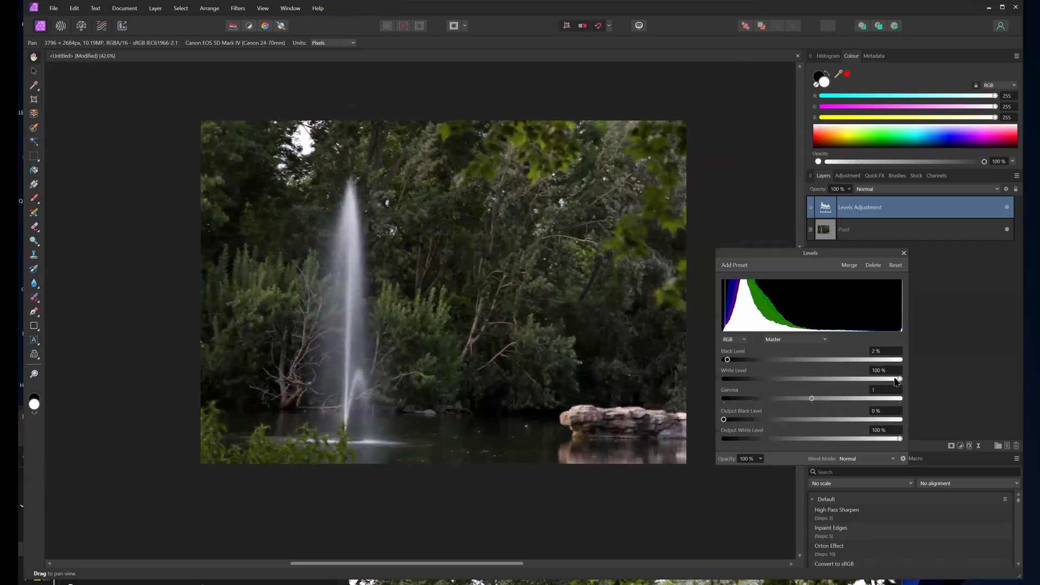
pyautogui.moveTo(899, 381)
pyautogui.mouseDown()
pyautogui.moveTo(848, 384)
pyautogui.moveTo(894, 382)
pyautogui.moveTo(858, 382)
pyautogui.mouseUp()
pyautogui.click(904, 253)
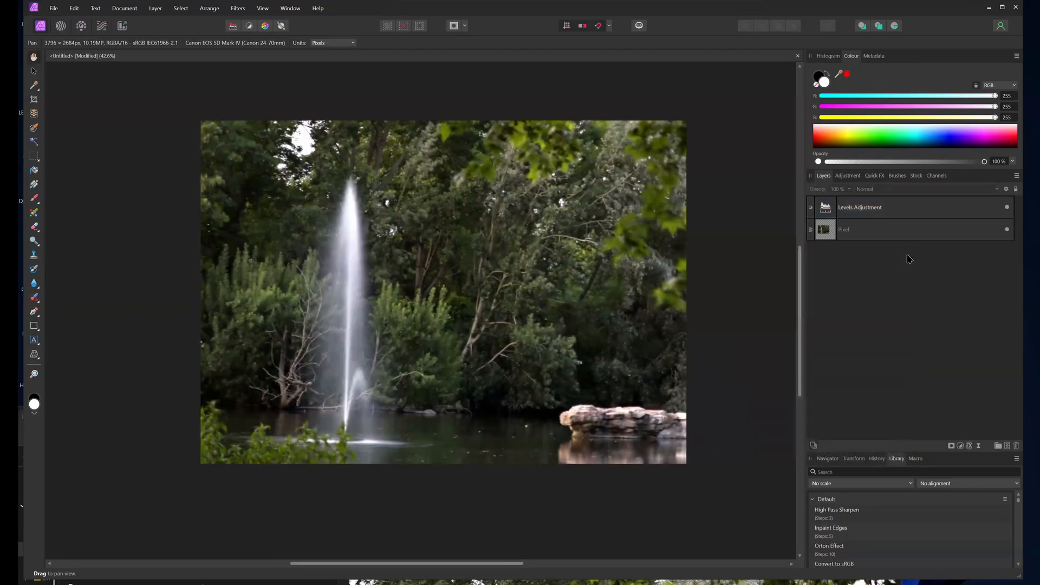
# - Compare the fountain photo with and without the Levels adjustment, leaving it visible, and inspect the result
pyautogui.click(1007, 208)
pyautogui.click(1007, 207)
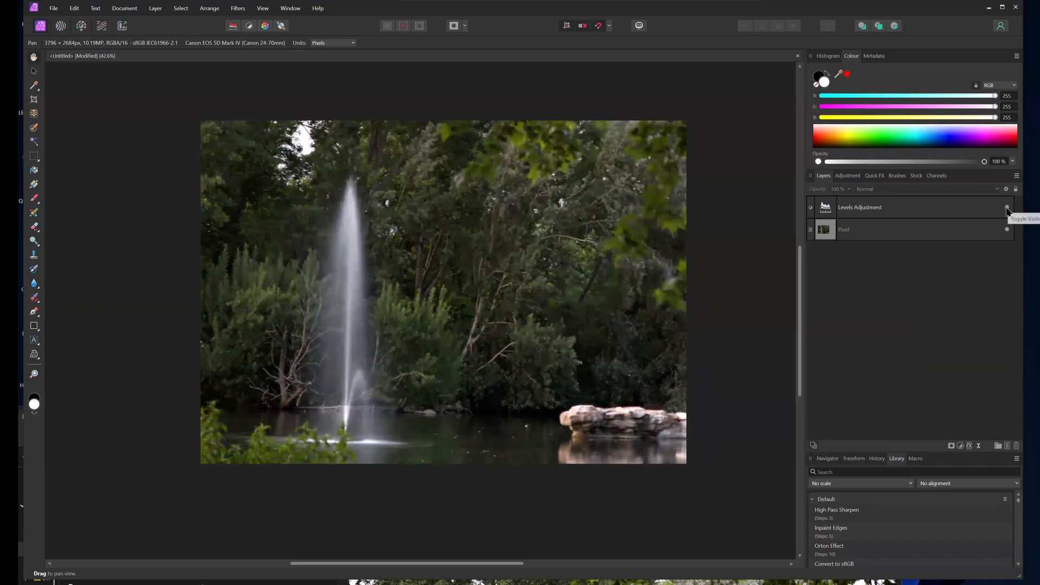
pyautogui.scroll(-1, 339, 295)
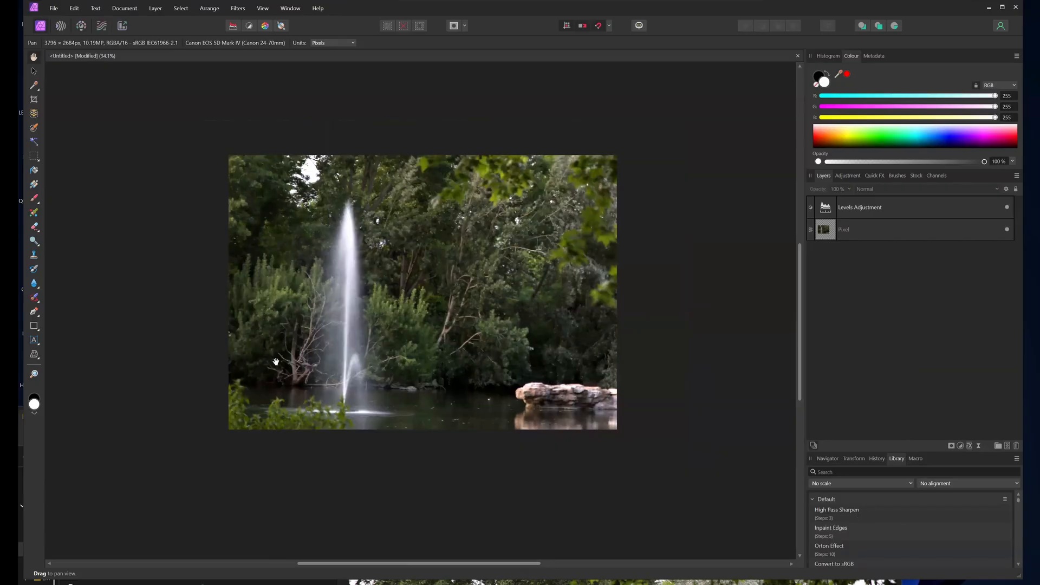
pyautogui.scroll(2, 442, 277)
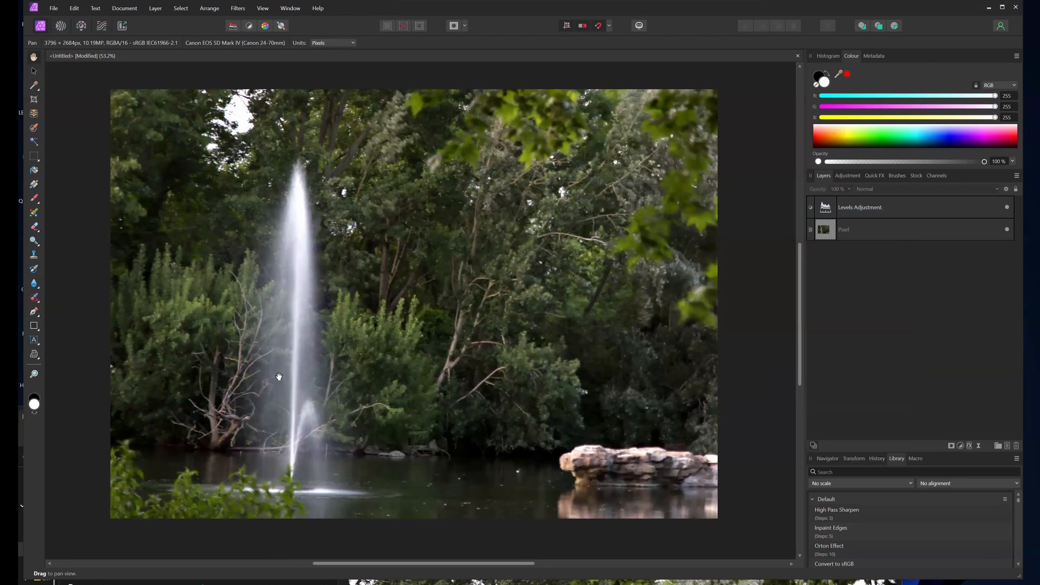
pyautogui.scroll(-2, 298, 376)
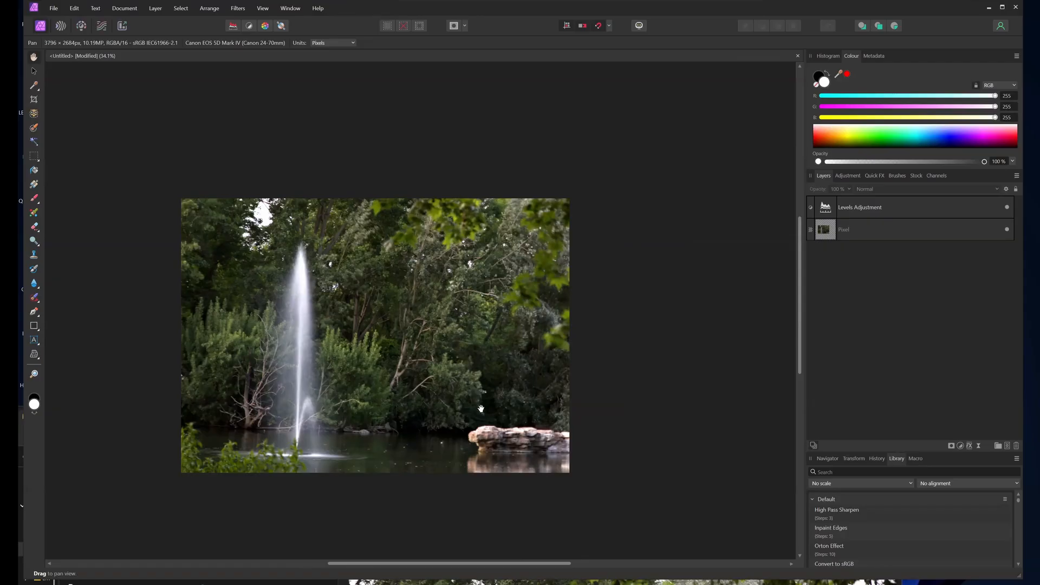
pyautogui.moveTo(372, 215); pyautogui.dragTo(395, 204)
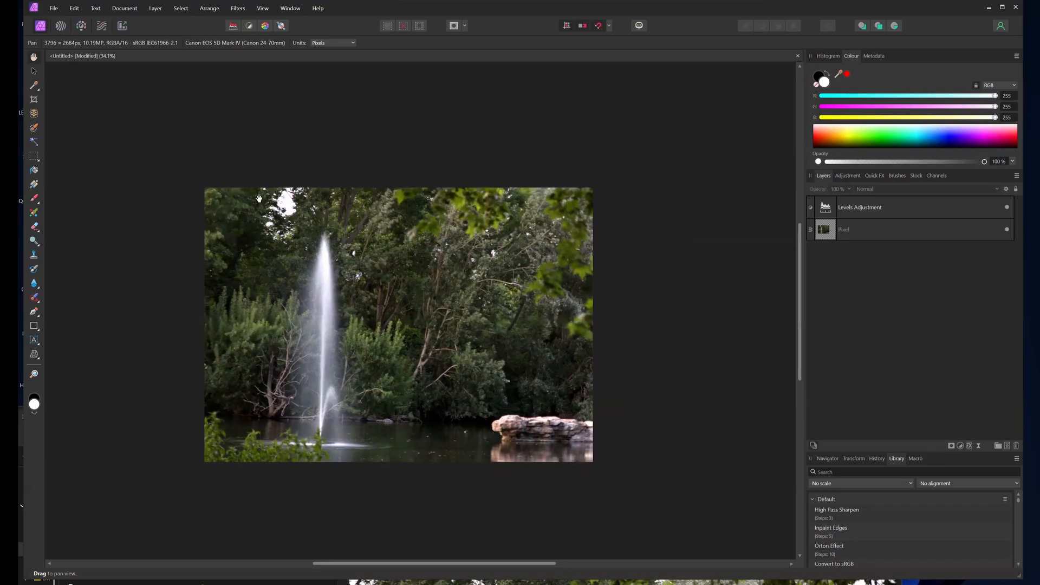
pyautogui.click(54, 8)
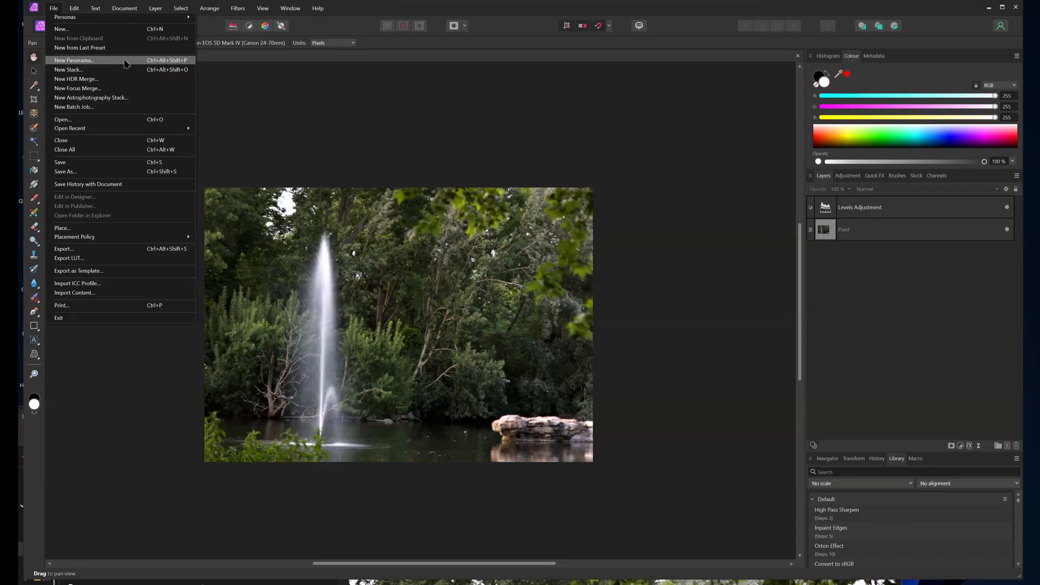
pyautogui.click(683, 278)
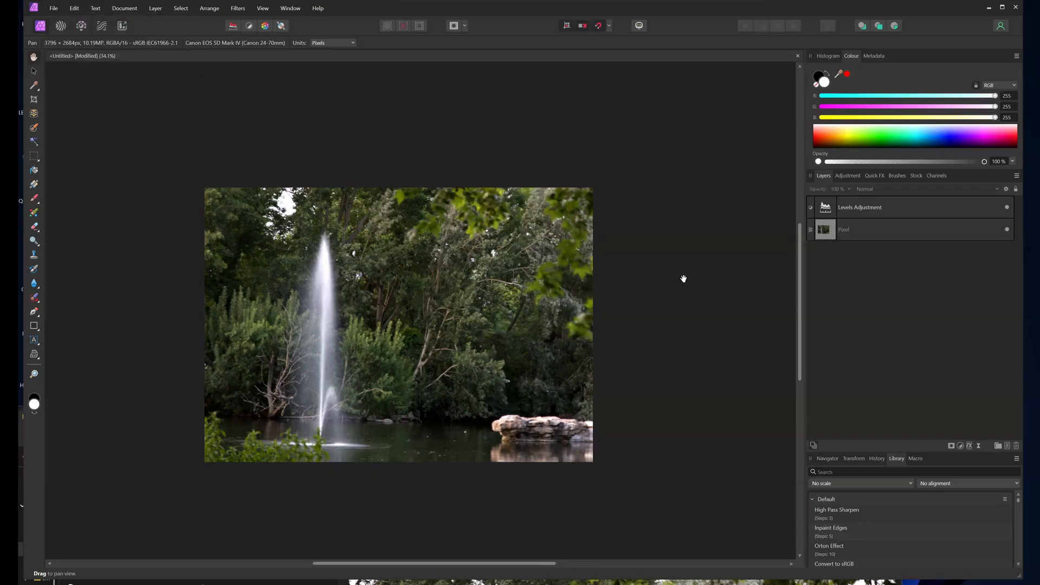